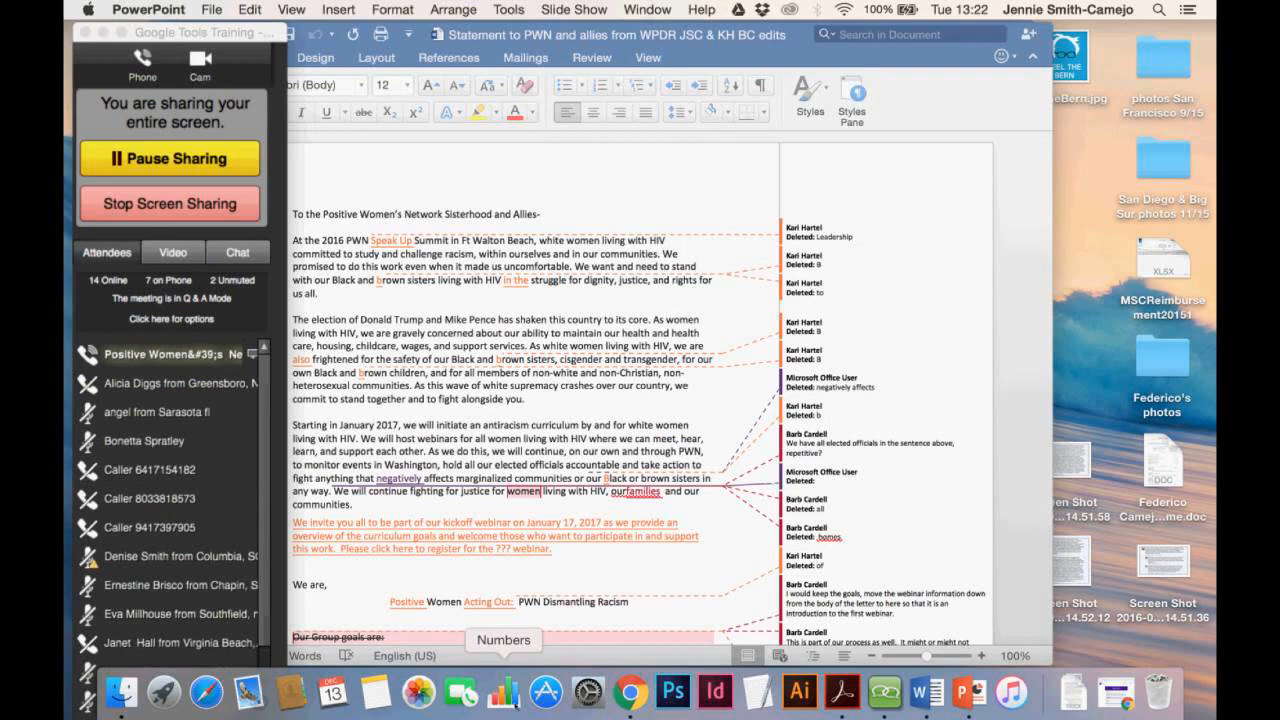
Minimize the Word document and bring up the meeting chat messages
{"action": "left_click", "coordinate": [638, 698]}
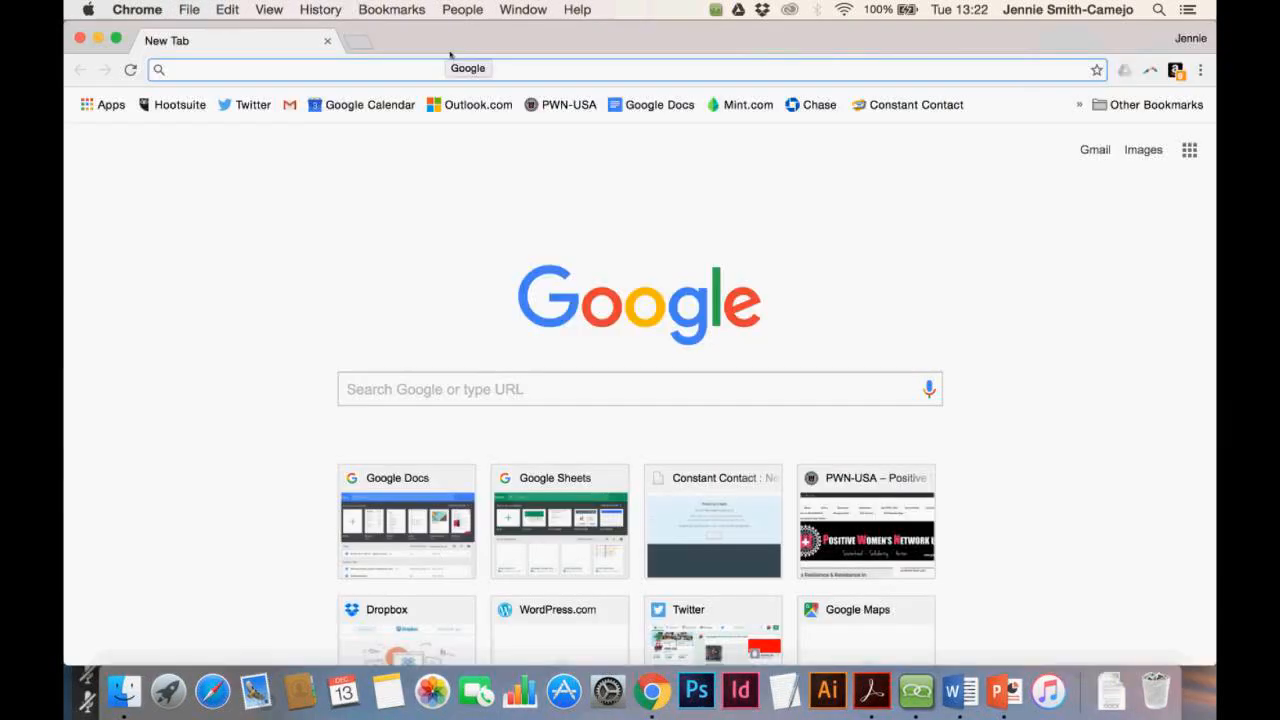
{"action": "left_click", "coordinate": [916, 691]}
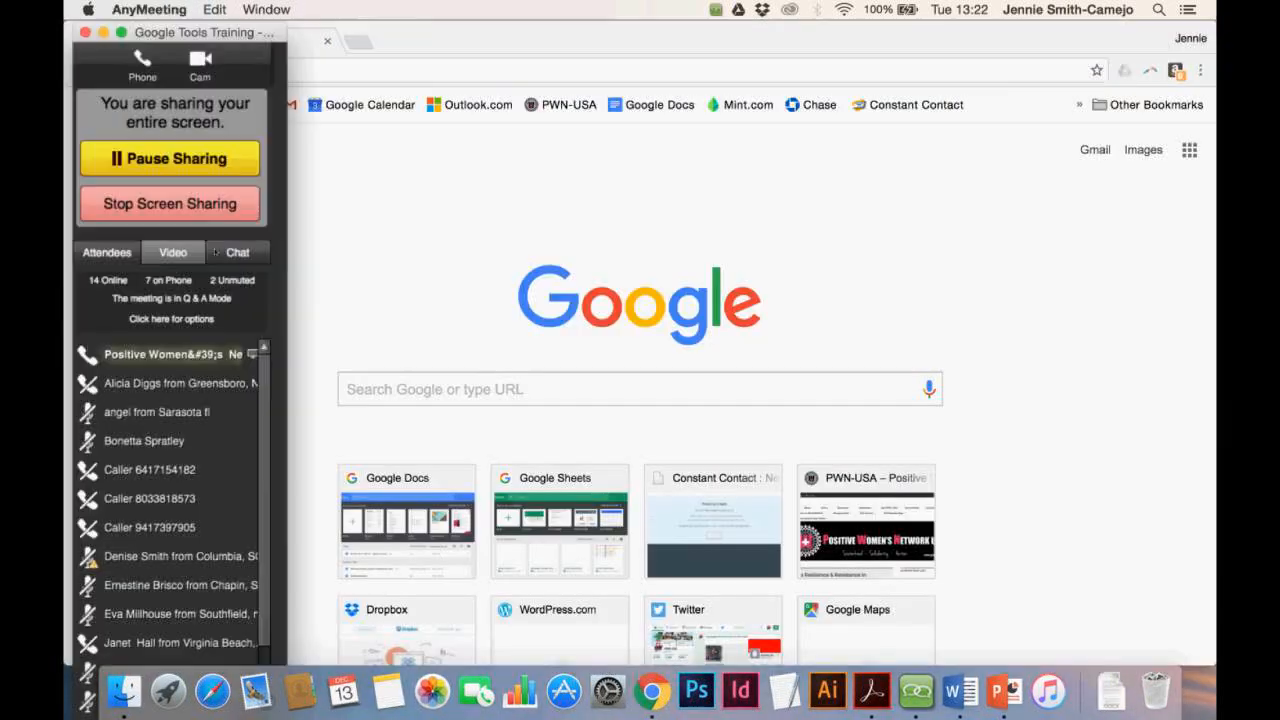
{"action": "left_click", "coordinate": [238, 253]}
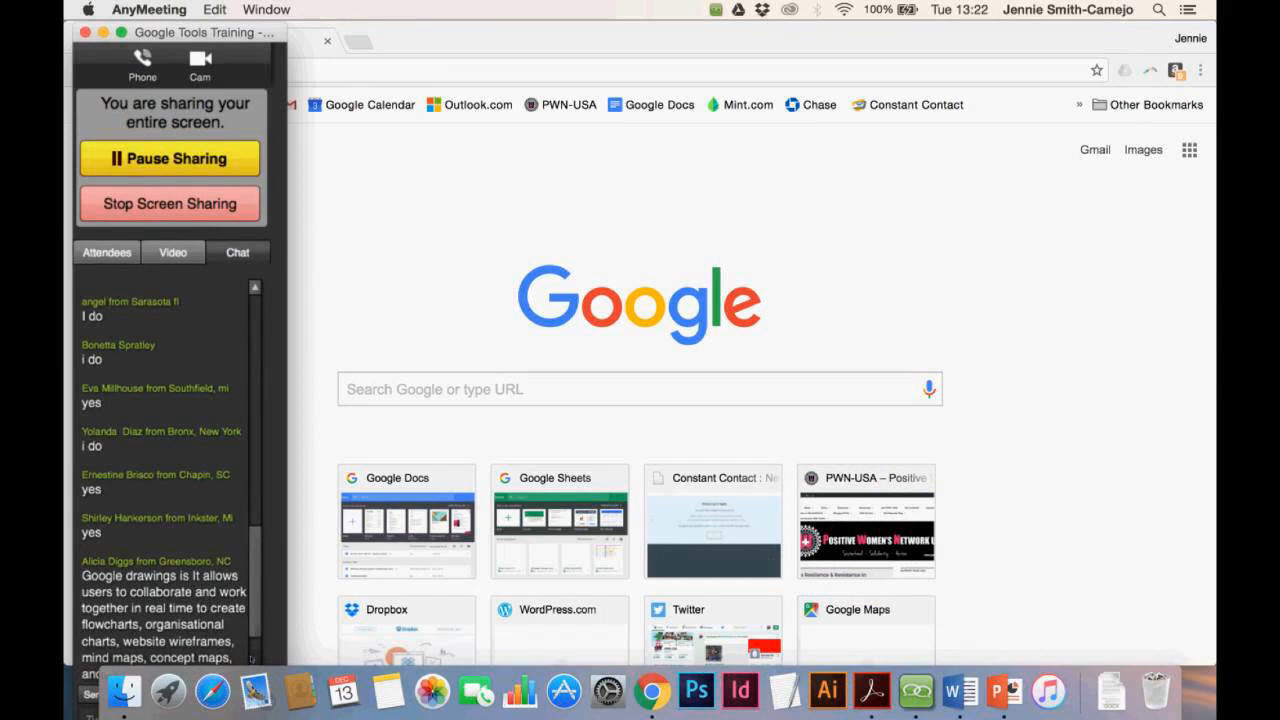
Load google.com in the Chrome browser
{"action": "left_click", "coordinate": [392, 41]}
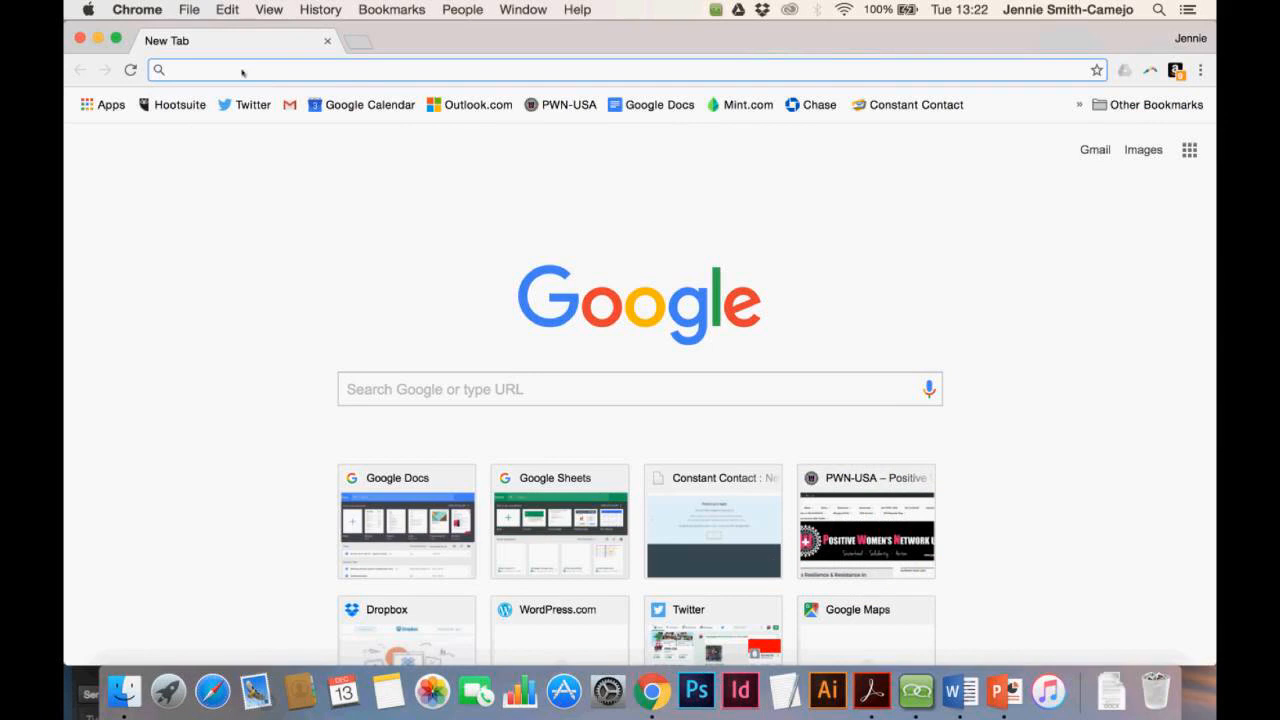
{"action": "type", "text": "goog"}
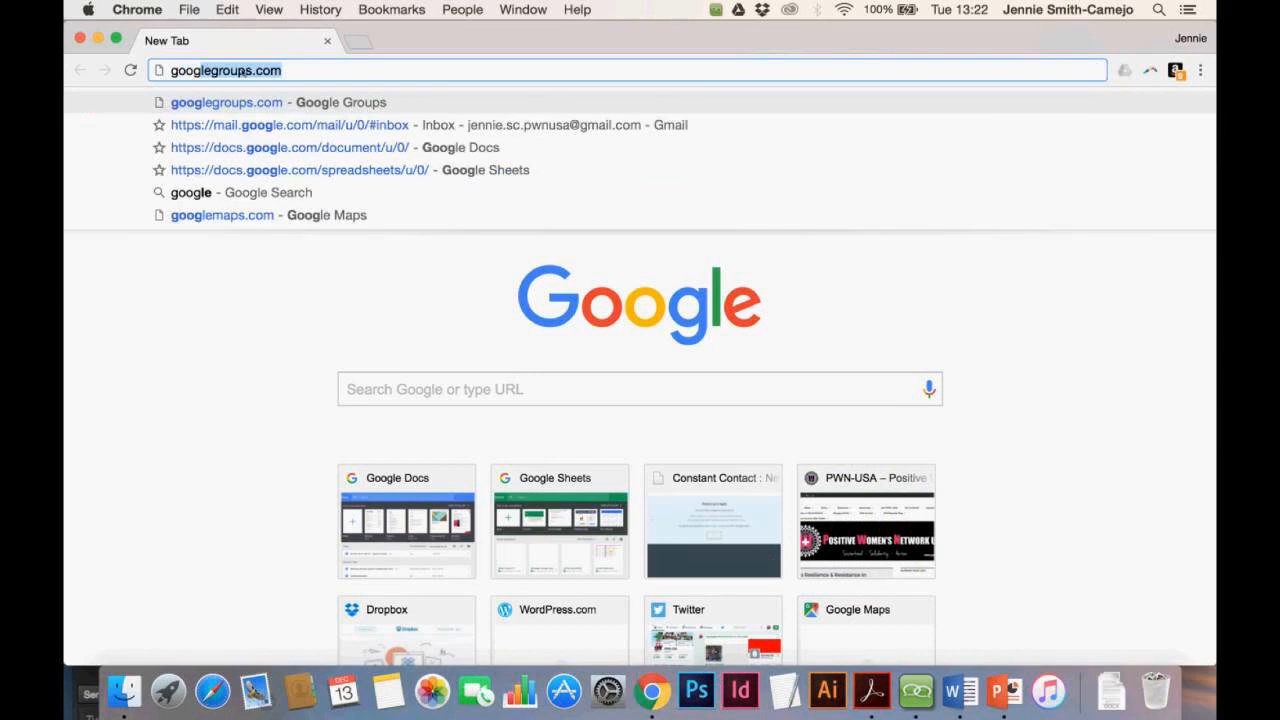
{"action": "type", "text": "le.c"}
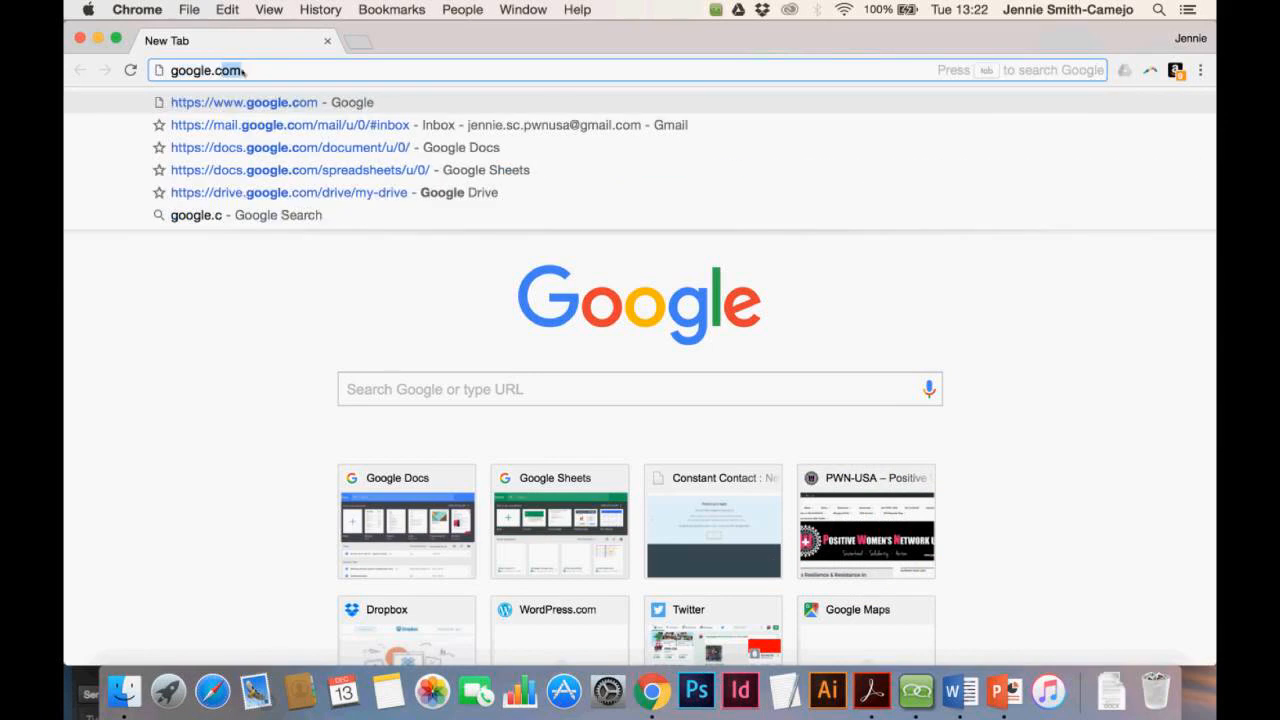
{"action": "key", "text": "Return"}
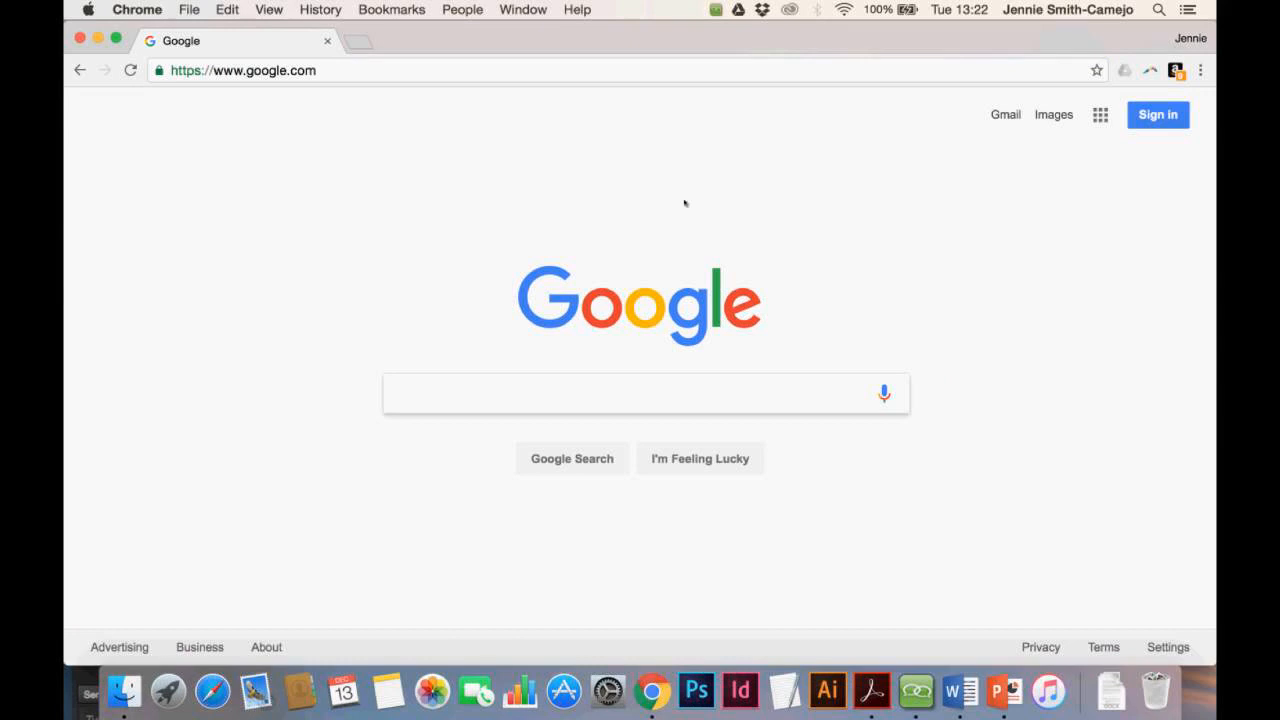
Go to Google Drive from the Google apps grid, signing in with the account password
{"action": "left_click", "coordinate": [1100, 115]}
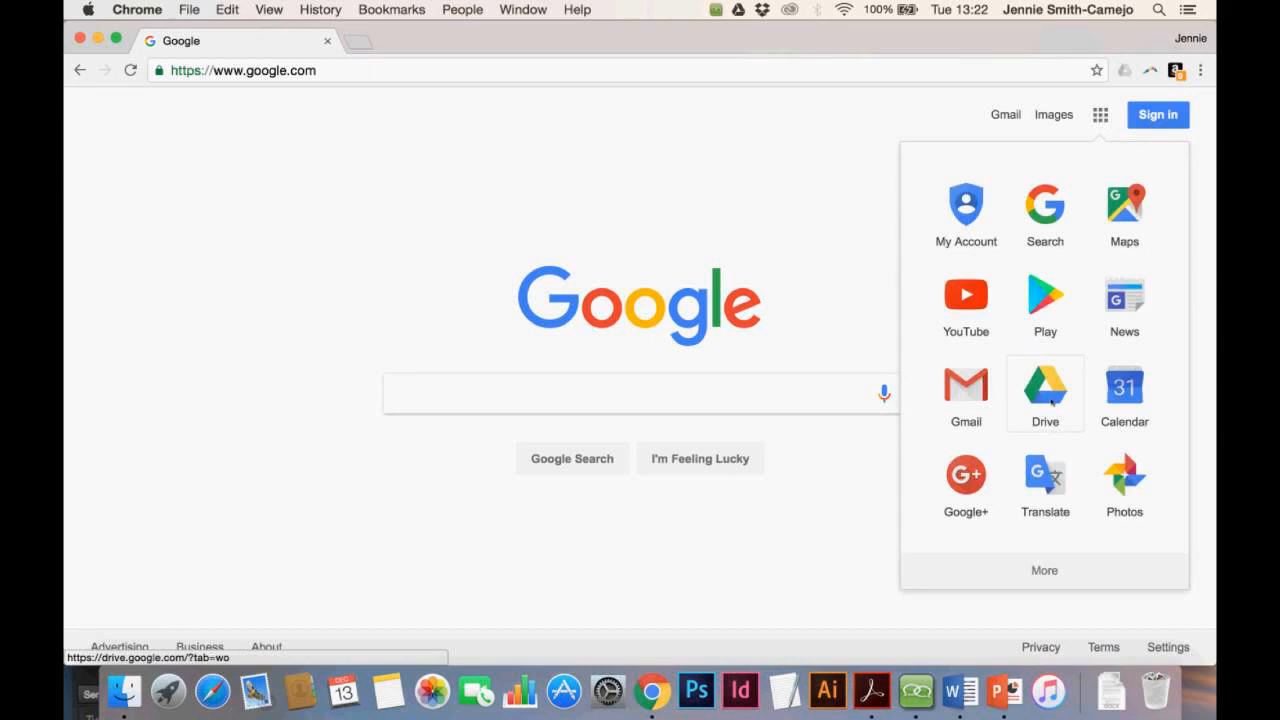
{"action": "left_click", "coordinate": [1052, 401]}
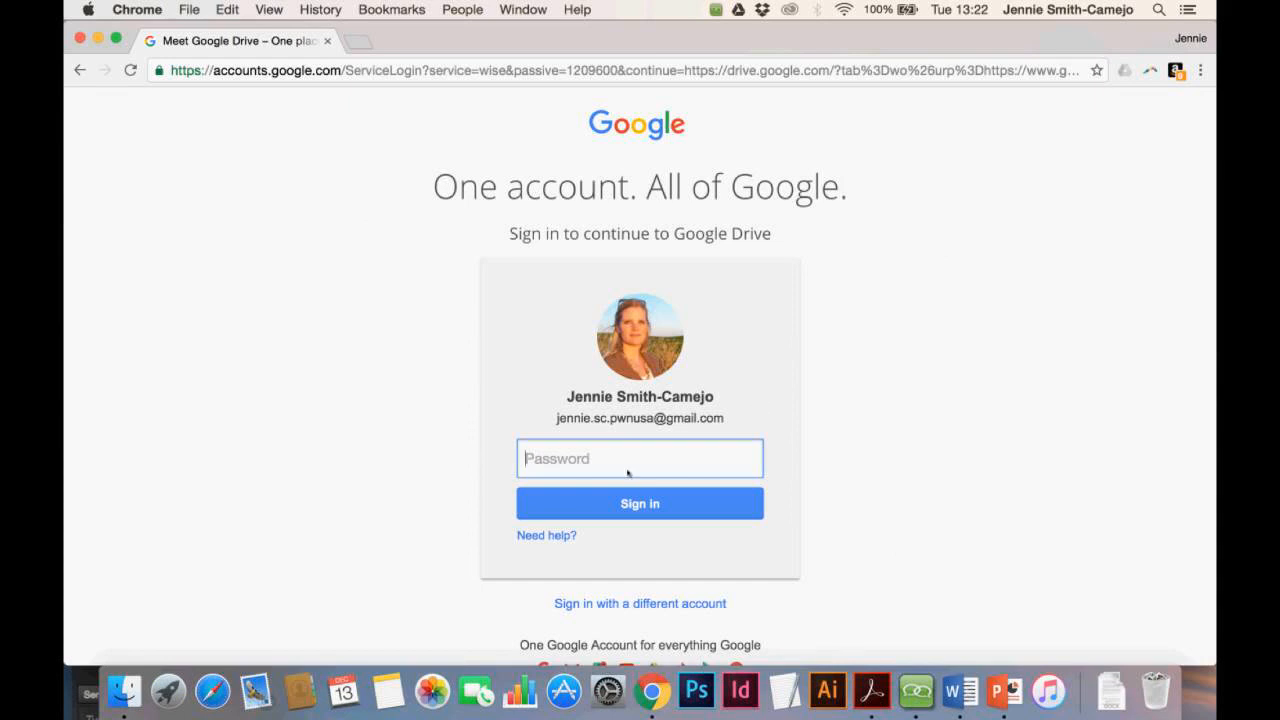
{"action": "type", "text": "••••••••••"}
{"action": "left_click", "coordinate": [637, 506]}
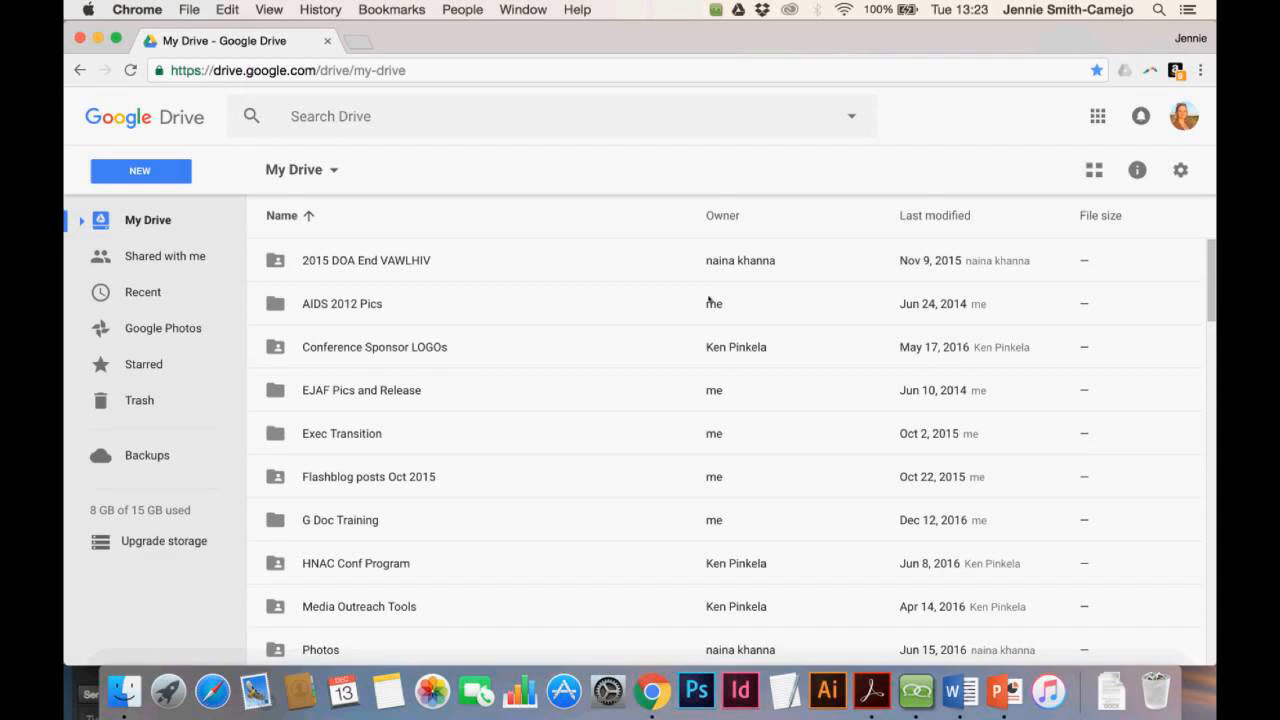
Create a new folder named 'Google Tools Presentation' in My Drive
{"action": "left_click", "coordinate": [146, 174]}
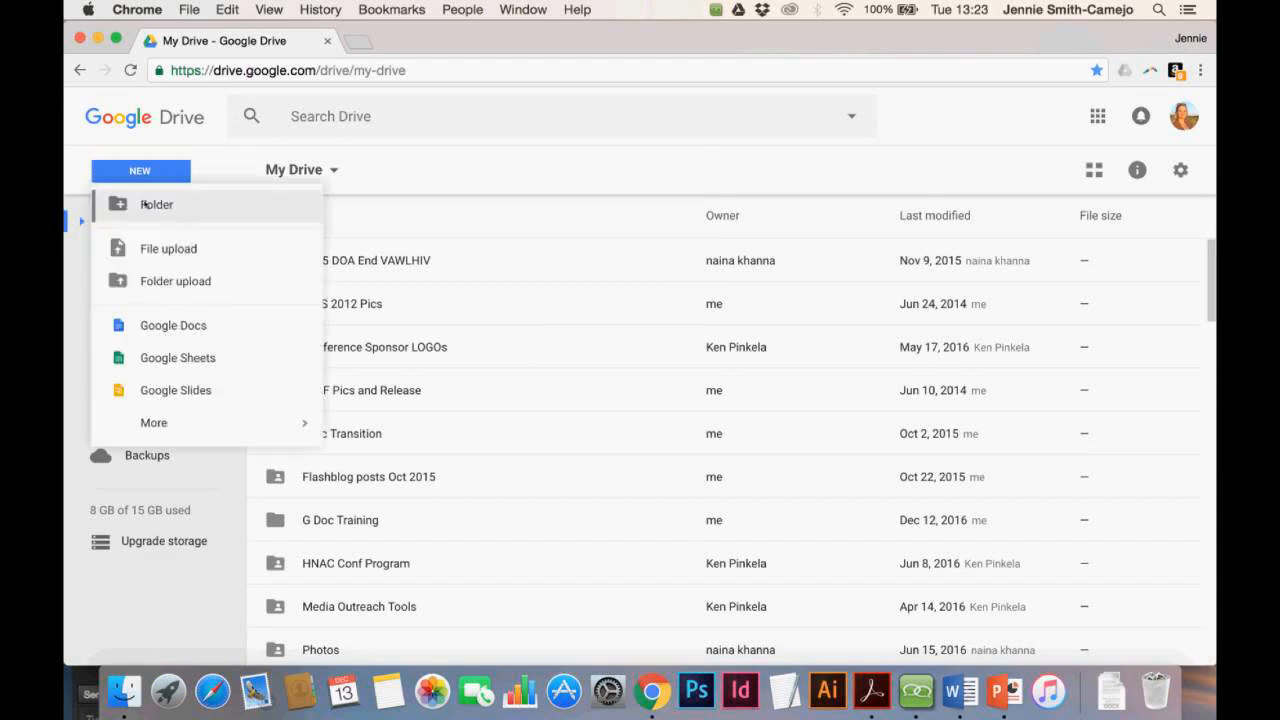
{"action": "left_click", "coordinate": [145, 204]}
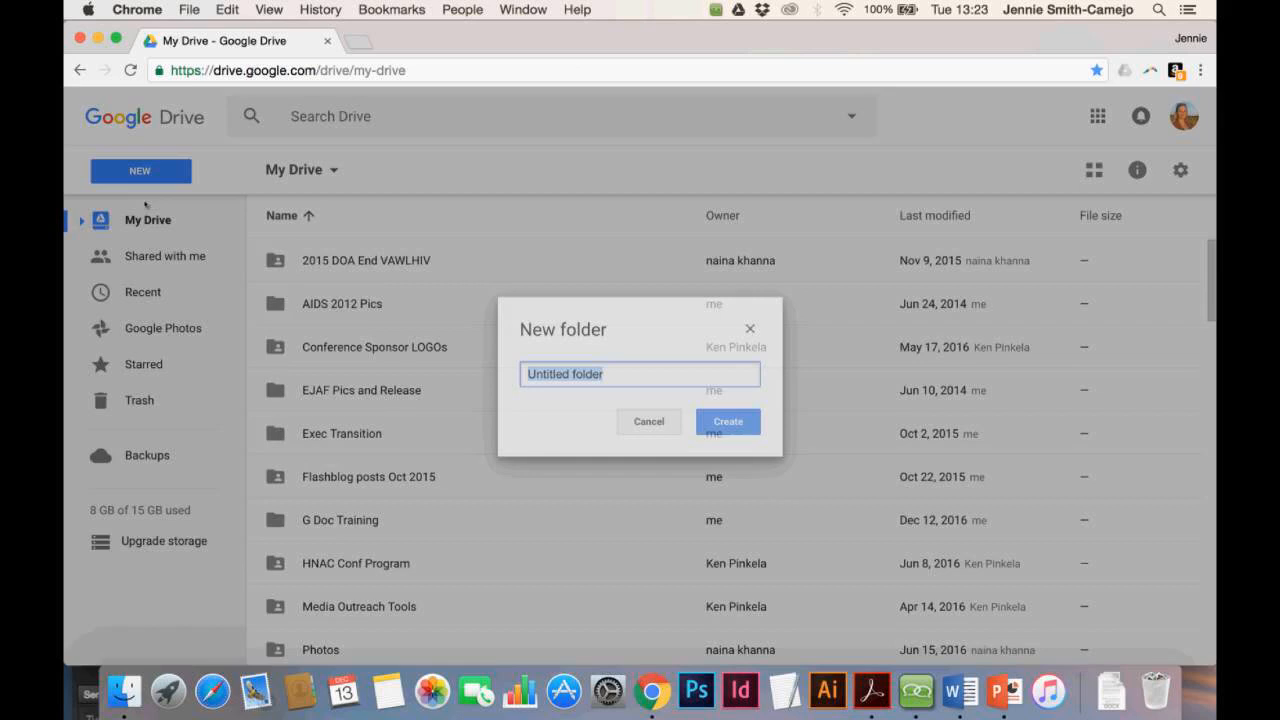
{"action": "type", "text": "Go"}
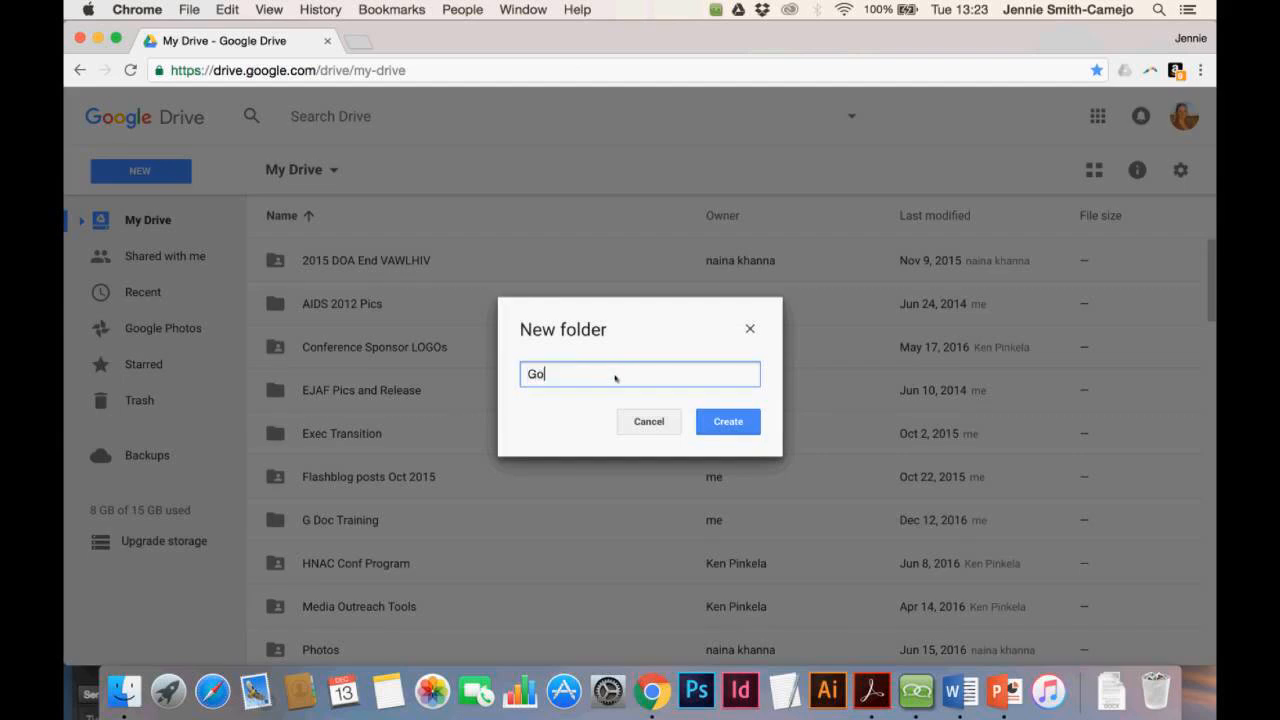
{"action": "type", "text": "ogle Tools Presentation"}
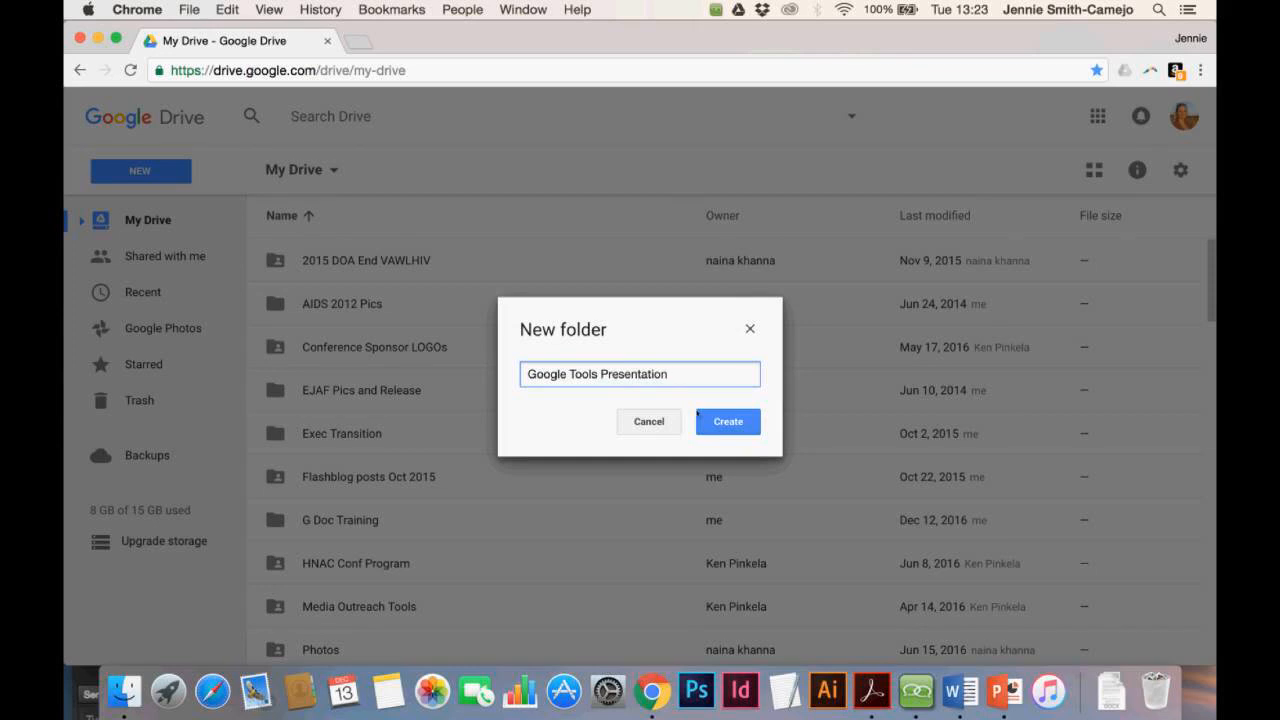
{"action": "left_click", "coordinate": [724, 422]}
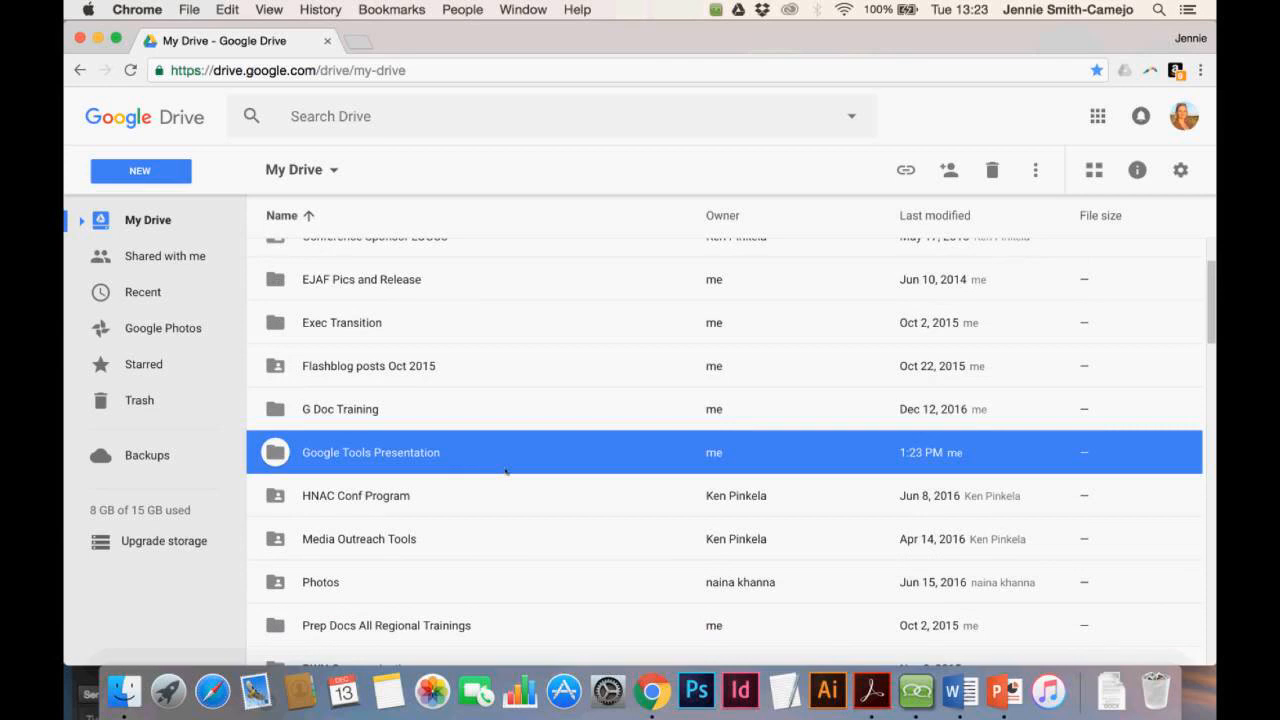
Inside the Google Tools Presentation folder, create a new blank Google Docs document
{"action": "double_click", "coordinate": [435, 465]}
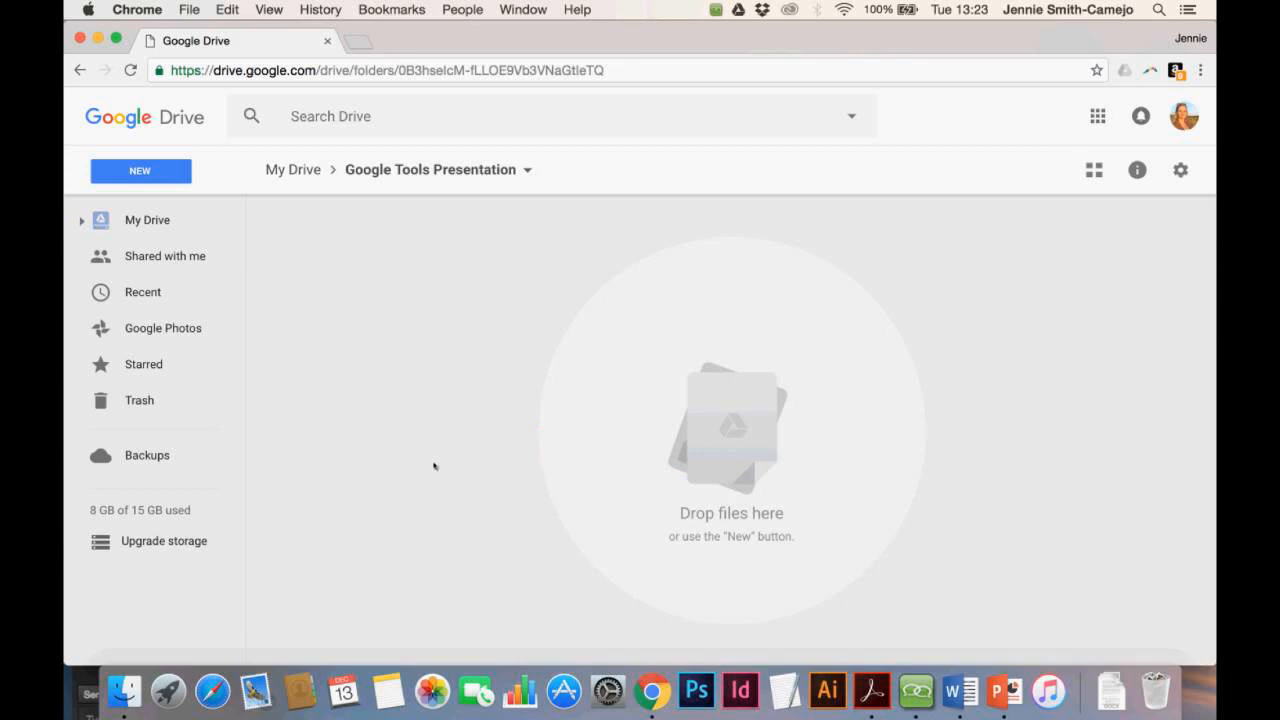
{"action": "left_click", "coordinate": [519, 181]}
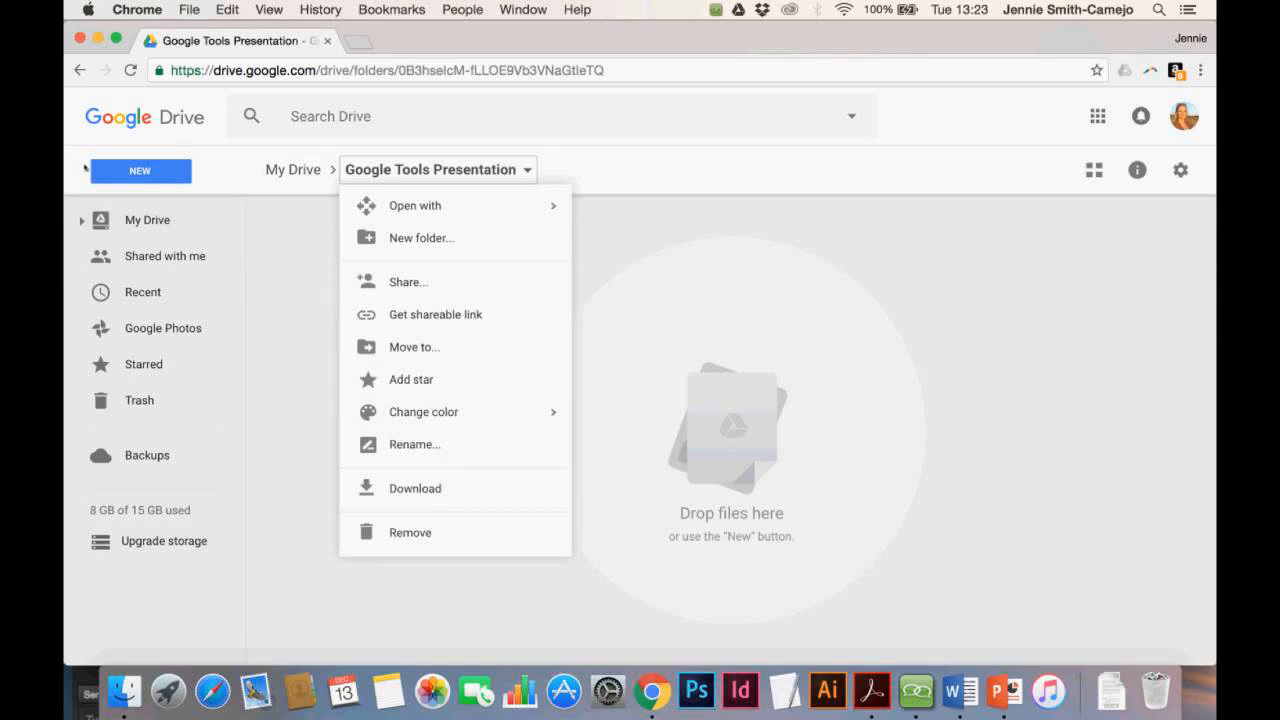
{"action": "left_click", "coordinate": [127, 177]}
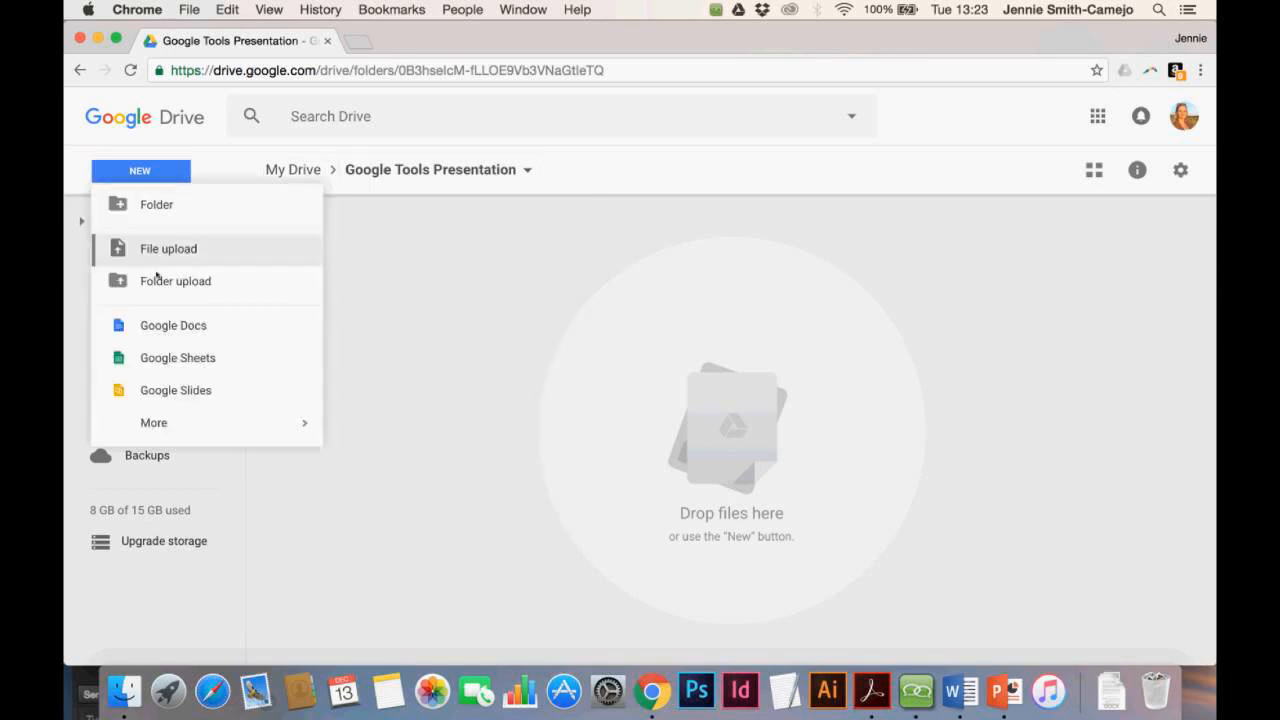
{"action": "left_click", "coordinate": [166, 328]}
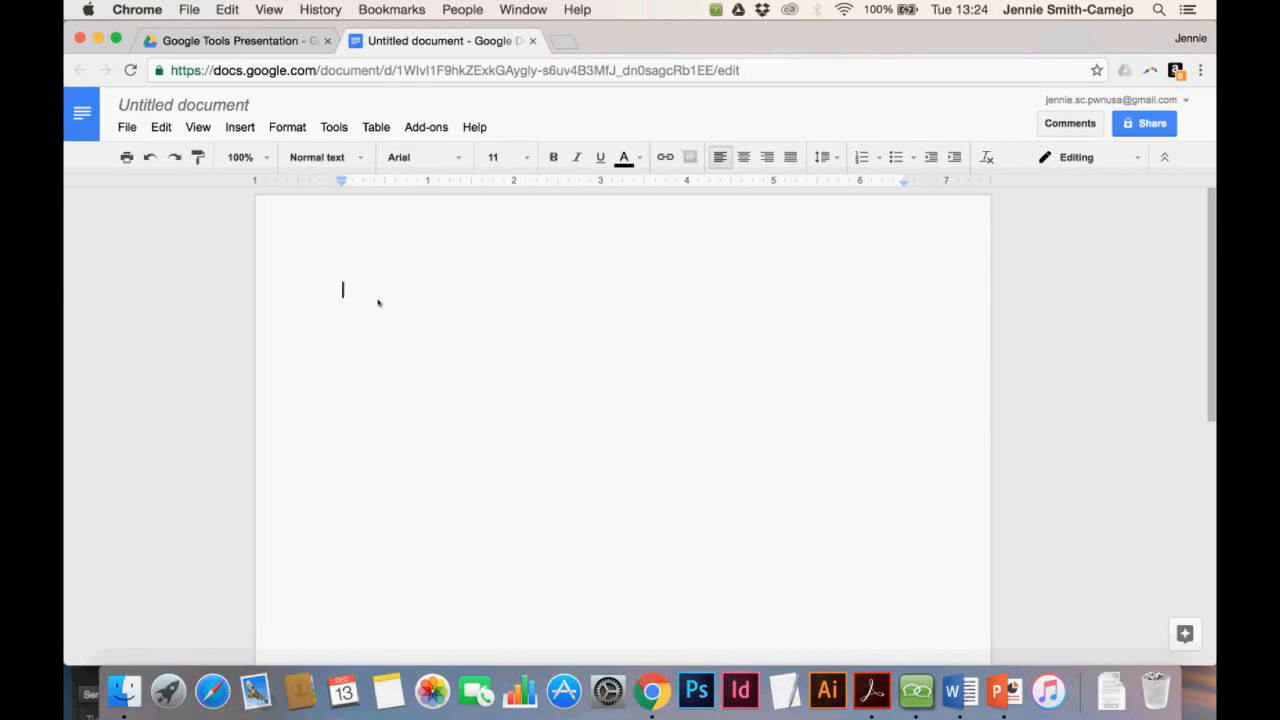
Type 'This is my presentation about using Google tools…' paragraph and check the document's folder
{"action": "type", "text": "This is my presen"}
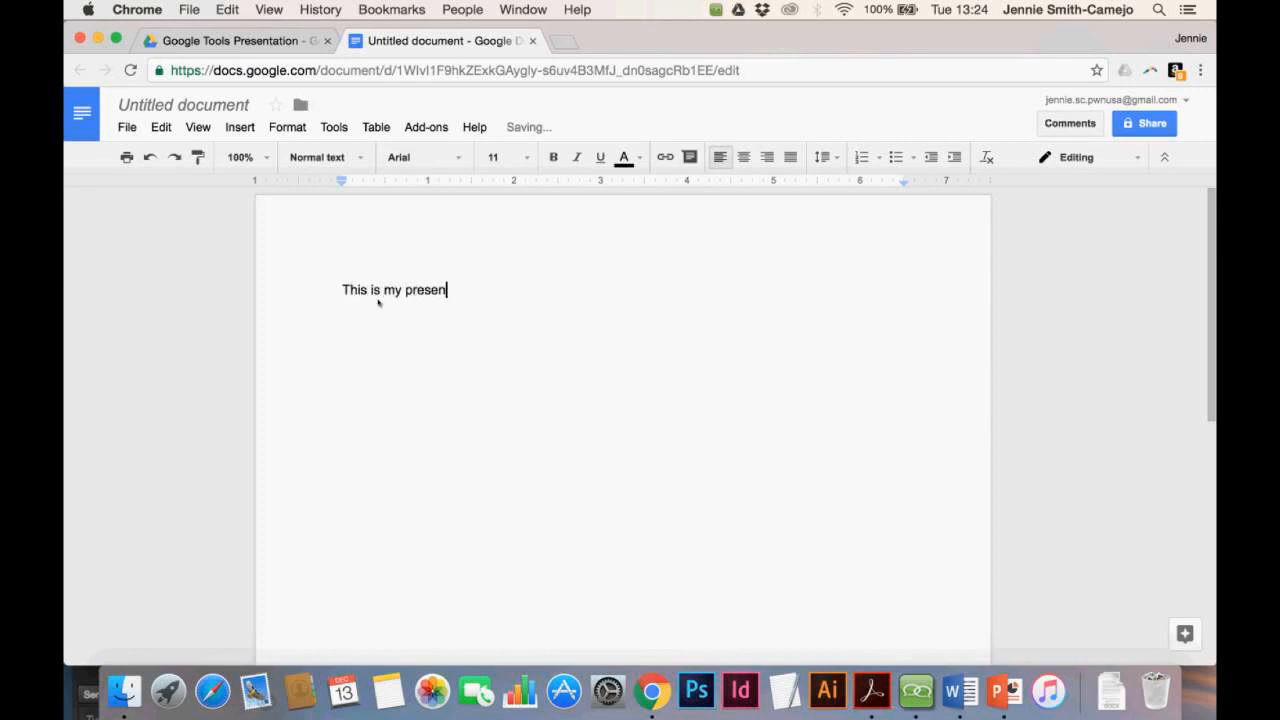
{"action": "type", "text": "tation about using goog"}
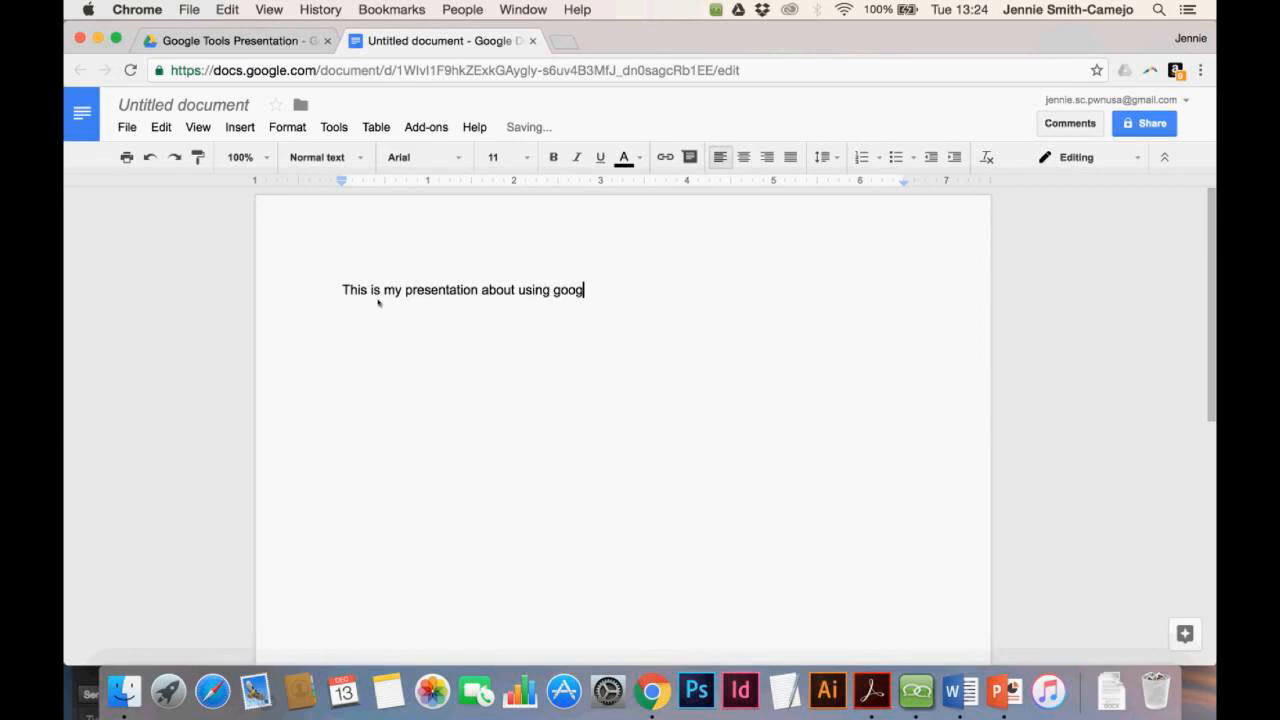
{"action": "key", "text": "BackSpace"}
{"action": "key", "text": "BackSpace"}
{"action": "key", "text": "BackSpace"}
{"action": "key", "text": "BackSpace"}
{"action": "type", "text": "Google tools. I hope it is y"}
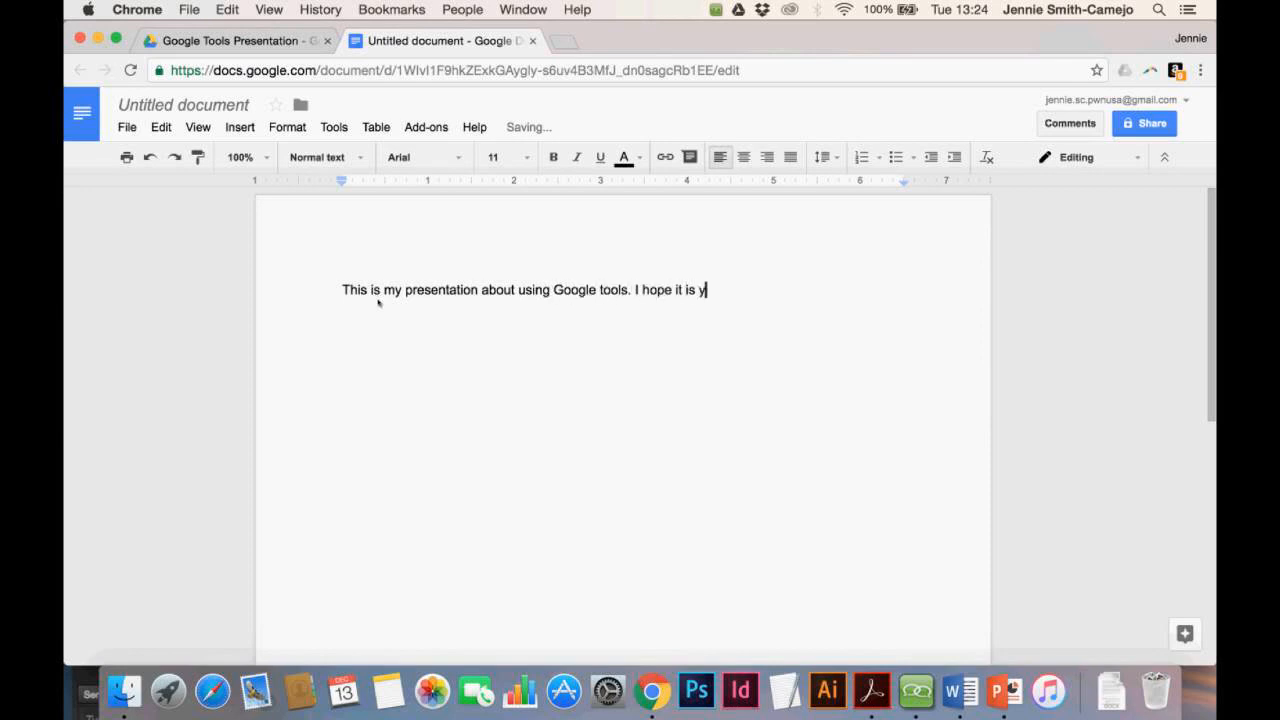
{"action": "key", "text": "BackSpace"}
{"action": "type", "text": "useful for everyone"}
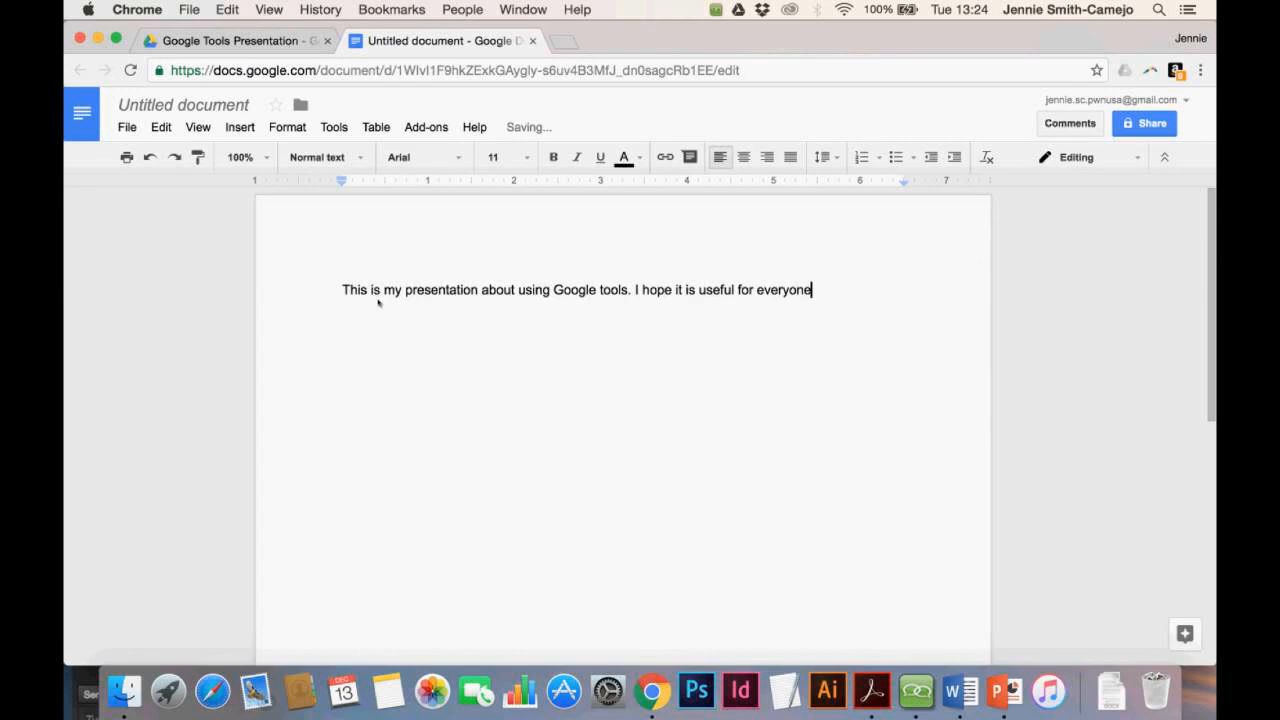
{"action": "type", "text": "! Please let me know if you have questions."}
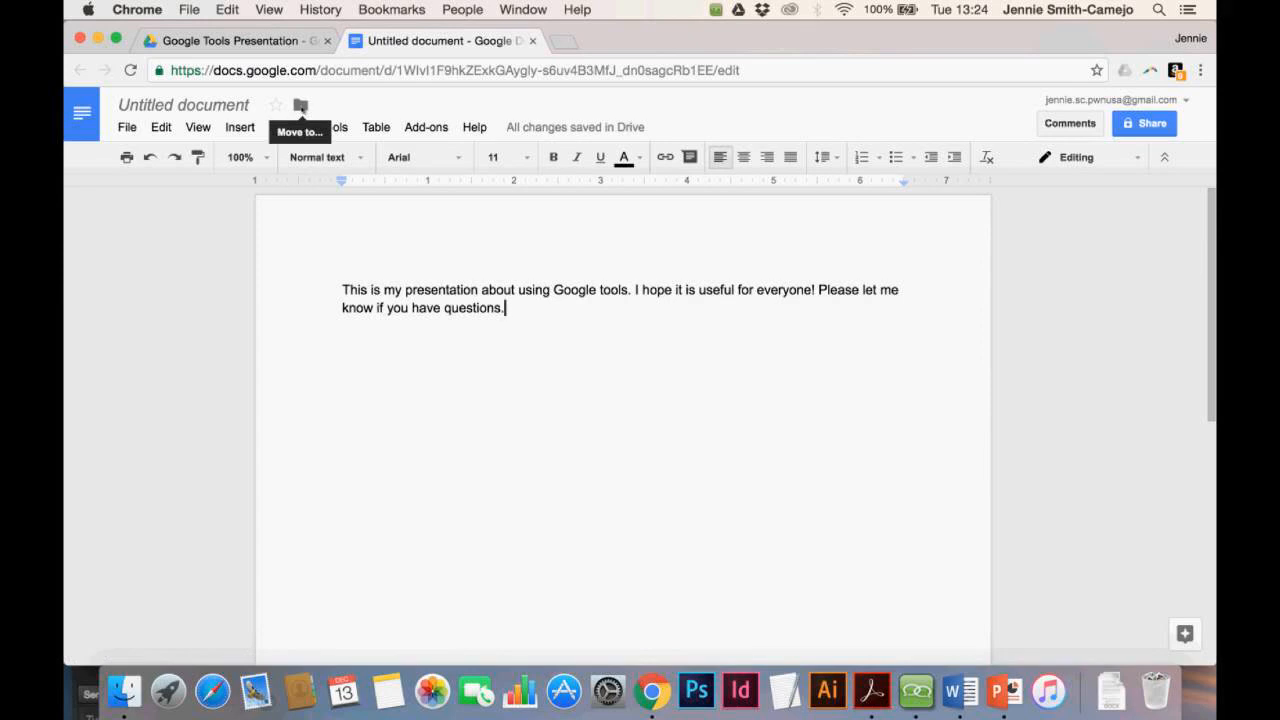
{"action": "left_click", "coordinate": [301, 106]}
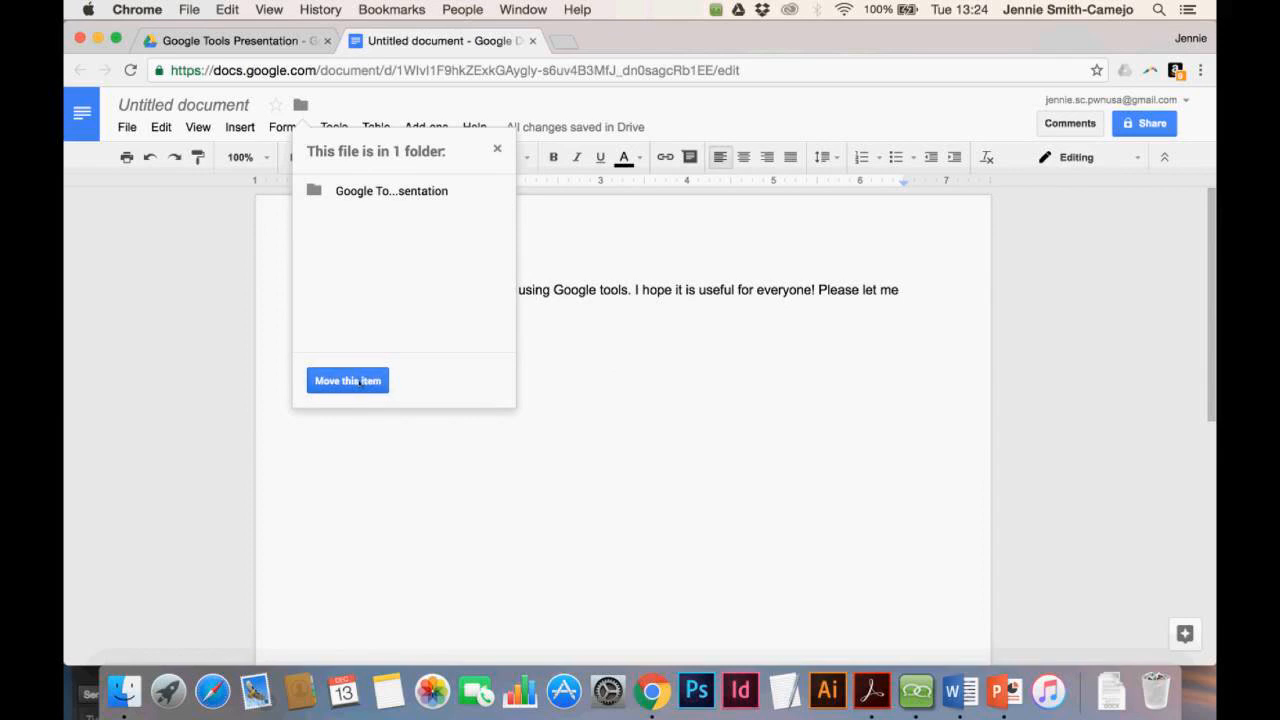
{"action": "left_click", "coordinate": [604, 351]}
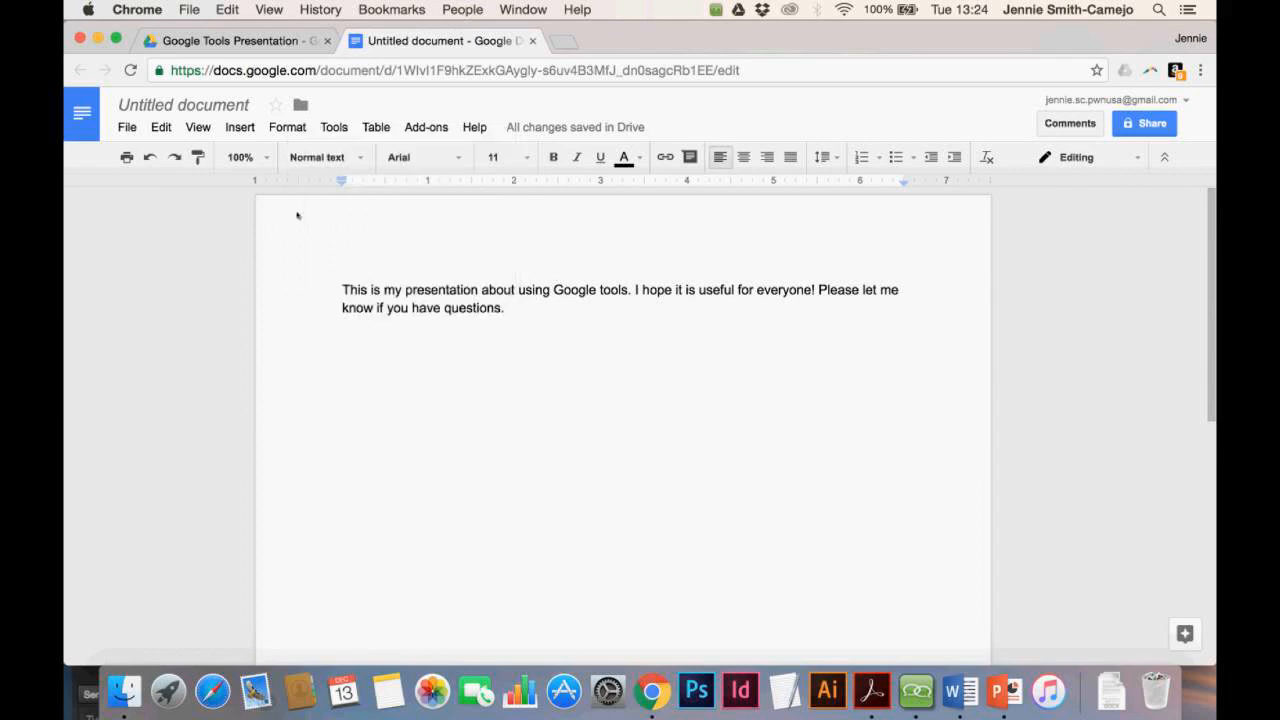
{"action": "left_click", "coordinate": [202, 106]}
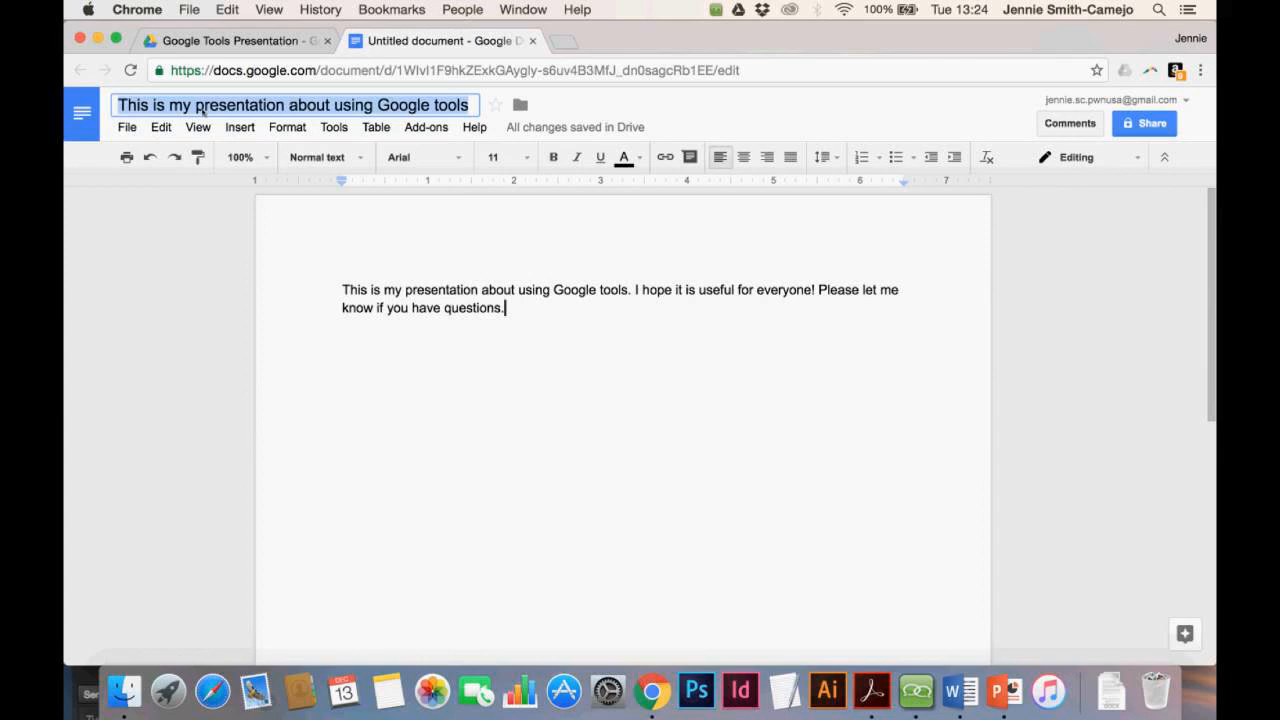
{"action": "type", "text": "Practicd"}
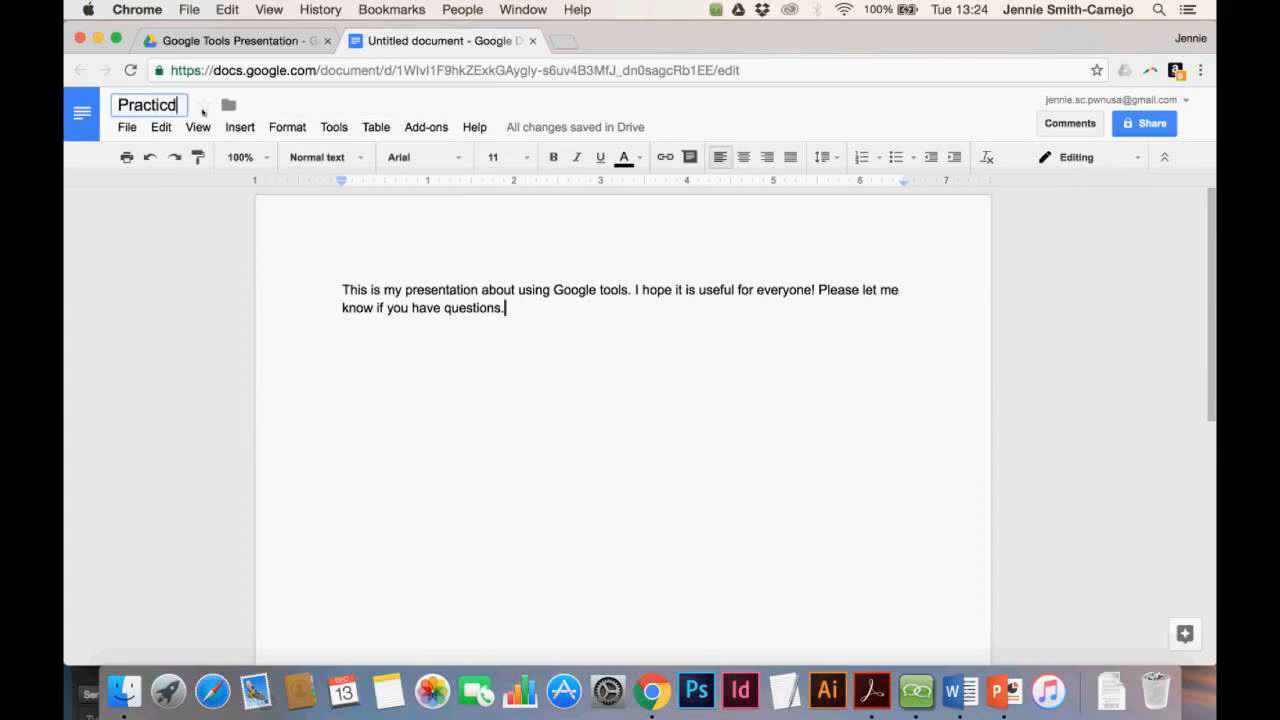
{"action": "key", "text": "BackSpace"}
{"action": "type", "text": "e 1"}
{"action": "key", "text": "Return"}
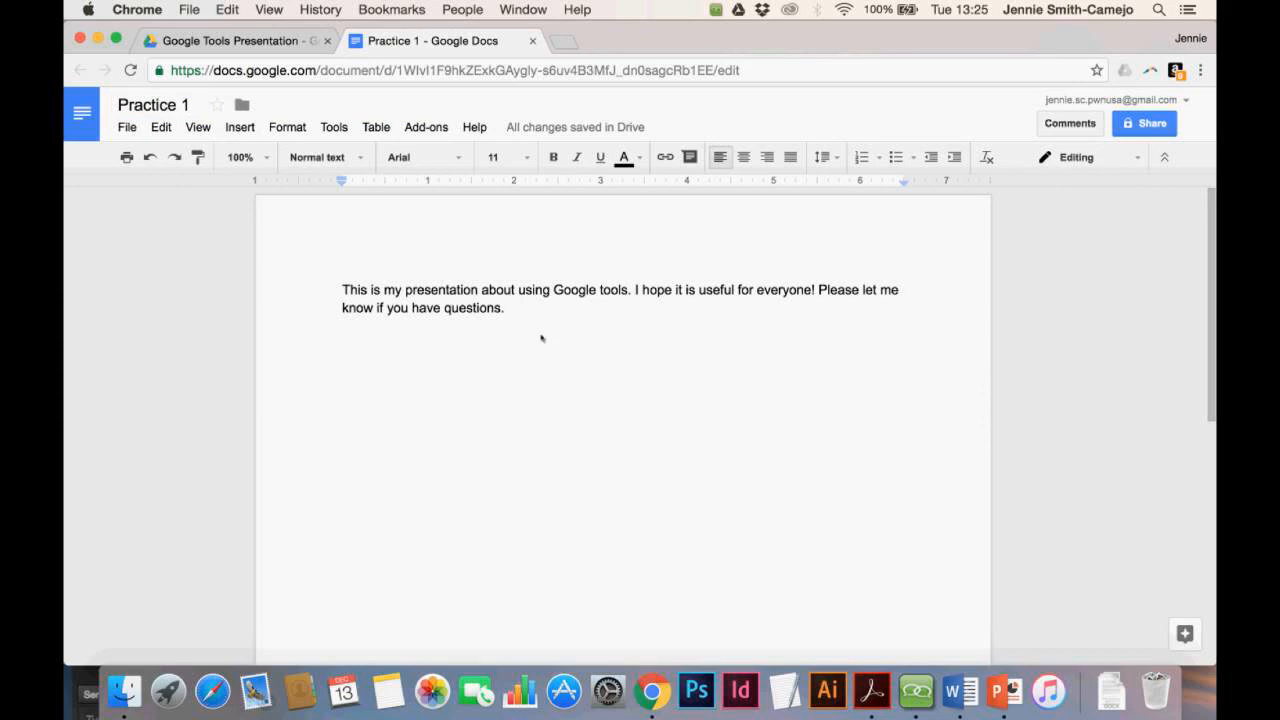
{"action": "left_click", "coordinate": [242, 105]}
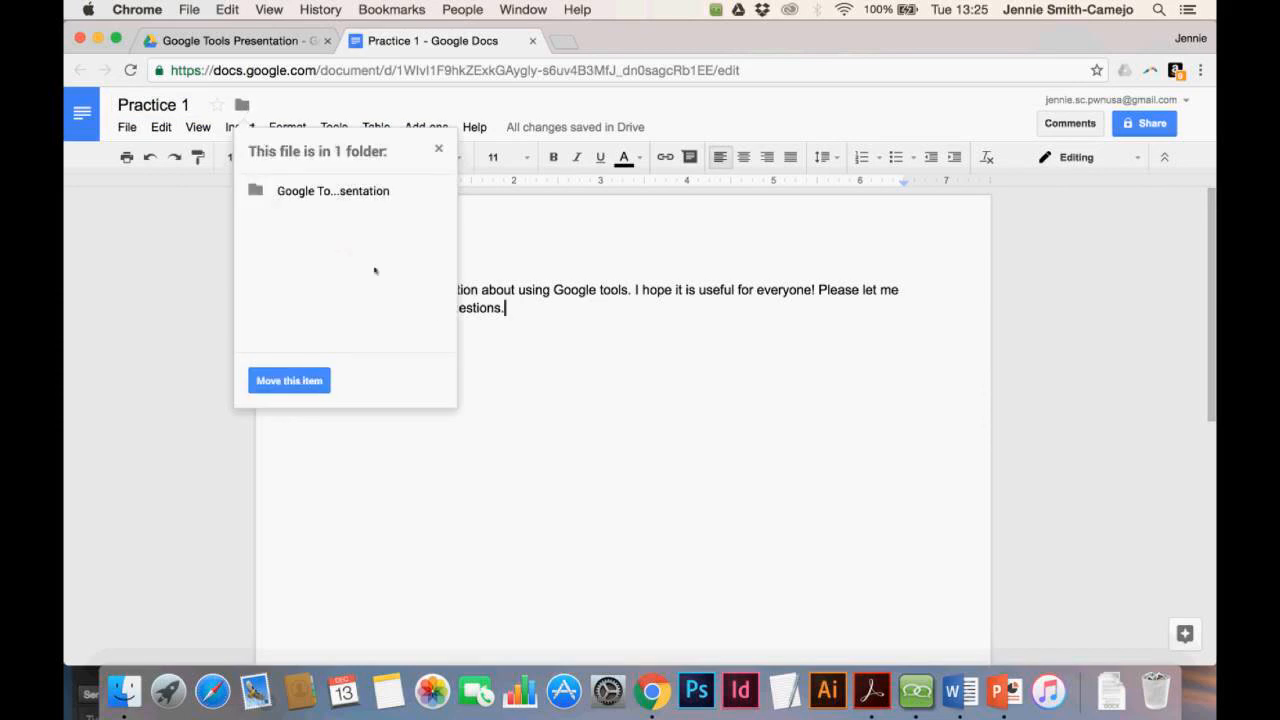
{"action": "left_click", "coordinate": [590, 372]}
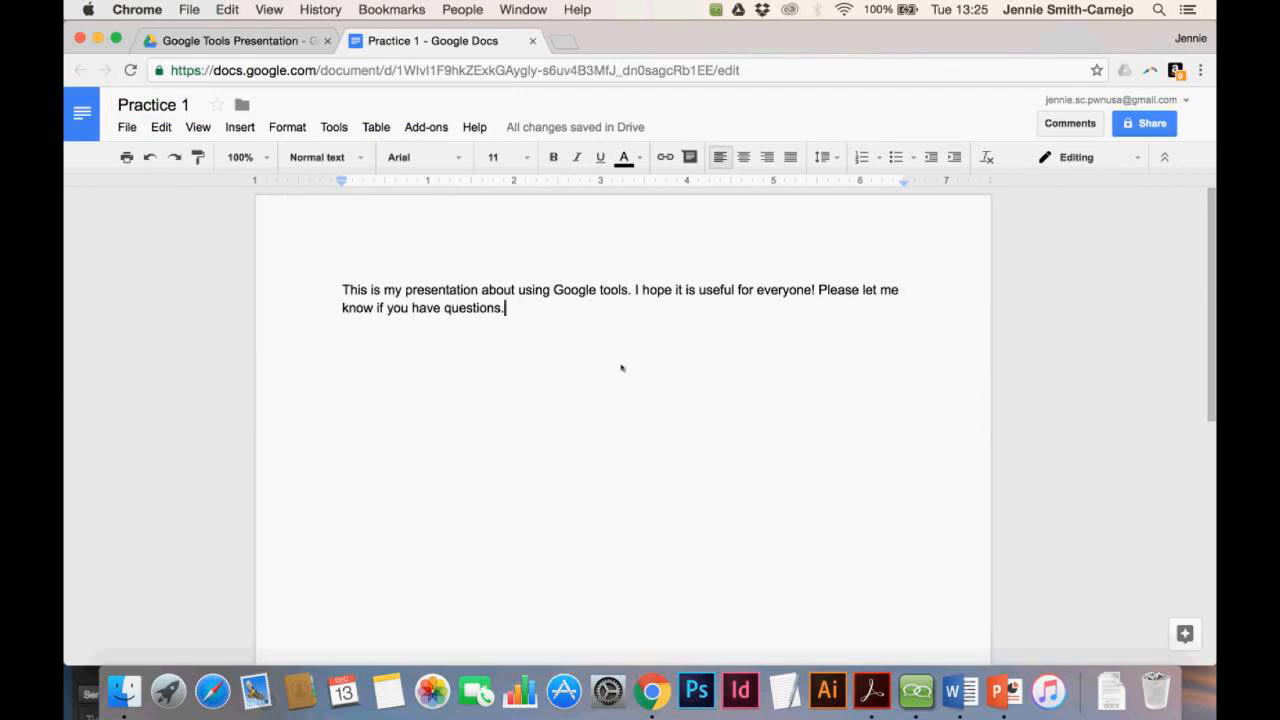
Share Practice 1 with a suggested contact, adding the note 'This is just practice!'
{"action": "left_click", "coordinate": [1157, 127]}
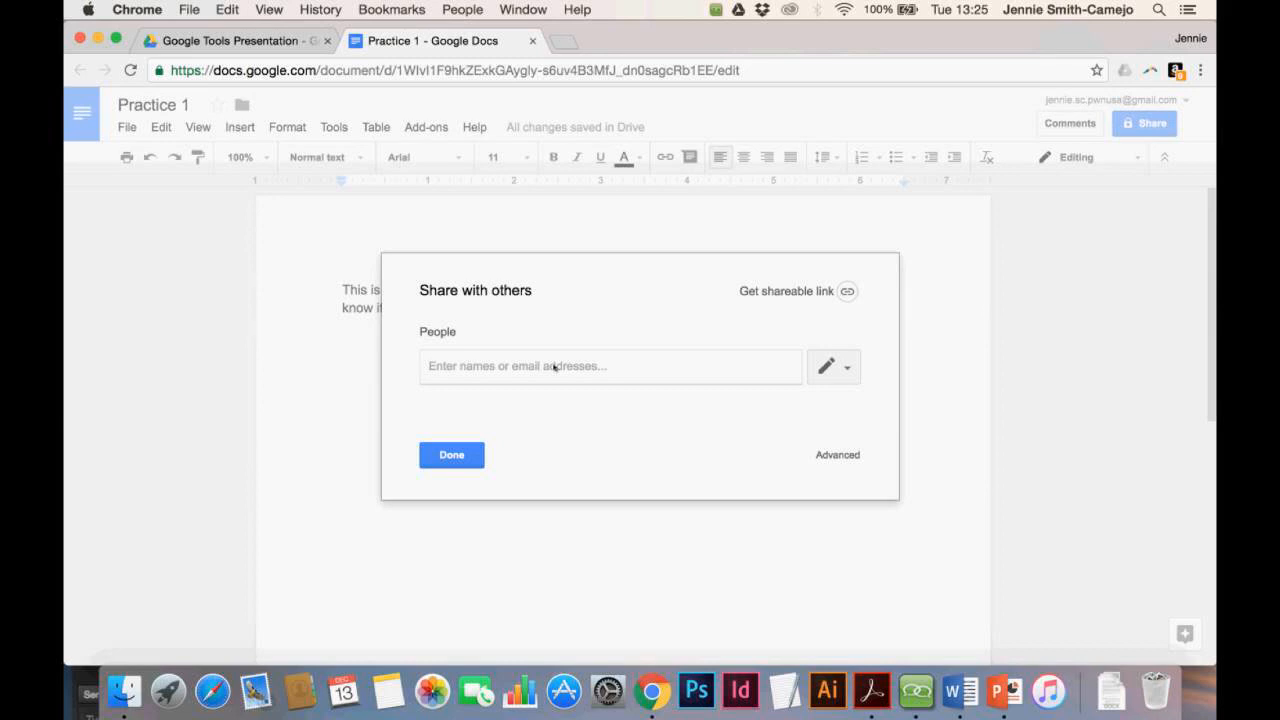
{"action": "type", "text": "wa"}
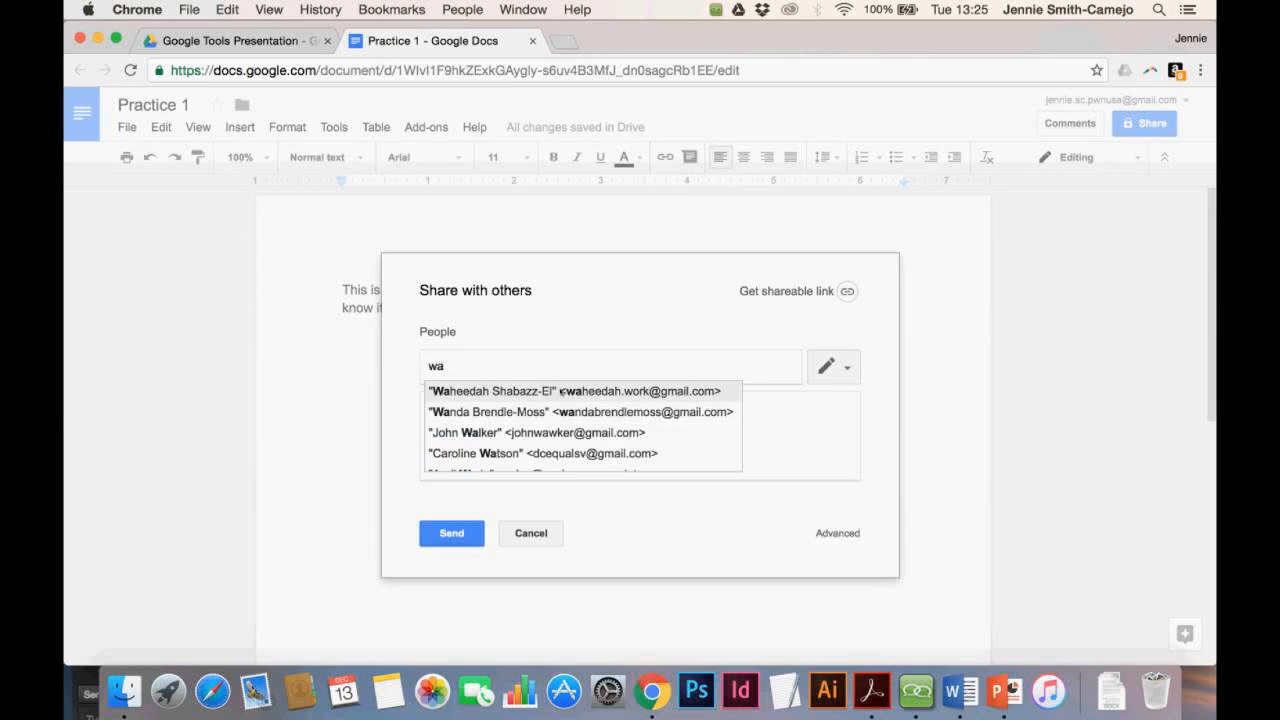
{"action": "left_click", "coordinate": [561, 392]}
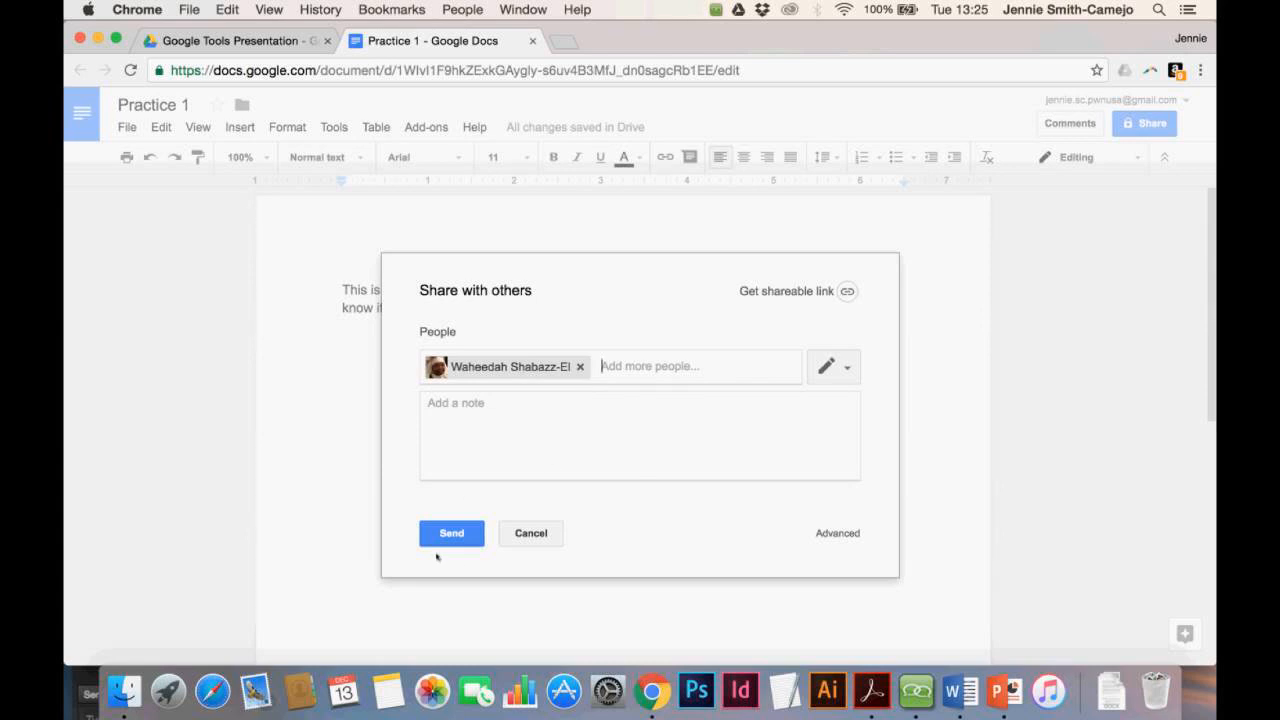
{"action": "left_click", "coordinate": [475, 431]}
{"action": "type", "text": "This is just pr"}
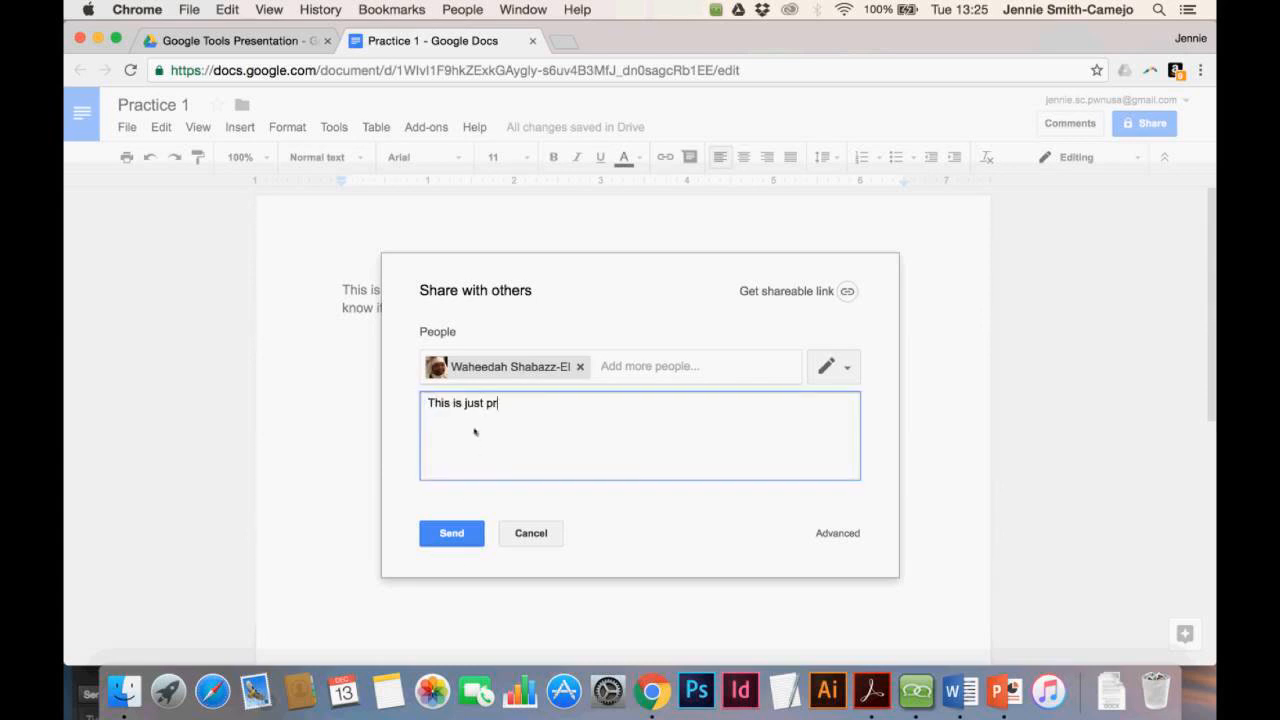
{"action": "type", "text": "actice!"}
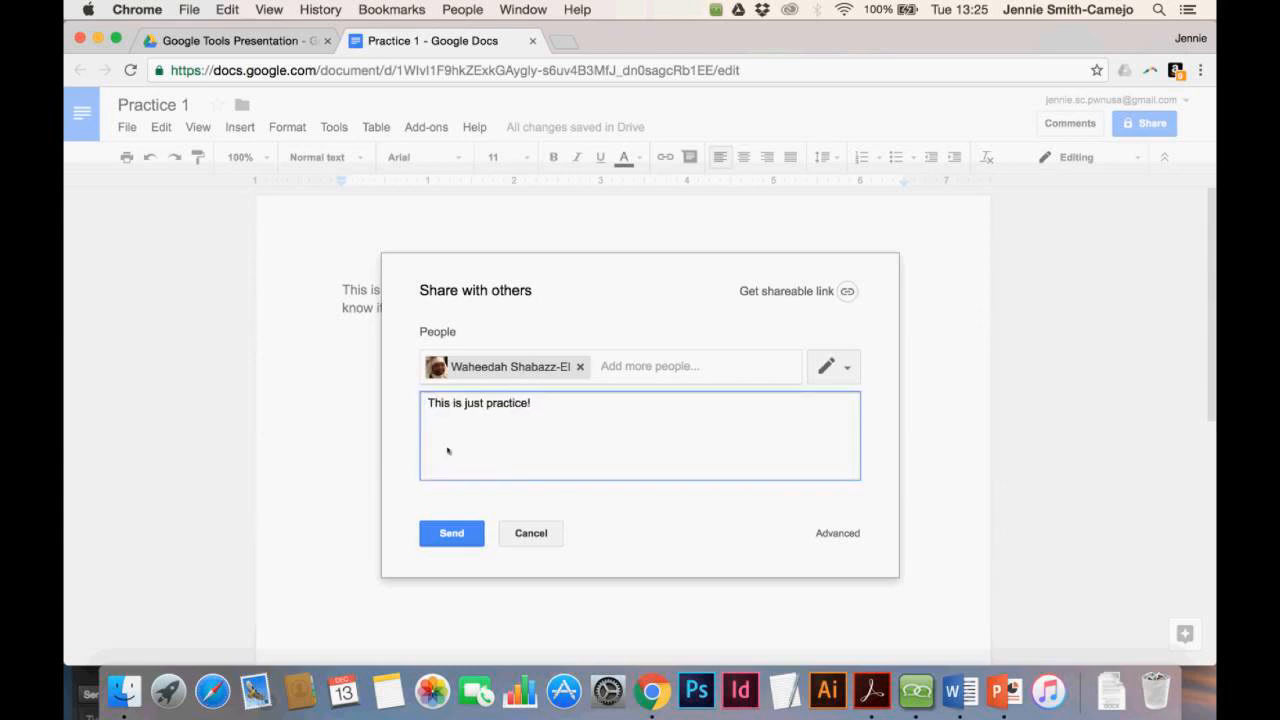
{"action": "left_click", "coordinate": [451, 544]}
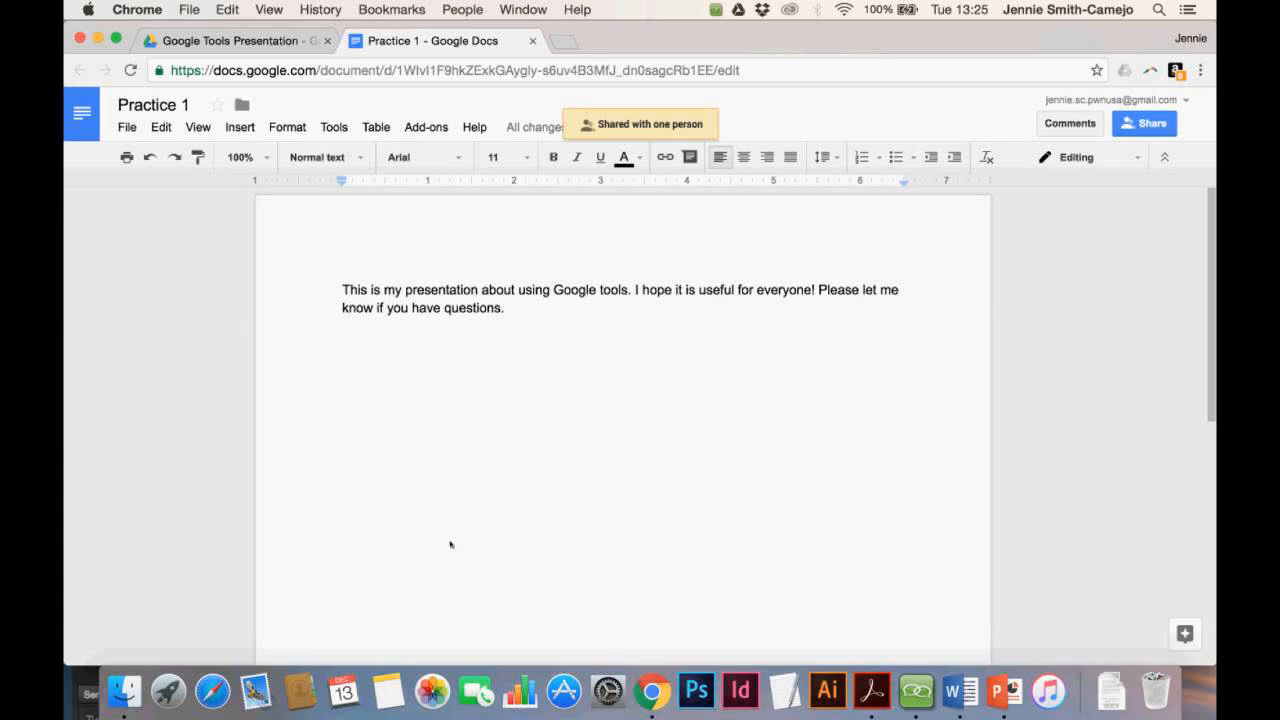
{"action": "left_click", "coordinate": [1144, 123]}
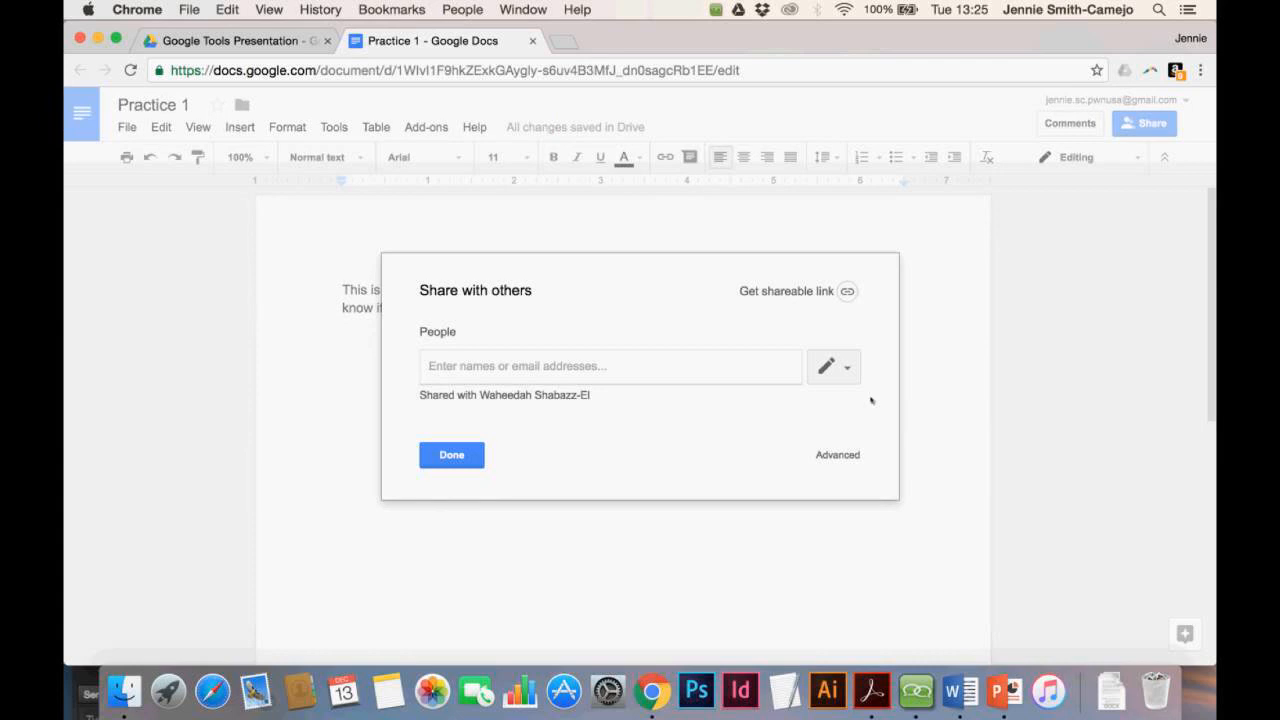
Share Practice 1 as Can view with a second contact, noting 'This is just practice!', then select 'questions.'
{"action": "left_click", "coordinate": [849, 374]}
{"action": "left_click", "coordinate": [849, 376]}
{"action": "left_click", "coordinate": [574, 368]}
{"action": "type", "text": "c"}
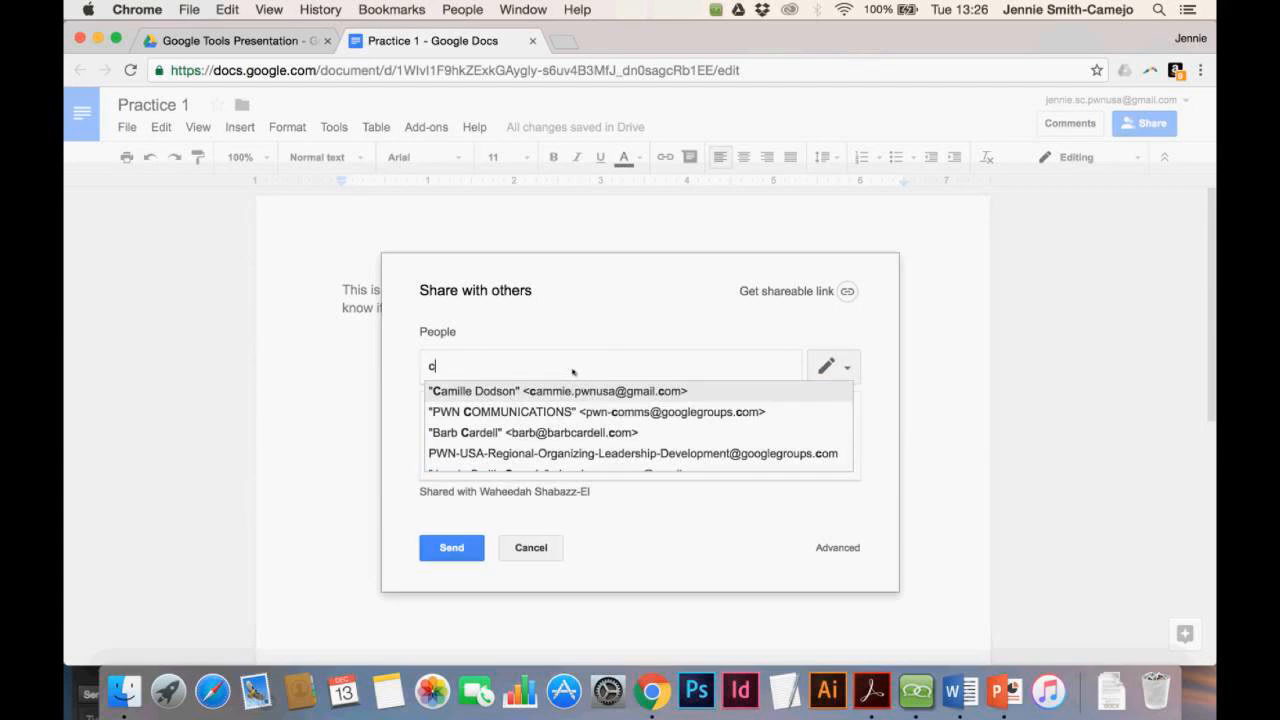
{"action": "left_click", "coordinate": [588, 391]}
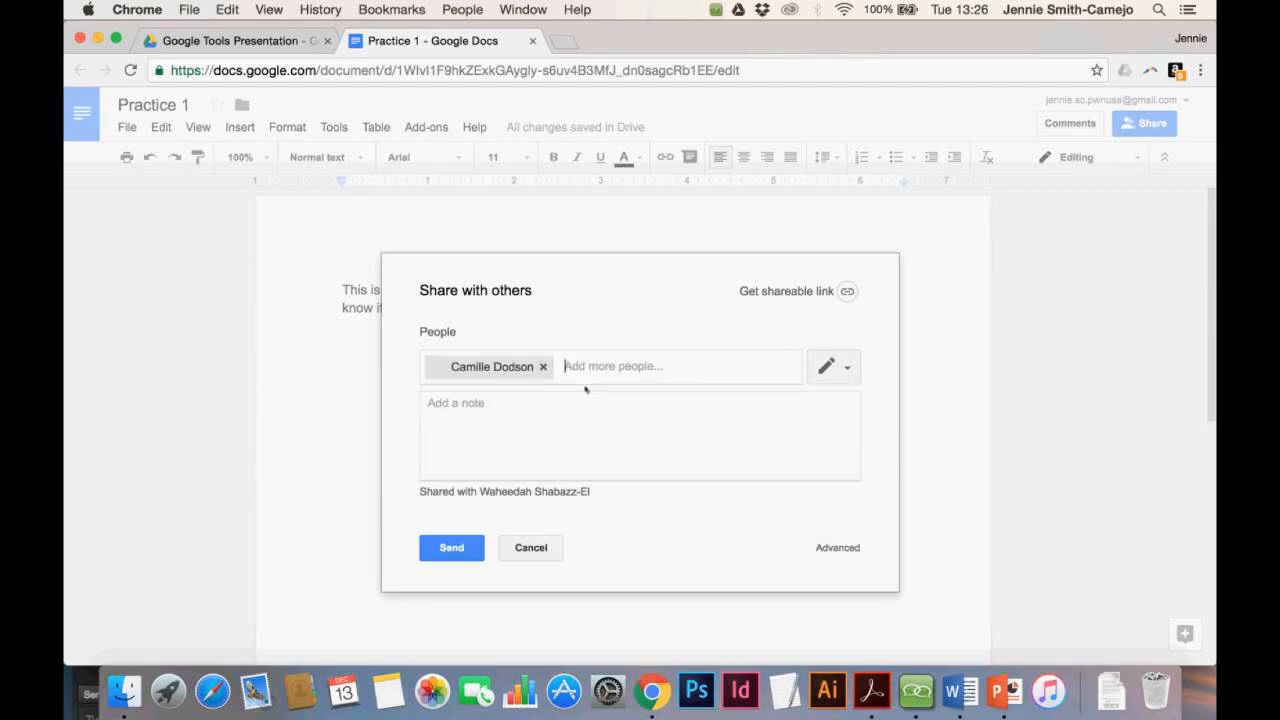
{"action": "left_click", "coordinate": [515, 443]}
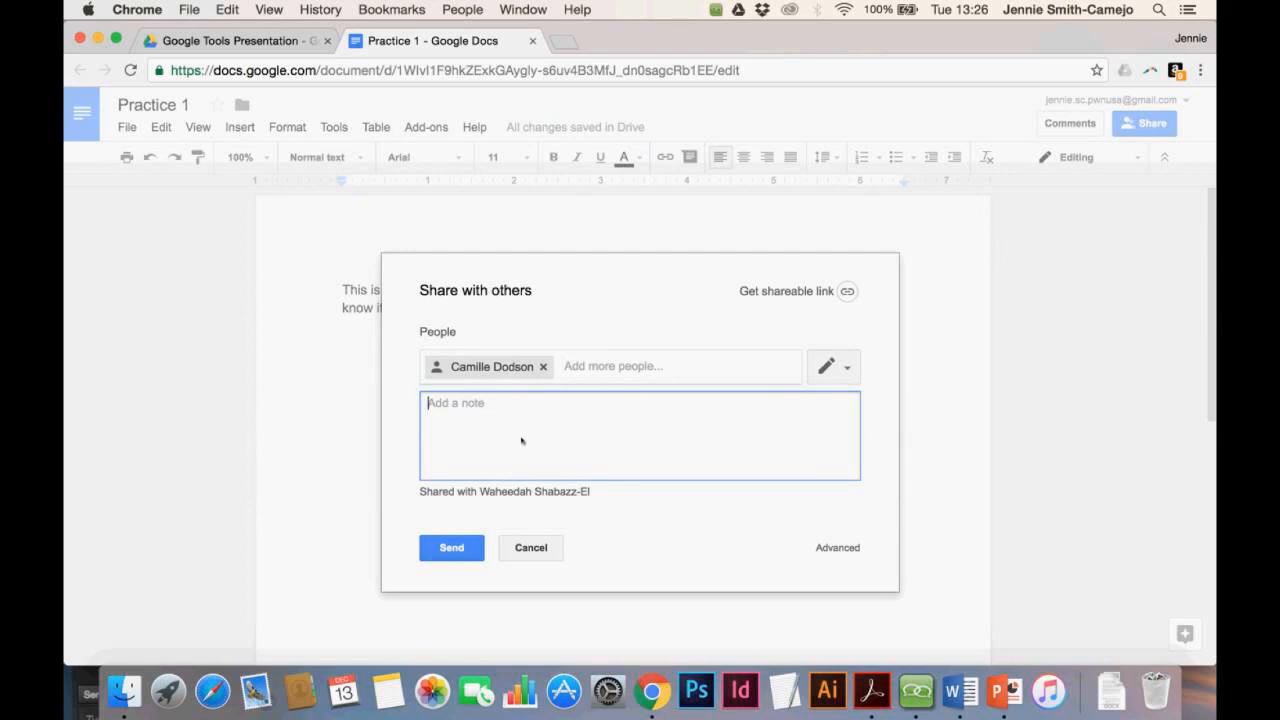
{"action": "type", "text": "This is just practice!"}
{"action": "left_click", "coordinate": [838, 364]}
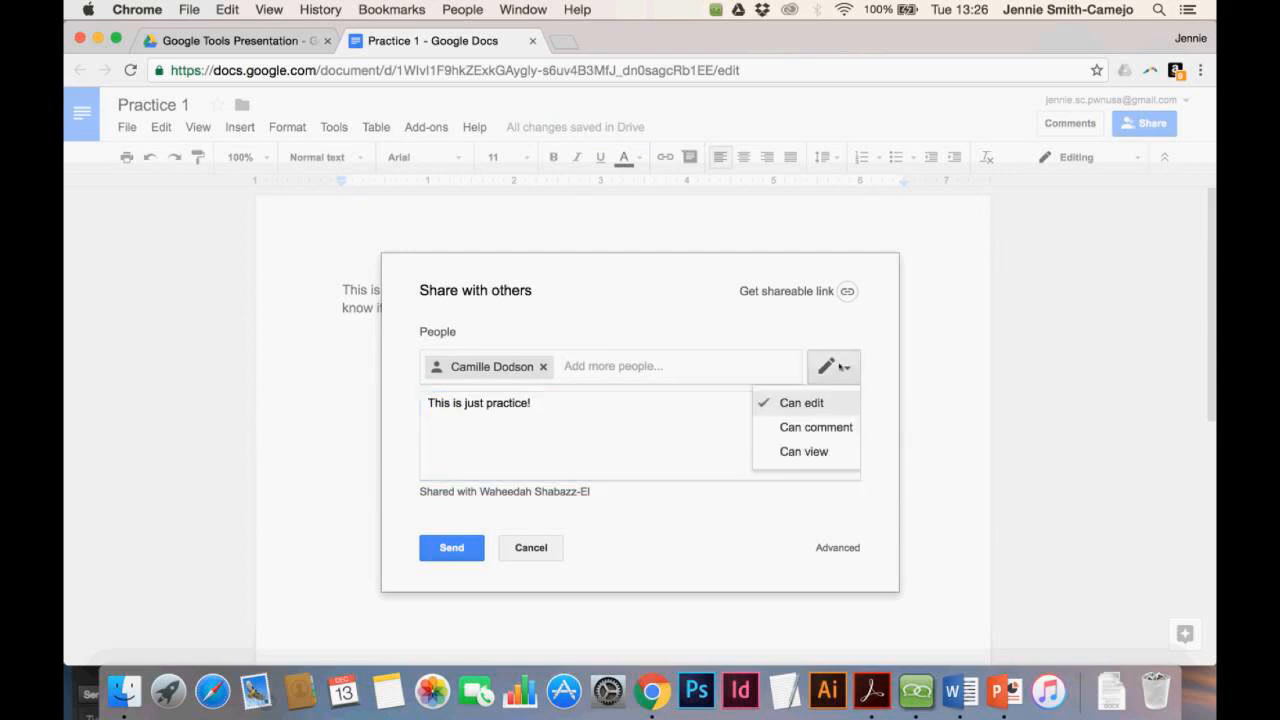
{"action": "left_click", "coordinate": [797, 457]}
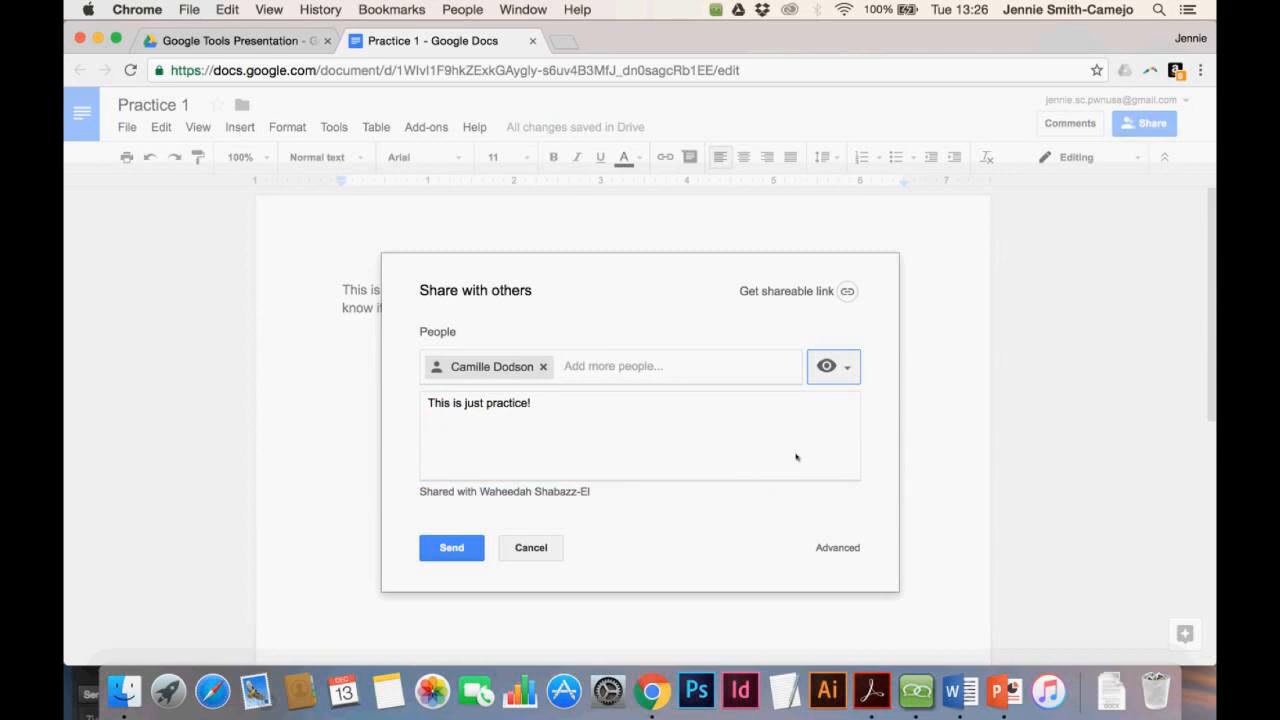
{"action": "left_click", "coordinate": [452, 548]}
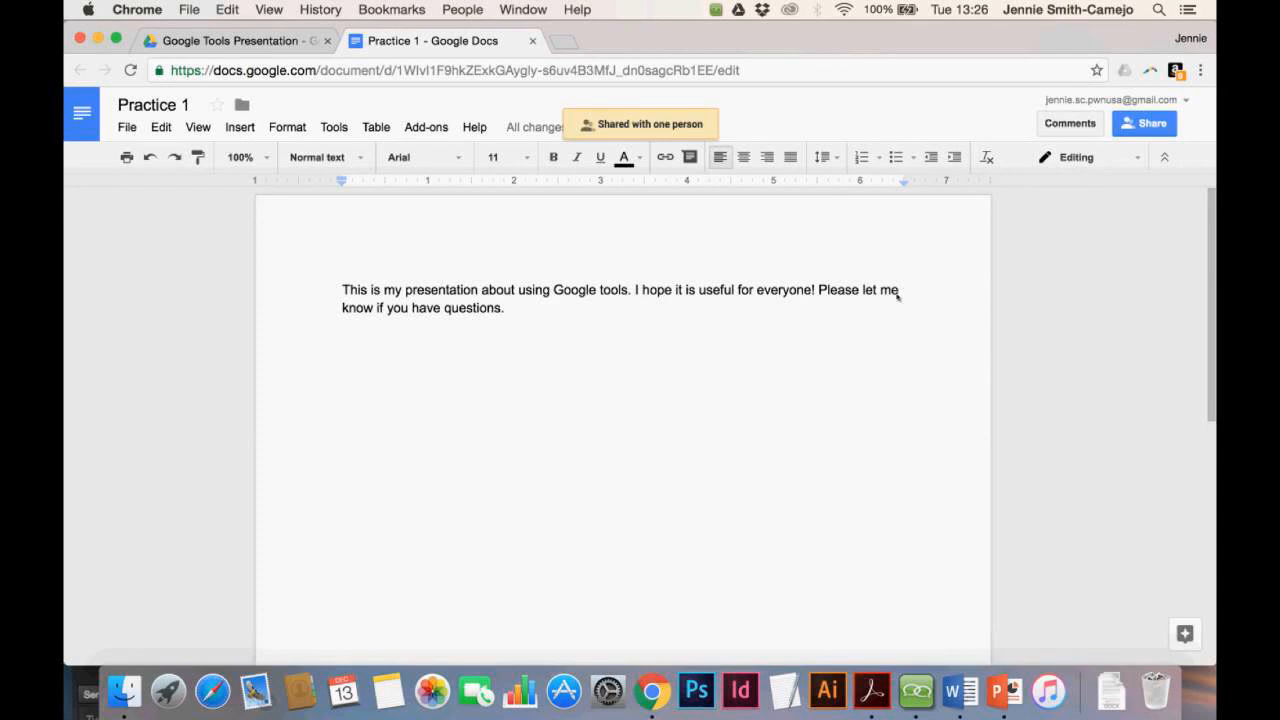
{"action": "left_click", "coordinate": [508, 309]}
{"action": "left_click_drag", "start_coordinate": [508, 309], "coordinate": [441, 309]}
Comment 'I have a question. How do you use this thing?' on the closing sentence
{"action": "left_click", "coordinate": [523, 313]}
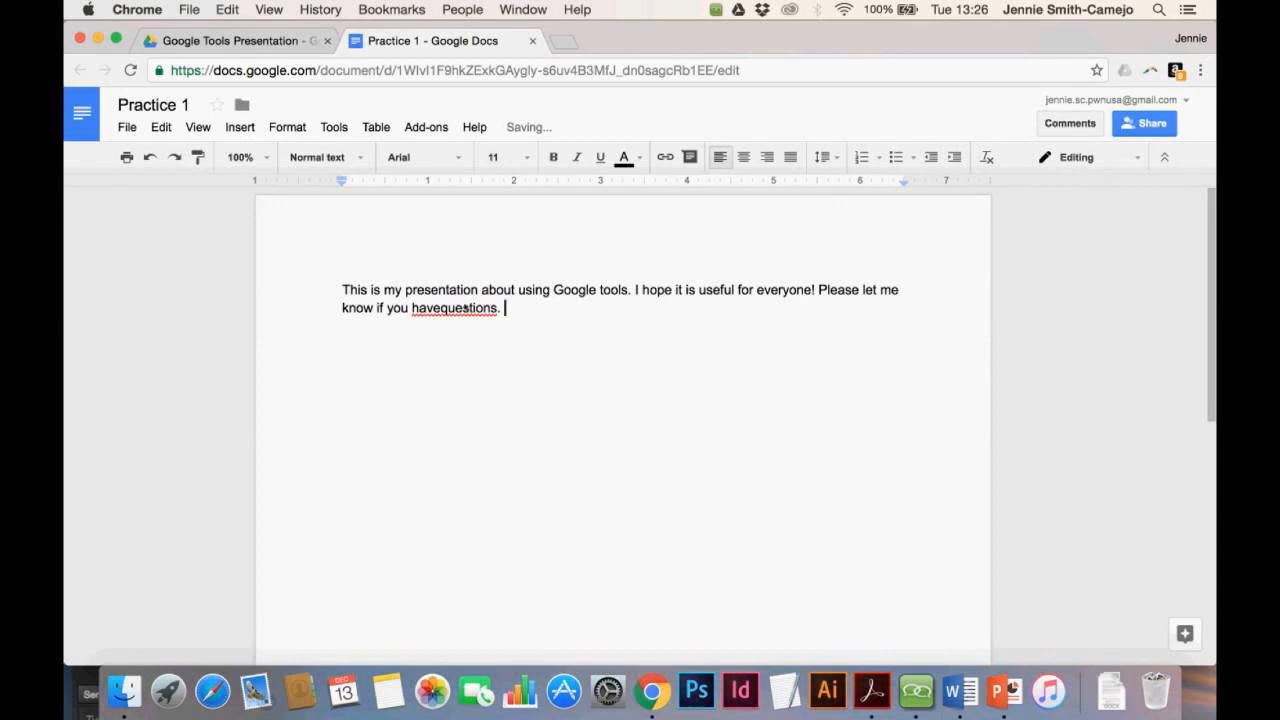
{"action": "left_click", "coordinate": [441, 309]}
{"action": "left_click_drag", "start_coordinate": [508, 308], "coordinate": [819, 290]}
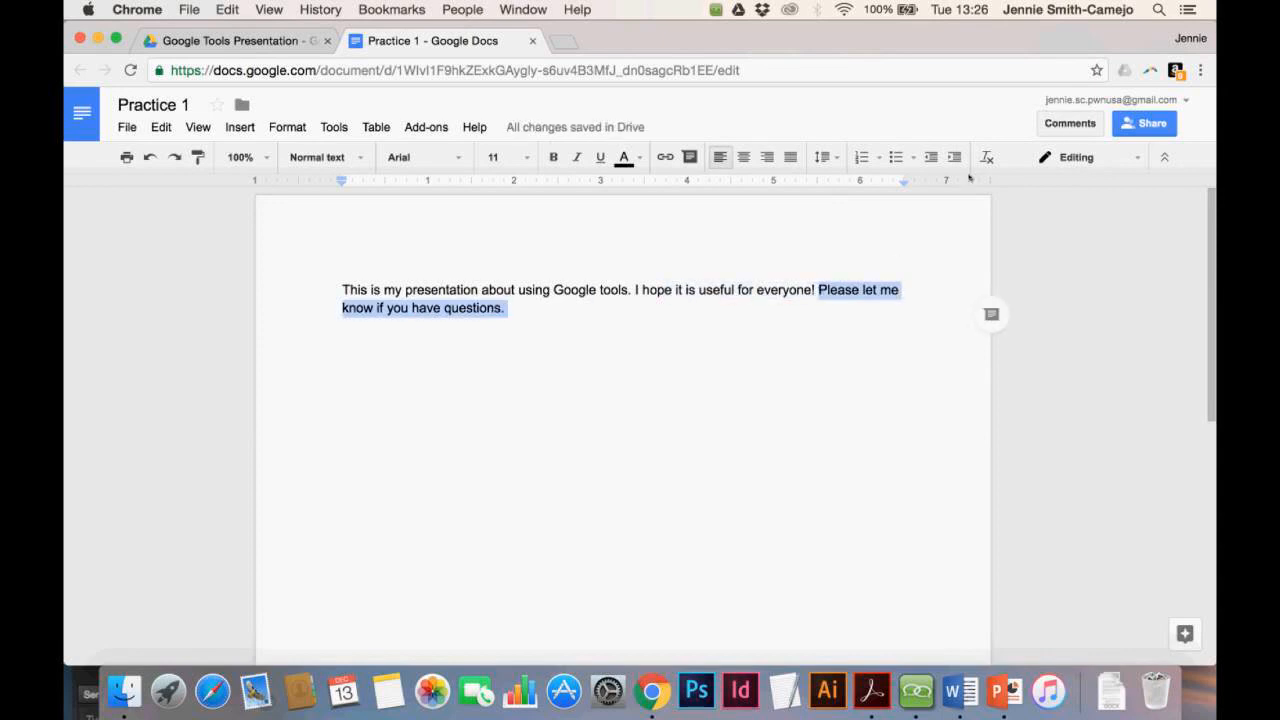
{"action": "left_click", "coordinate": [1070, 123]}
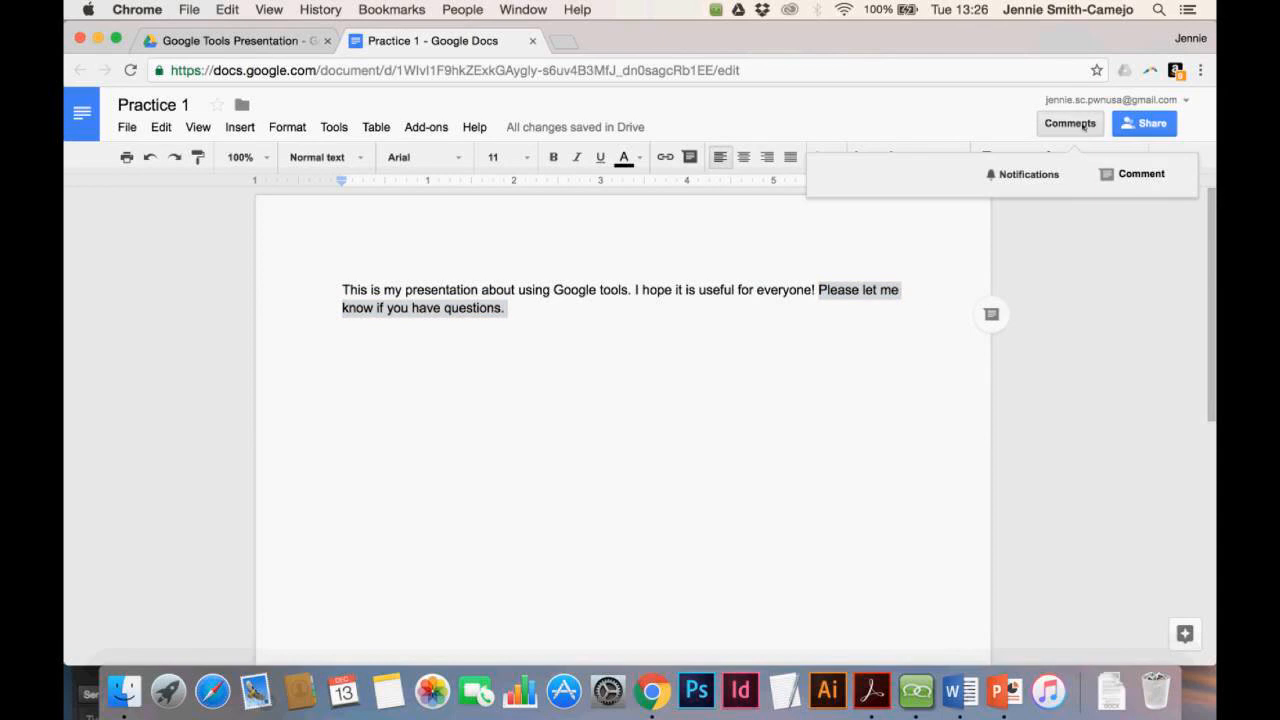
{"action": "left_click", "coordinate": [1140, 176]}
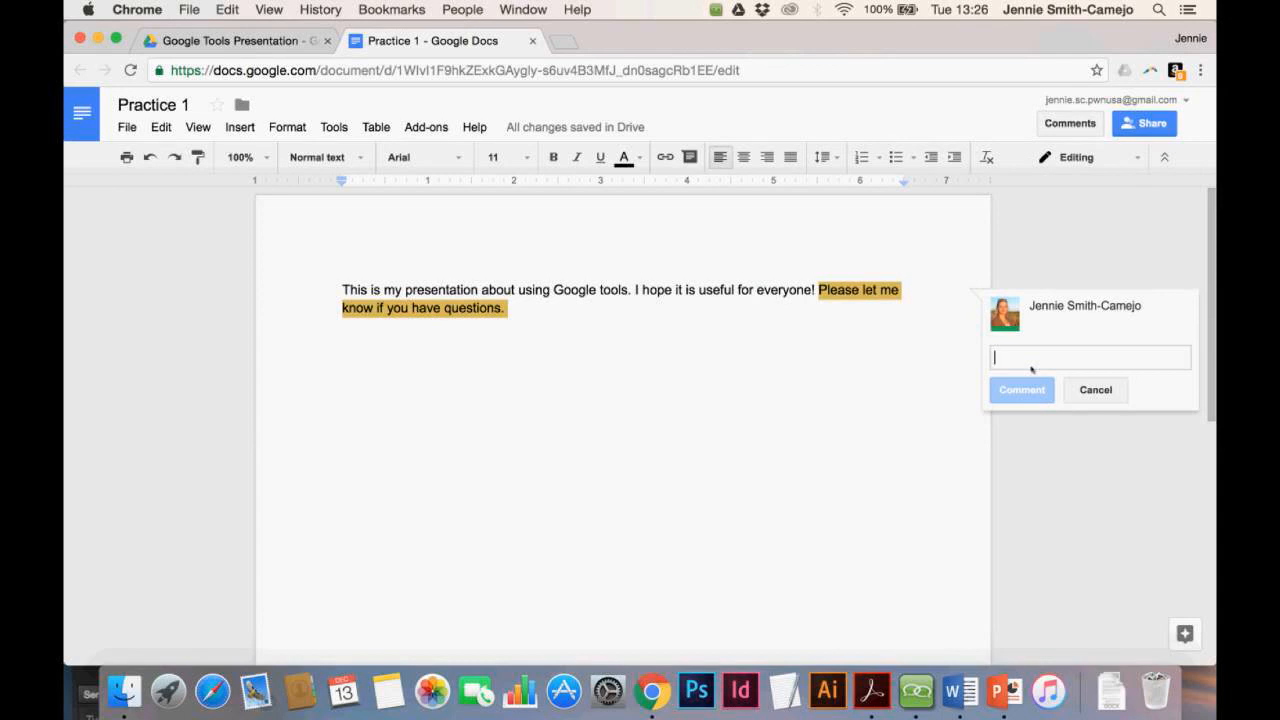
{"action": "type", "text": "I have a quest"}
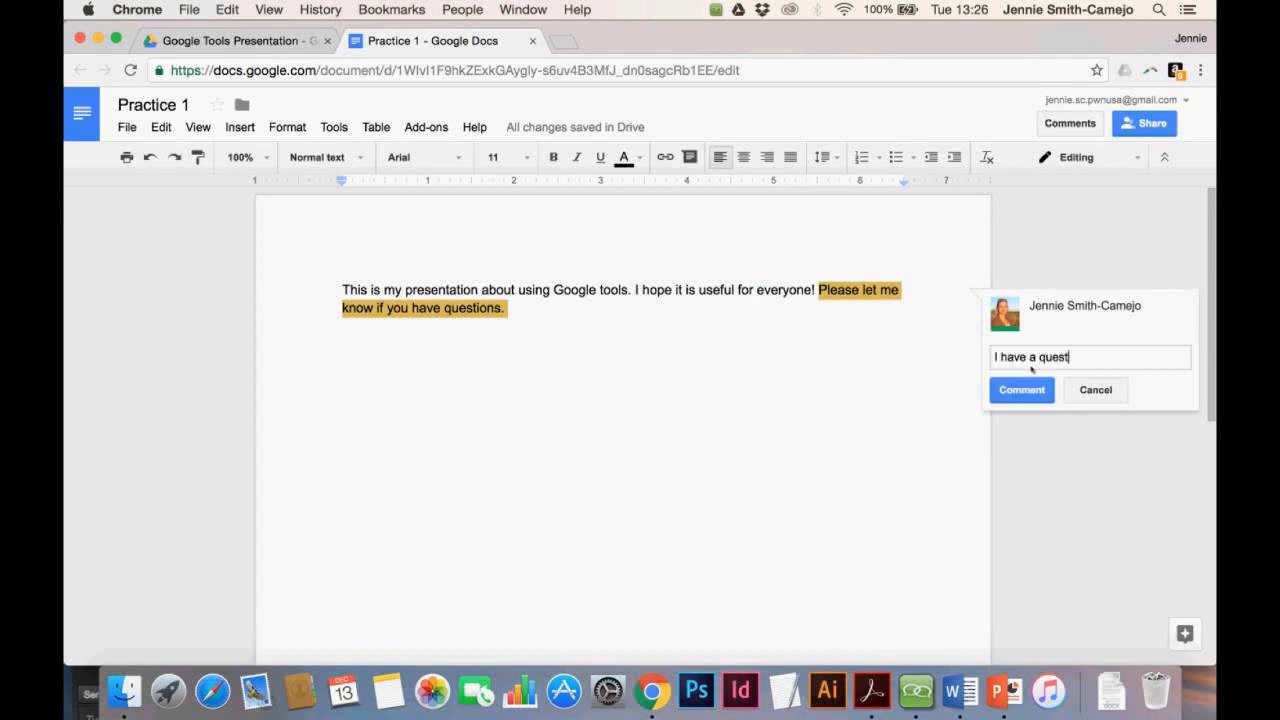
{"action": "type", "text": "ion. How do you use "}
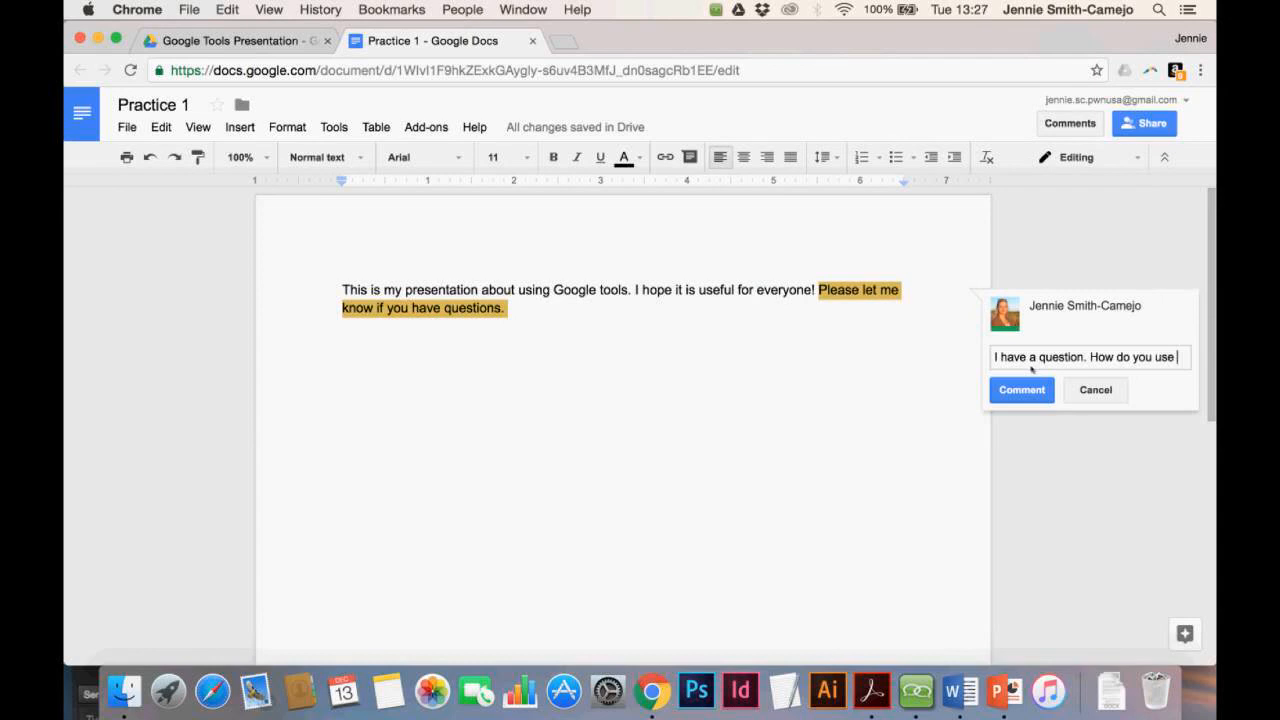
{"action": "type", "text": "this thing?"}
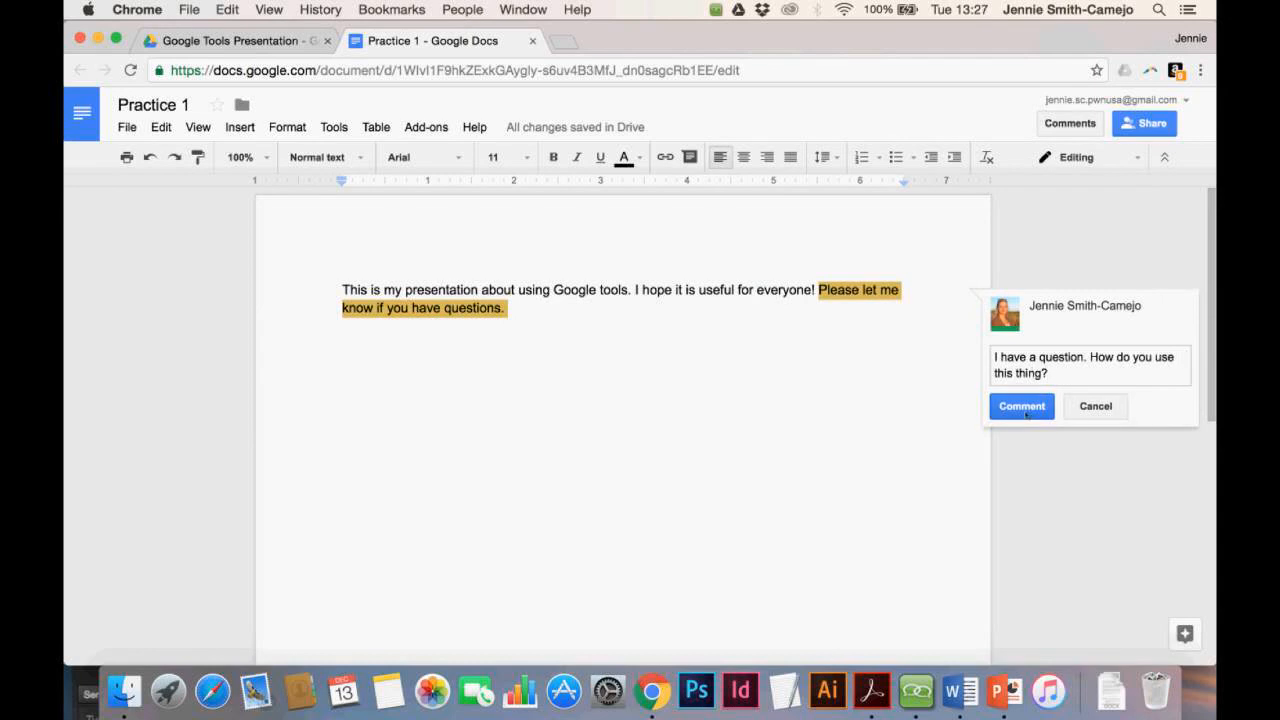
Post the 'I have a question. How do you use this thing?' comment
{"action": "left_click", "coordinate": [1024, 408]}
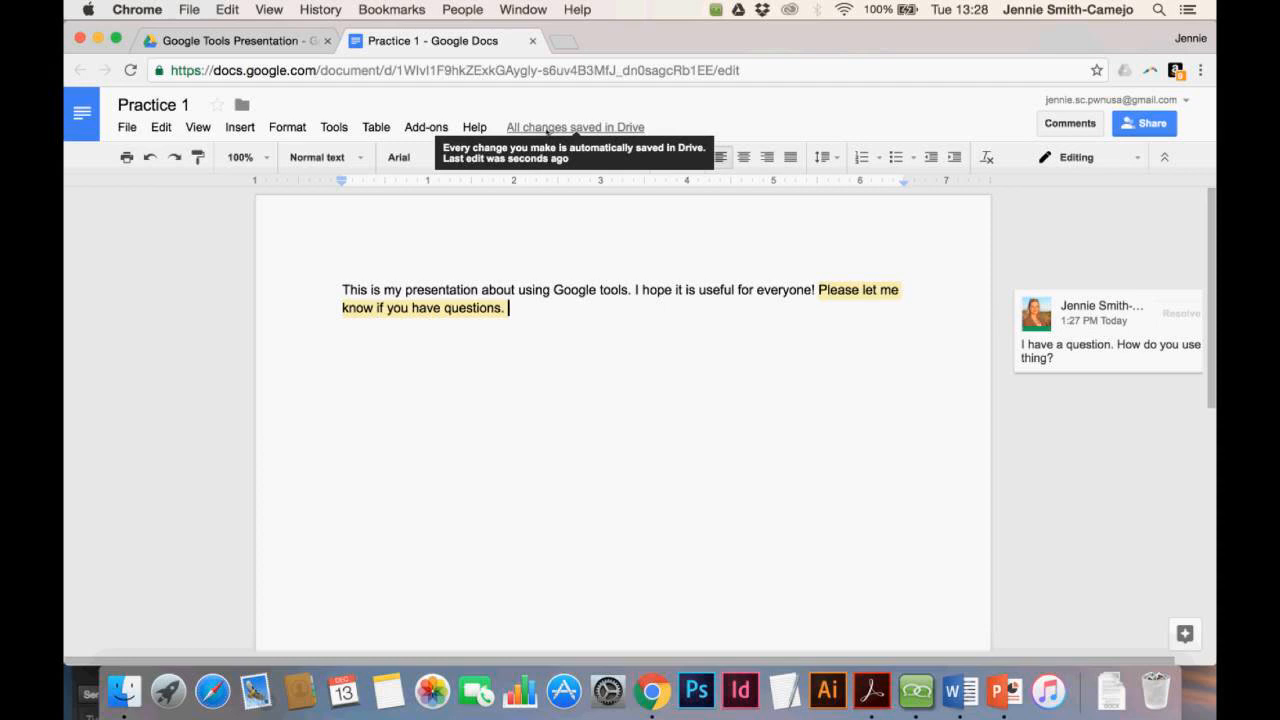
Restore the empty 1:23 PM version from the version history
{"action": "left_click", "coordinate": [548, 128]}
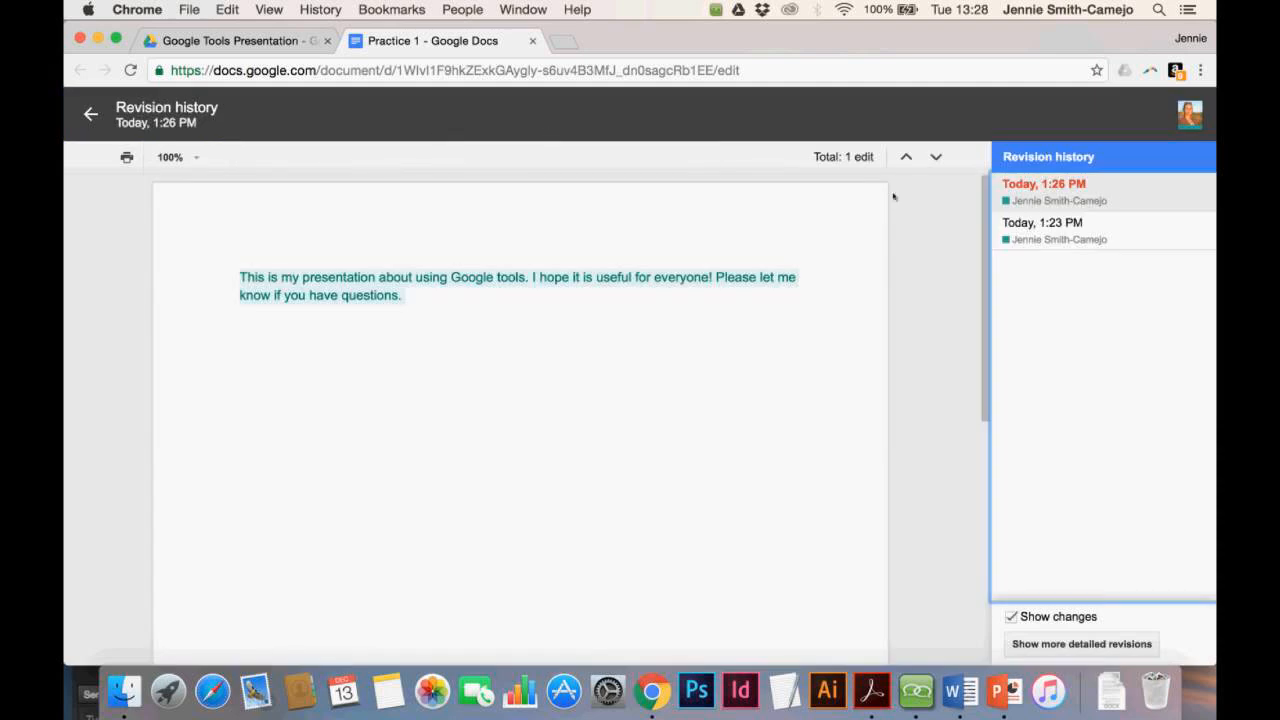
{"action": "left_click", "coordinate": [1133, 234]}
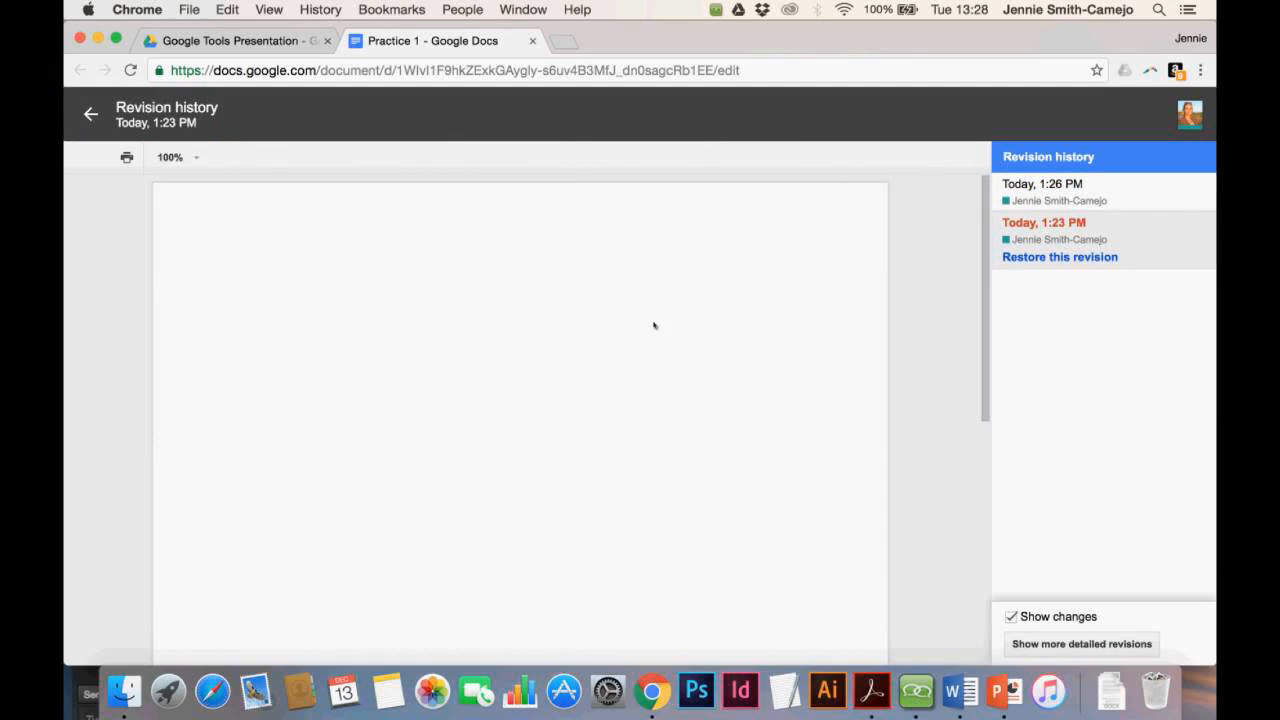
{"action": "left_click", "coordinate": [1124, 194]}
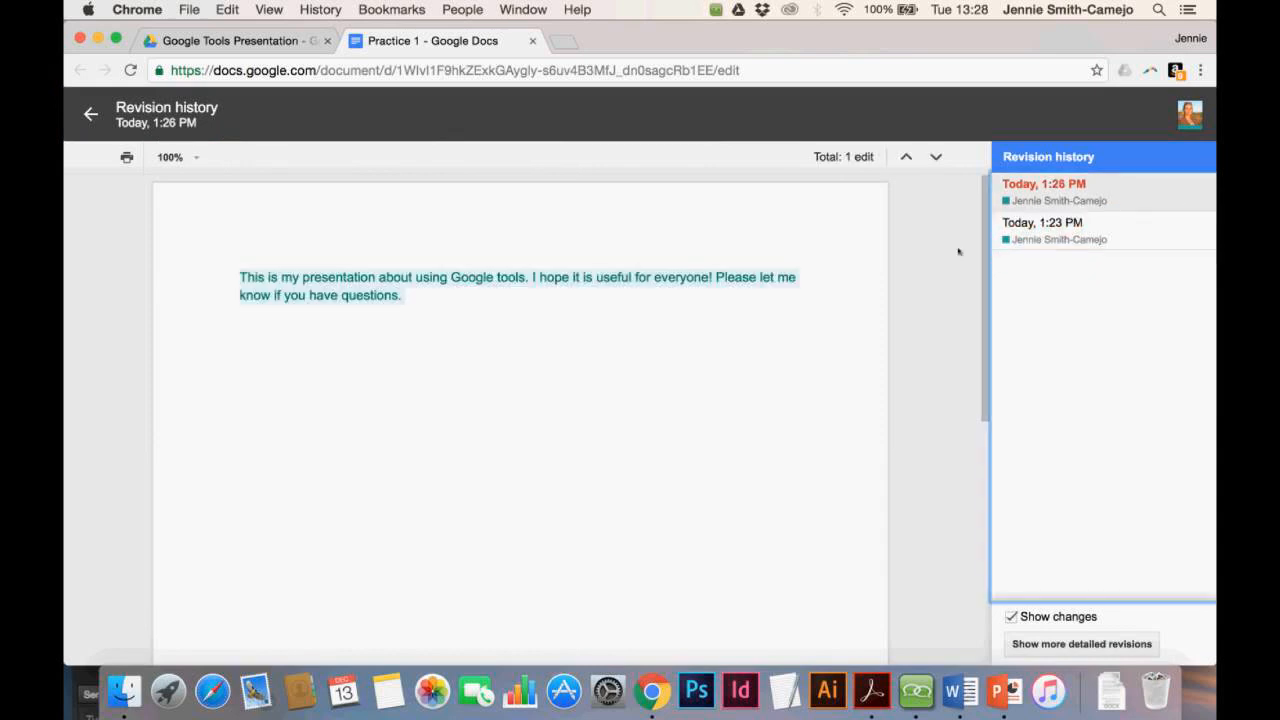
{"action": "left_click", "coordinate": [1157, 231]}
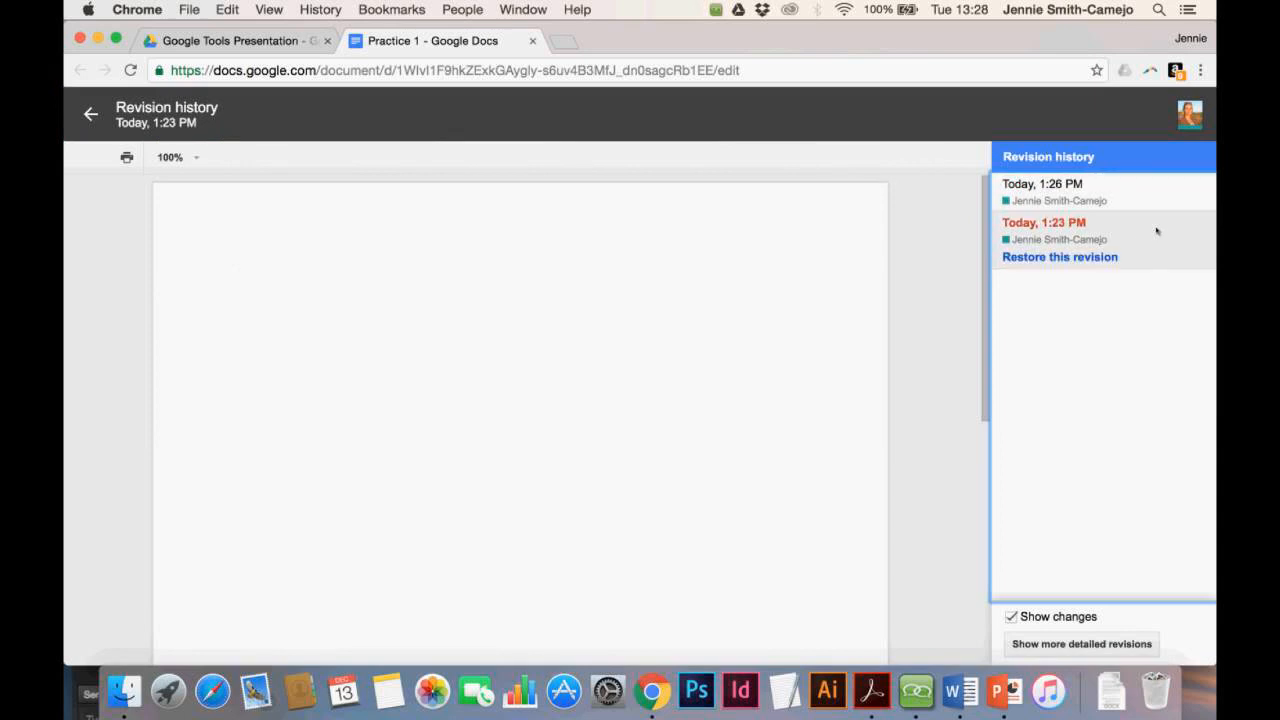
{"action": "left_click", "coordinate": [1059, 258]}
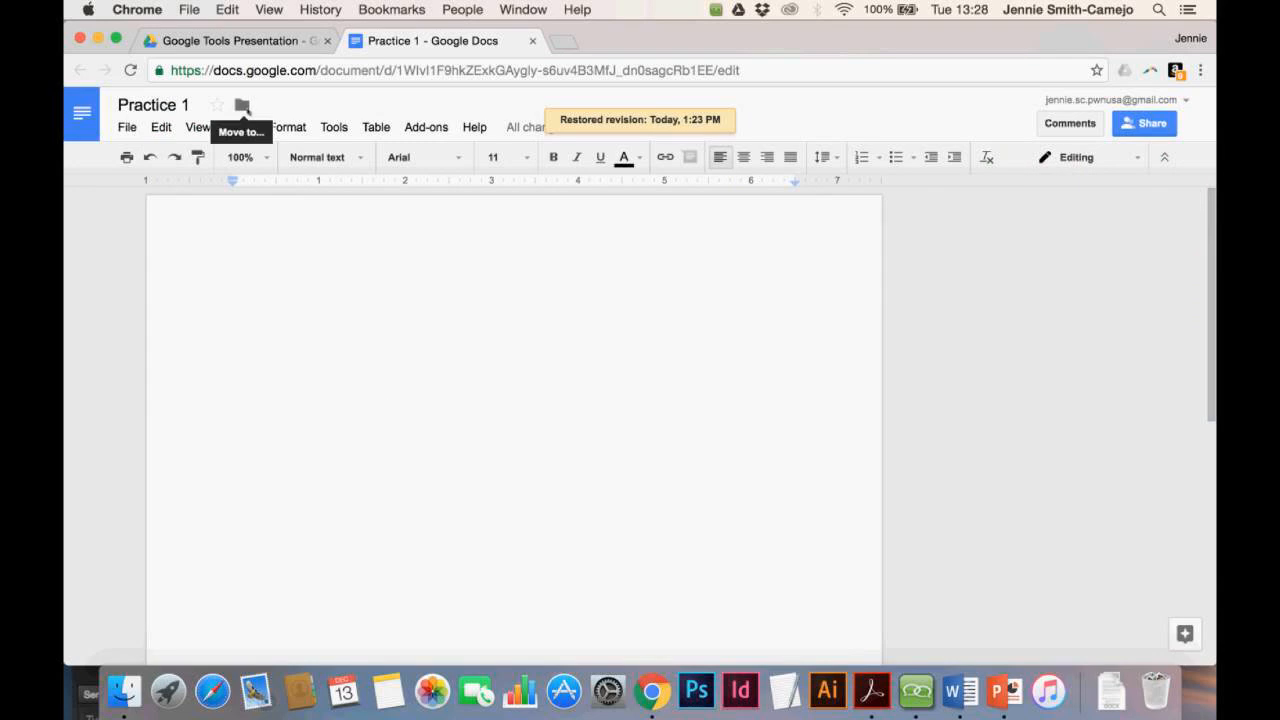
Restore the 1:26 PM version containing the text, placing the cursor after the last sentence
{"action": "left_click", "coordinate": [519, 128]}
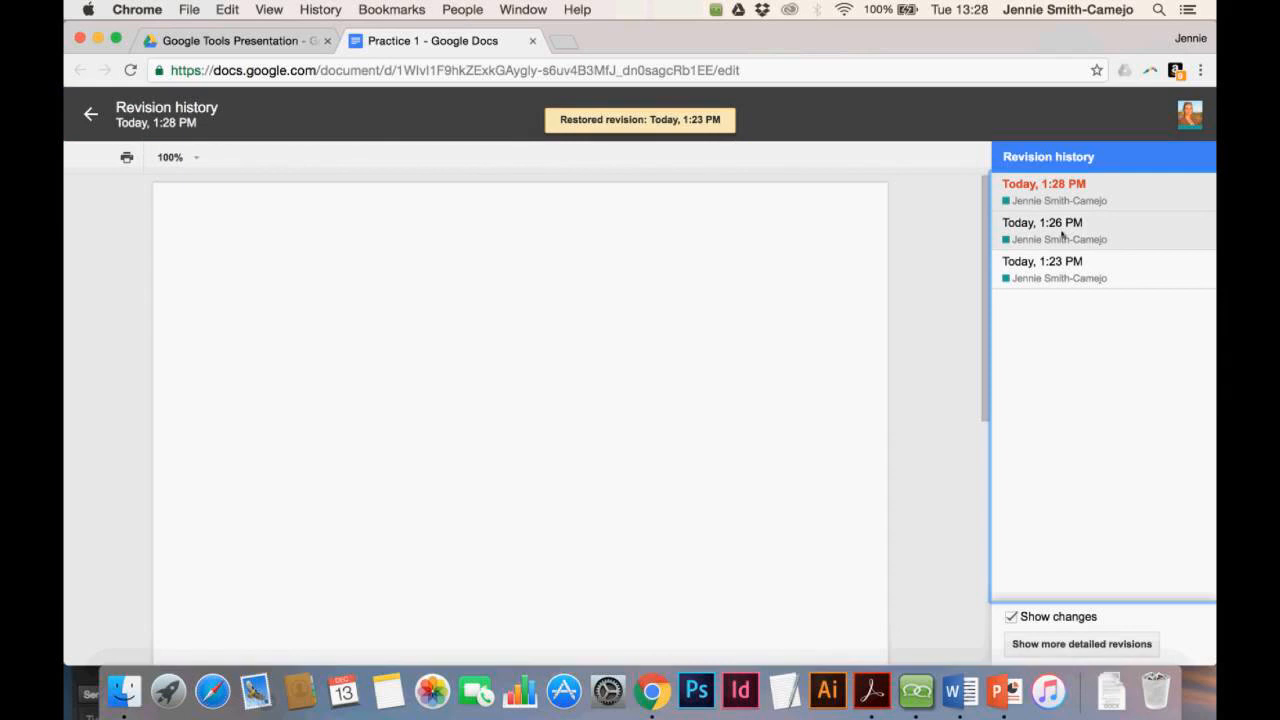
{"action": "left_click", "coordinate": [1062, 235]}
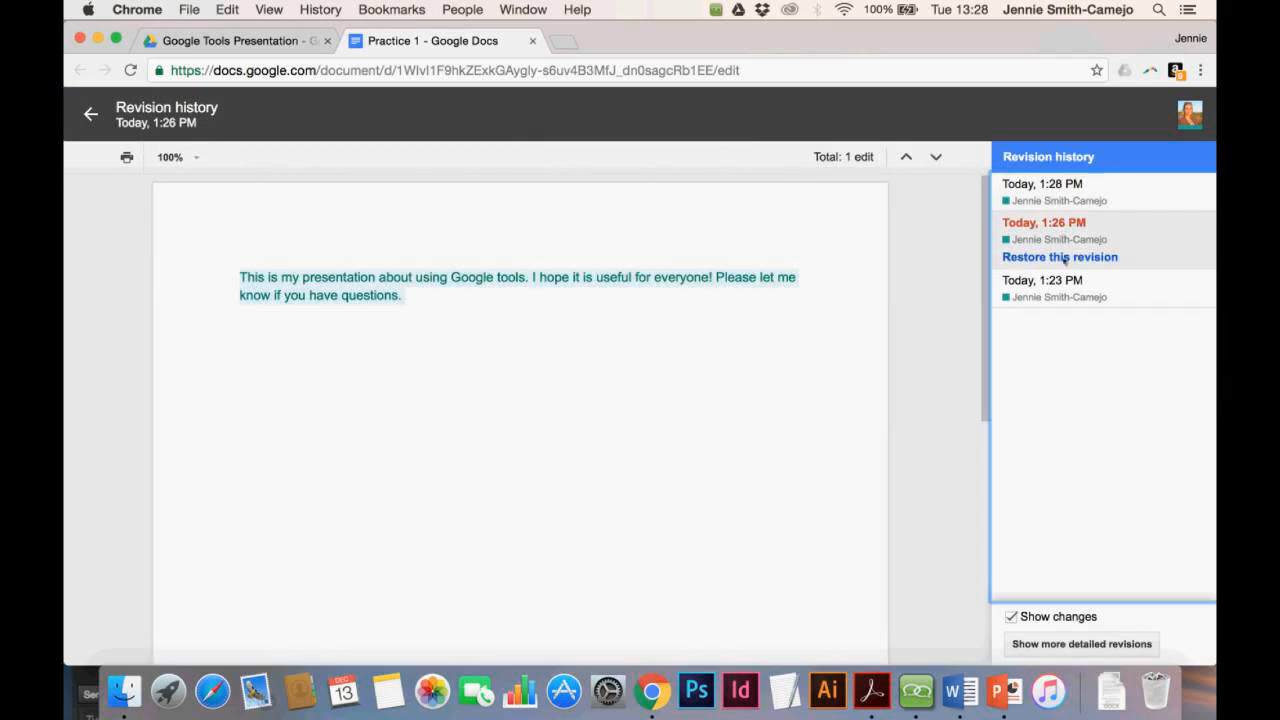
{"action": "left_click", "coordinate": [1062, 257]}
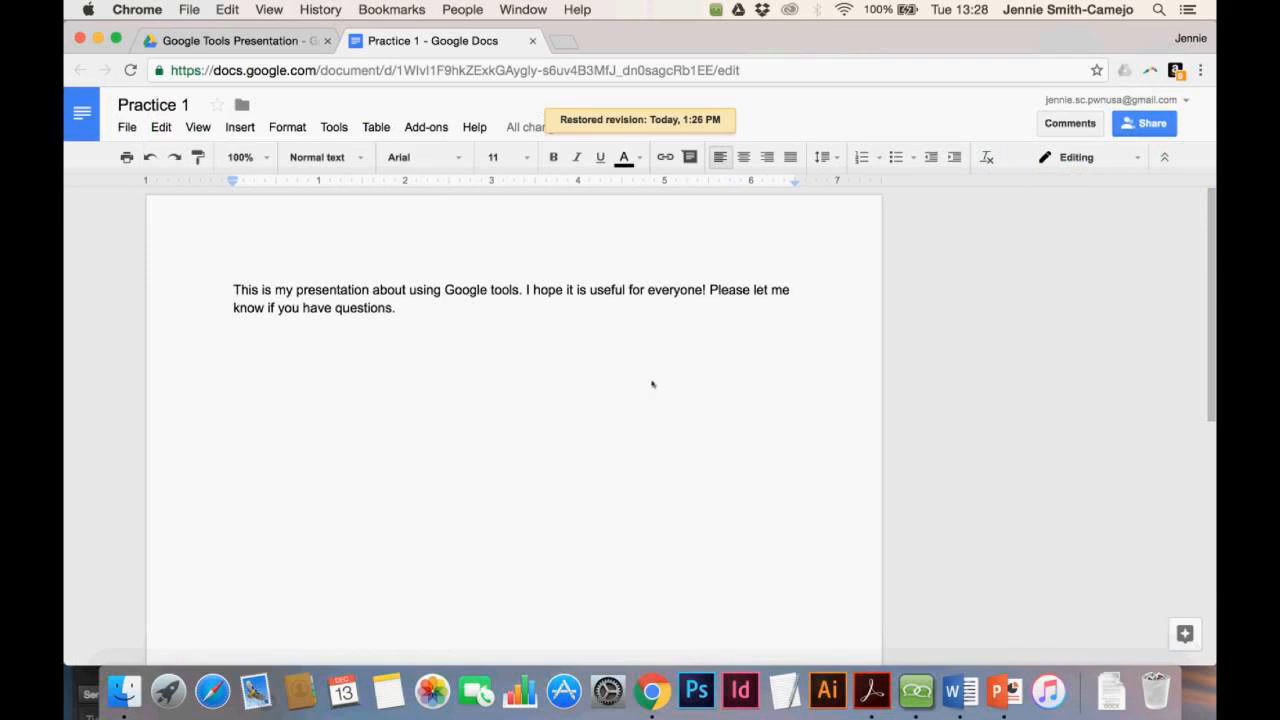
{"action": "left_click", "coordinate": [574, 341]}
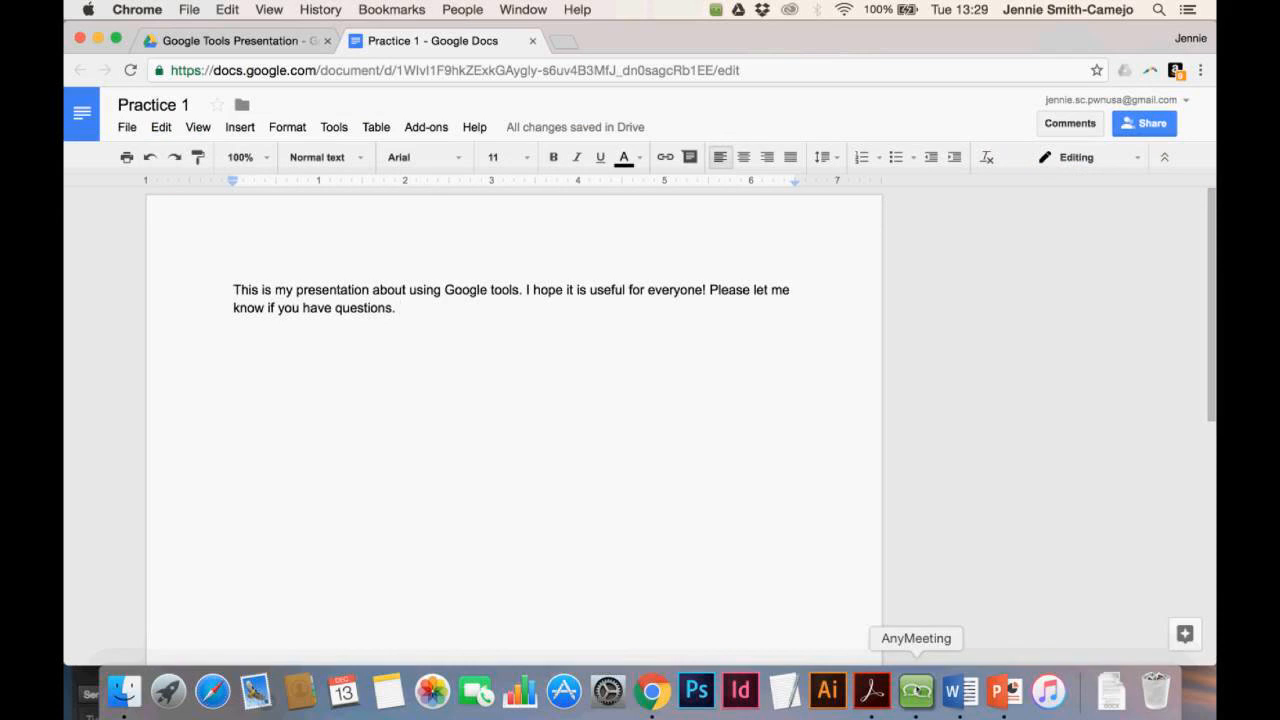
Bring the AnyMeeting screen-sharing and chat window in front of Practice 1
{"action": "left_click", "coordinate": [916, 691]}
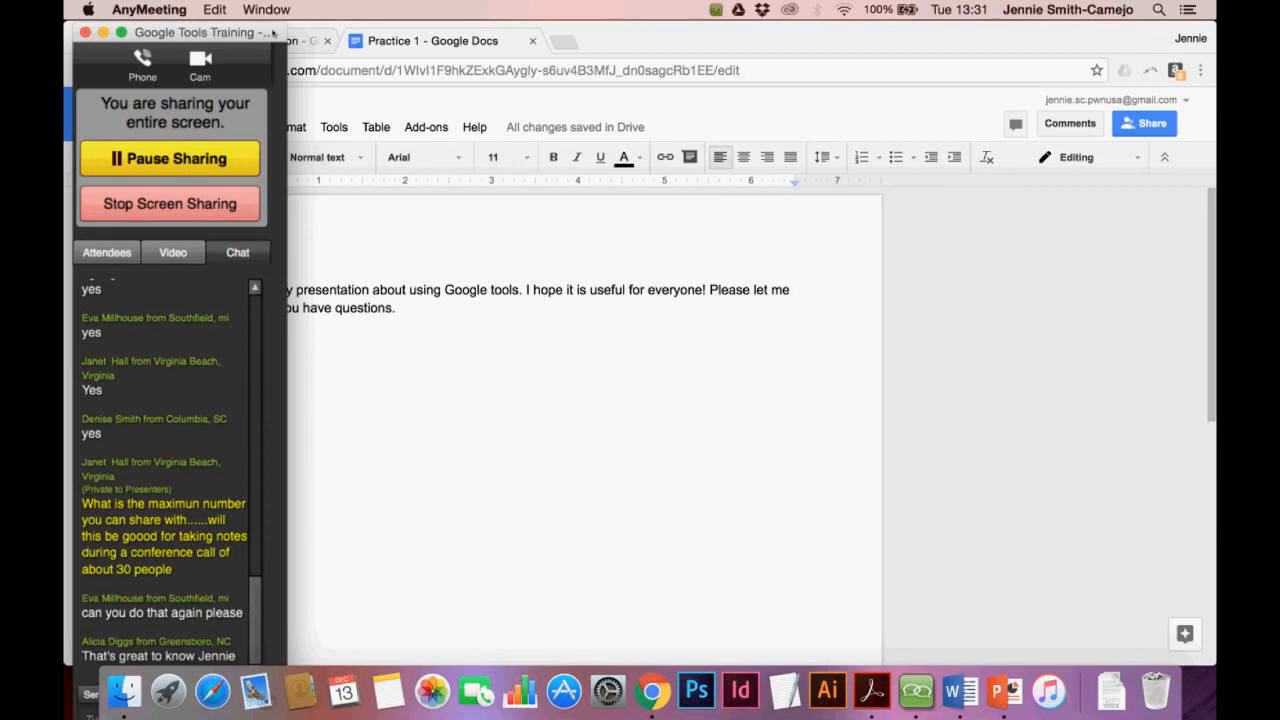
Move the AnyMeeting panel aside, scroll back through the chat, and return to Practice 1
{"action": "left_click_drag", "start_coordinate": [273, 33], "coordinate": [368, 5]}
{"action": "scroll", "coordinate": [346, 411], "scroll_direction": "up", "scroll_amount": 1}
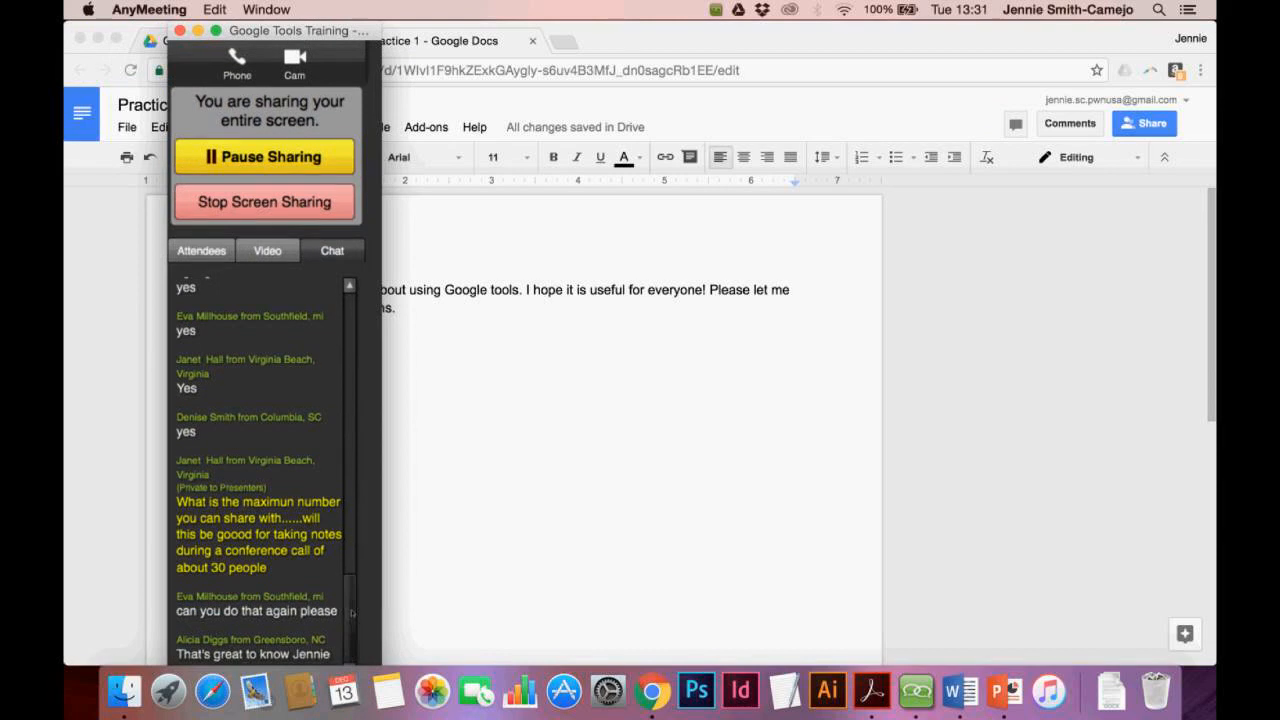
{"action": "left_click_drag", "start_coordinate": [352, 616], "coordinate": [358, 688]}
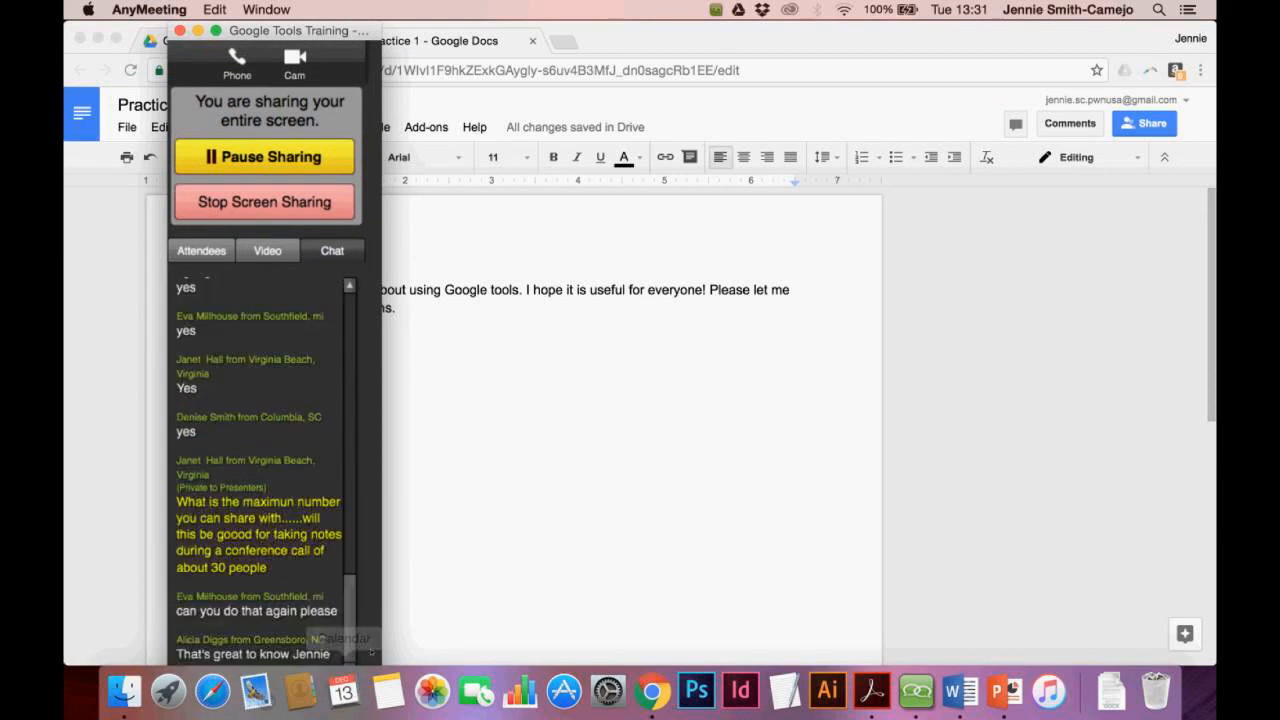
{"action": "left_click", "coordinate": [466, 520]}
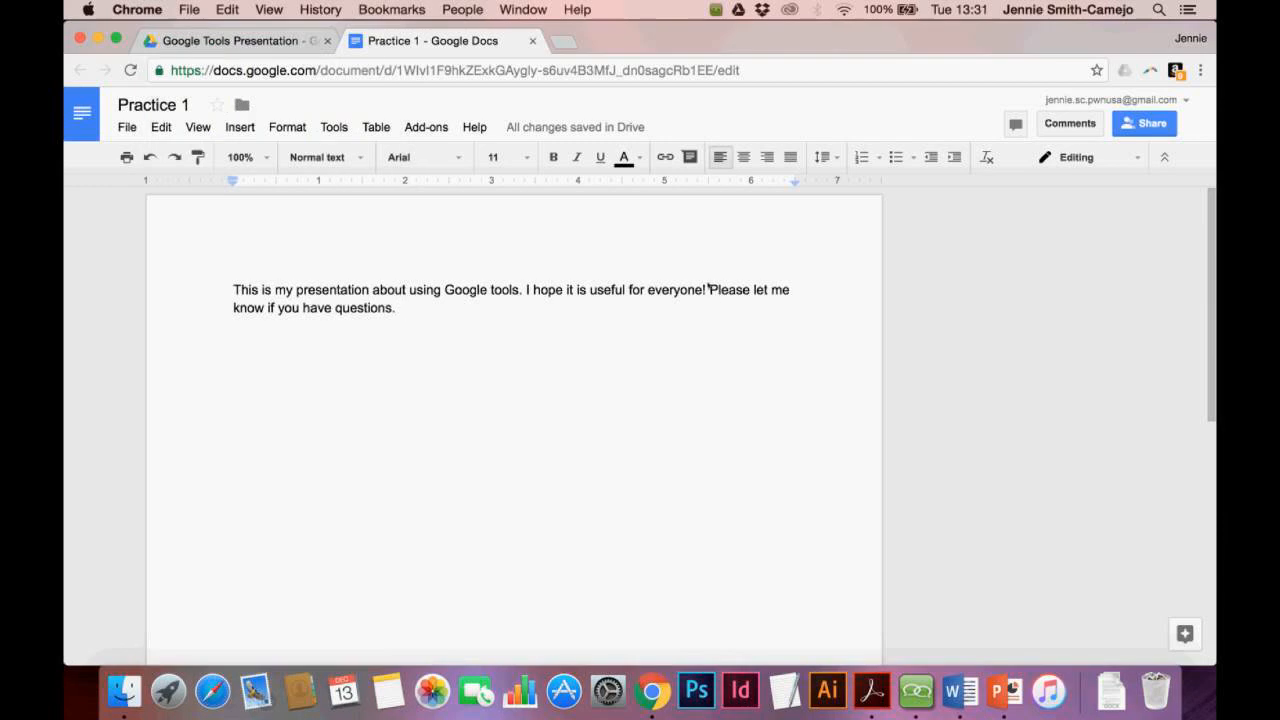
Add the comment 'What do you mean?' to the sentence 'Please let me know if you have questions.'
{"action": "left_click_drag", "start_coordinate": [709, 289], "coordinate": [718, 313]}
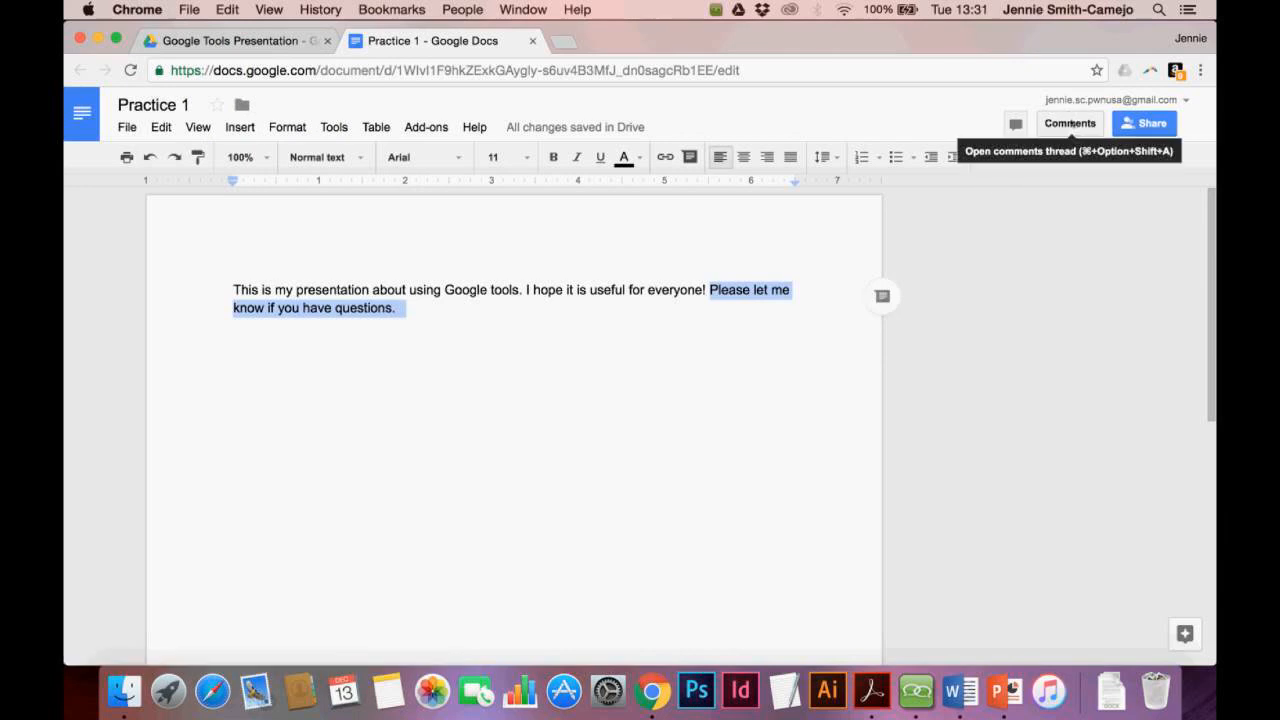
{"action": "left_click", "coordinate": [881, 296]}
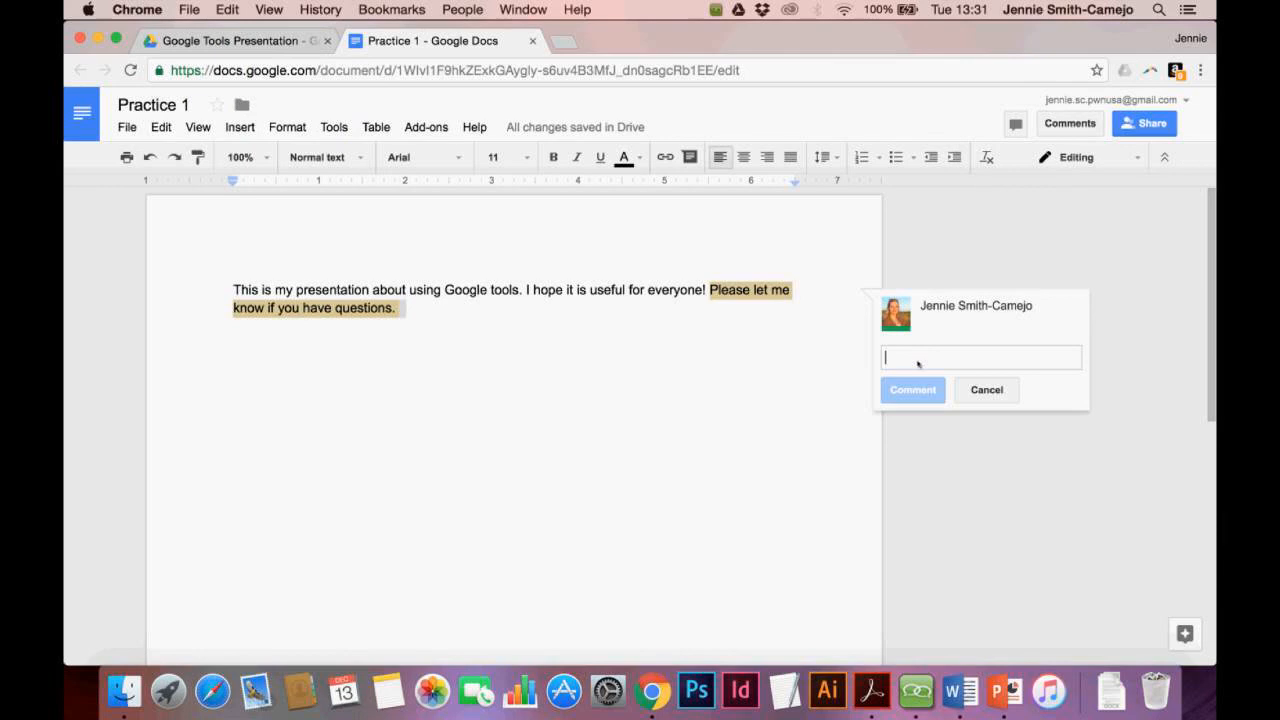
{"action": "type", "text": "What do you mea"}
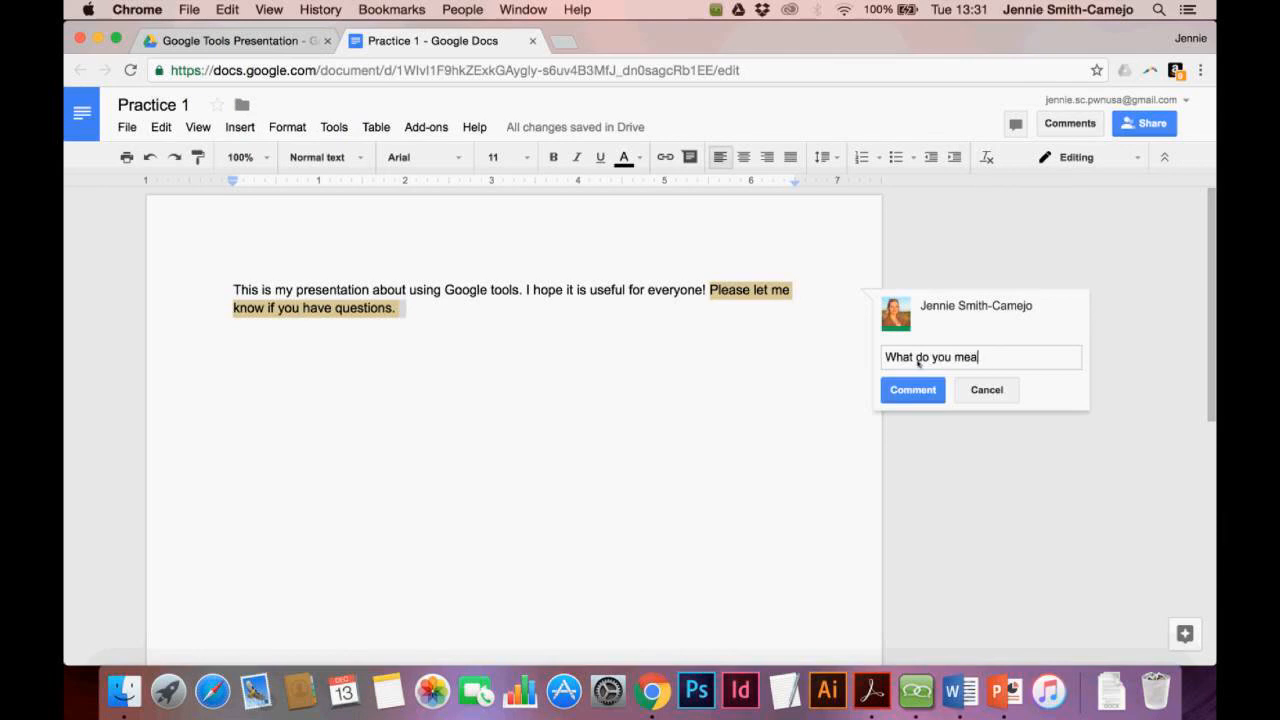
{"action": "type", "text": "n?"}
{"action": "left_click", "coordinate": [908, 390]}
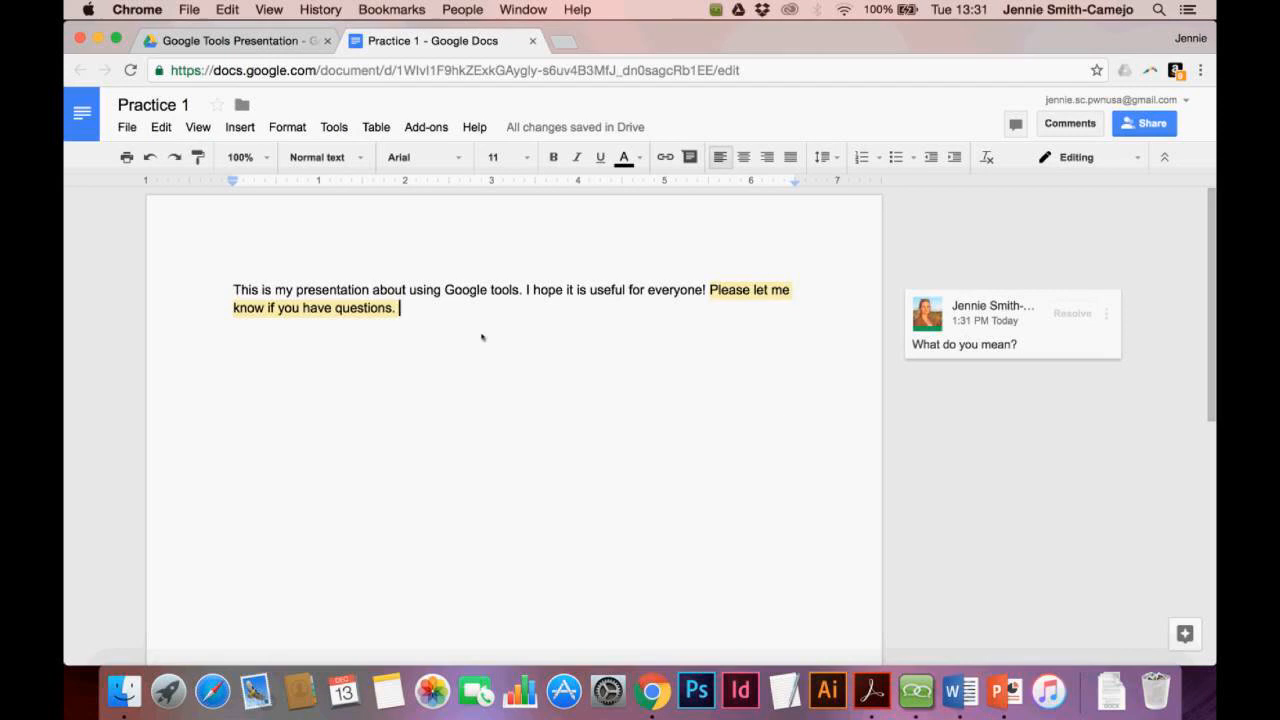
Glance at the AnyMeeting chat, then open Practice 1's Share with others dialog
{"action": "left_click", "coordinate": [916, 690]}
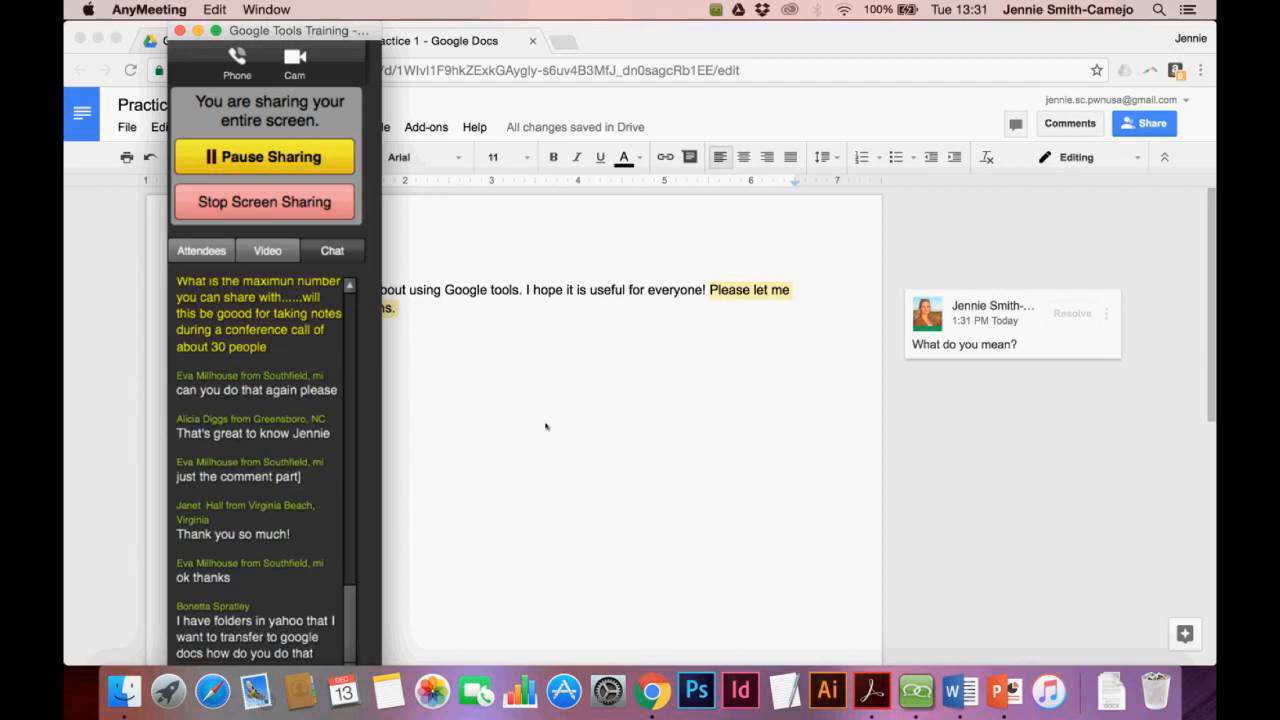
{"action": "left_click", "coordinate": [547, 424]}
{"action": "left_click", "coordinate": [1166, 123]}
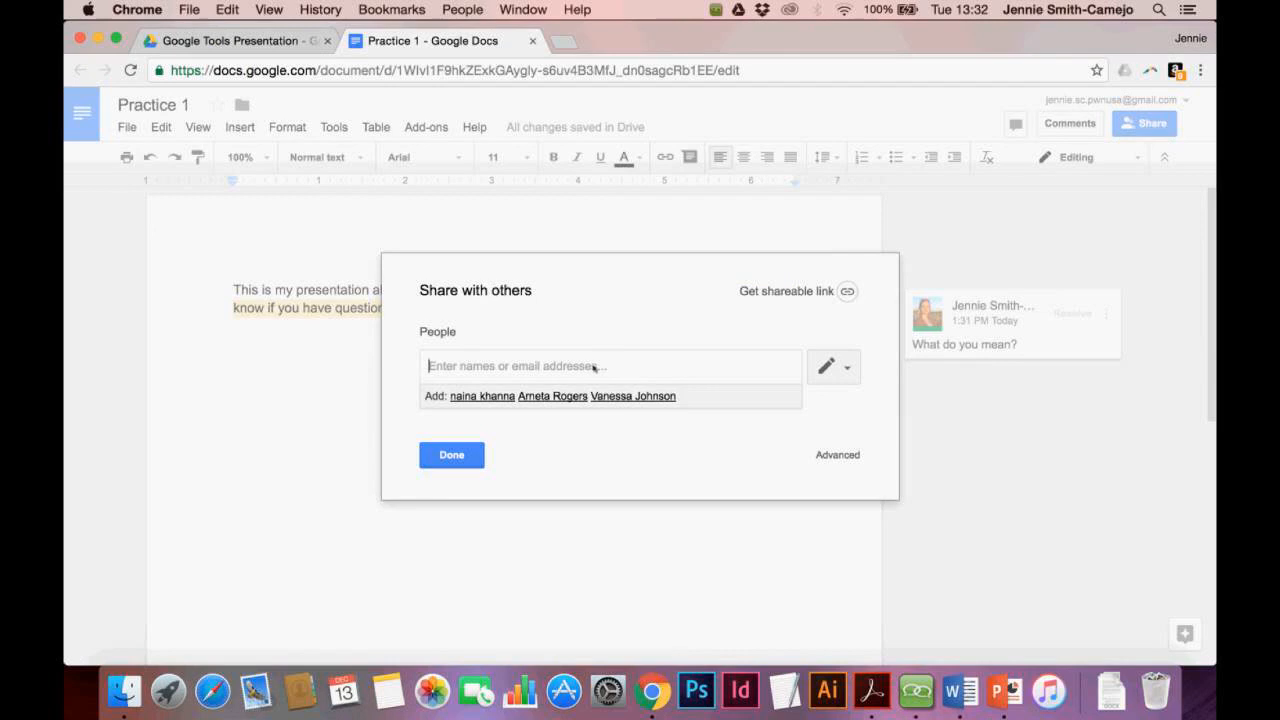
Turn on link sharing as 'Anyone with the link can comment', copy the link, and open a new tab
{"action": "left_click", "coordinate": [783, 291]}
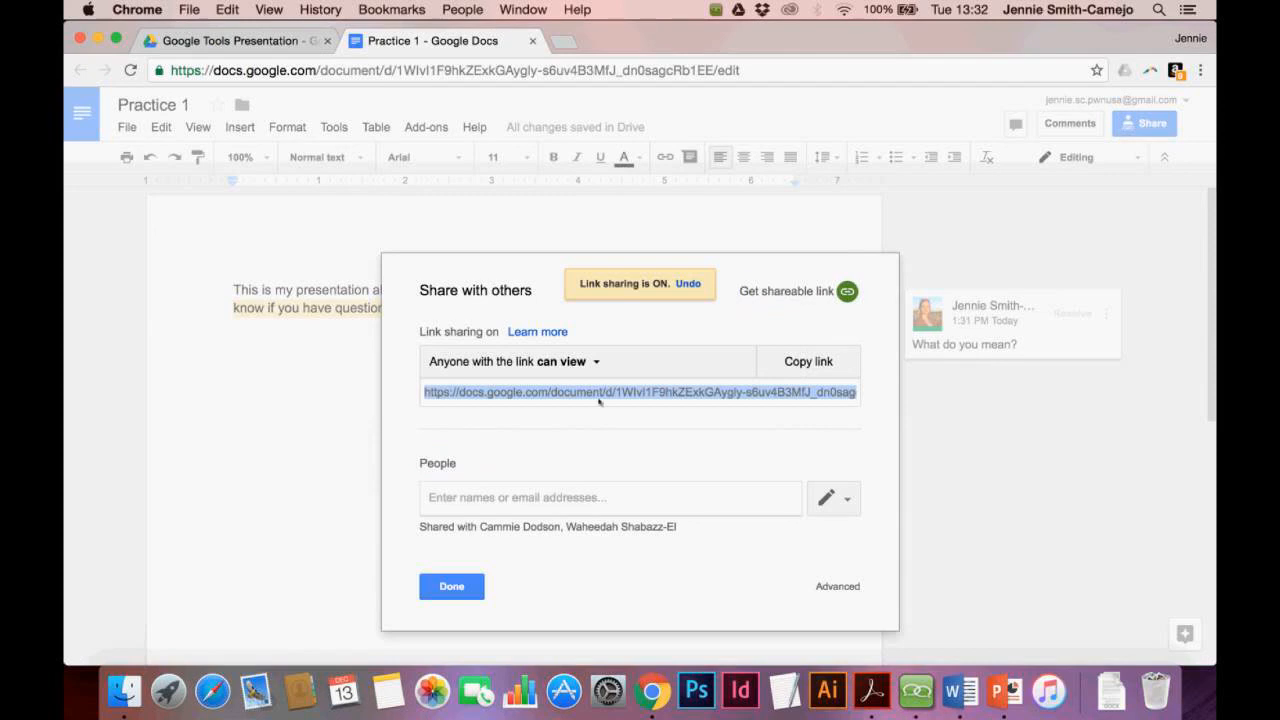
{"action": "left_click", "coordinate": [598, 362]}
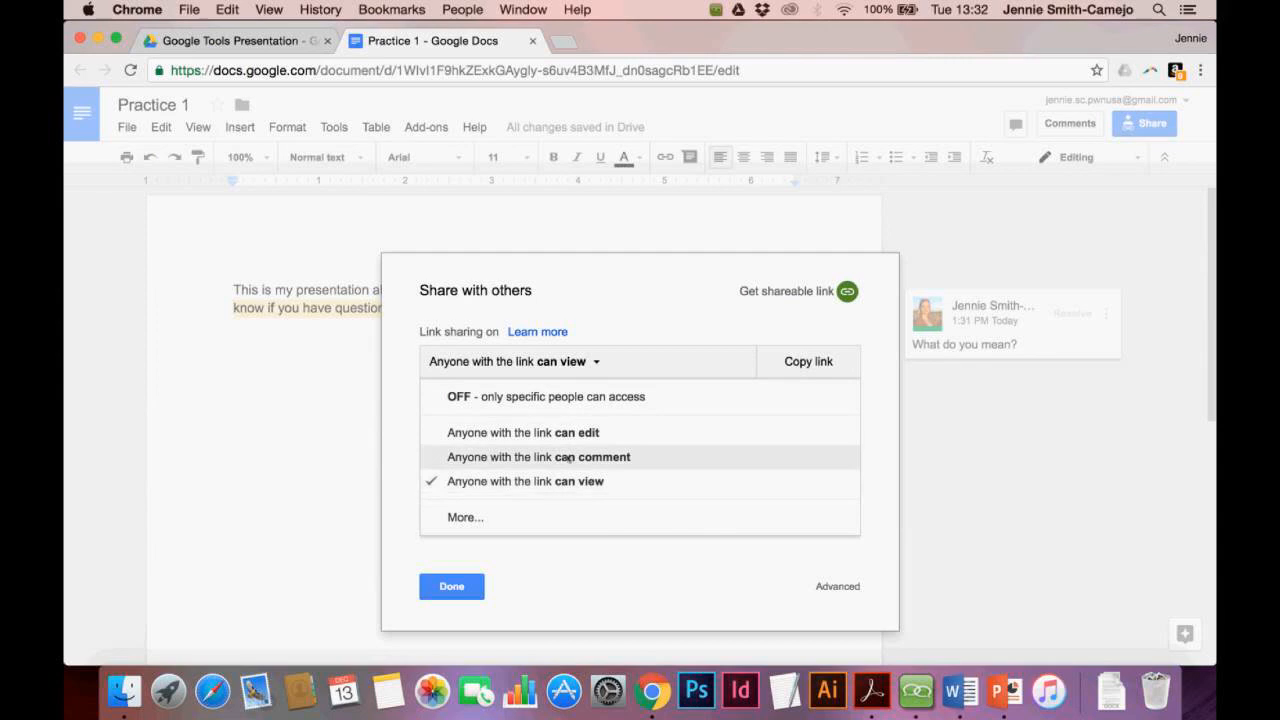
{"action": "left_click", "coordinate": [562, 457]}
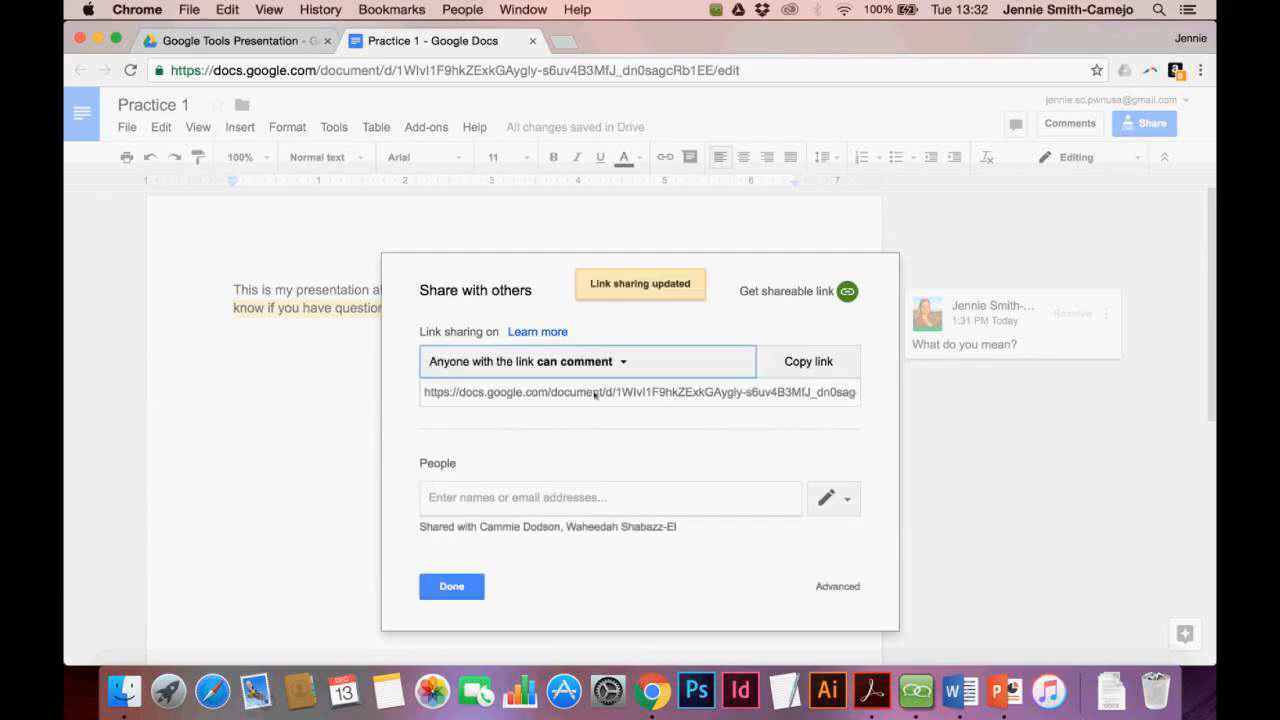
{"action": "left_click", "coordinate": [800, 366]}
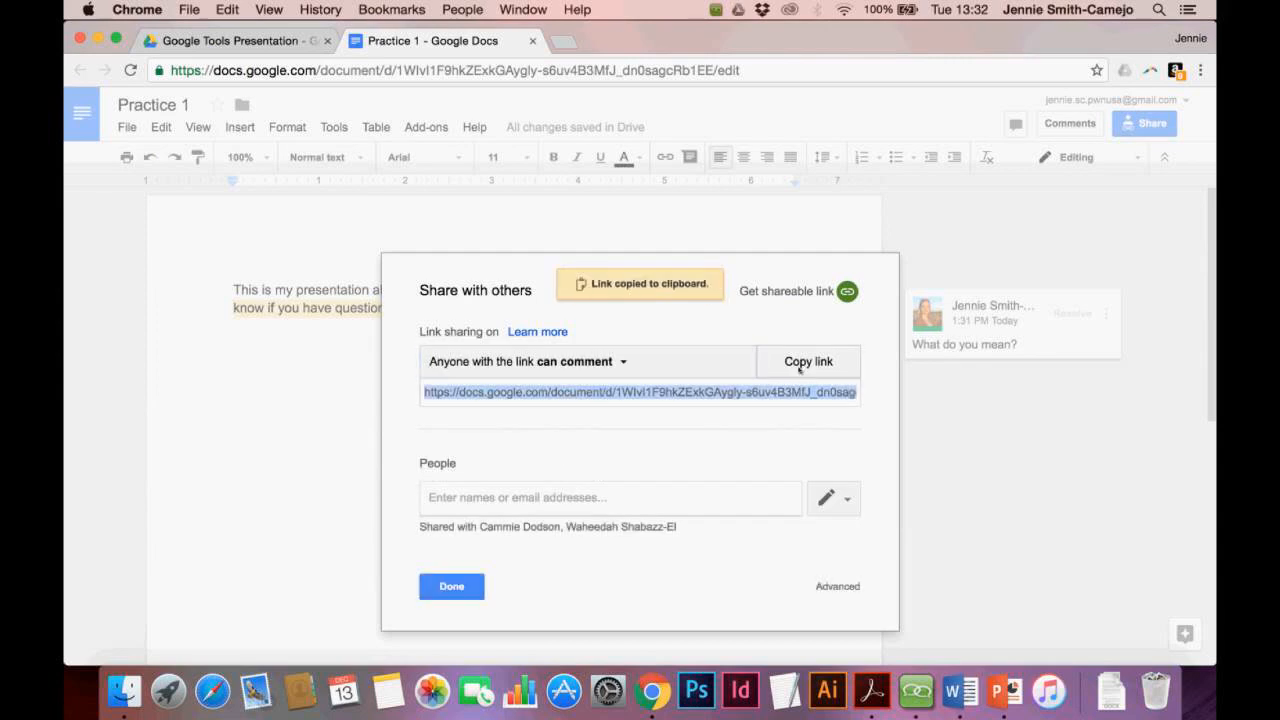
{"action": "left_click", "coordinate": [568, 42]}
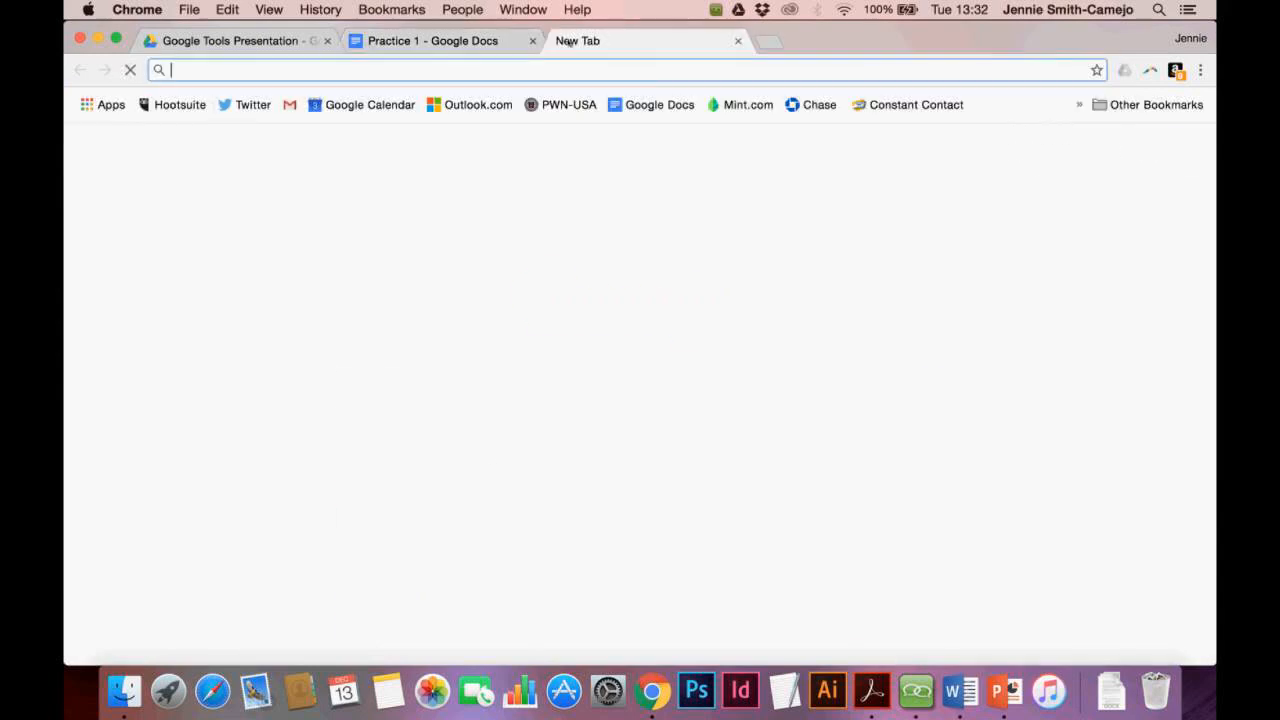
Go to Gmail from the new Chrome tab
{"action": "left_click", "coordinate": [1015, 150]}
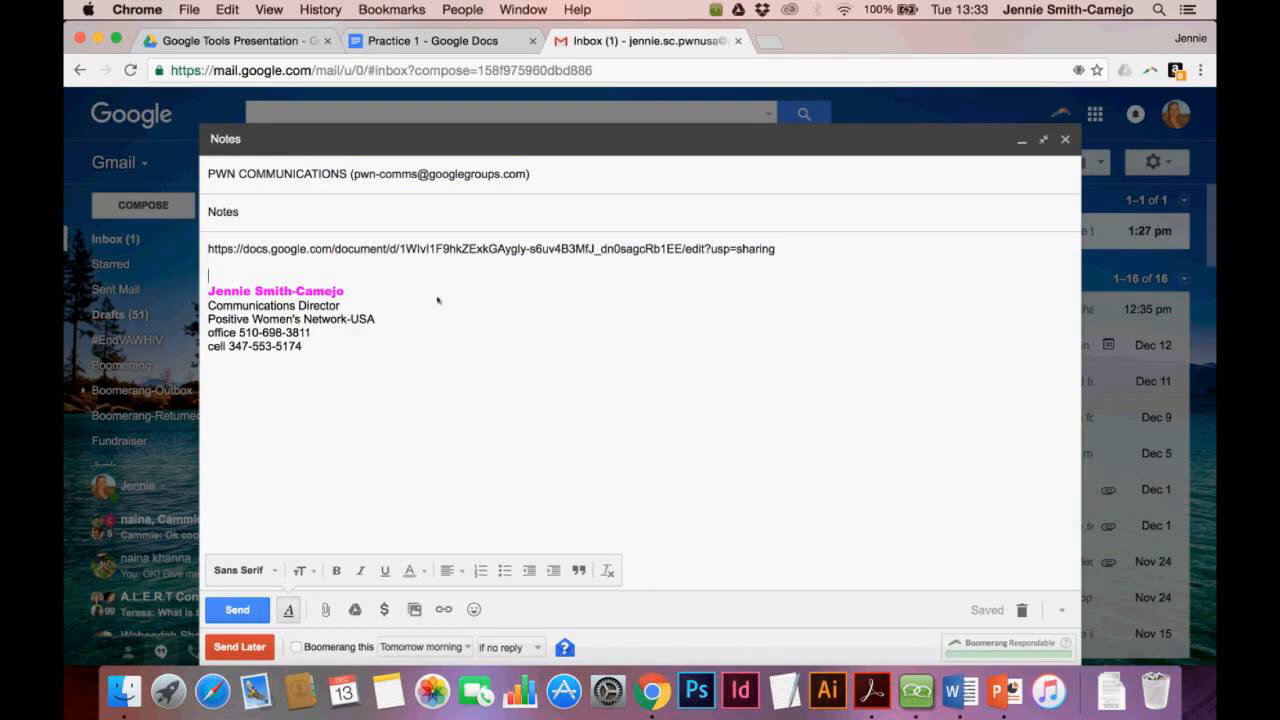
Change Practice 1's link access to 'Anyone with the link can edit' and copy the link
{"action": "left_click", "coordinate": [445, 44]}
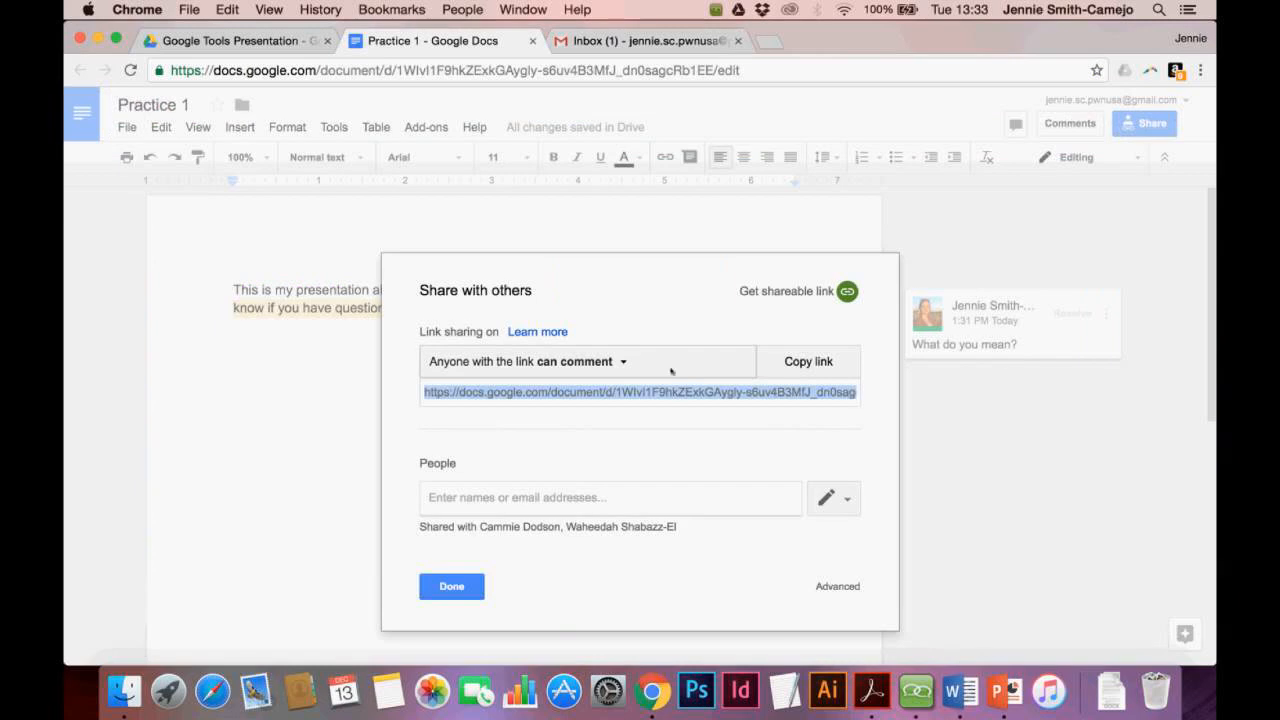
{"action": "left_click", "coordinate": [624, 361]}
{"action": "left_click", "coordinate": [573, 432]}
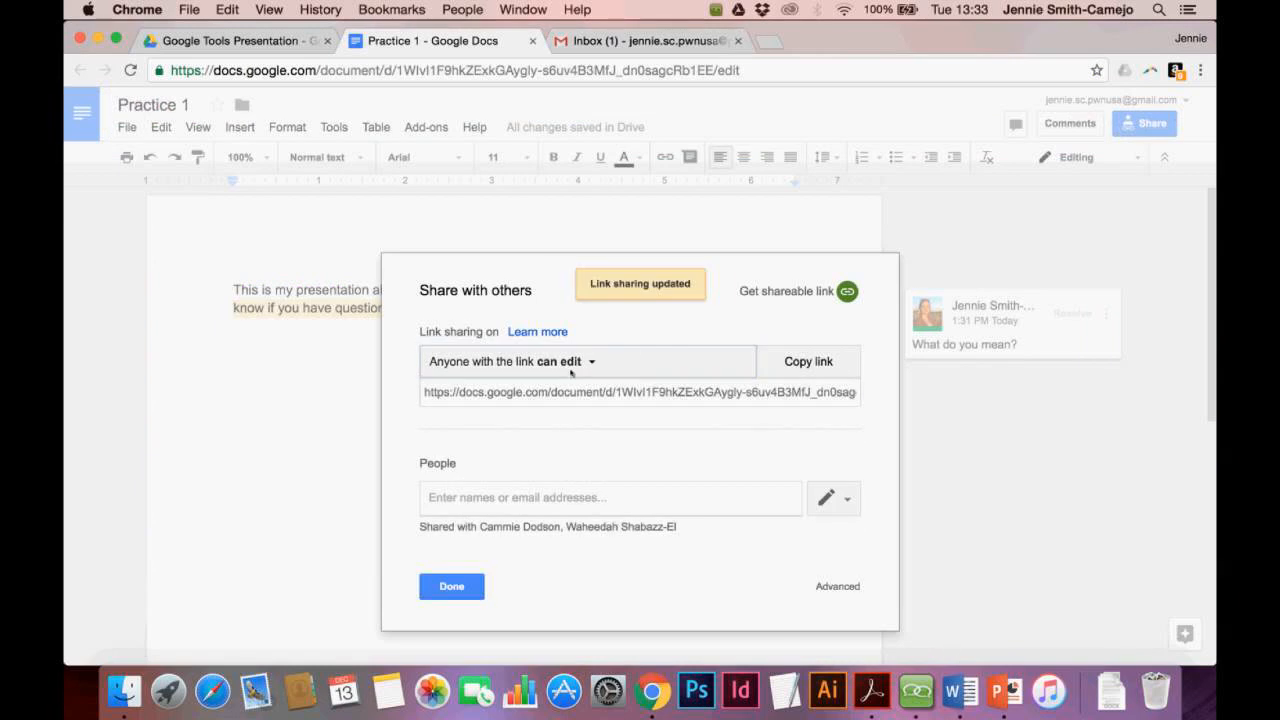
{"action": "left_click", "coordinate": [808, 362]}
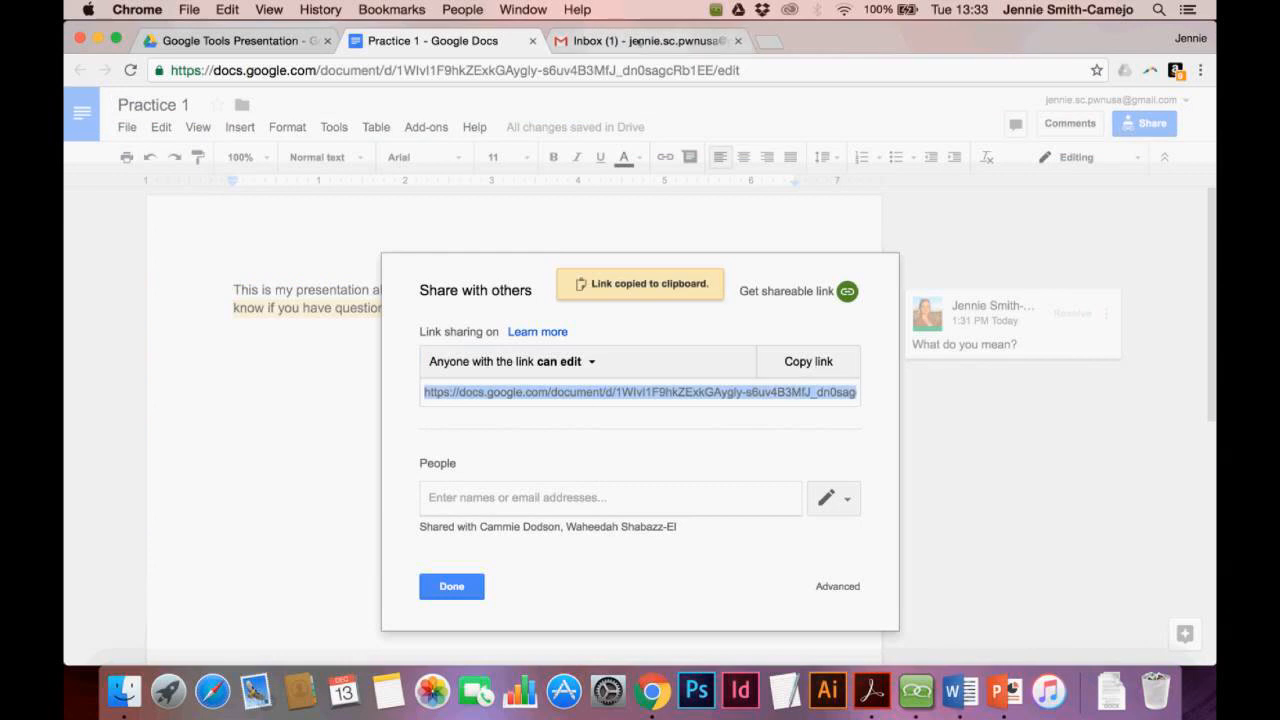
Paste the edit link after 'To edit:' in the Gmail draft, then discard the draft
{"action": "left_click", "coordinate": [637, 41]}
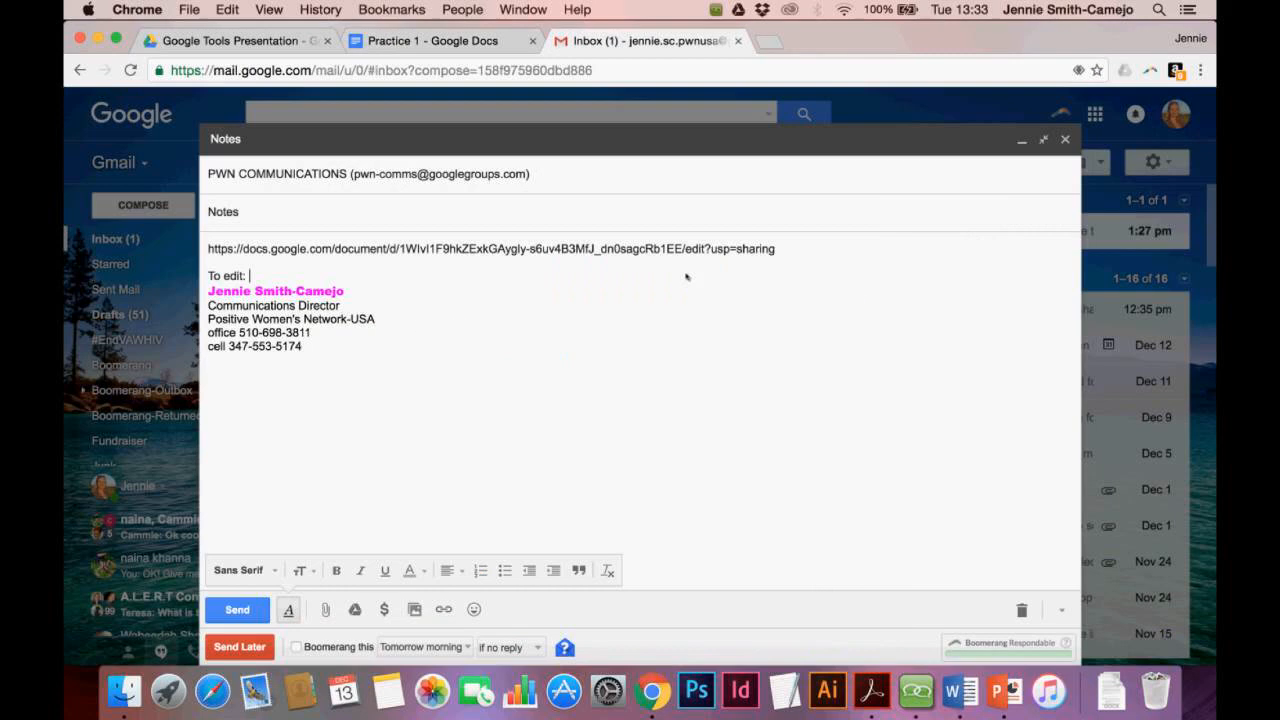
{"action": "key", "text": "super+v"}
{"action": "key", "text": "Return"}
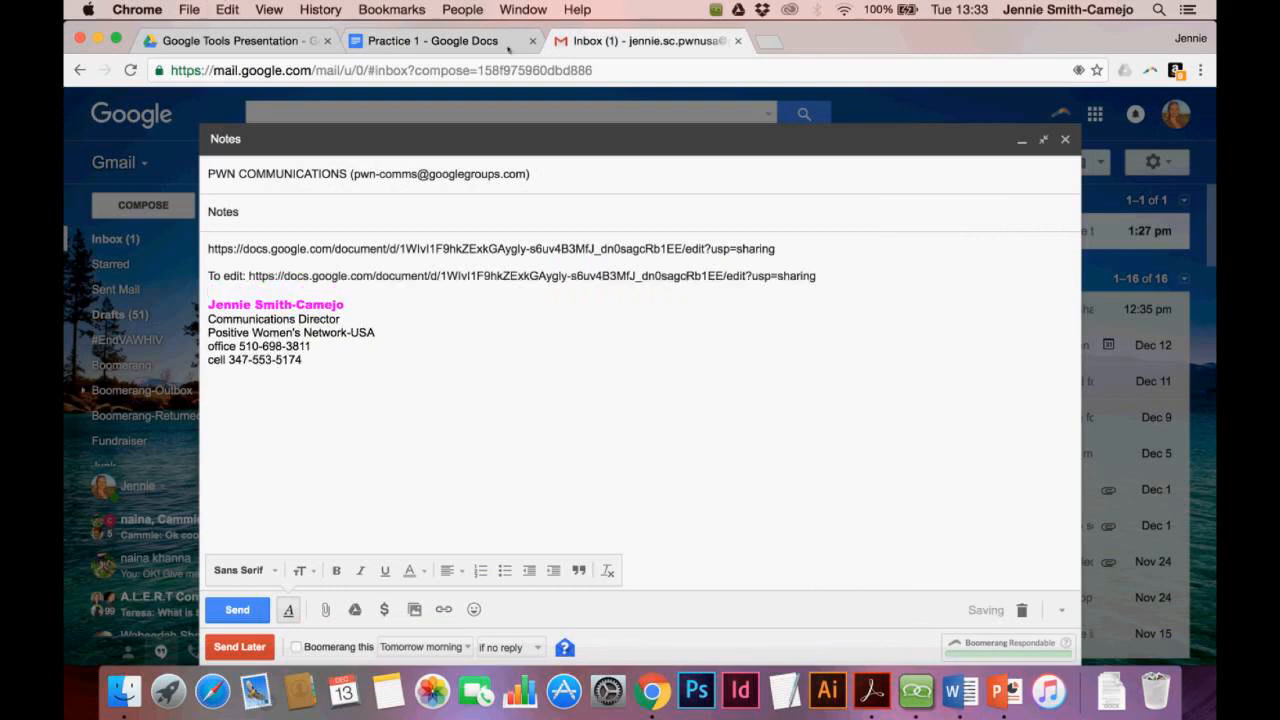
{"action": "left_click", "coordinate": [1021, 610]}
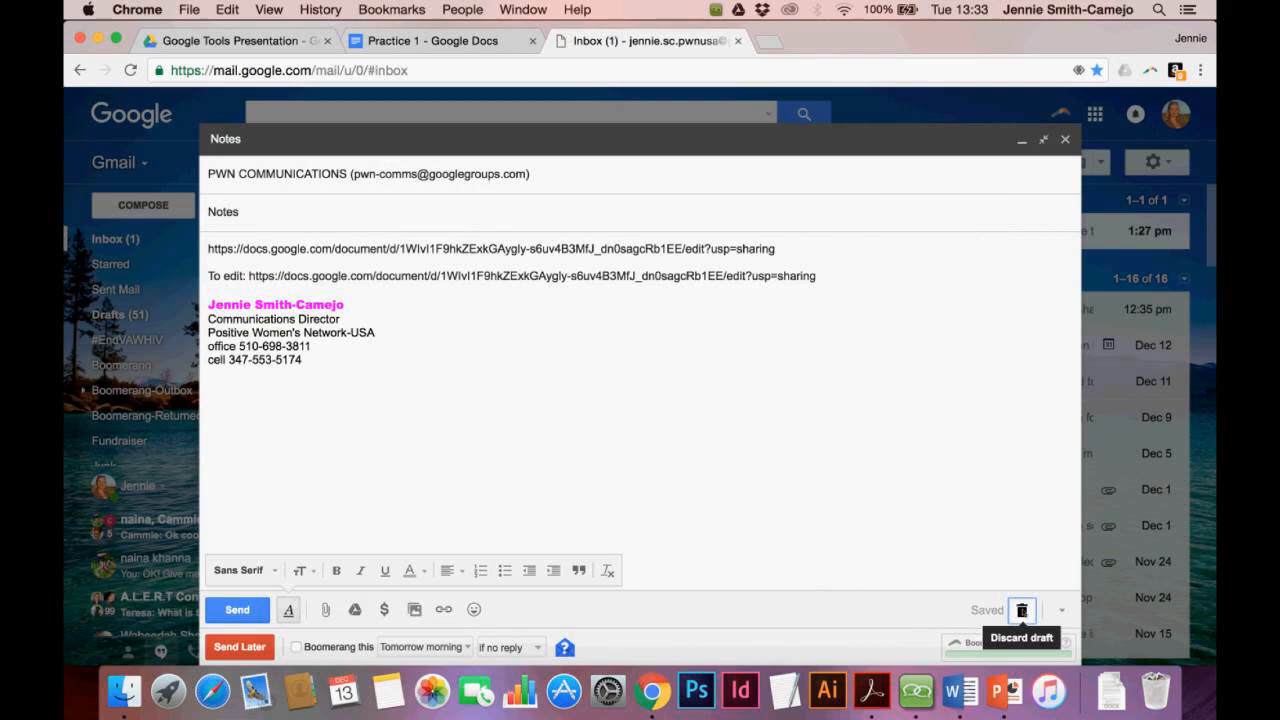
{"action": "left_click", "coordinate": [433, 41]}
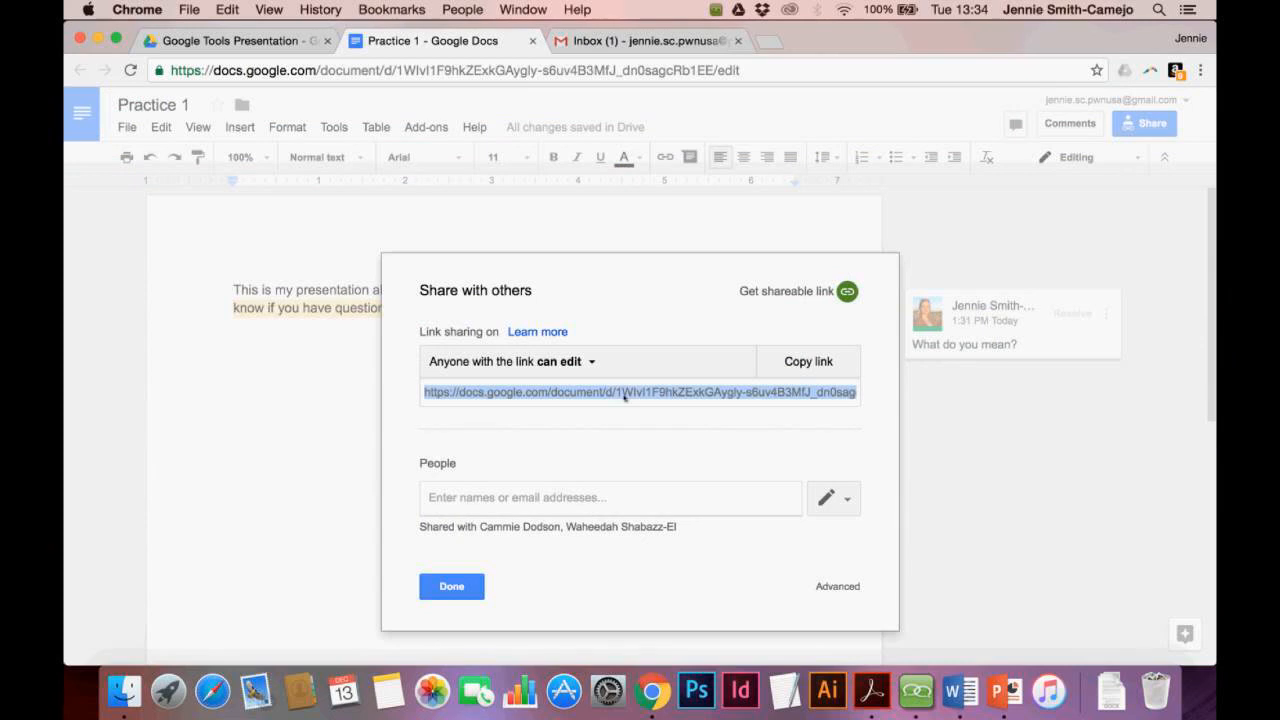
Close the Share with others dialog with Done, without adding any people
{"action": "left_click", "coordinate": [529, 497]}
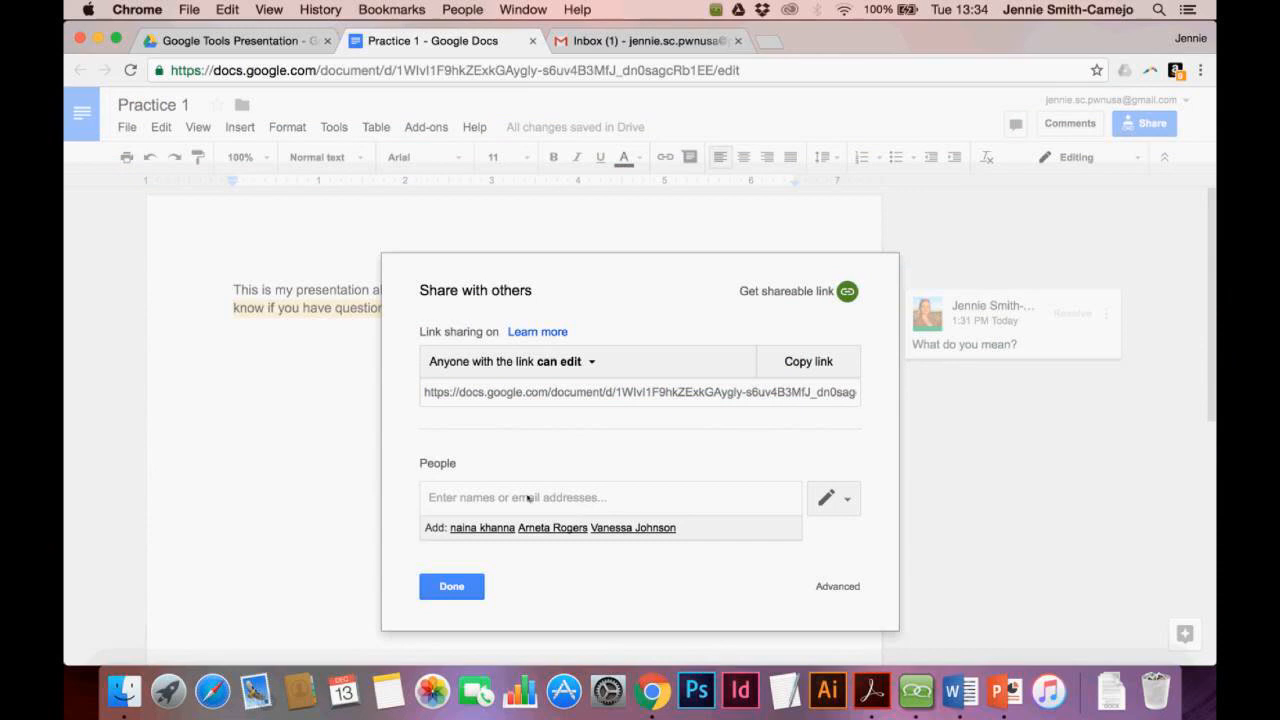
{"action": "left_click", "coordinate": [653, 445]}
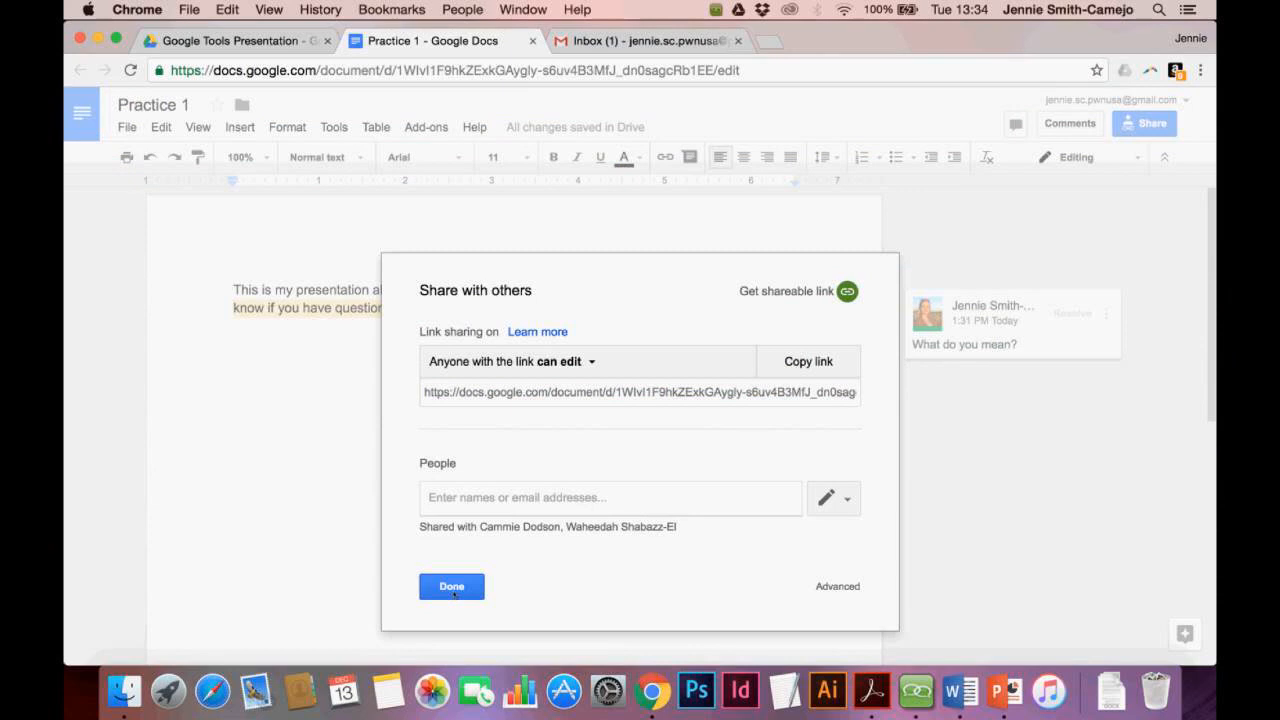
{"action": "left_click", "coordinate": [459, 502]}
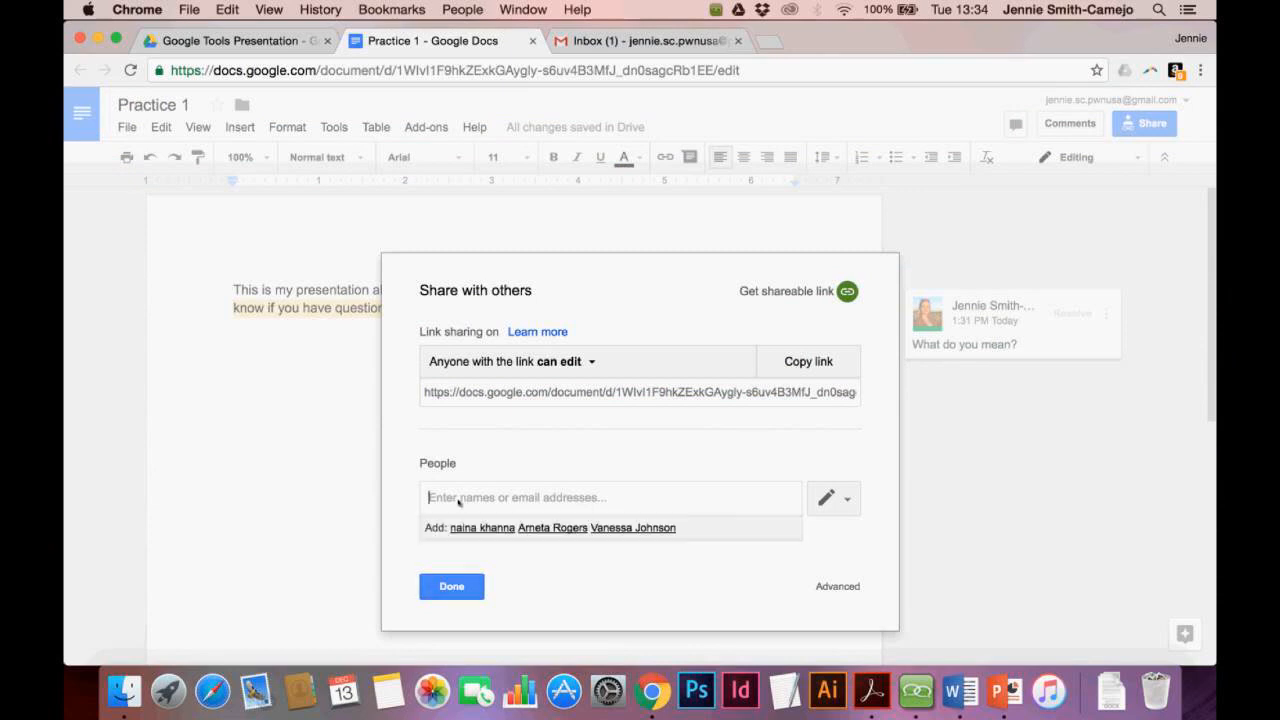
{"action": "left_click", "coordinate": [510, 447]}
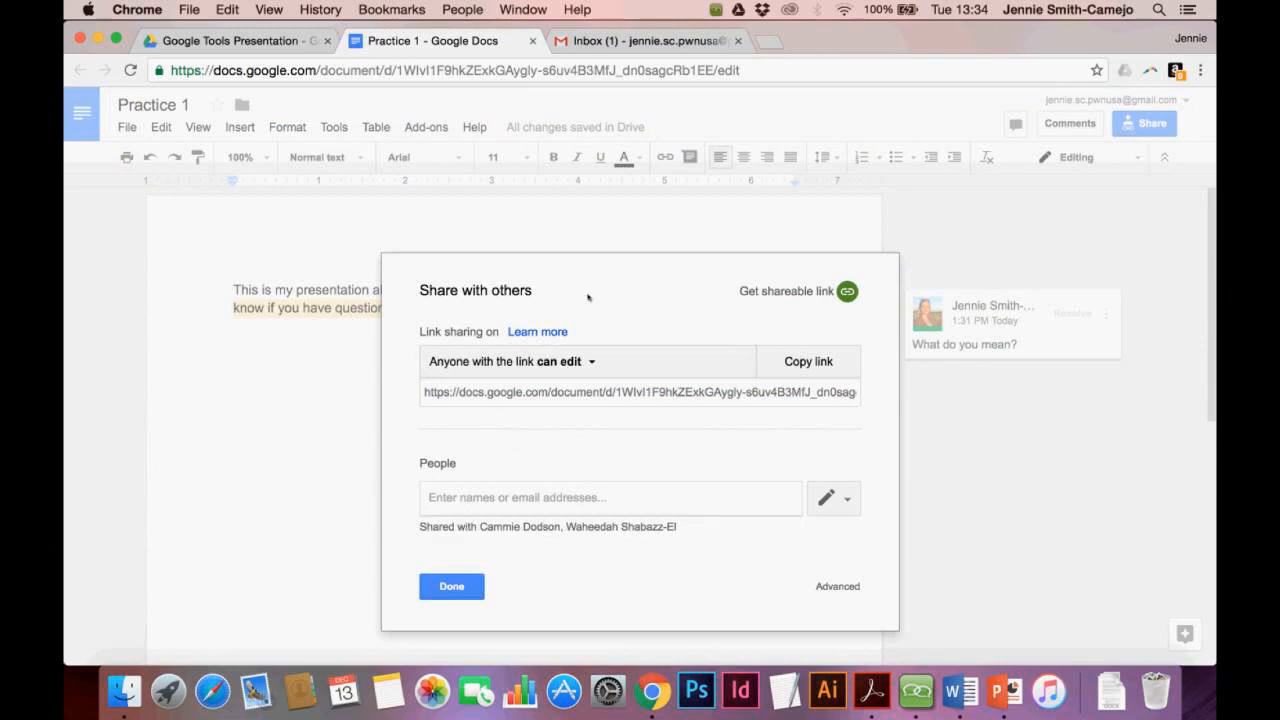
{"action": "left_click", "coordinate": [452, 587]}
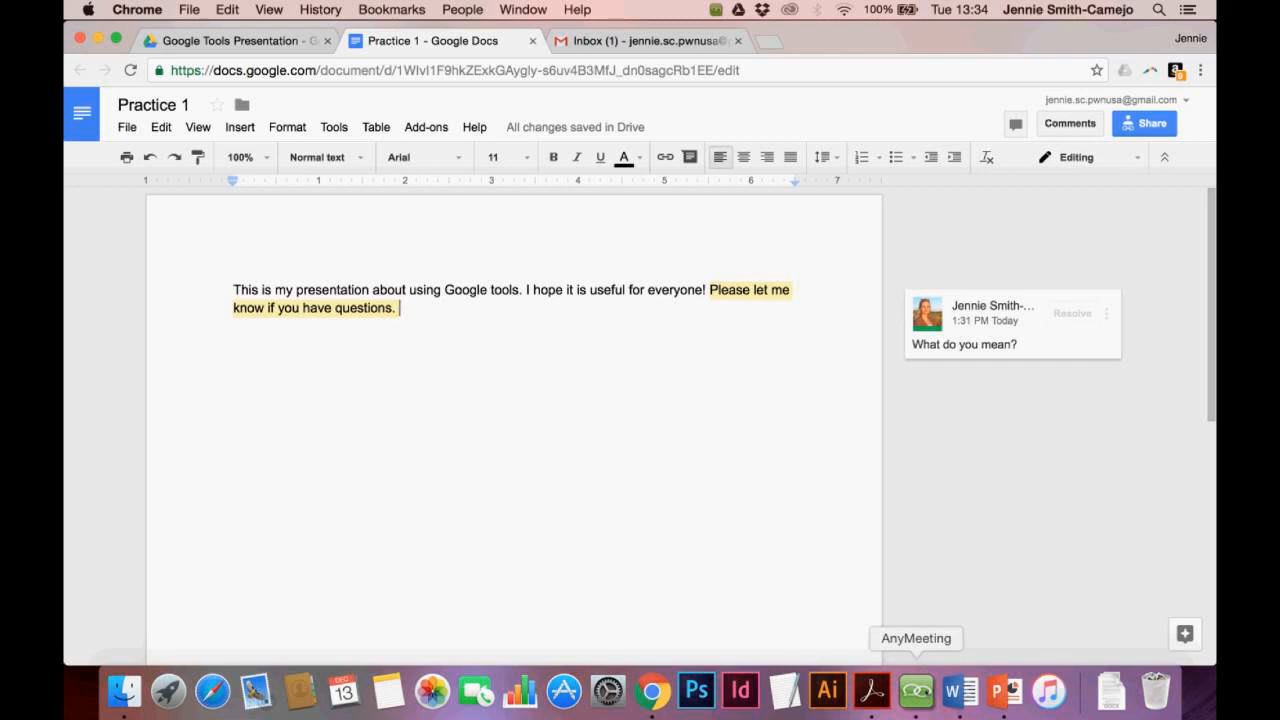
Check the AnyMeeting window, then show the Google Tools Presentation Drive folder in Chrome
{"action": "left_click", "coordinate": [916, 690]}
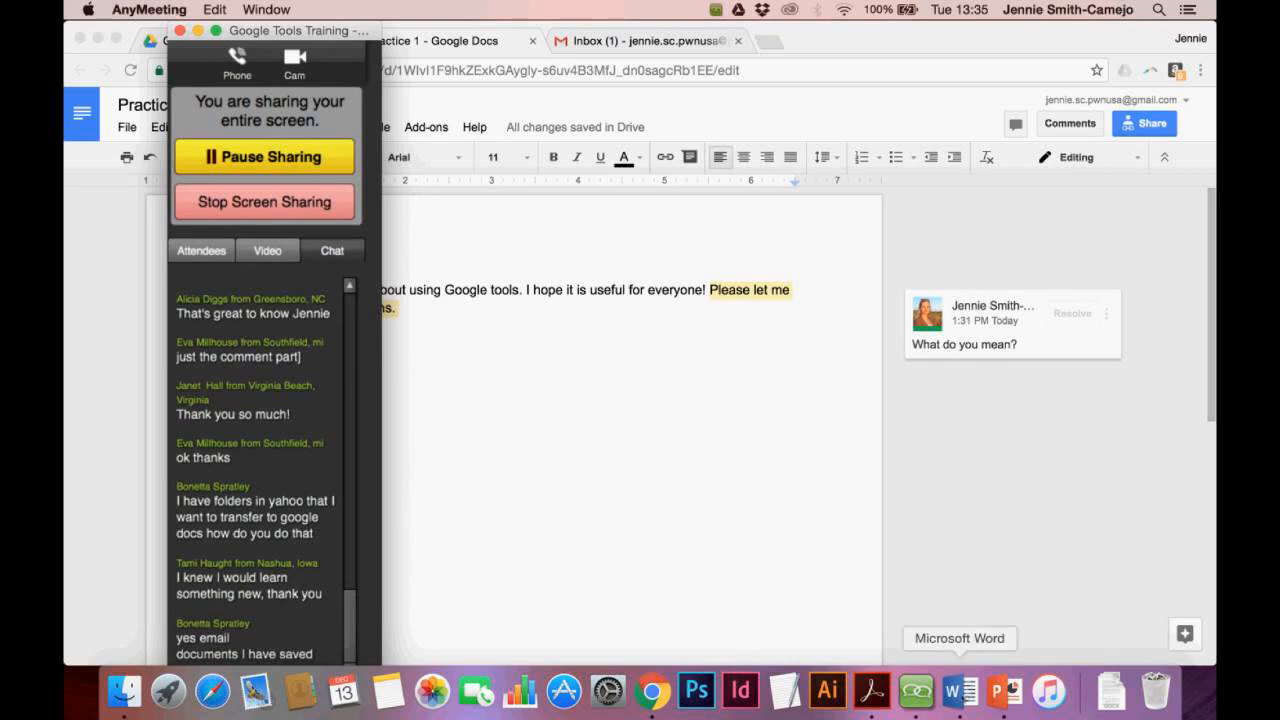
{"action": "left_click", "coordinate": [650, 488]}
{"action": "left_click", "coordinate": [270, 41]}
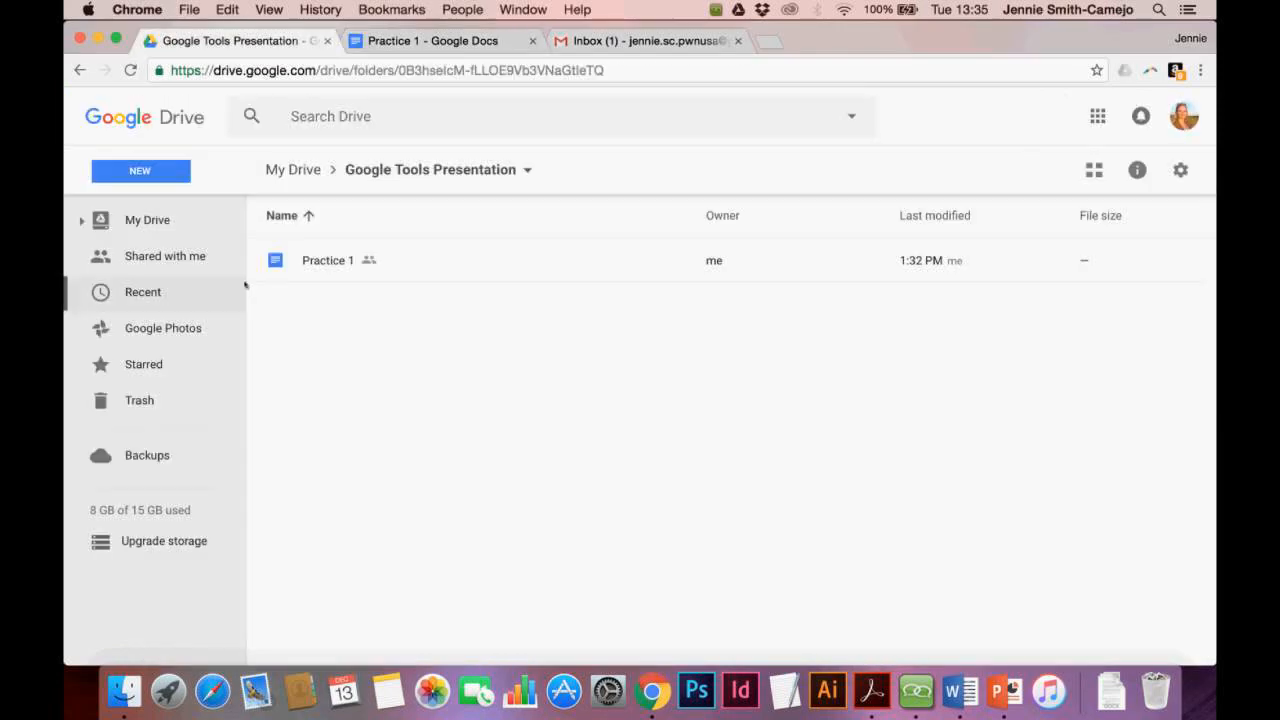
Go to My Drive and open its menu of new-folder, upload and create options
{"action": "left_click", "coordinate": [146, 222]}
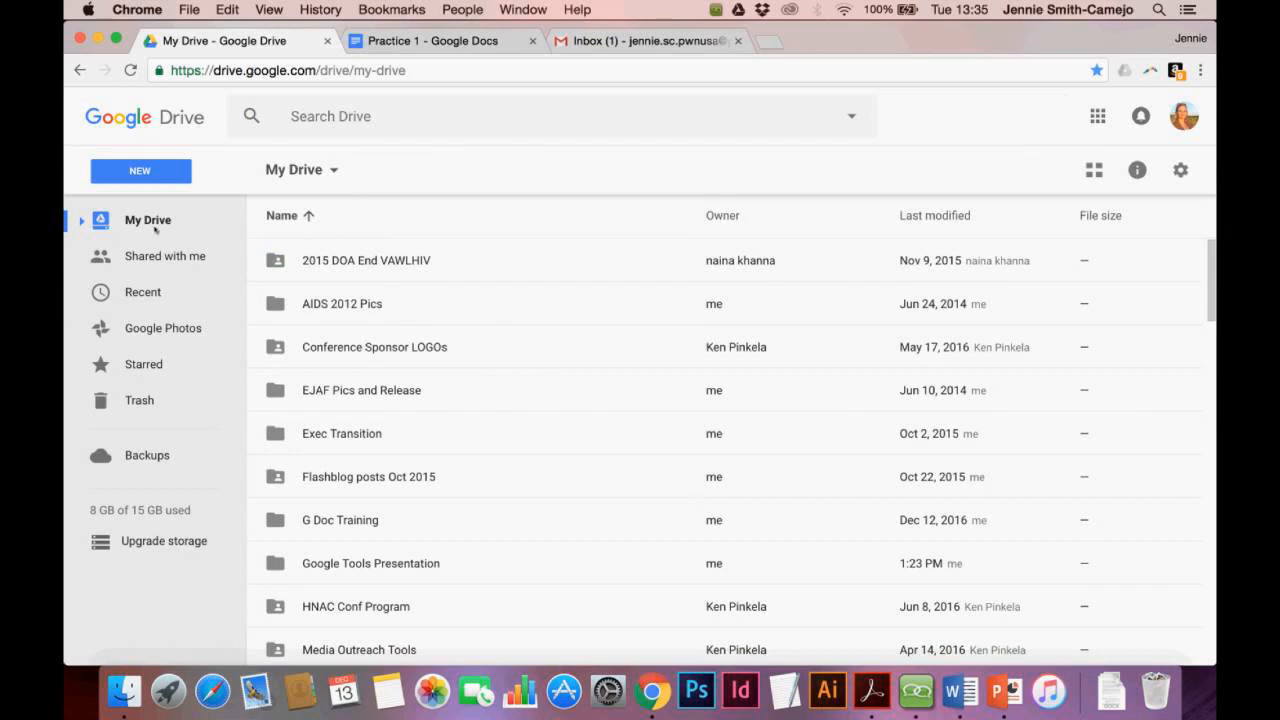
{"action": "left_click", "coordinate": [338, 175]}
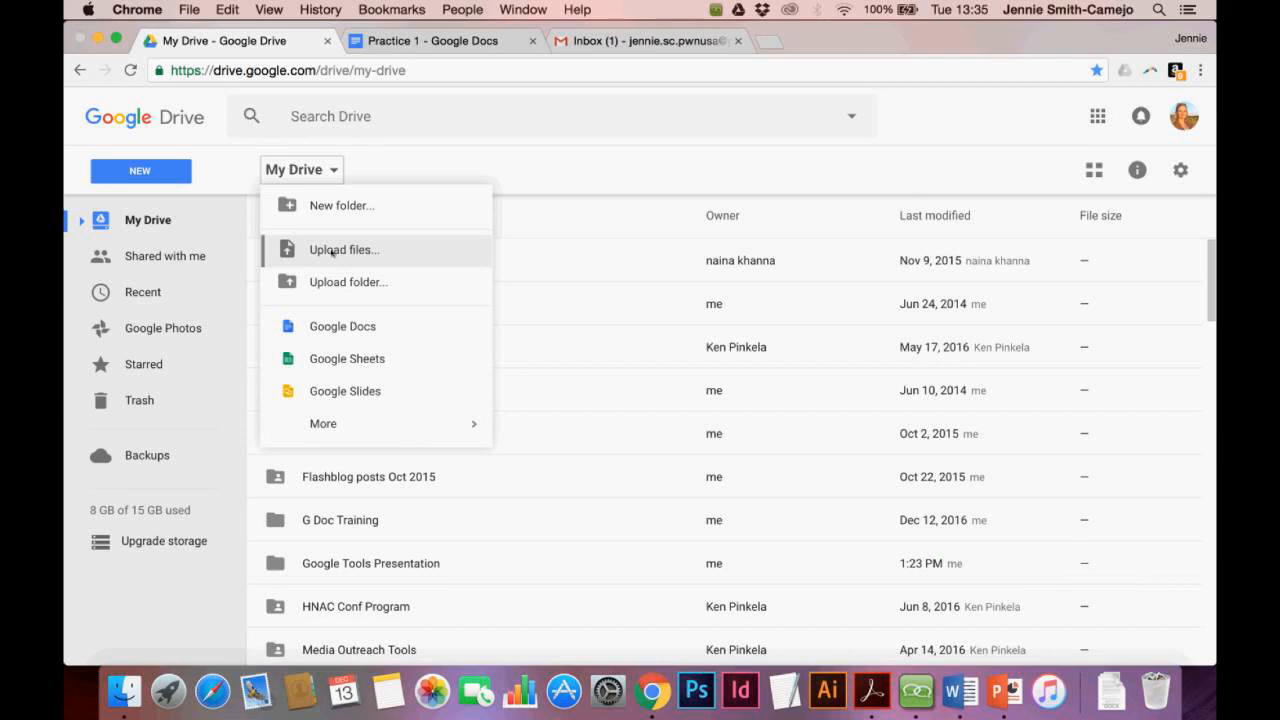
Upload 'Training Kit 1 Wellness in the Workforce Part 1 (1).ppt' from Downloads into My Drive
{"action": "left_click", "coordinate": [332, 252]}
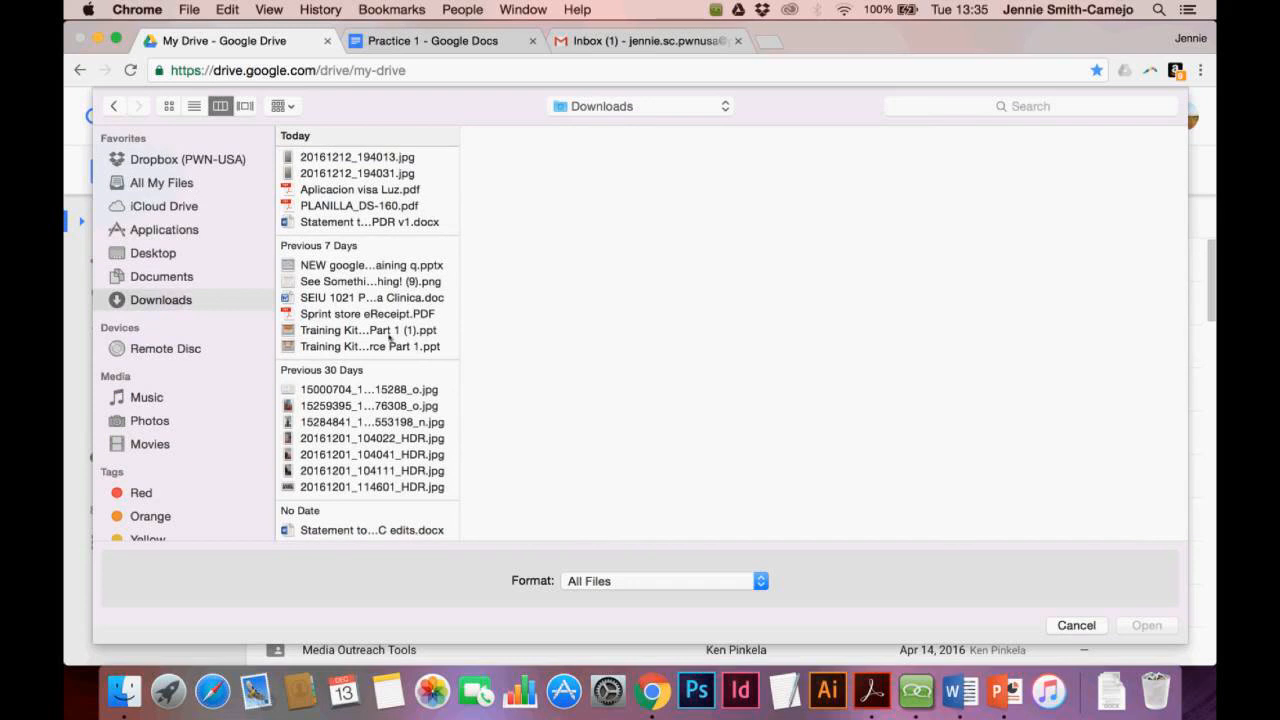
{"action": "left_click", "coordinate": [386, 330]}
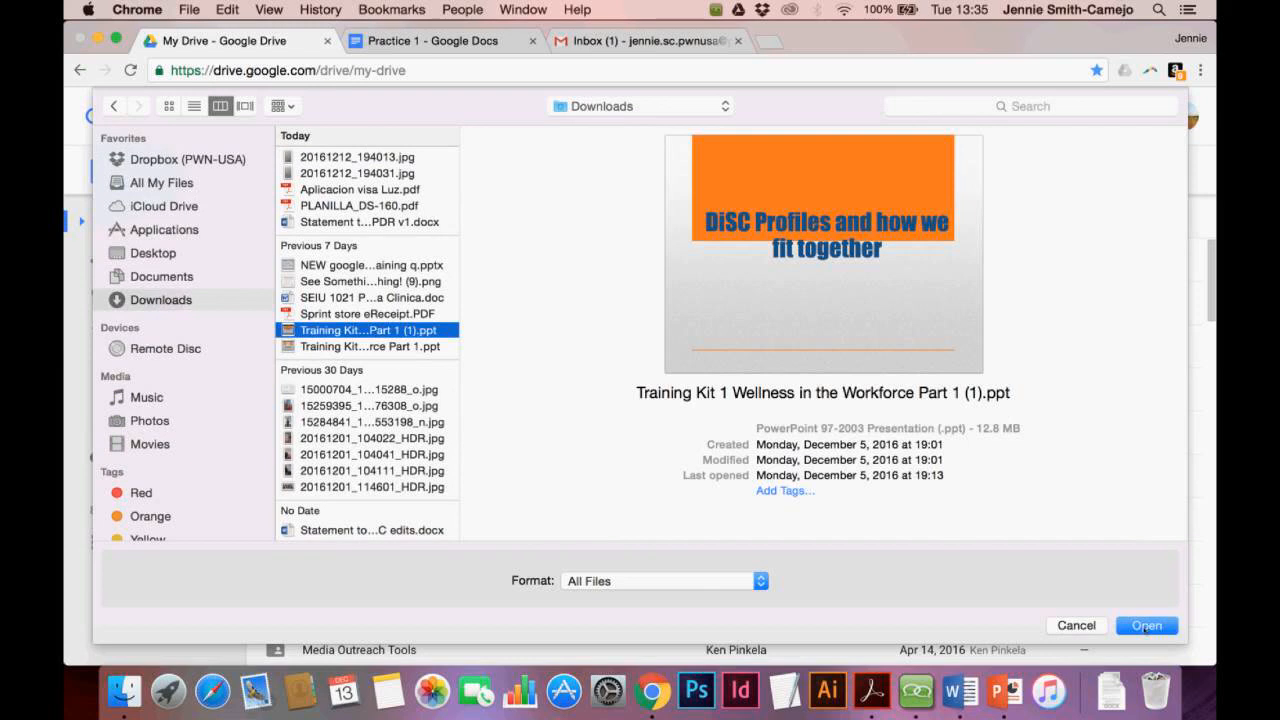
{"action": "left_click", "coordinate": [1145, 627]}
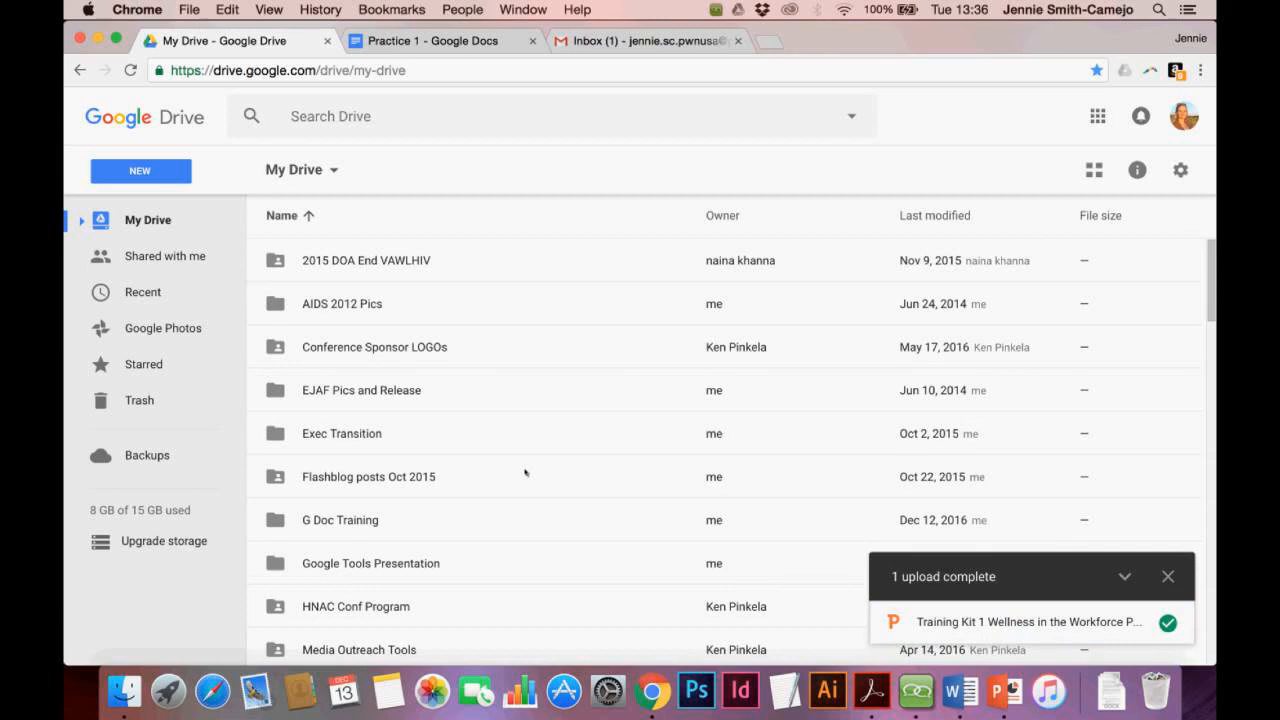
Find the uploaded 12 MB Training Kit .ppt in the My Drive list and select it
{"action": "scroll", "coordinate": [525, 472], "scroll_direction": "down", "scroll_amount": 5}
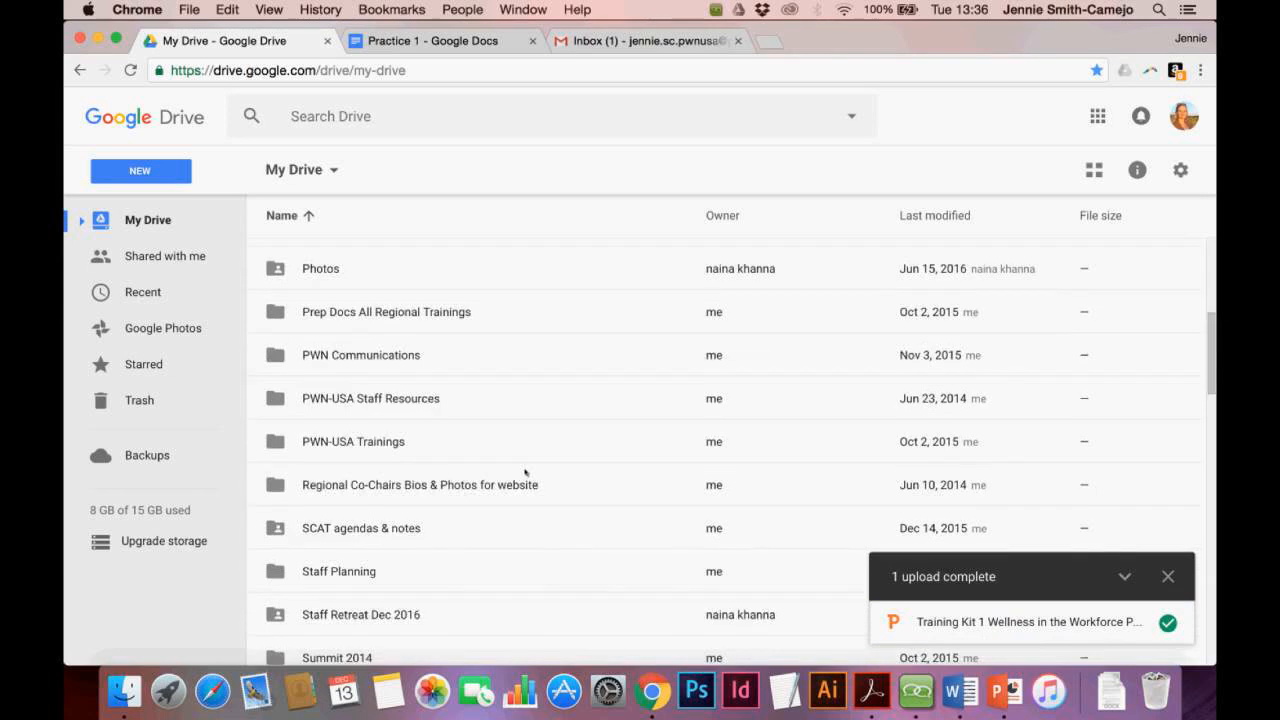
{"action": "scroll", "coordinate": [525, 472], "scroll_direction": "down", "scroll_amount": 5}
{"action": "scroll", "coordinate": [525, 472], "scroll_direction": "down", "scroll_amount": 10}
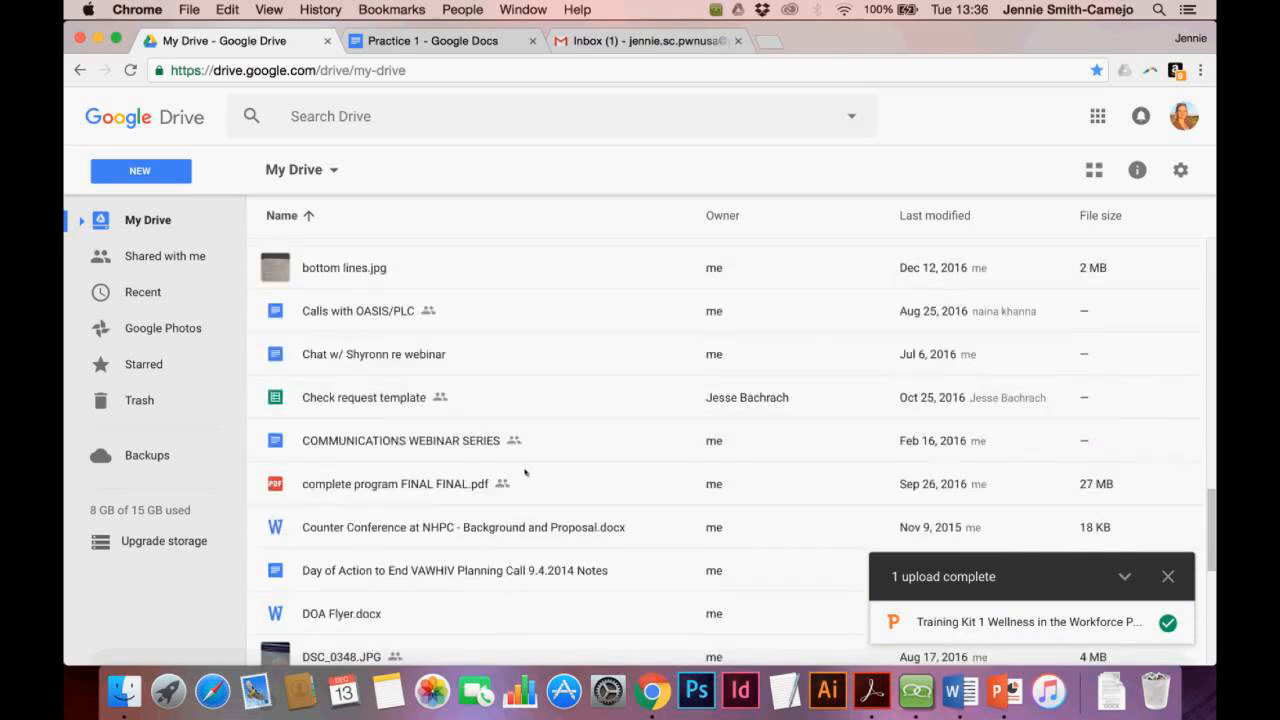
{"action": "scroll", "coordinate": [525, 472], "scroll_direction": "down", "scroll_amount": 5}
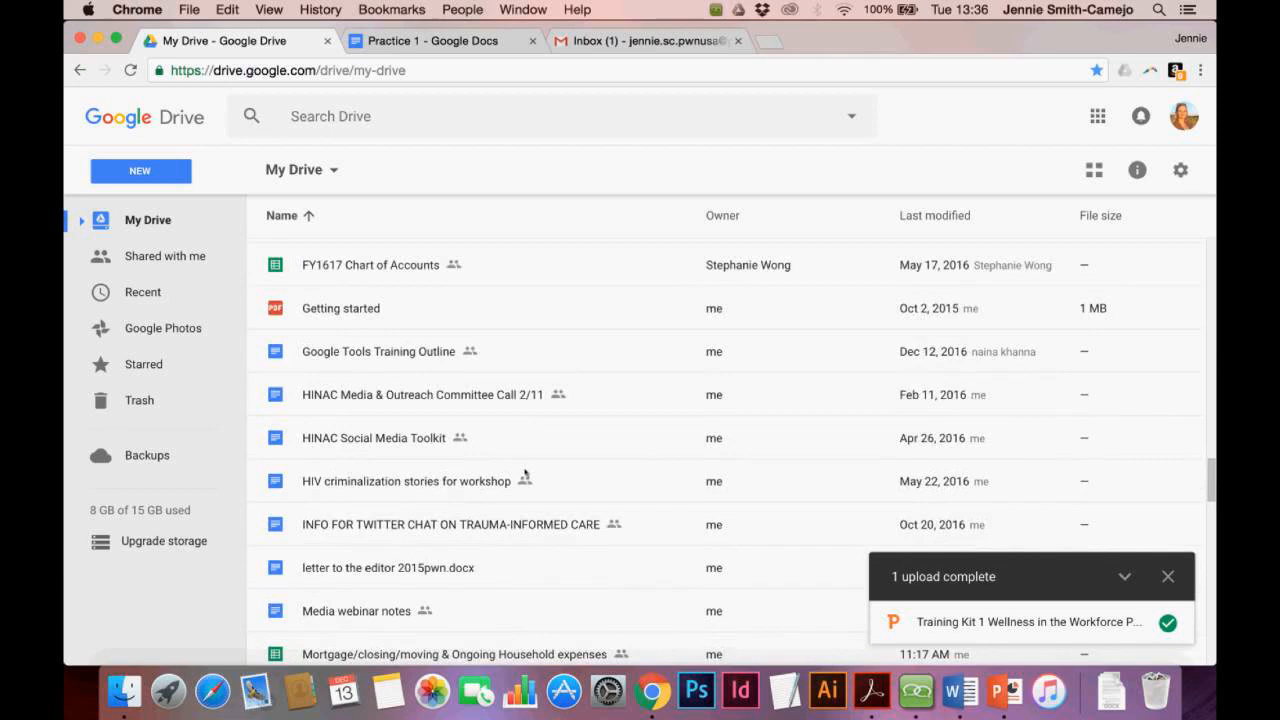
{"action": "scroll", "coordinate": [525, 472], "scroll_direction": "down", "scroll_amount": 5}
{"action": "scroll", "coordinate": [525, 472], "scroll_direction": "up", "scroll_amount": 1}
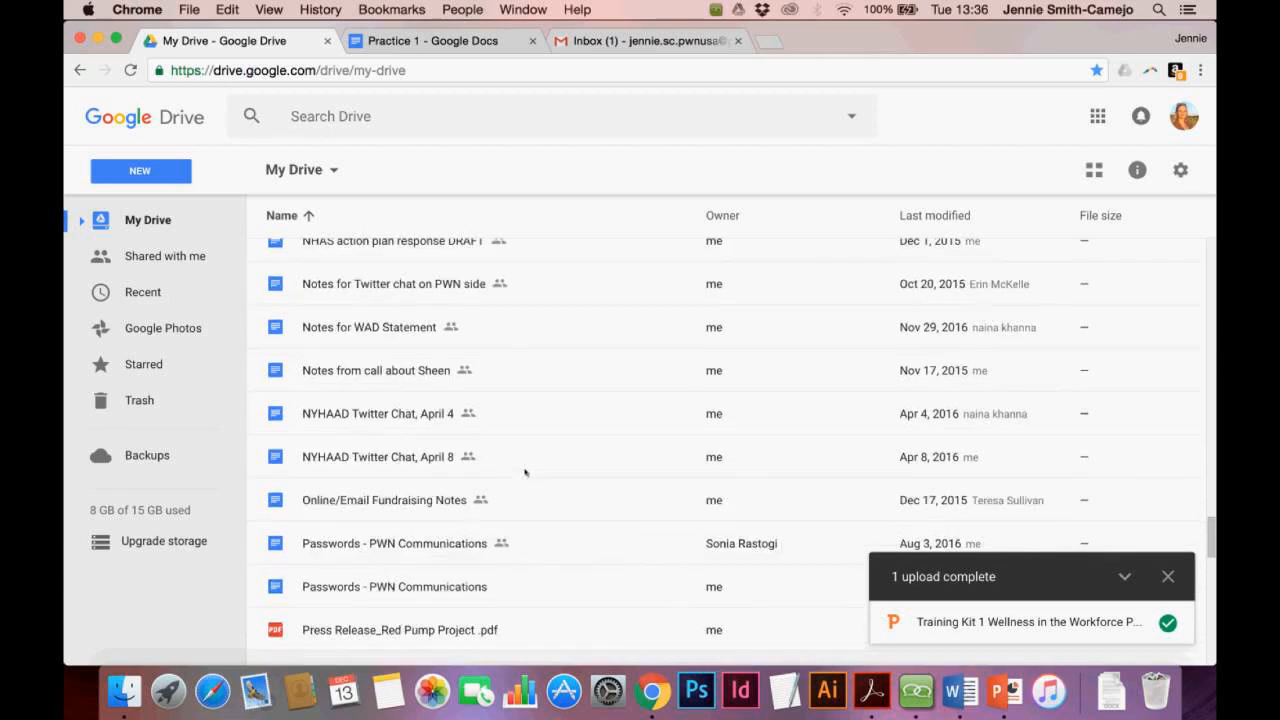
{"action": "scroll", "coordinate": [525, 472], "scroll_direction": "down", "scroll_amount": 2}
{"action": "scroll", "coordinate": [525, 472], "scroll_direction": "down", "scroll_amount": 10}
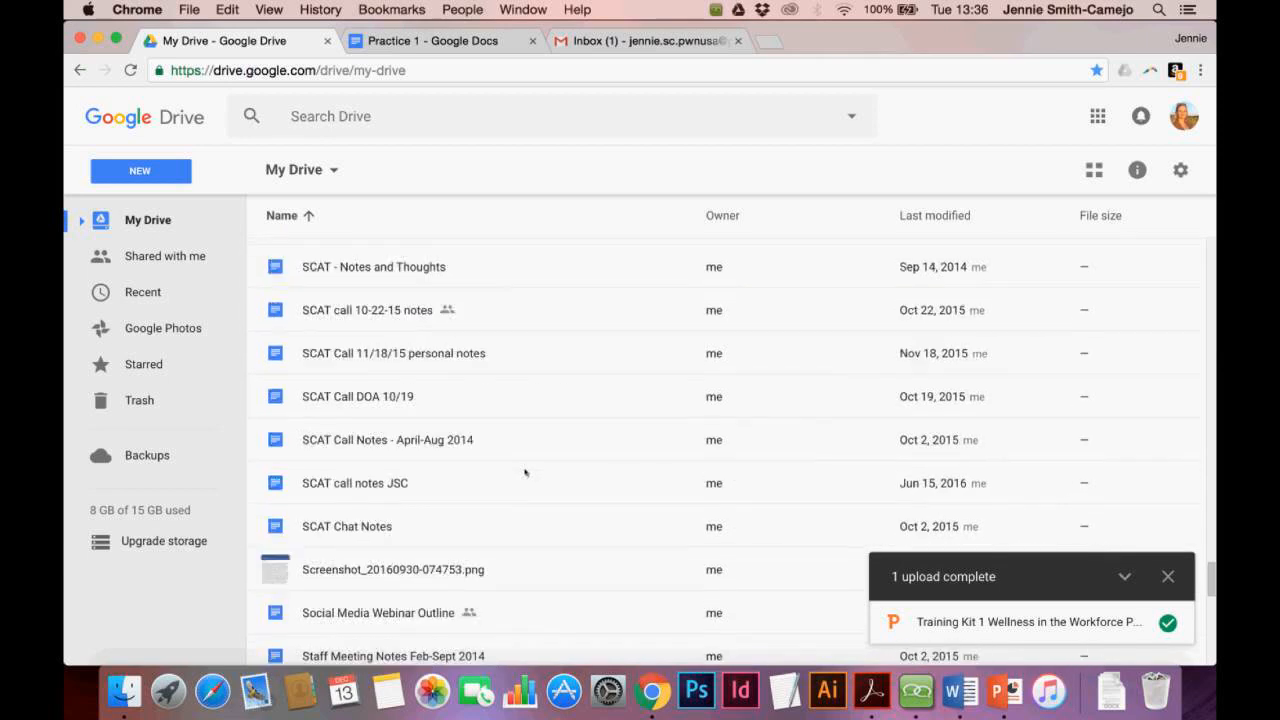
{"action": "scroll", "coordinate": [525, 472], "scroll_direction": "down", "scroll_amount": 10}
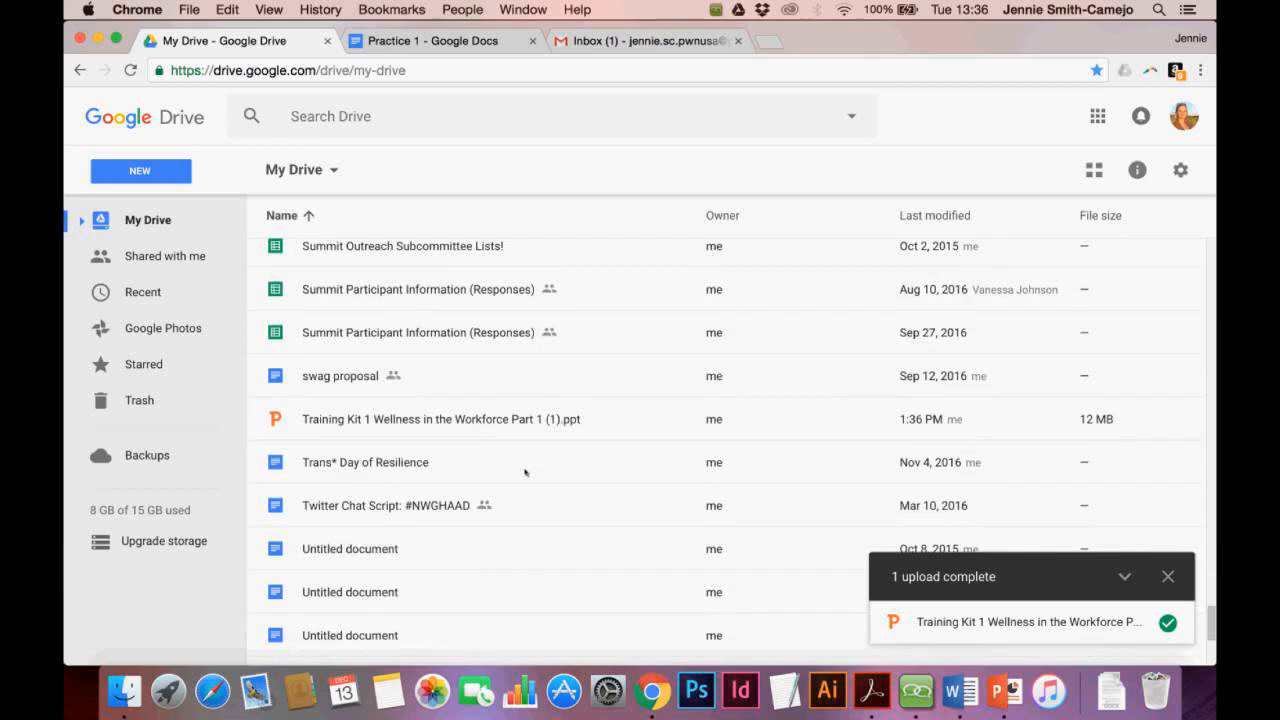
{"action": "scroll", "coordinate": [525, 472], "scroll_direction": "down", "scroll_amount": 2}
{"action": "left_click", "coordinate": [489, 367]}
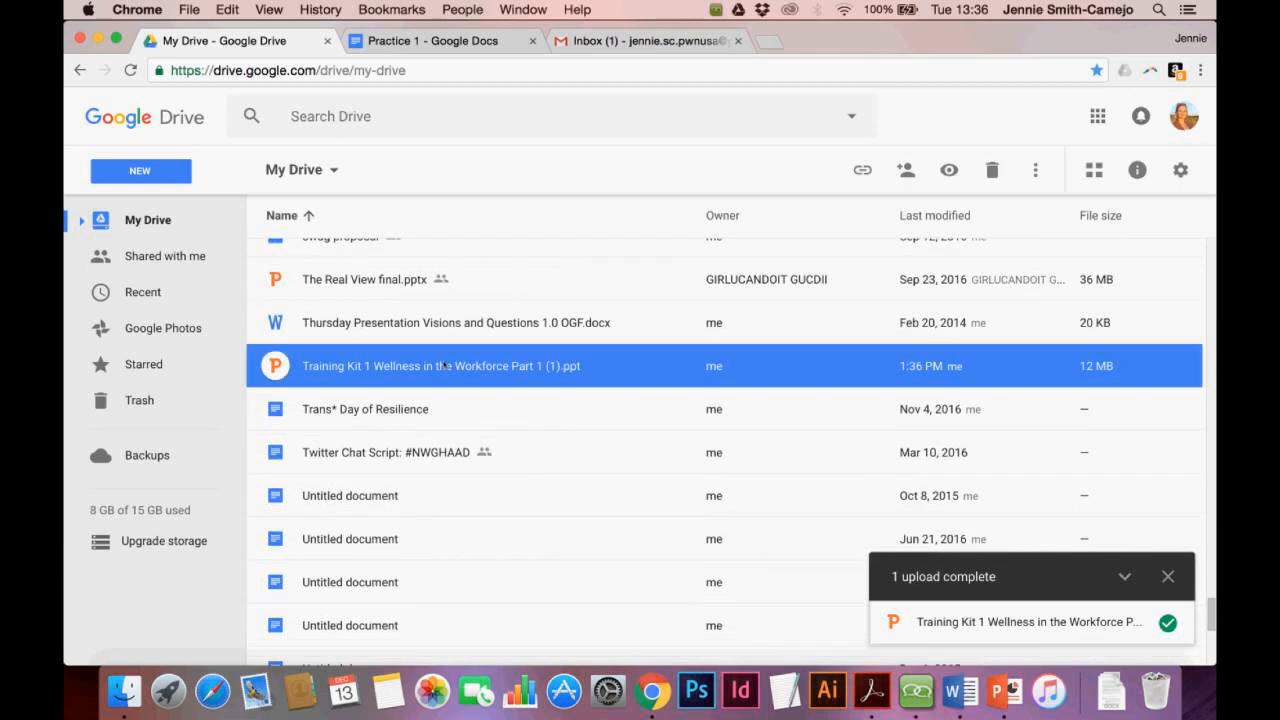
Preview the Training Kit .ppt and open it with Google Slides
{"action": "double_click", "coordinate": [443, 366]}
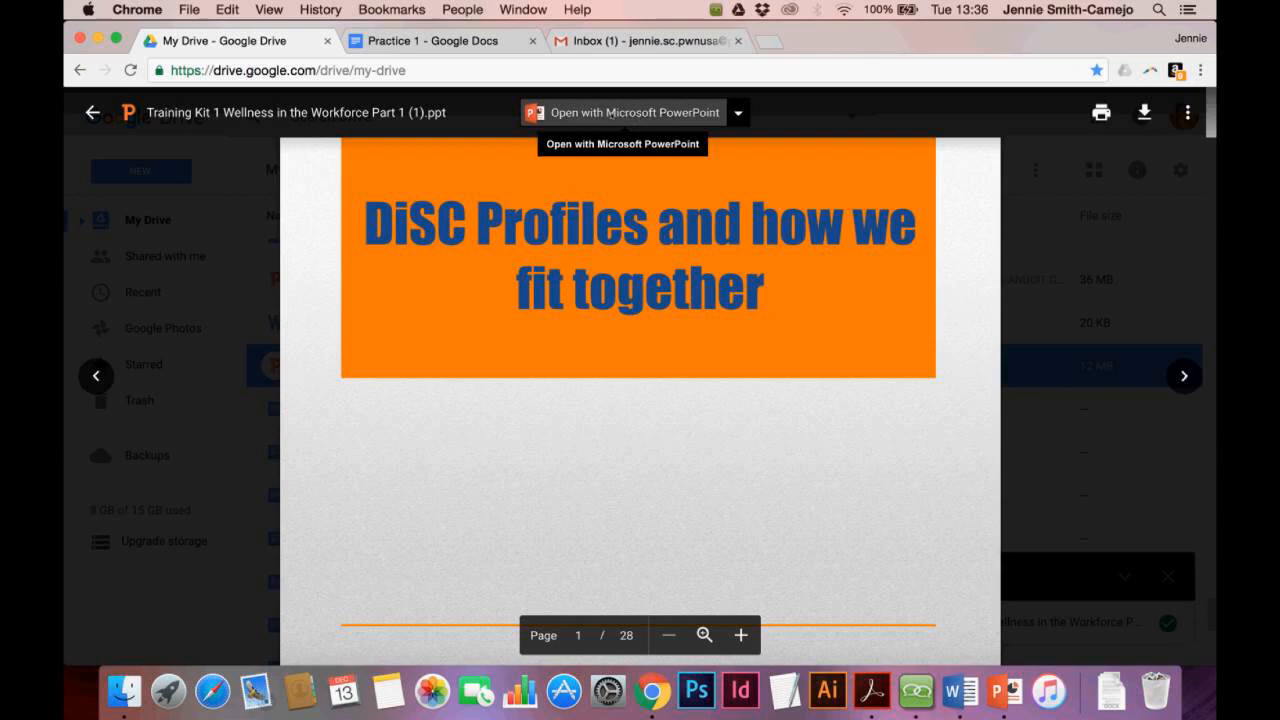
{"action": "left_click", "coordinate": [738, 113]}
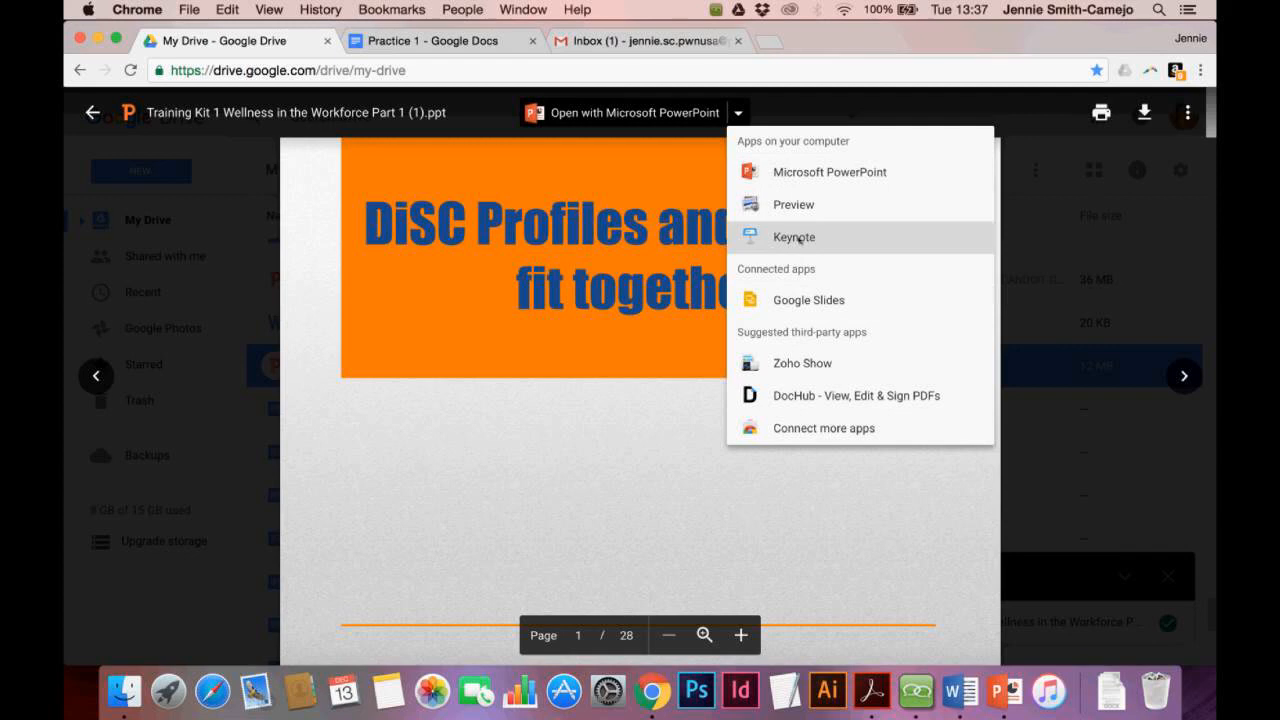
{"action": "left_click", "coordinate": [788, 308]}
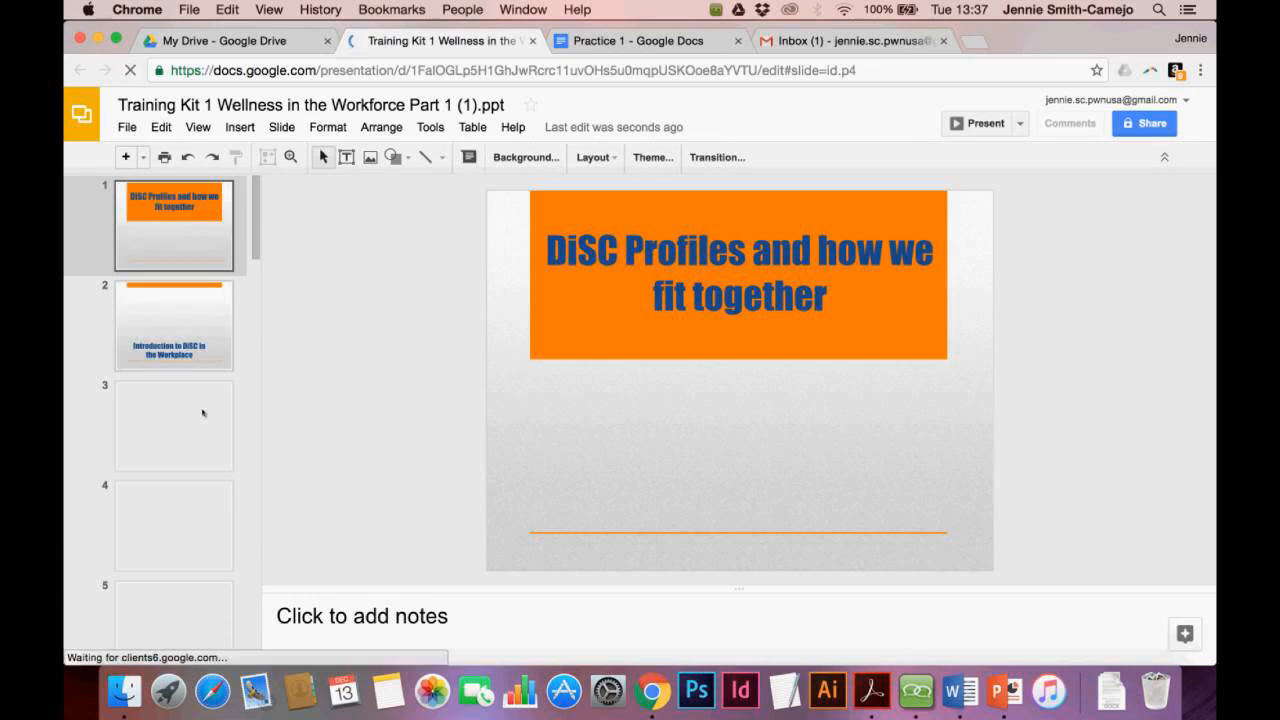
{"action": "scroll", "coordinate": [186, 492], "scroll_direction": "down", "scroll_amount": 10}
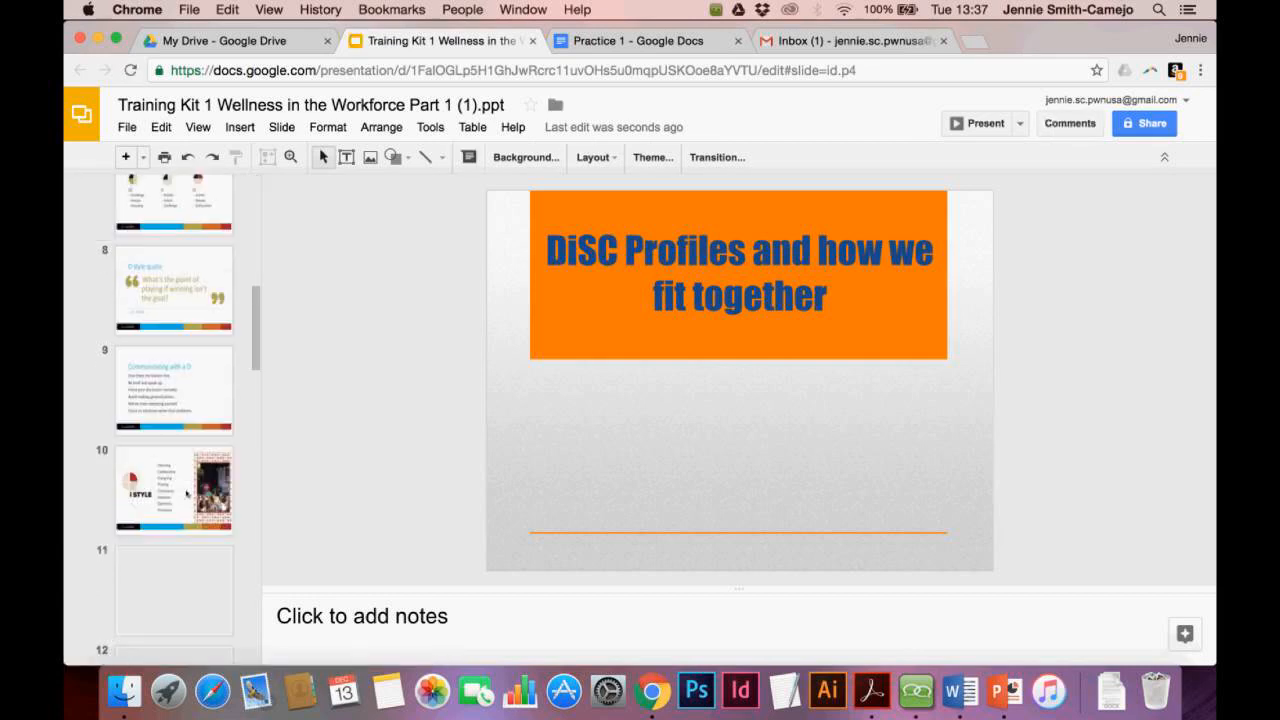
{"action": "scroll", "coordinate": [186, 491], "scroll_direction": "up", "scroll_amount": 15}
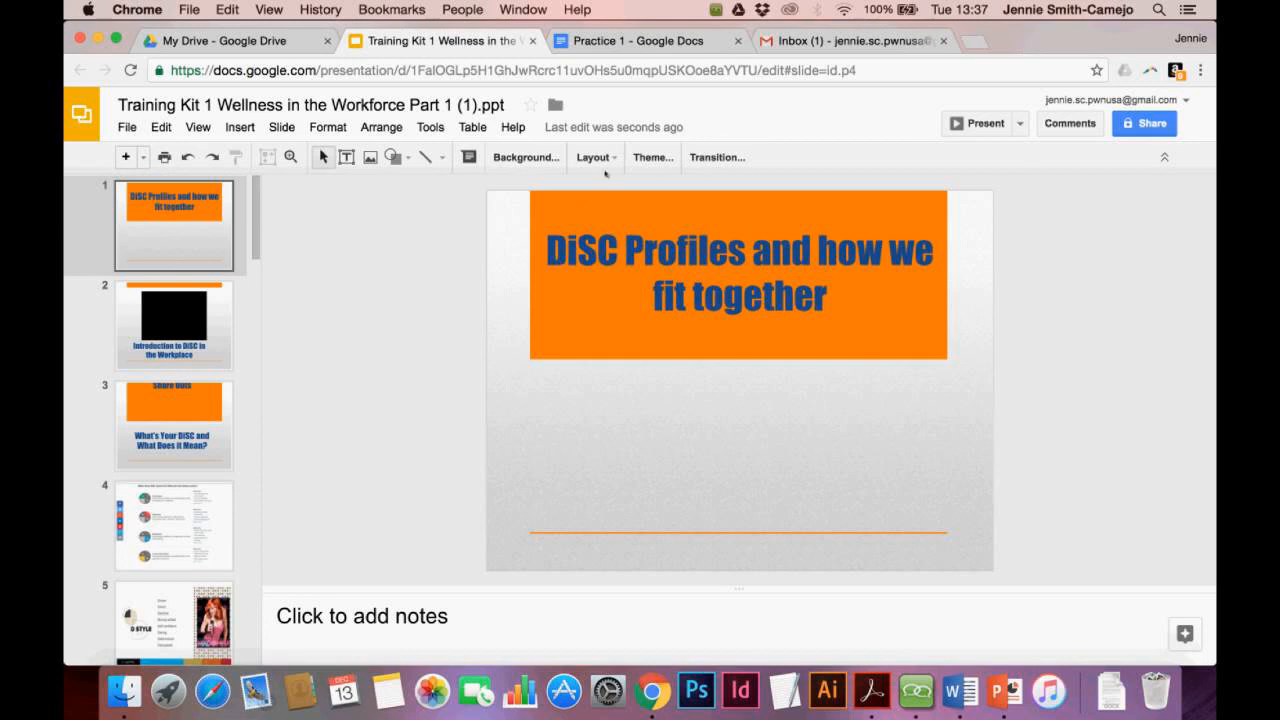
Let anyone with the link view the presentation and copy its shareable link
{"action": "left_click", "coordinate": [1164, 133]}
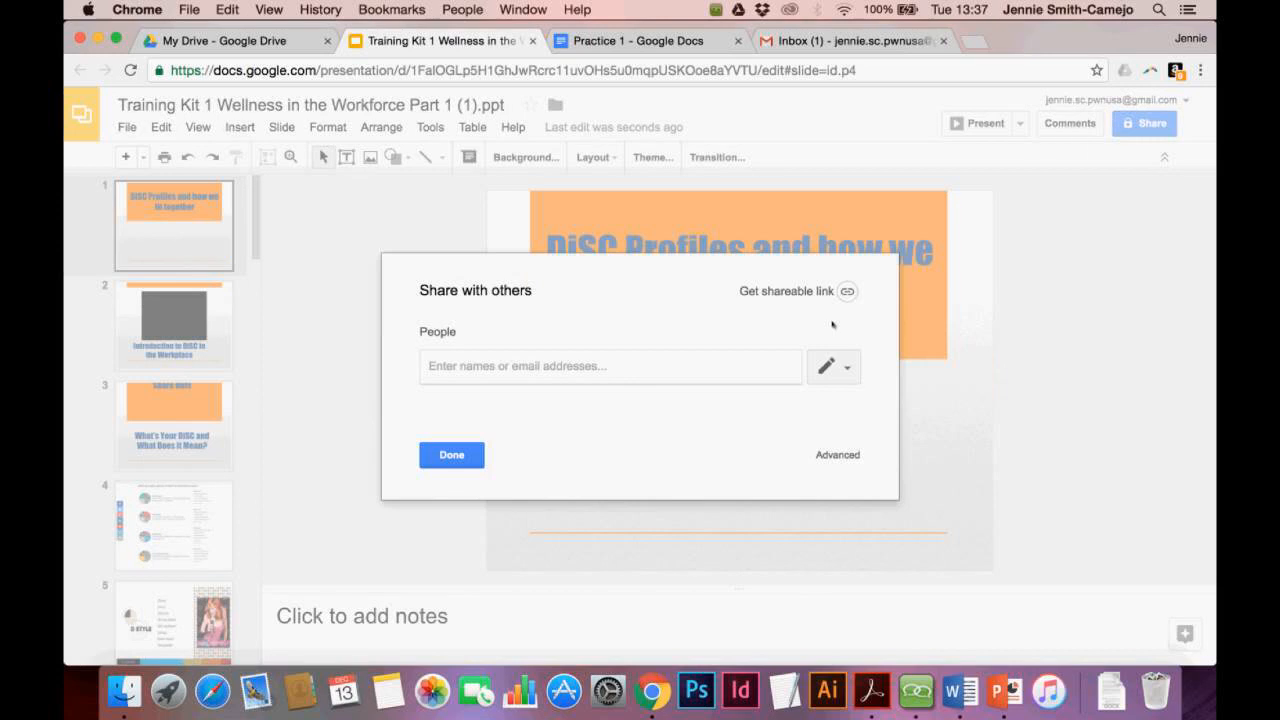
{"action": "left_click", "coordinate": [793, 291]}
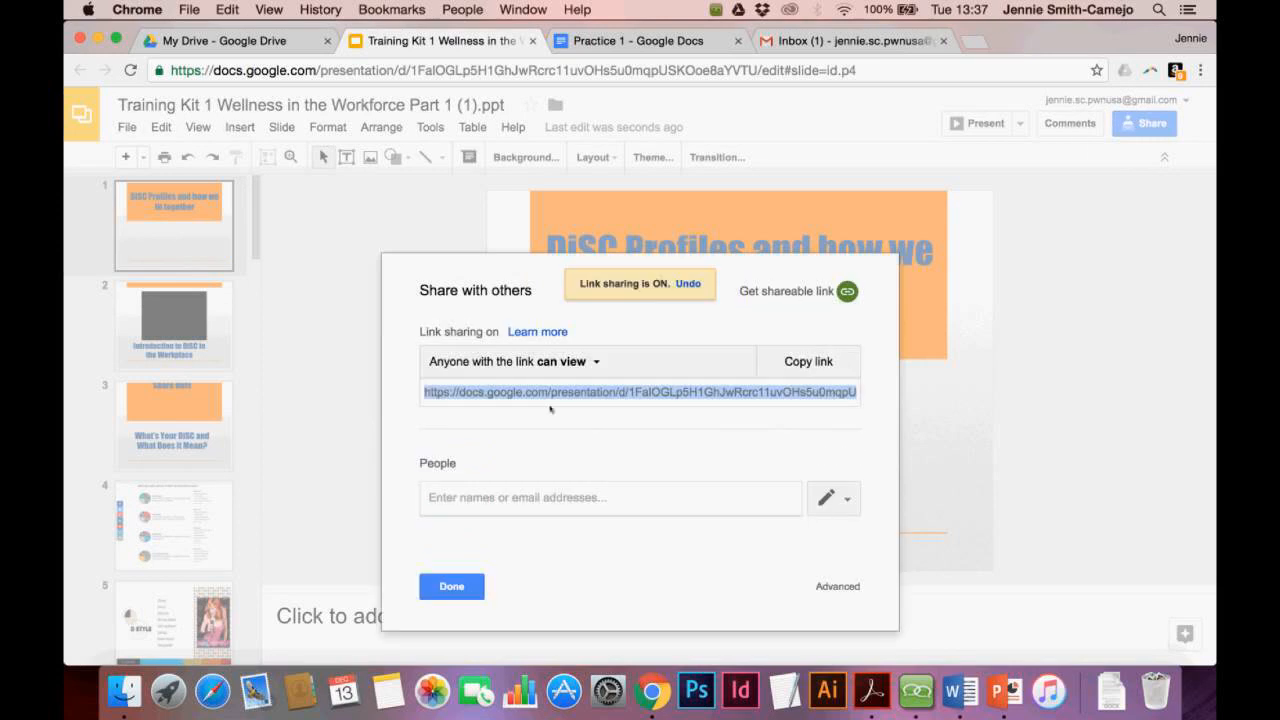
{"action": "left_click", "coordinate": [812, 365]}
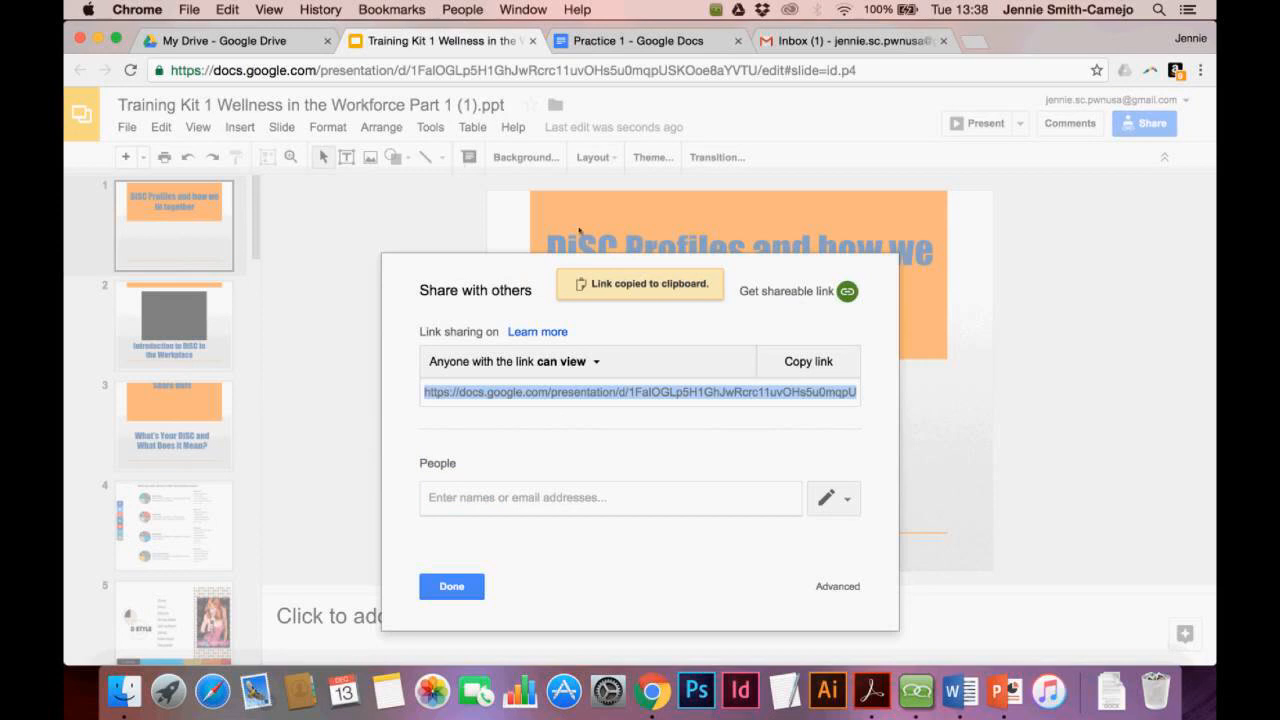
Close the sharing settings and show the folder holding the presentation, My Drive
{"action": "left_click", "coordinate": [806, 44]}
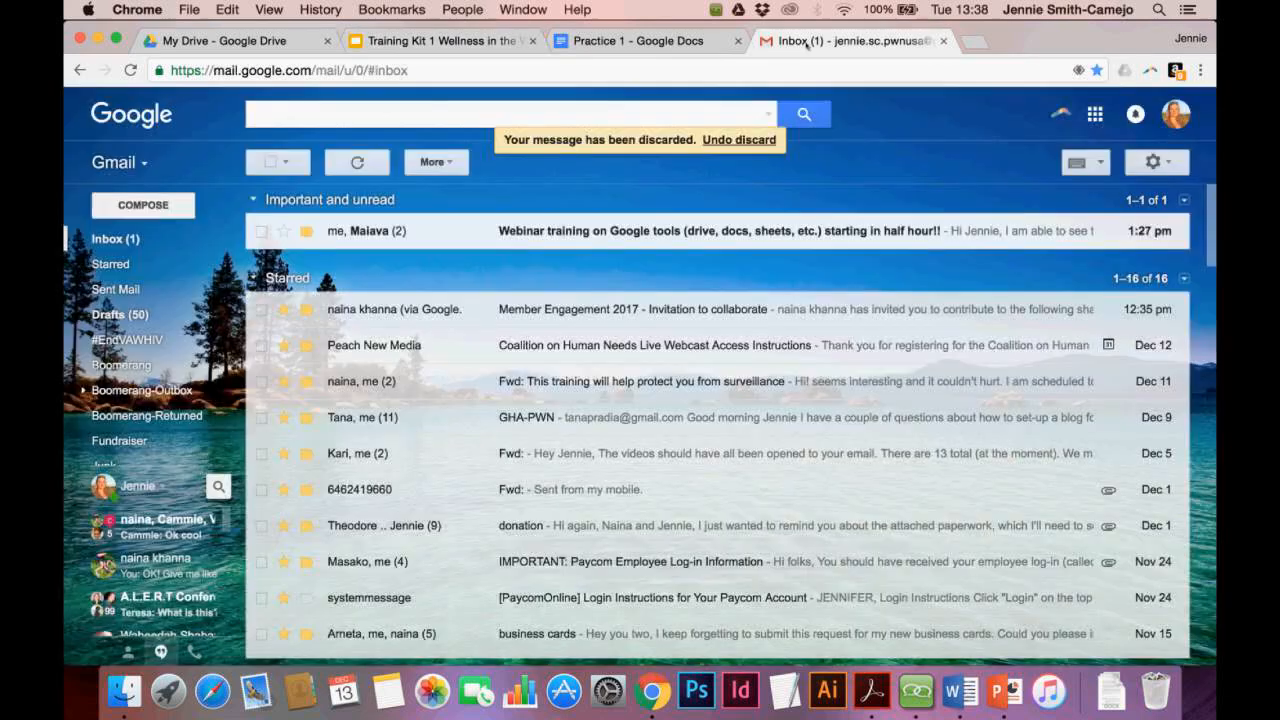
{"action": "key", "text": "super+1"}
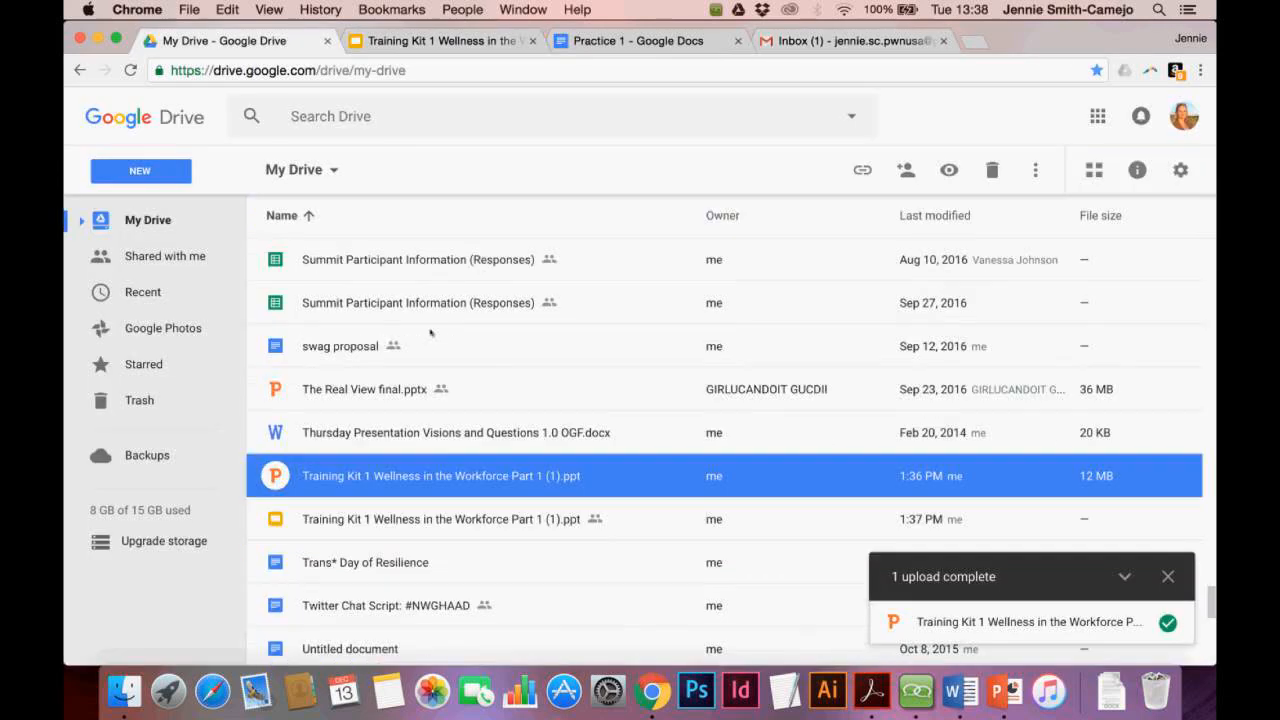
{"action": "left_click", "coordinate": [433, 42]}
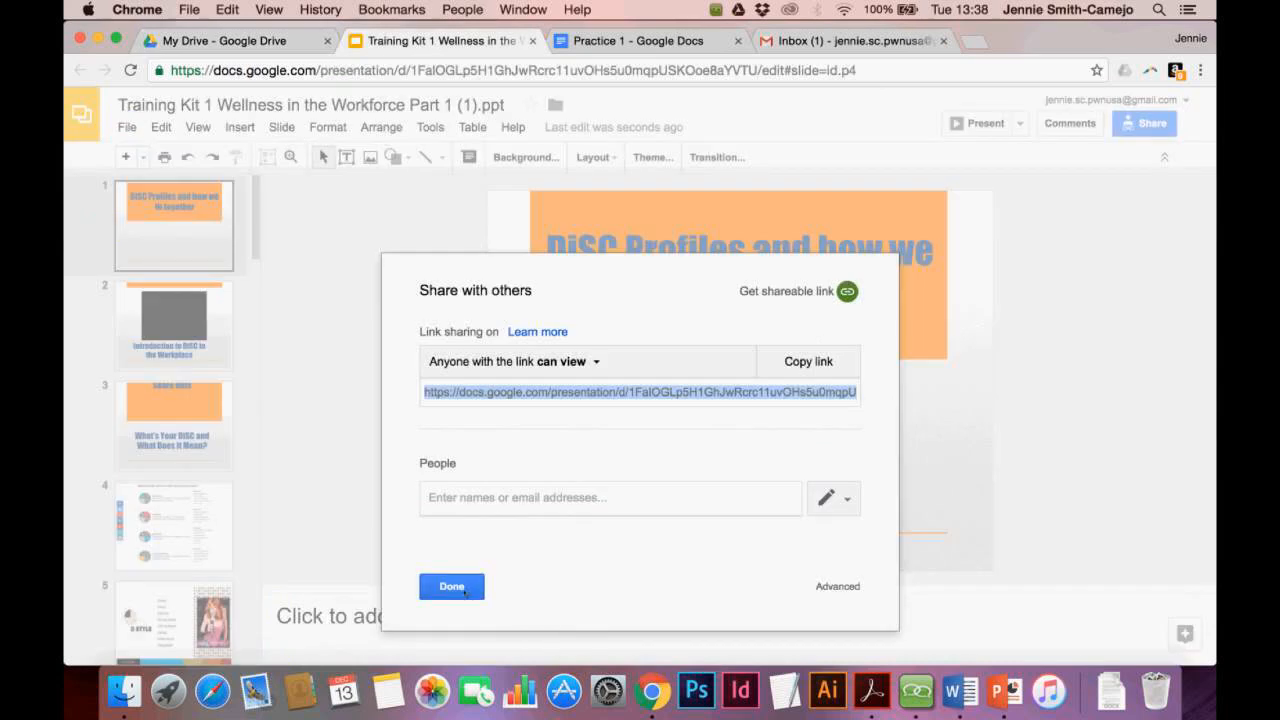
{"action": "left_click", "coordinate": [464, 591]}
{"action": "left_click", "coordinate": [555, 104]}
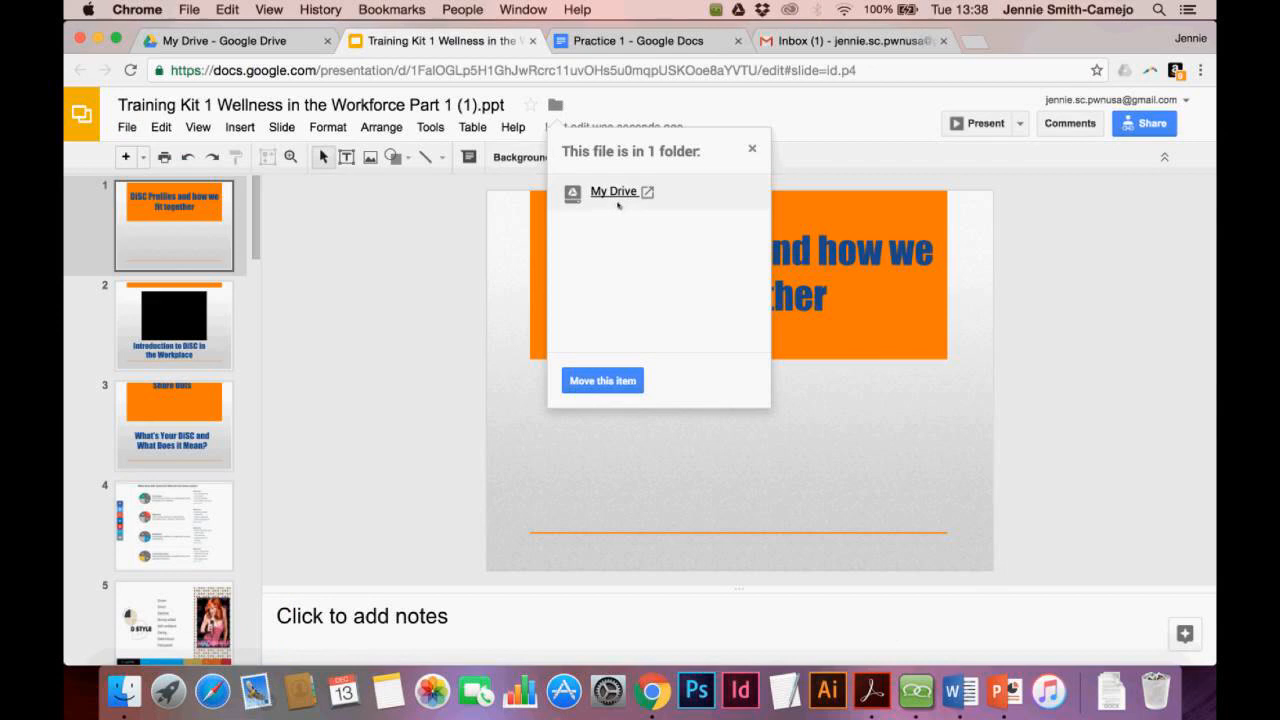
Move the presentation from My Drive into the Google Tools Presentation folder, then return to Drive
{"action": "left_click", "coordinate": [610, 382]}
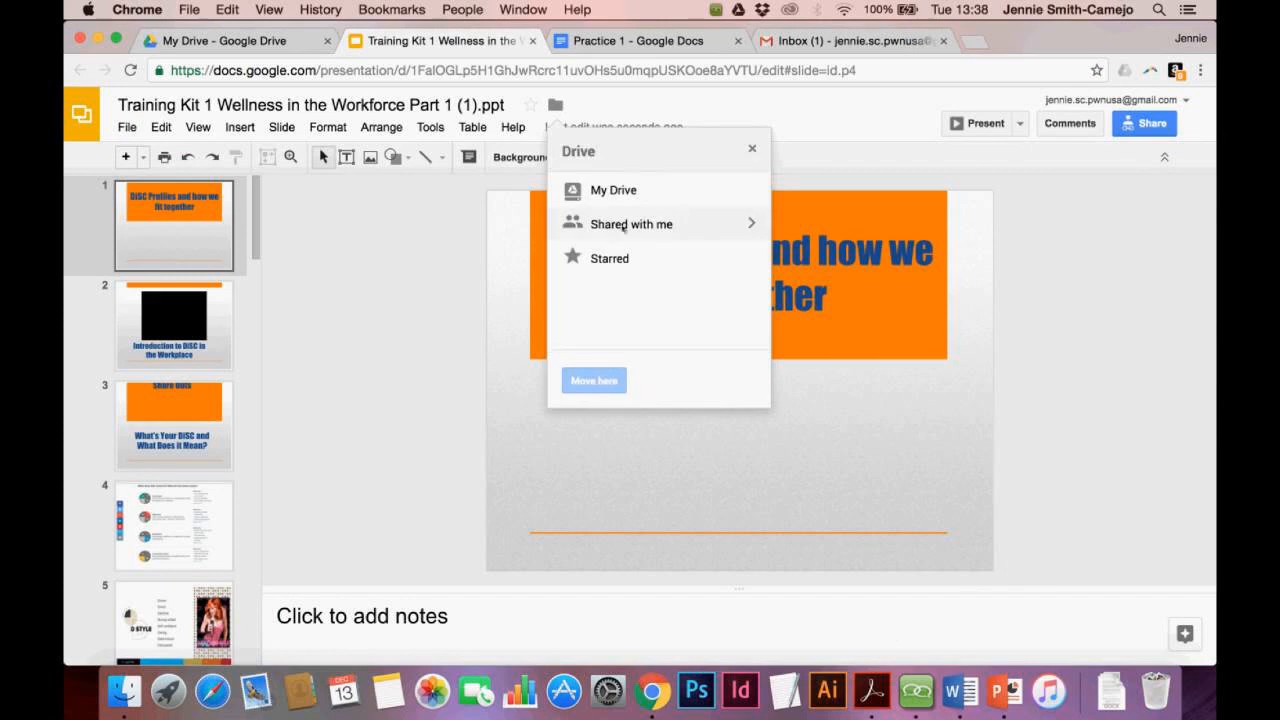
{"action": "left_click", "coordinate": [756, 190]}
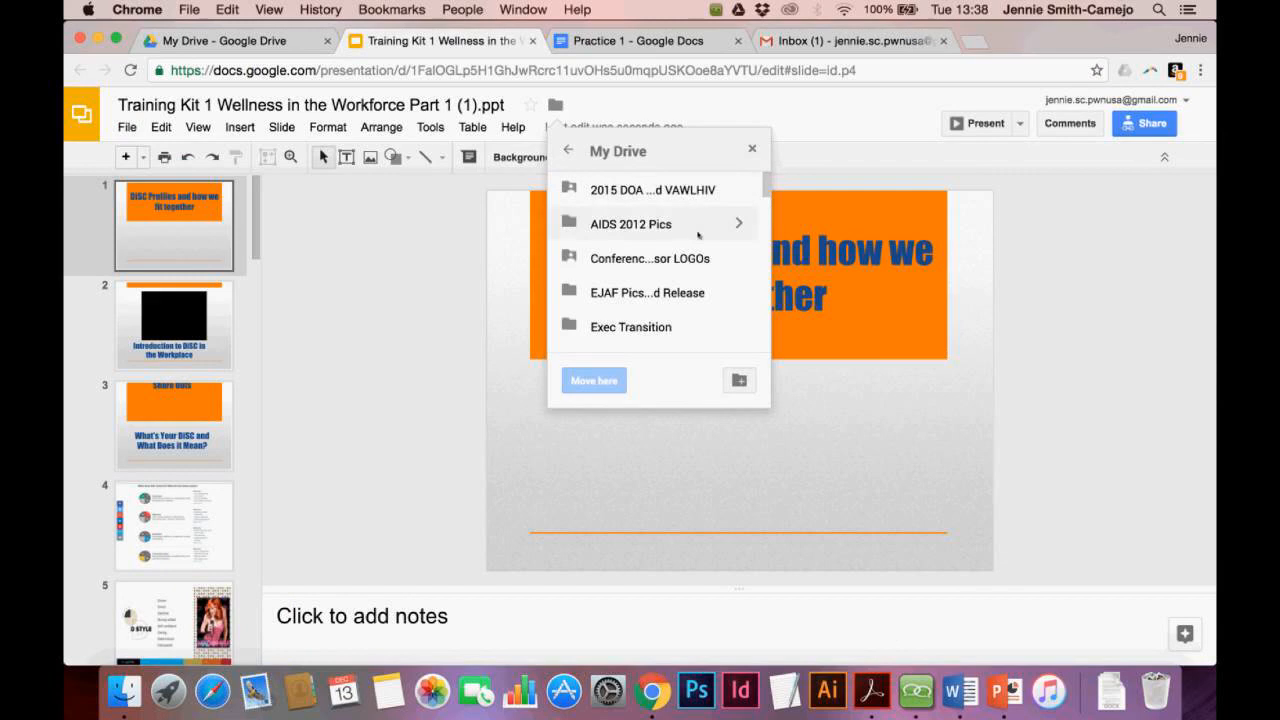
{"action": "scroll", "coordinate": [698, 235], "scroll_direction": "down", "scroll_amount": 5}
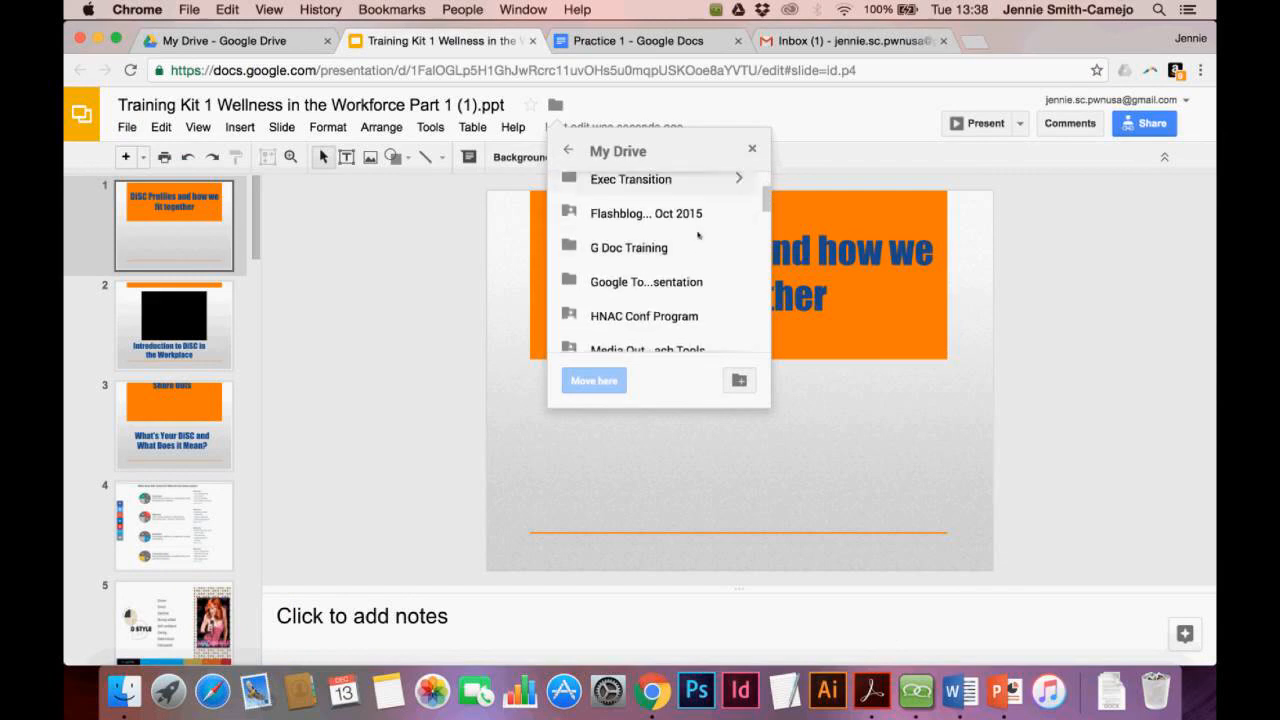
{"action": "scroll", "coordinate": [698, 235], "scroll_direction": "down", "scroll_amount": 1}
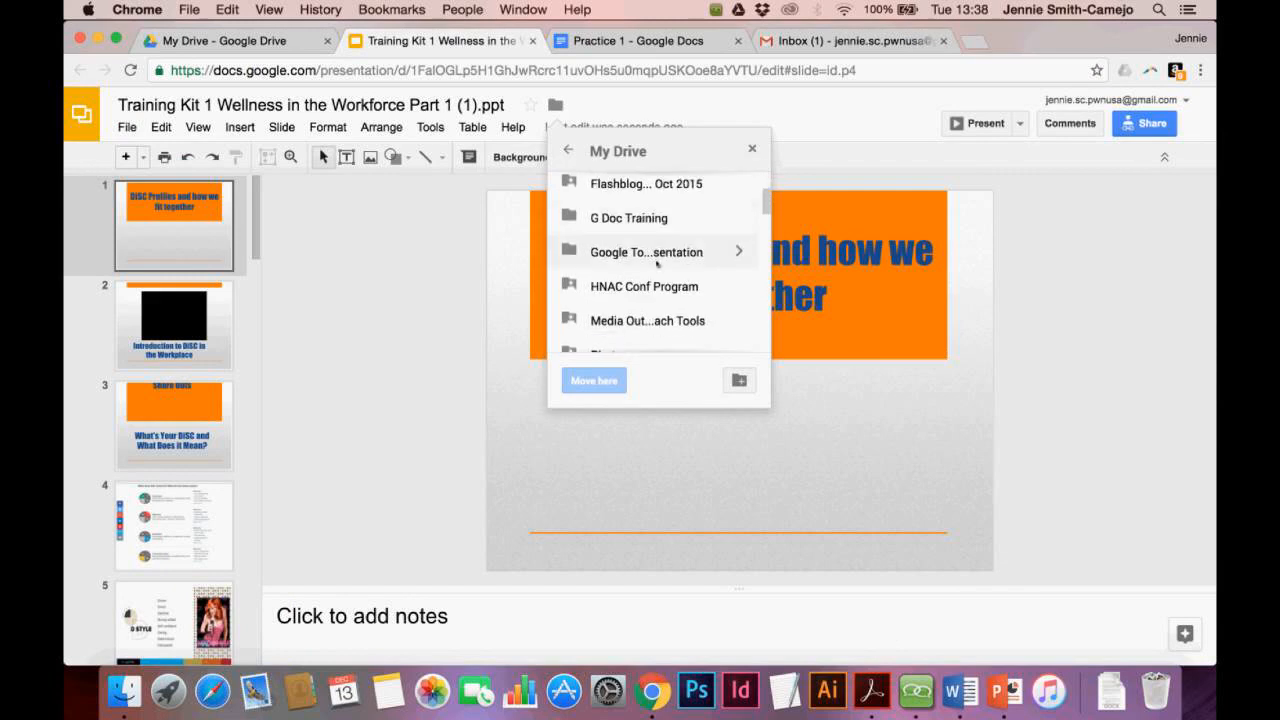
{"action": "left_click", "coordinate": [652, 253]}
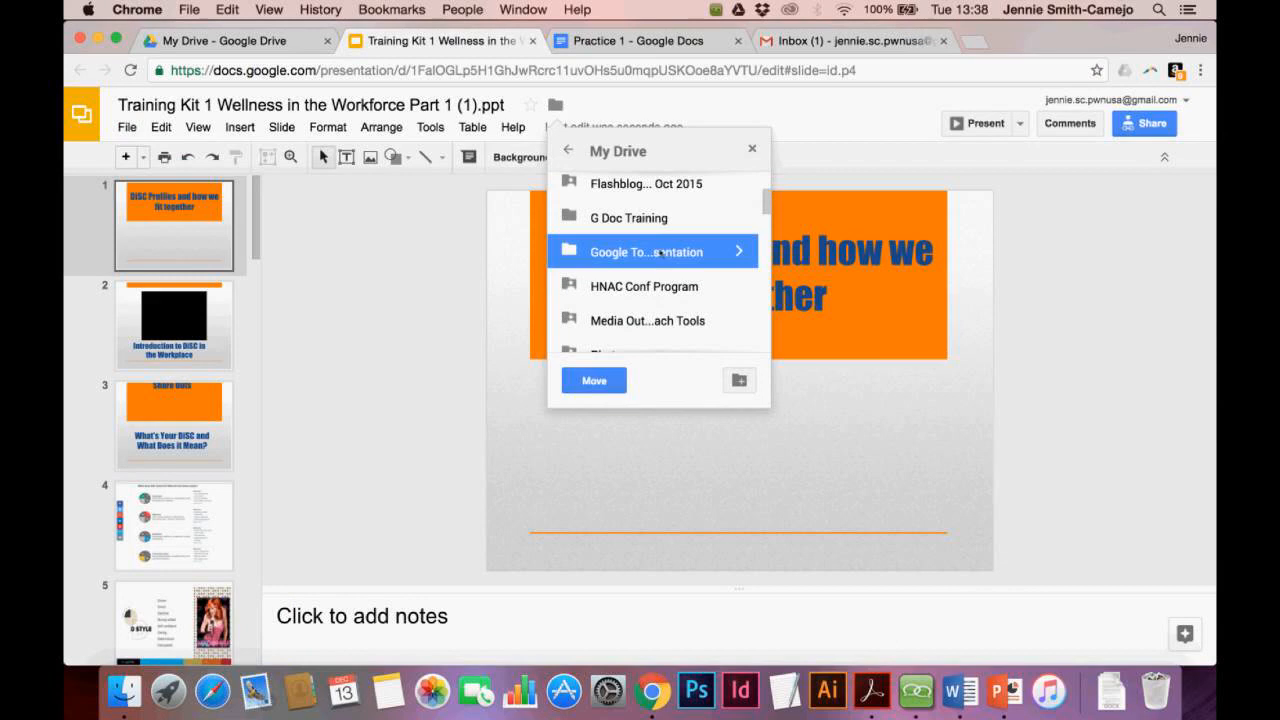
{"action": "left_click", "coordinate": [601, 382]}
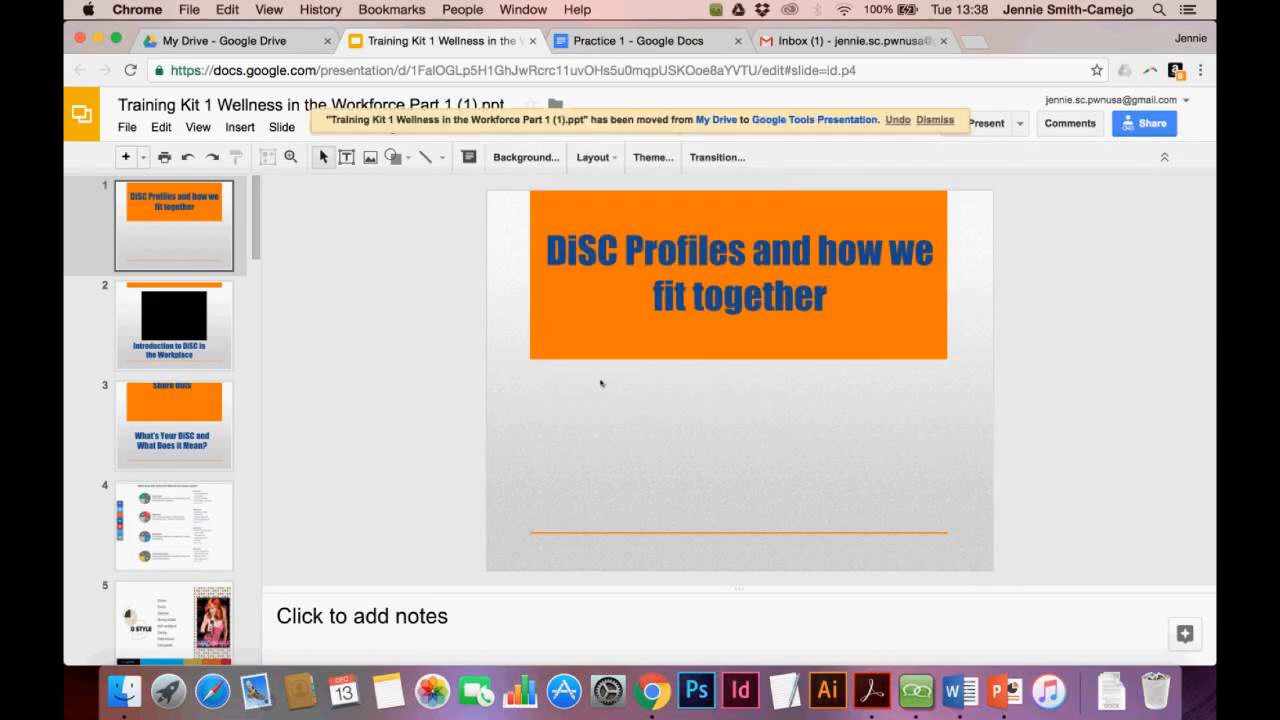
{"action": "left_click", "coordinate": [258, 41]}
{"action": "scroll", "coordinate": [436, 432], "scroll_direction": "up", "scroll_amount": 2}
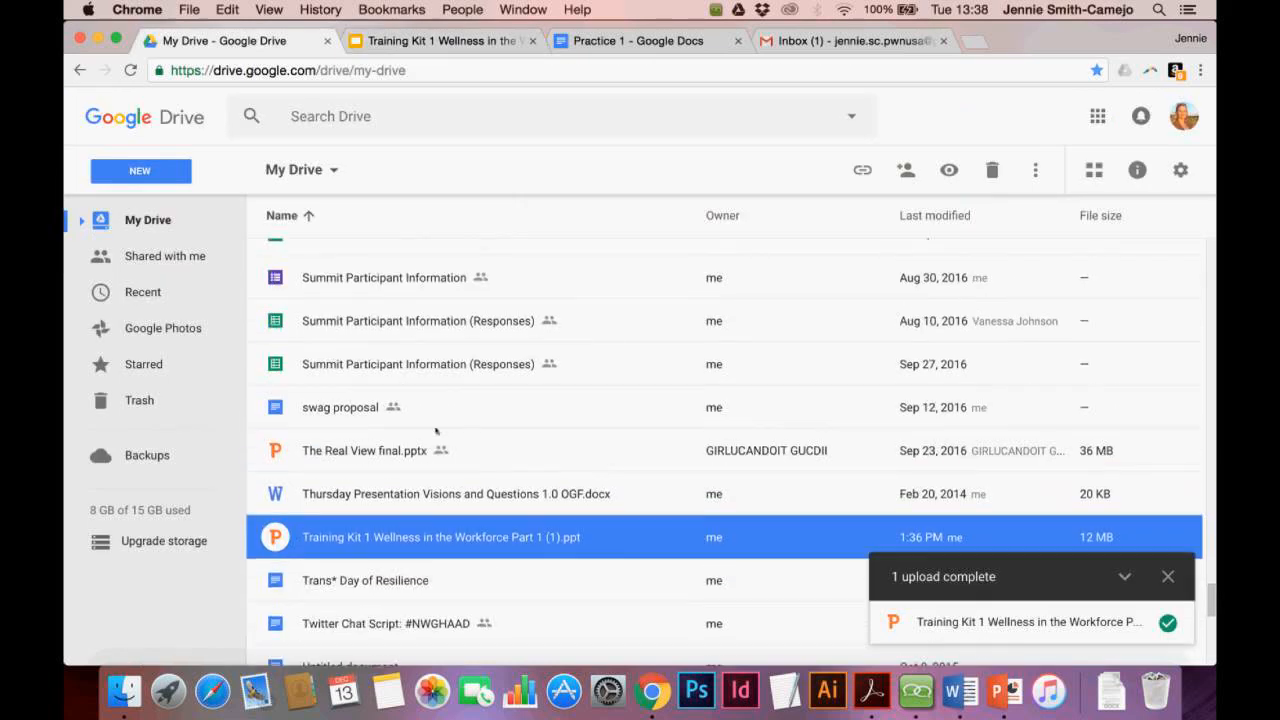
Reload My Drive and open the Google Tools Presentation folder containing Practice 1 and Training Kit
{"action": "scroll", "coordinate": [436, 432], "scroll_direction": "up", "scroll_amount": 1}
{"action": "key", "text": "super+r"}
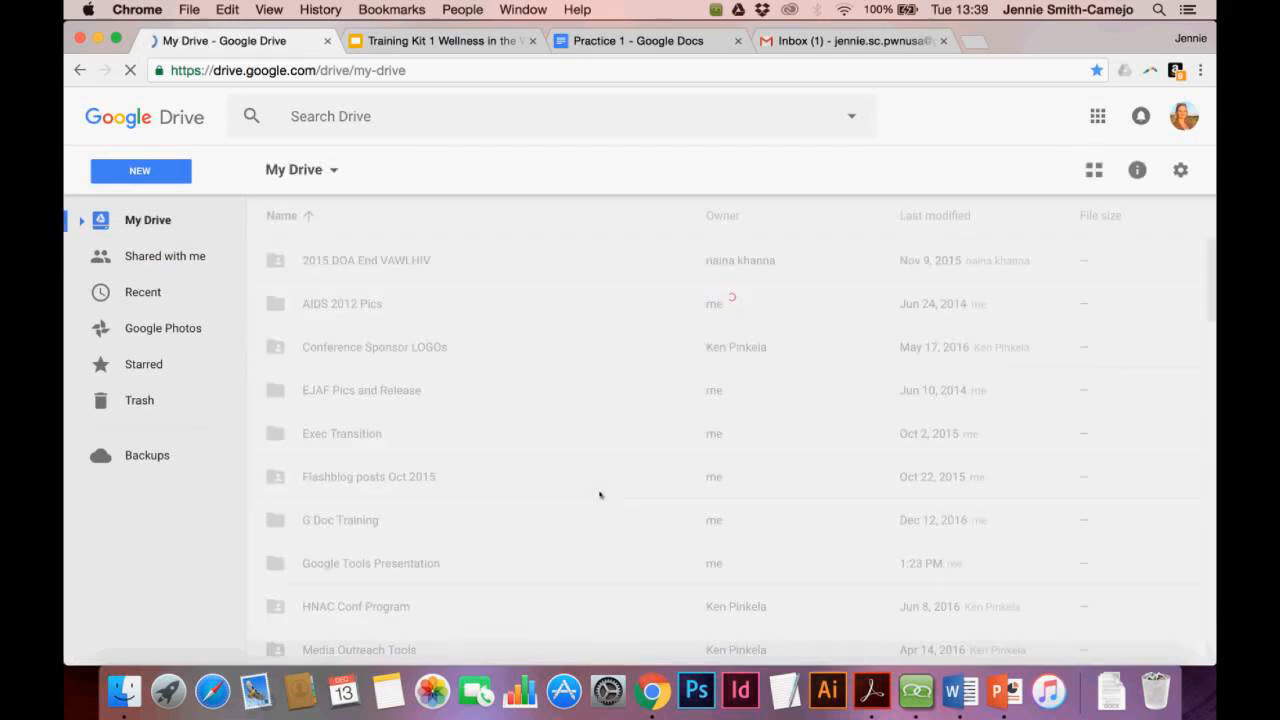
{"action": "scroll", "coordinate": [600, 494], "scroll_direction": "down", "scroll_amount": 5}
{"action": "scroll", "coordinate": [600, 494], "scroll_direction": "down", "scroll_amount": 15}
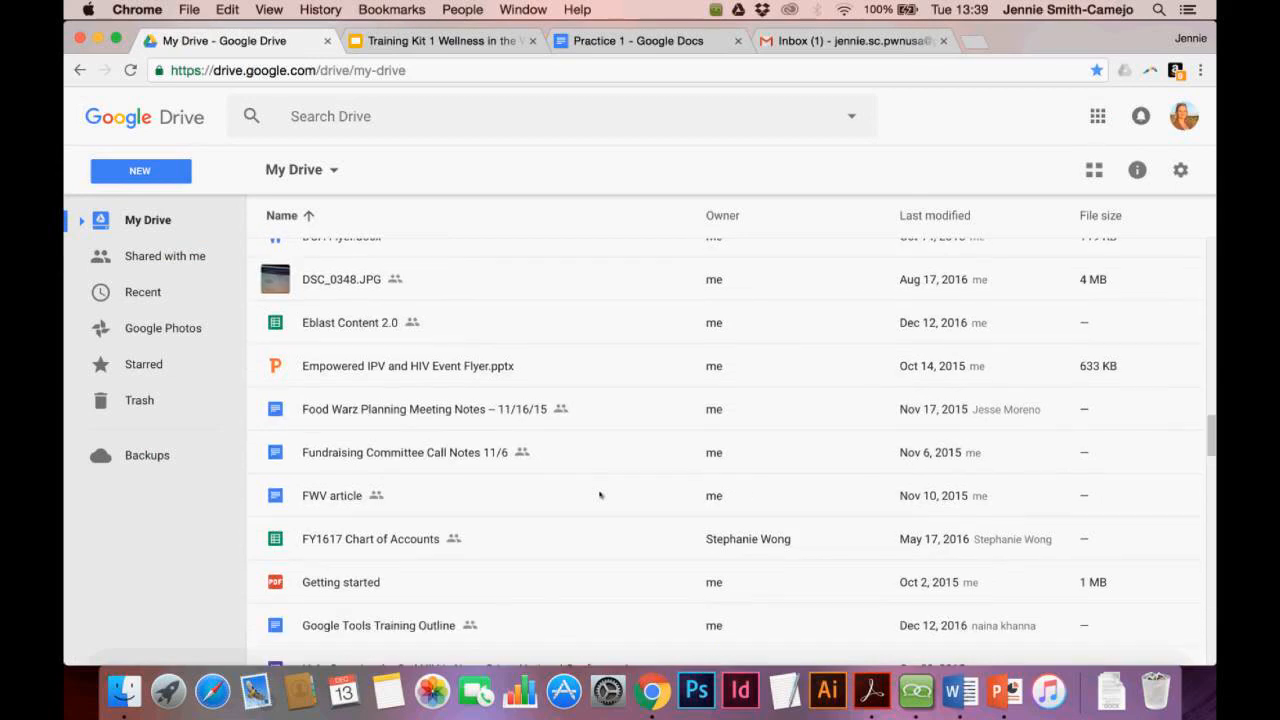
{"action": "scroll", "coordinate": [600, 494], "scroll_direction": "down", "scroll_amount": 20}
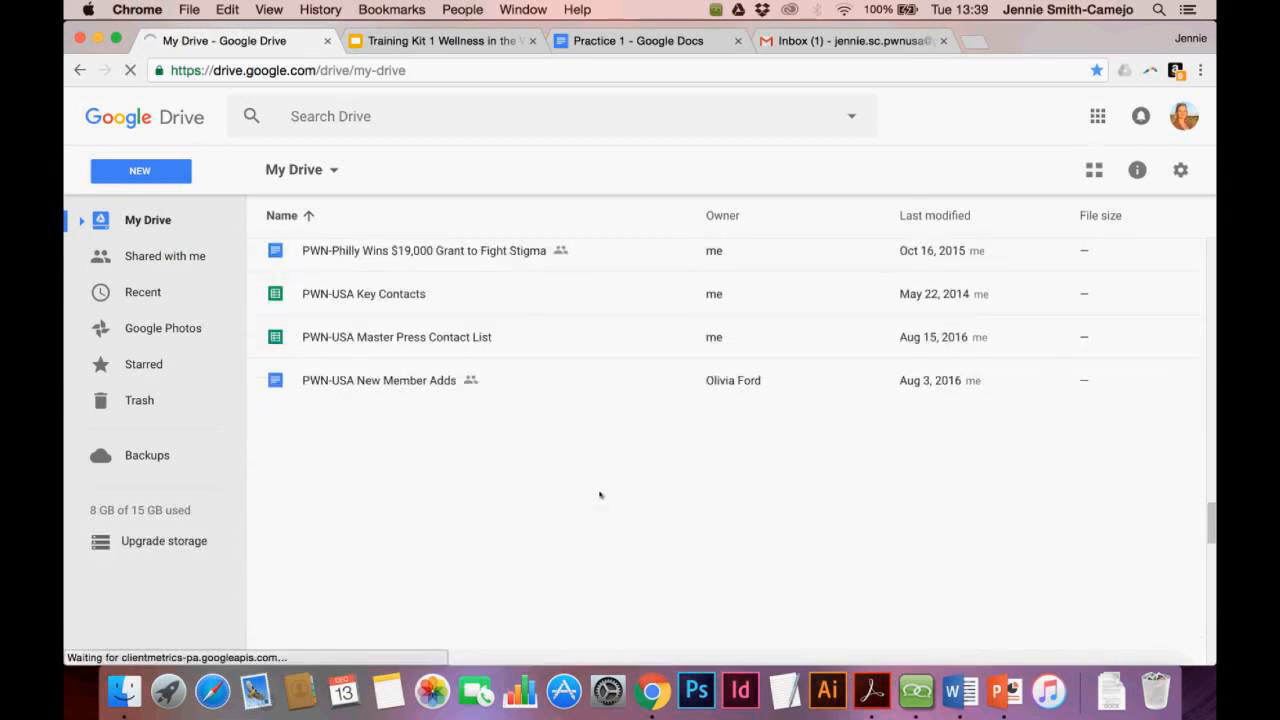
{"action": "scroll", "coordinate": [600, 494], "scroll_direction": "down", "scroll_amount": 5}
{"action": "scroll", "coordinate": [600, 494], "scroll_direction": "down", "scroll_amount": 5}
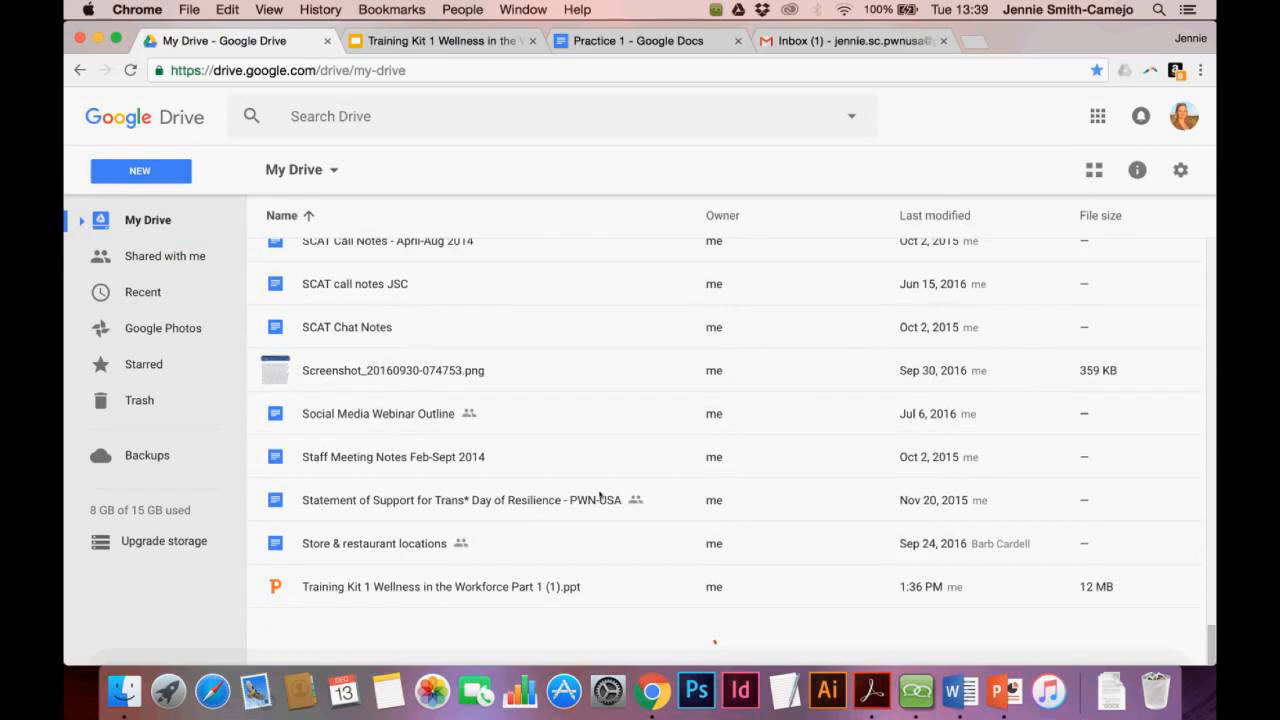
{"action": "scroll", "coordinate": [600, 494], "scroll_direction": "up", "scroll_amount": 5}
{"action": "scroll", "coordinate": [600, 494], "scroll_direction": "up", "scroll_amount": 10}
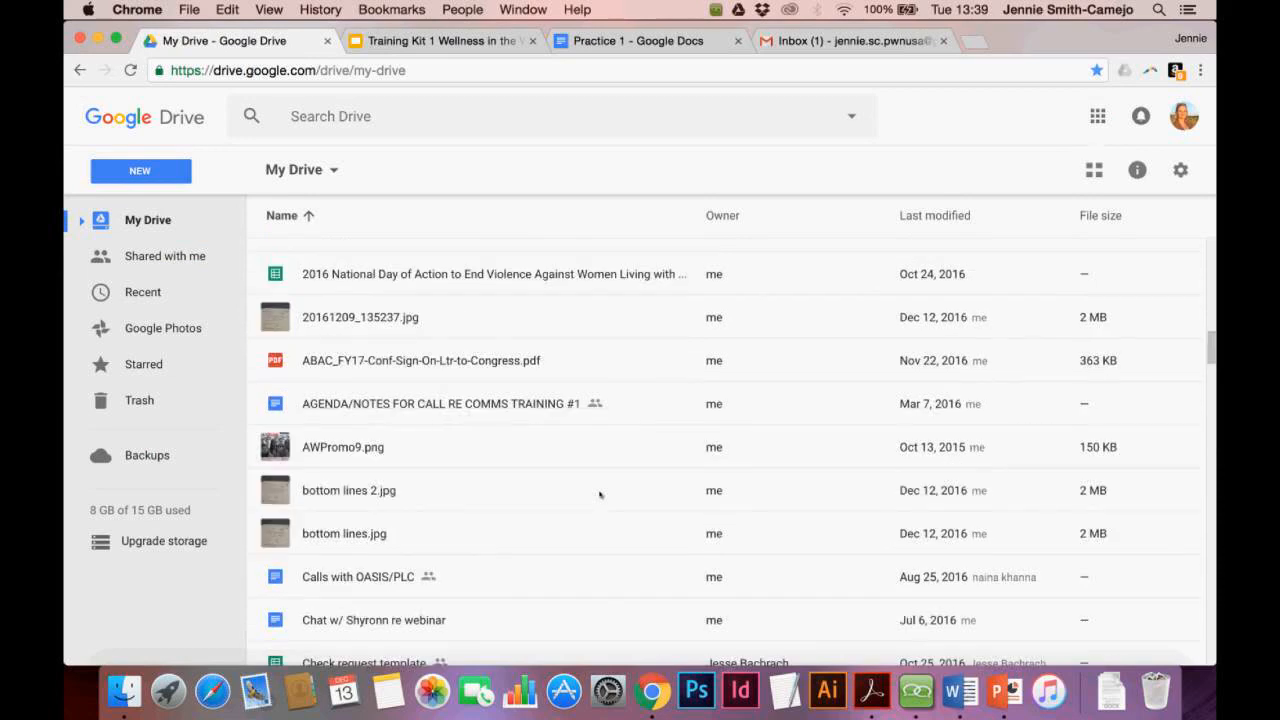
{"action": "scroll", "coordinate": [600, 494], "scroll_direction": "up", "scroll_amount": 10}
{"action": "scroll", "coordinate": [600, 494], "scroll_direction": "down", "scroll_amount": 2}
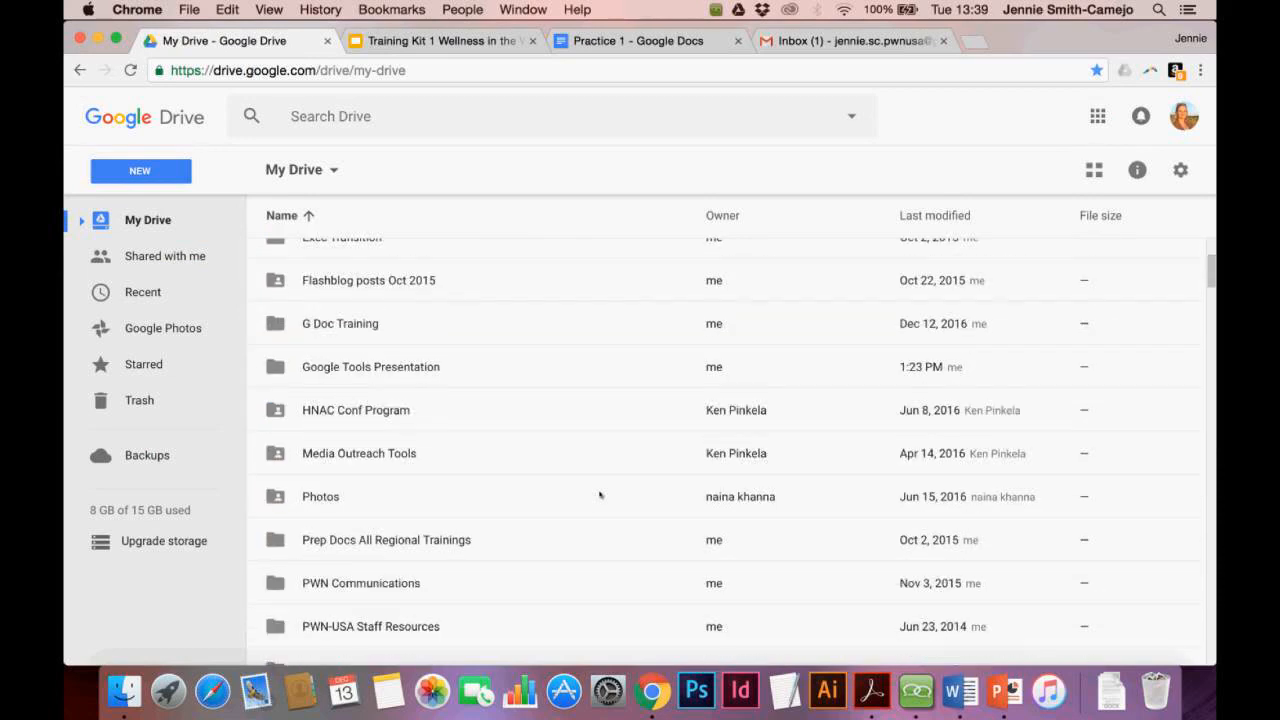
{"action": "double_click", "coordinate": [397, 370]}
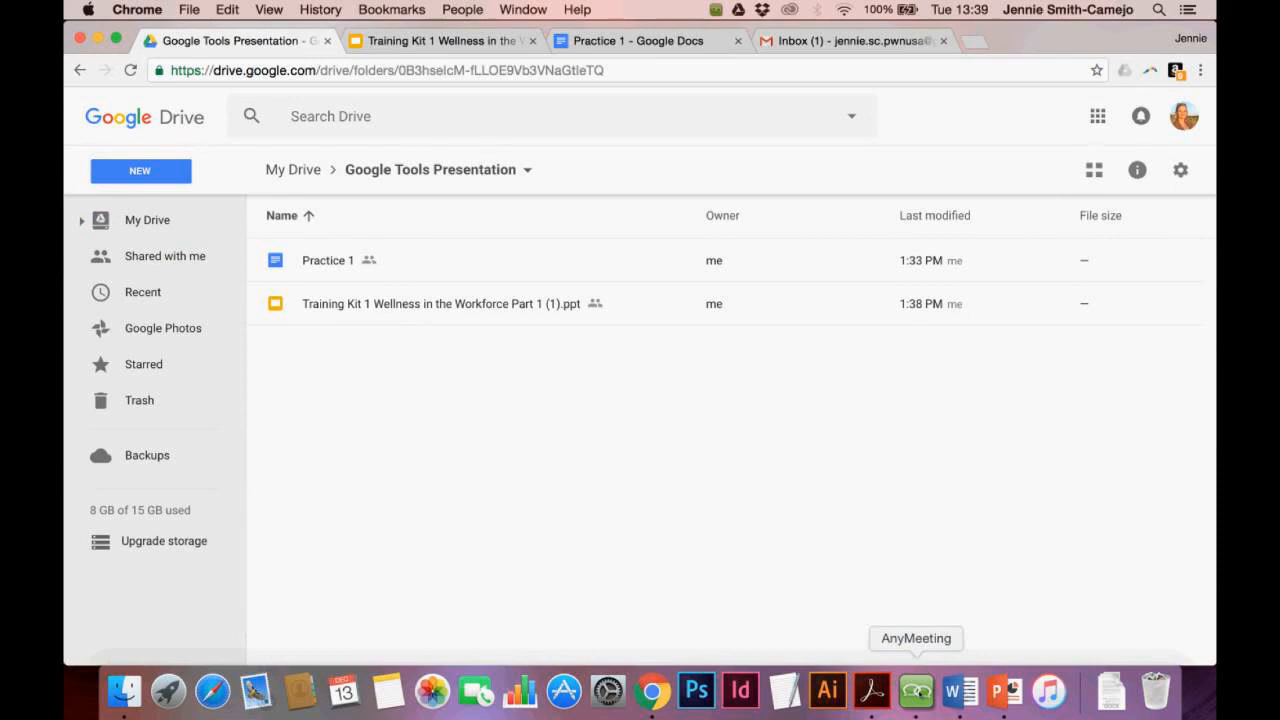
Check the AnyMeeting chat panel, then bring the Practice 1 document back in front
{"action": "left_click", "coordinate": [916, 690]}
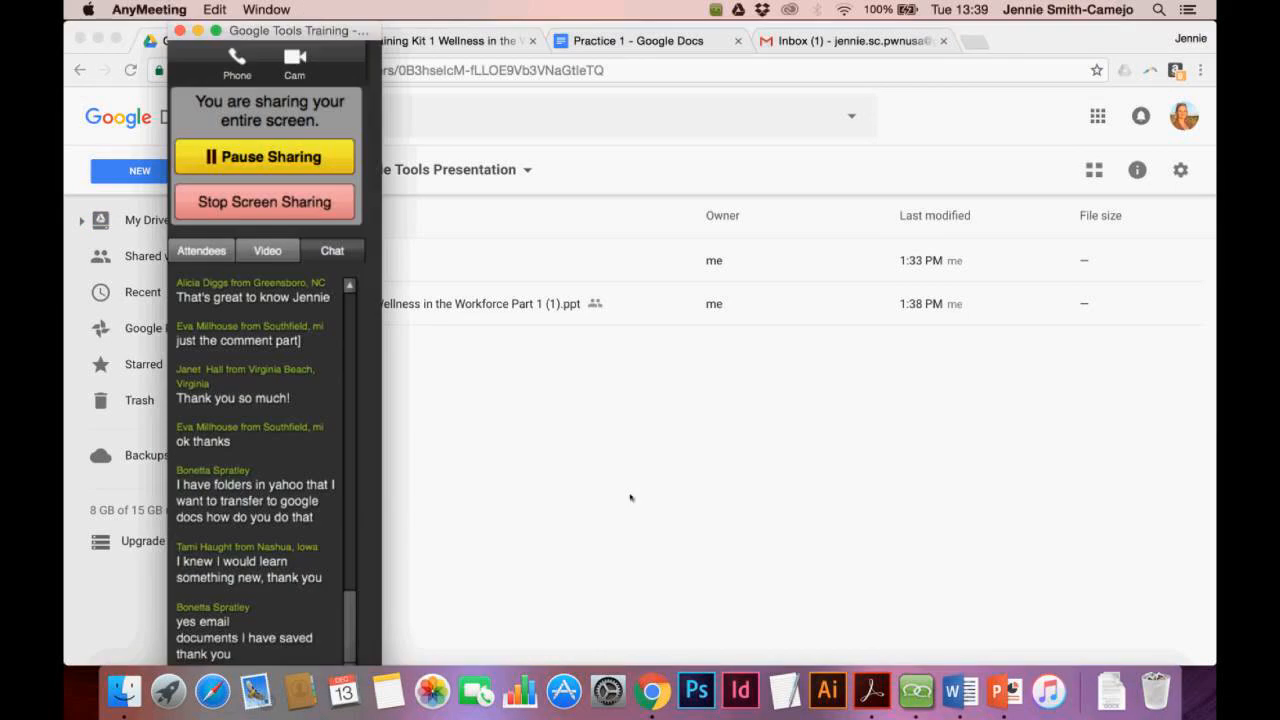
{"action": "left_click", "coordinate": [630, 497]}
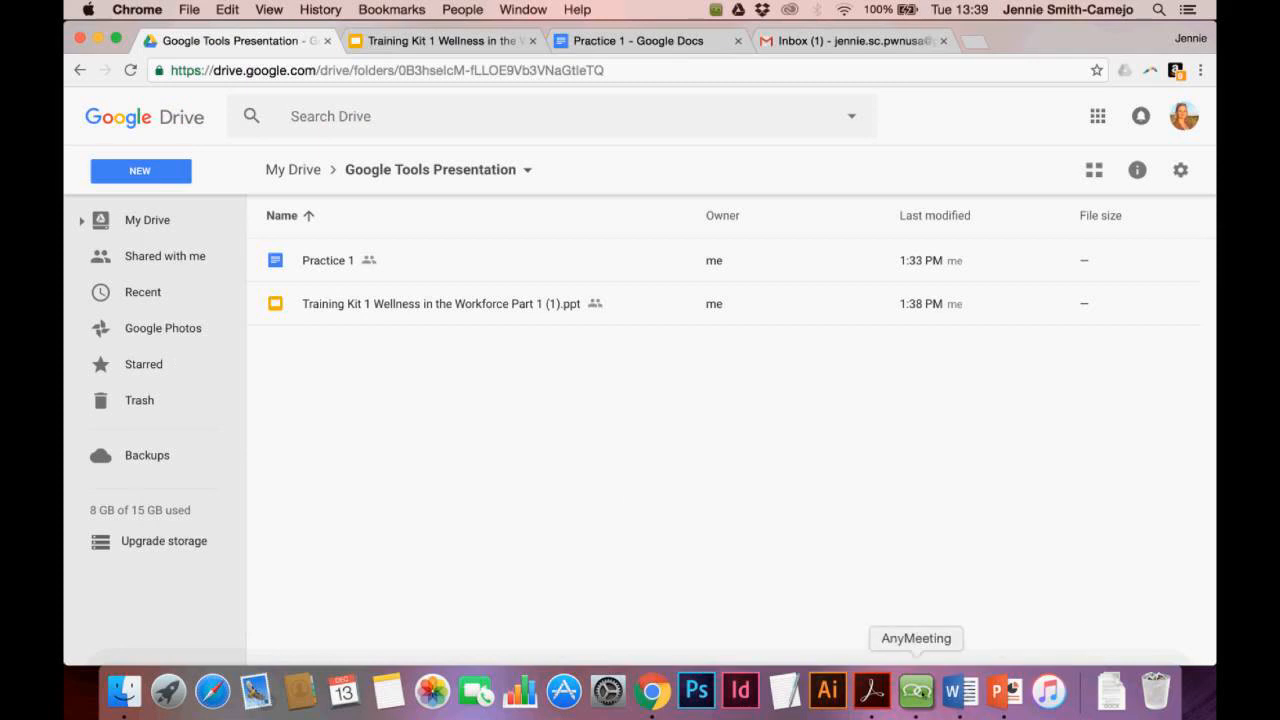
{"action": "left_click", "coordinate": [916, 690]}
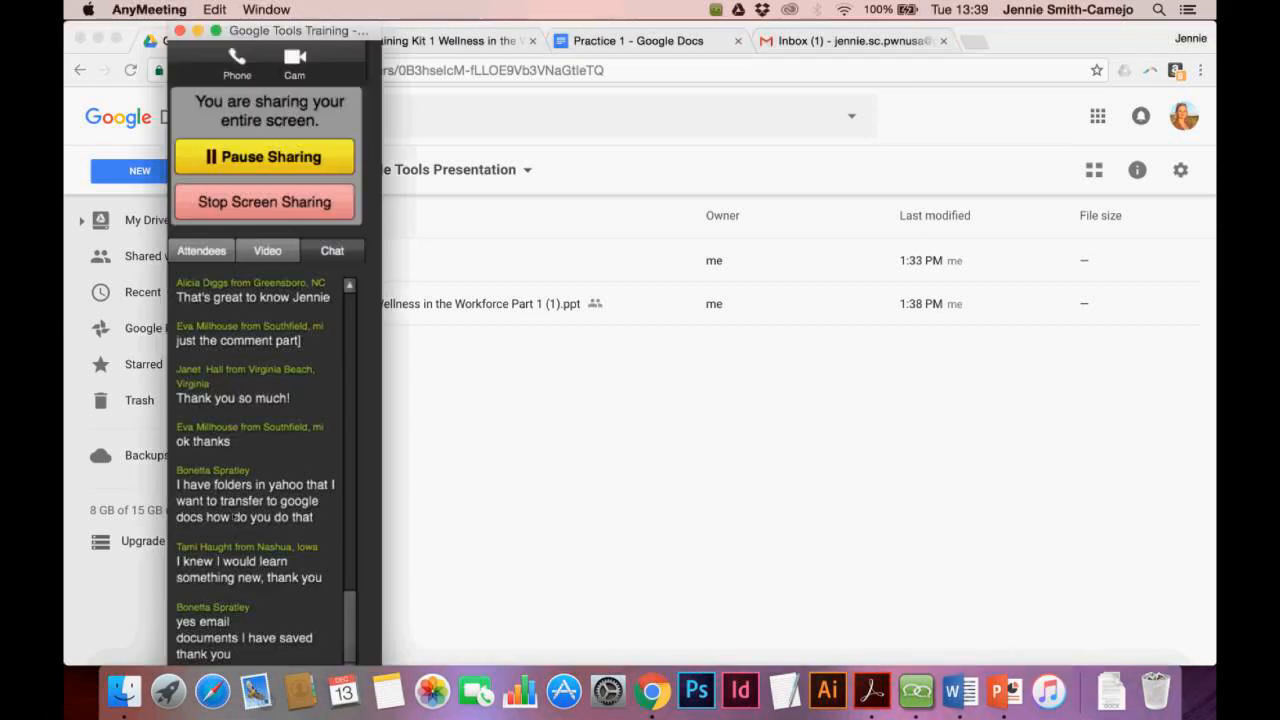
{"action": "left_click", "coordinate": [524, 496]}
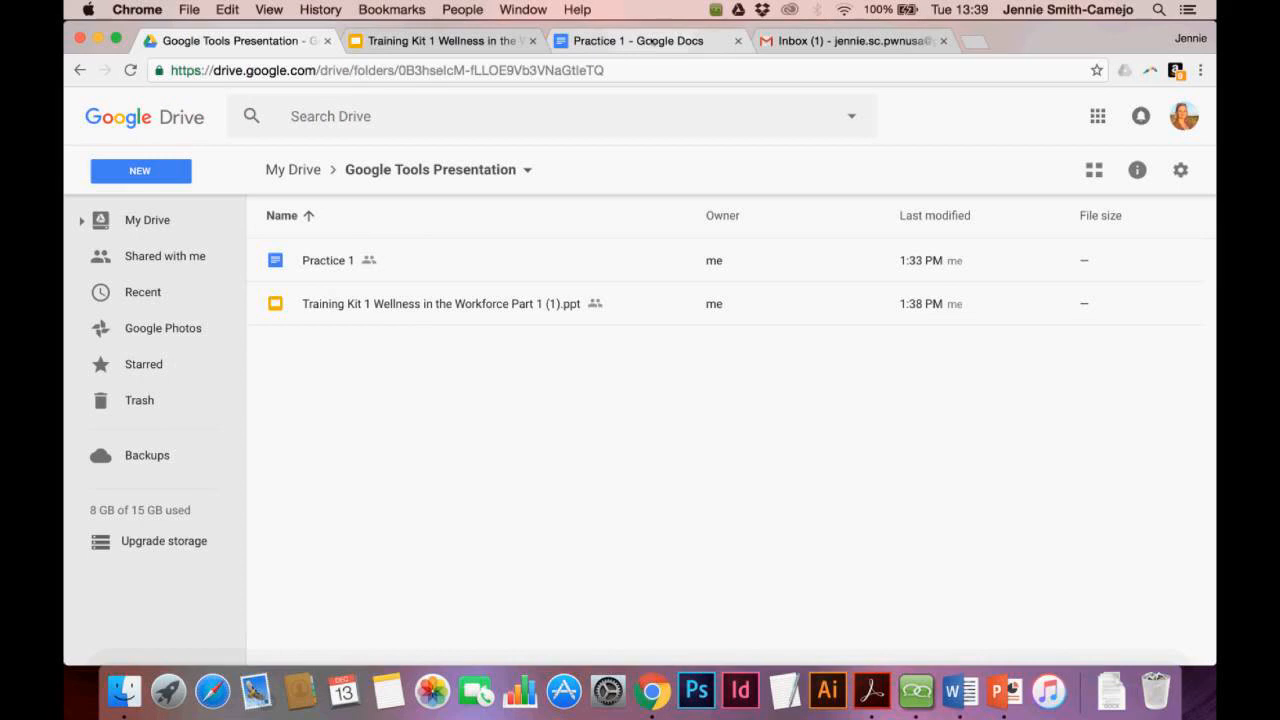
{"action": "left_click", "coordinate": [652, 42]}
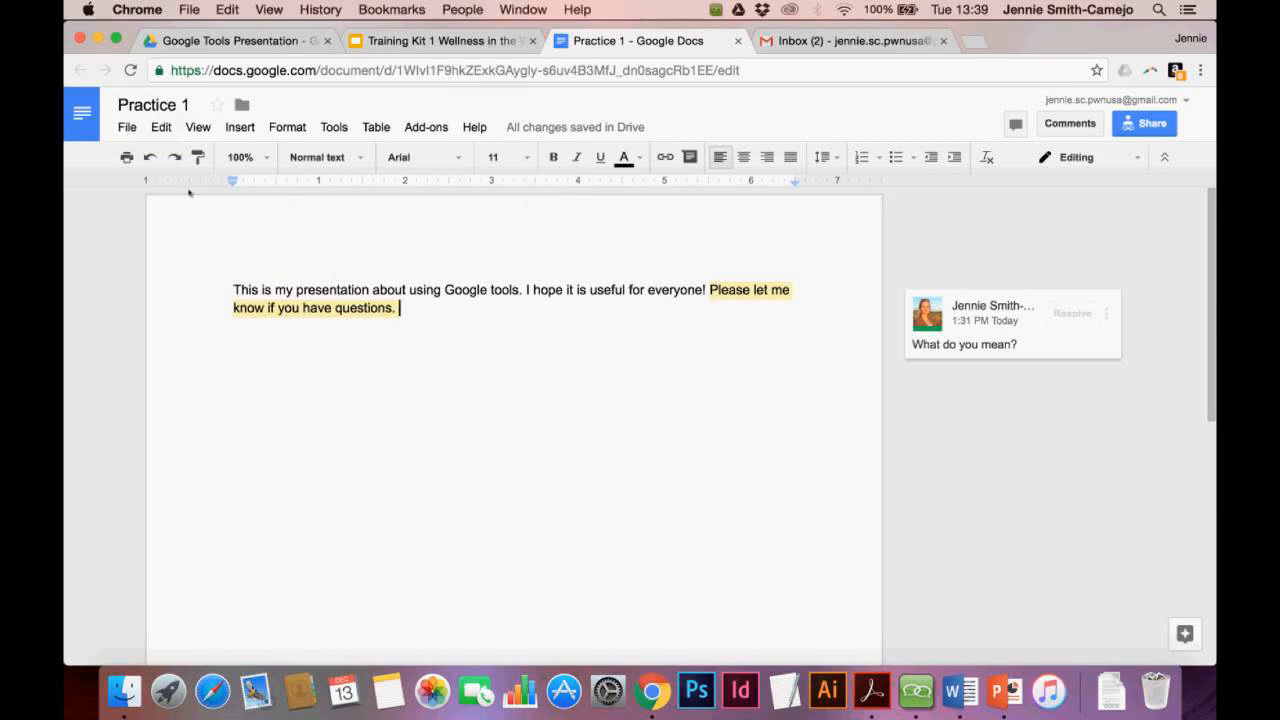
Download Practice 1 as Practice1.docx, view it in Word, then close Word
{"action": "left_click", "coordinate": [127, 130]}
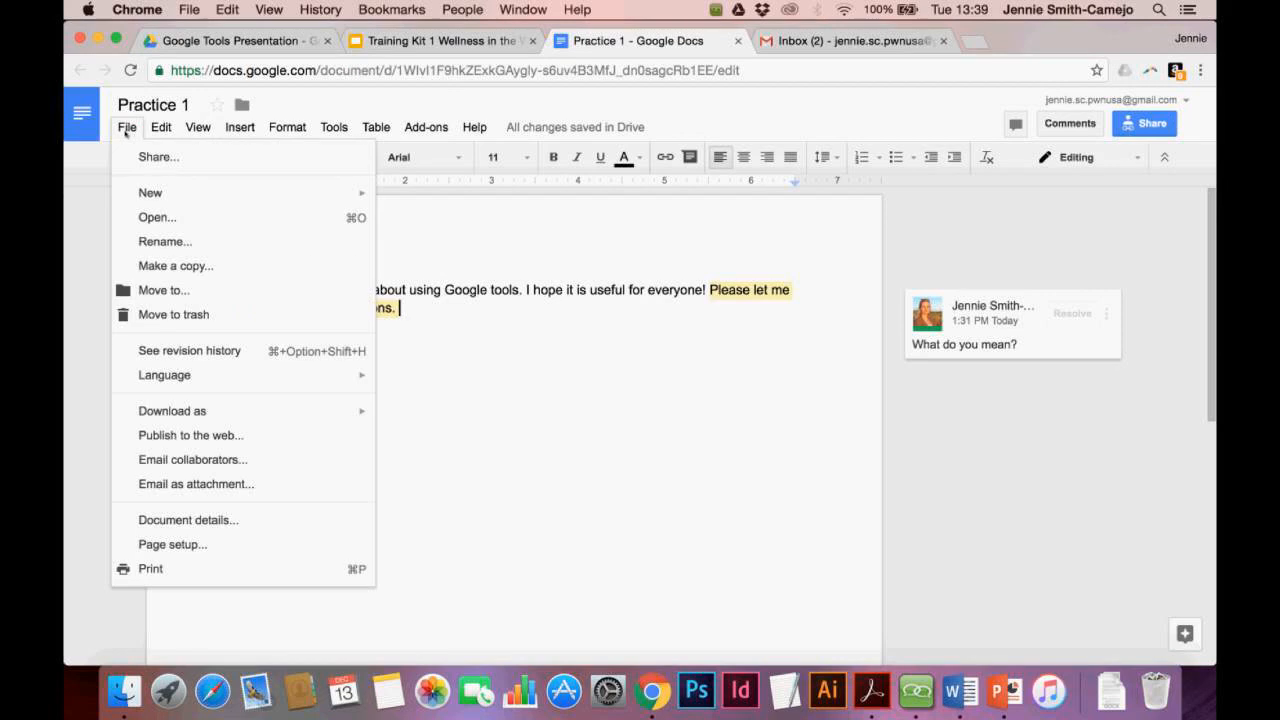
{"action": "mouse_move", "coordinate": [175, 409]}
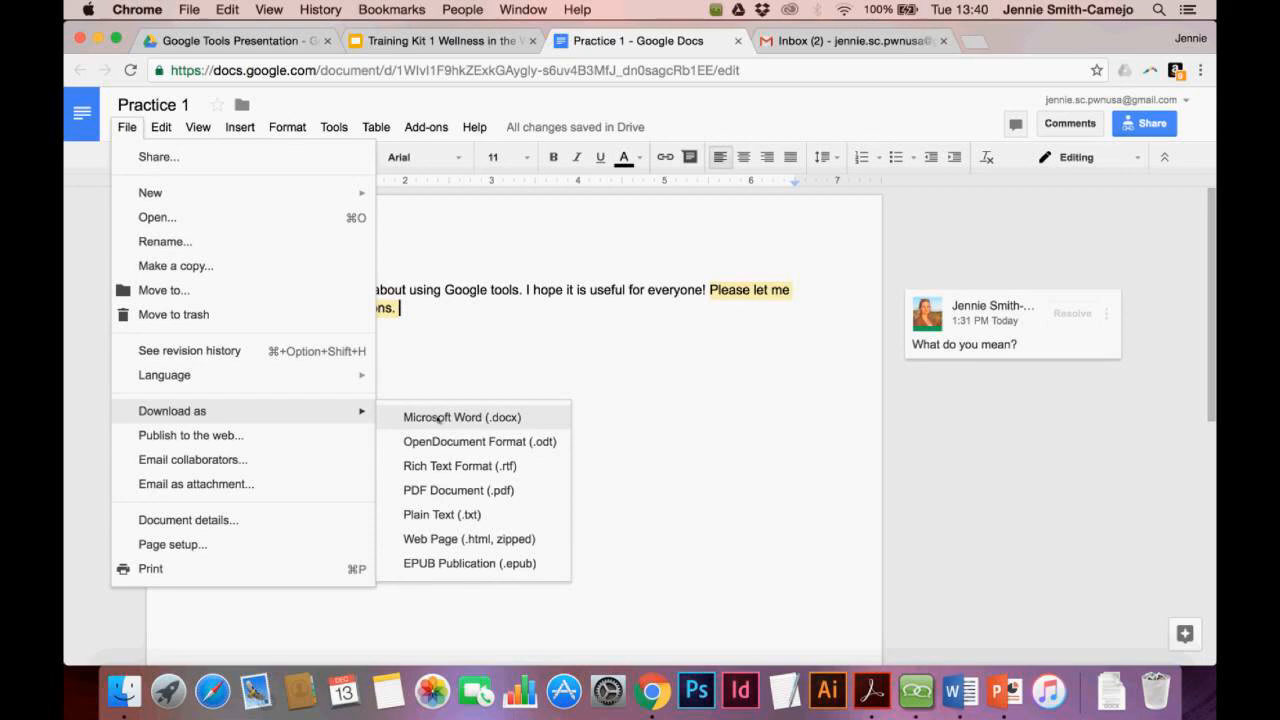
{"action": "left_click", "coordinate": [440, 418]}
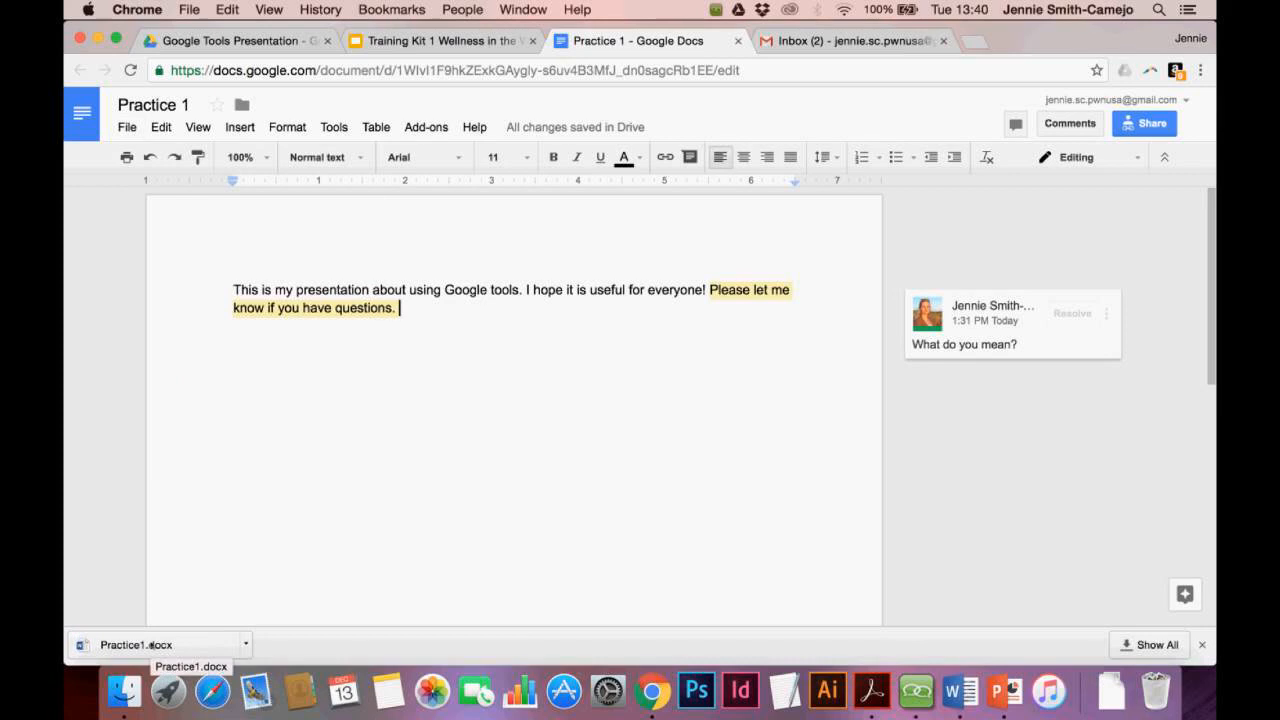
{"action": "left_click", "coordinate": [150, 645]}
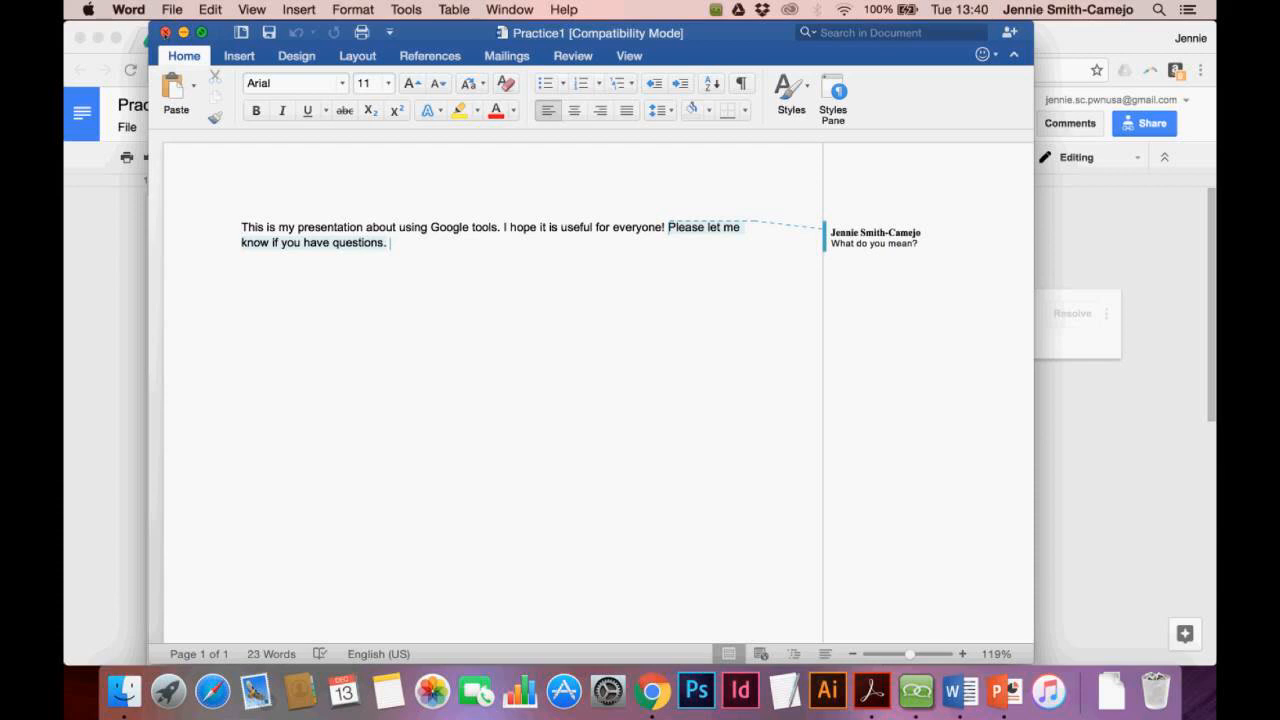
{"action": "left_click", "coordinate": [166, 32]}
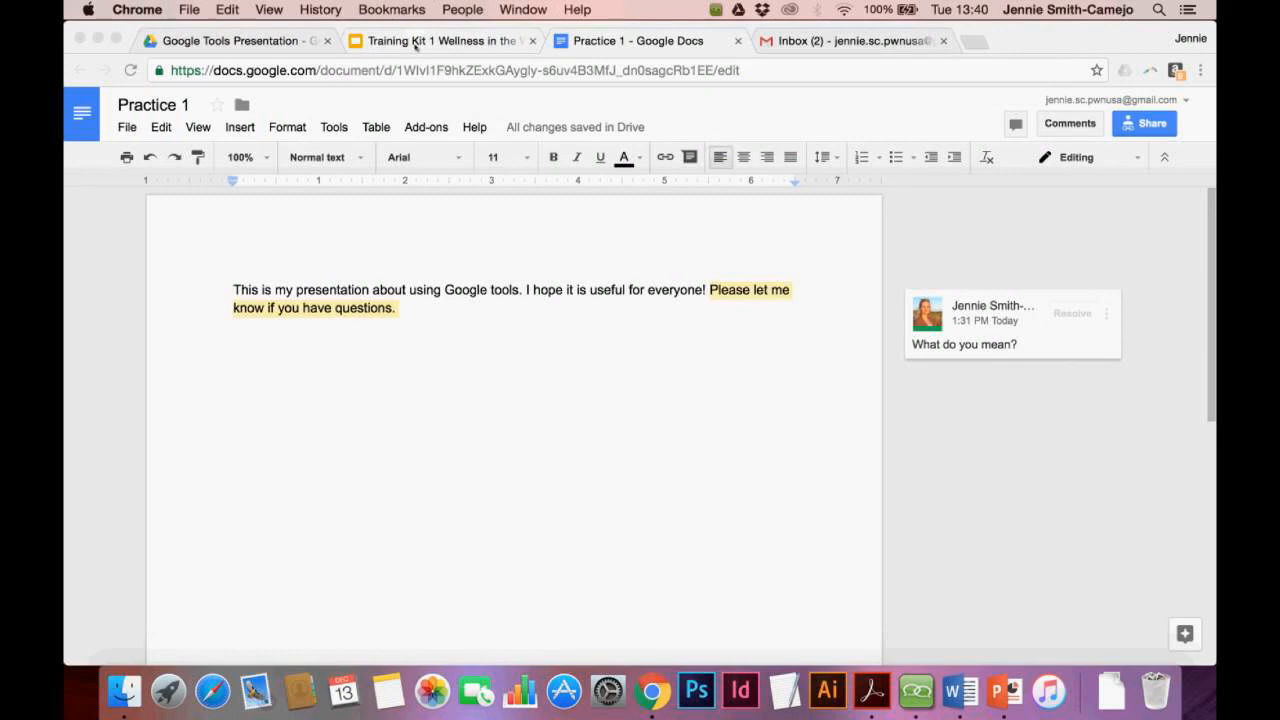
Download the Training Kit presentation as .pptx, view it in PowerPoint, then close PowerPoint
{"action": "left_click", "coordinate": [415, 41]}
{"action": "left_click", "coordinate": [127, 127]}
{"action": "mouse_move", "coordinate": [172, 435]}
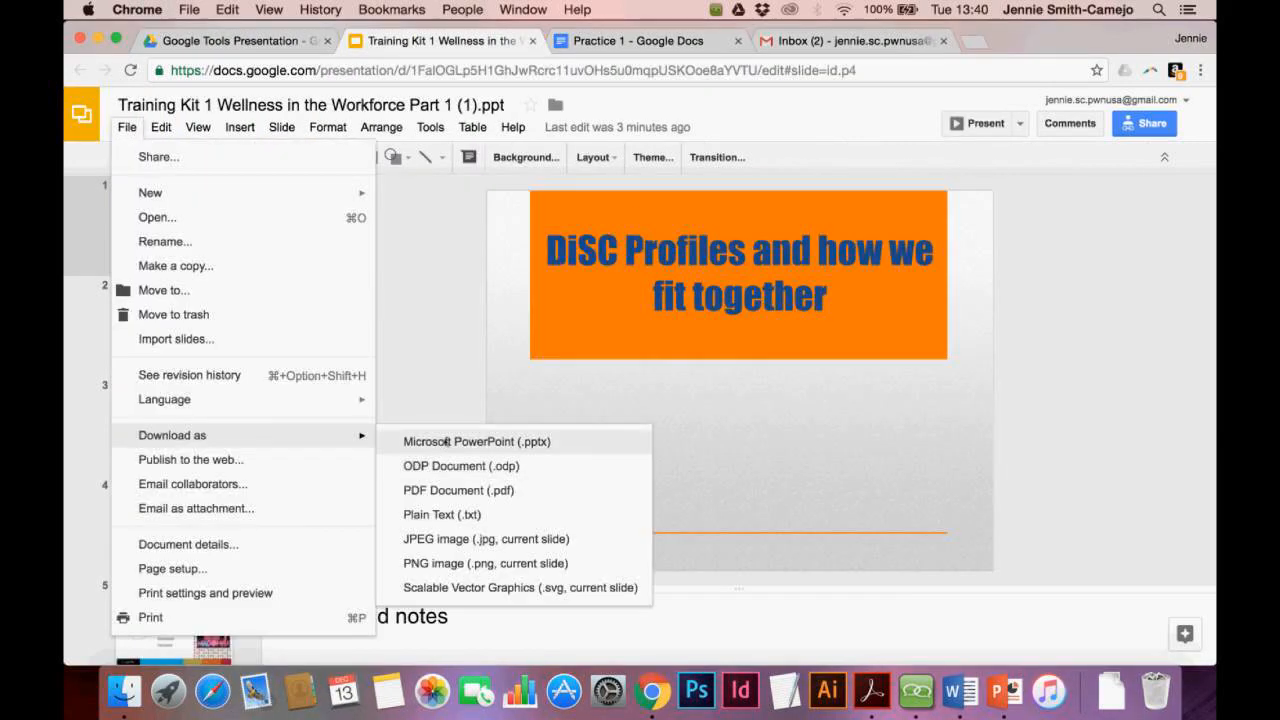
{"action": "left_click", "coordinate": [446, 442]}
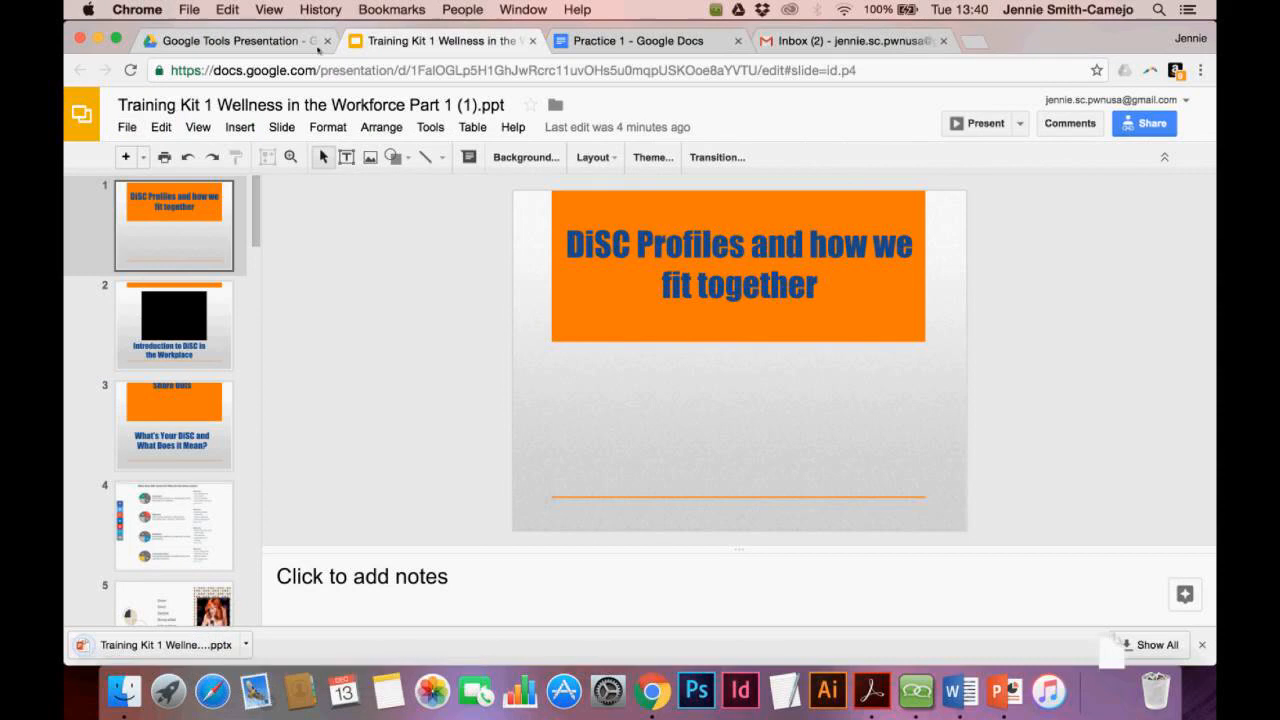
{"action": "left_click", "coordinate": [156, 646]}
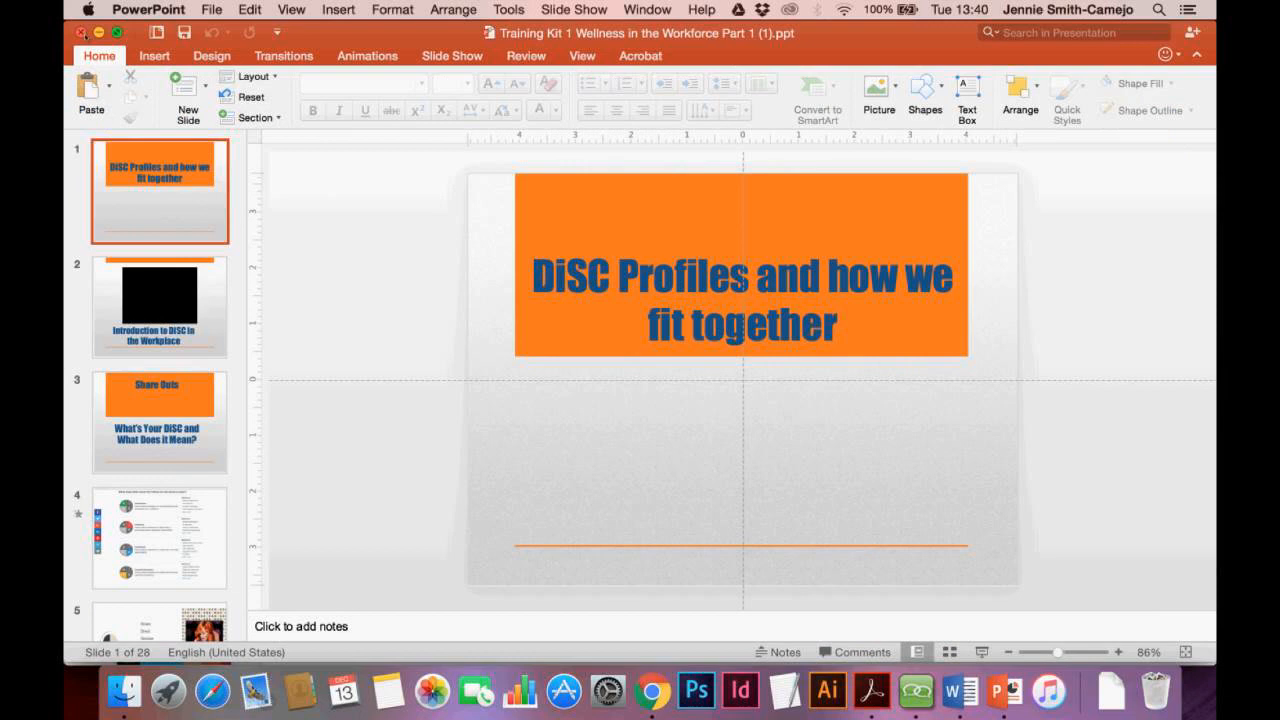
{"action": "left_click", "coordinate": [82, 33]}
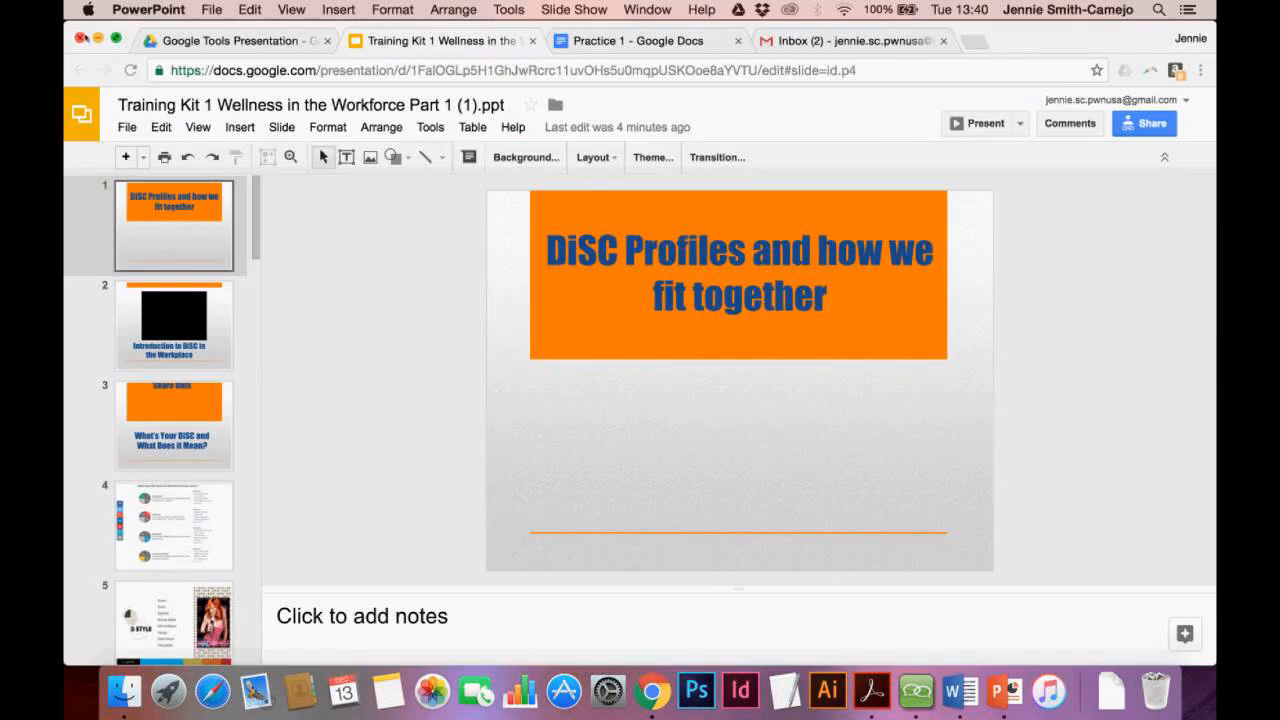
{"action": "left_click", "coordinate": [248, 41]}
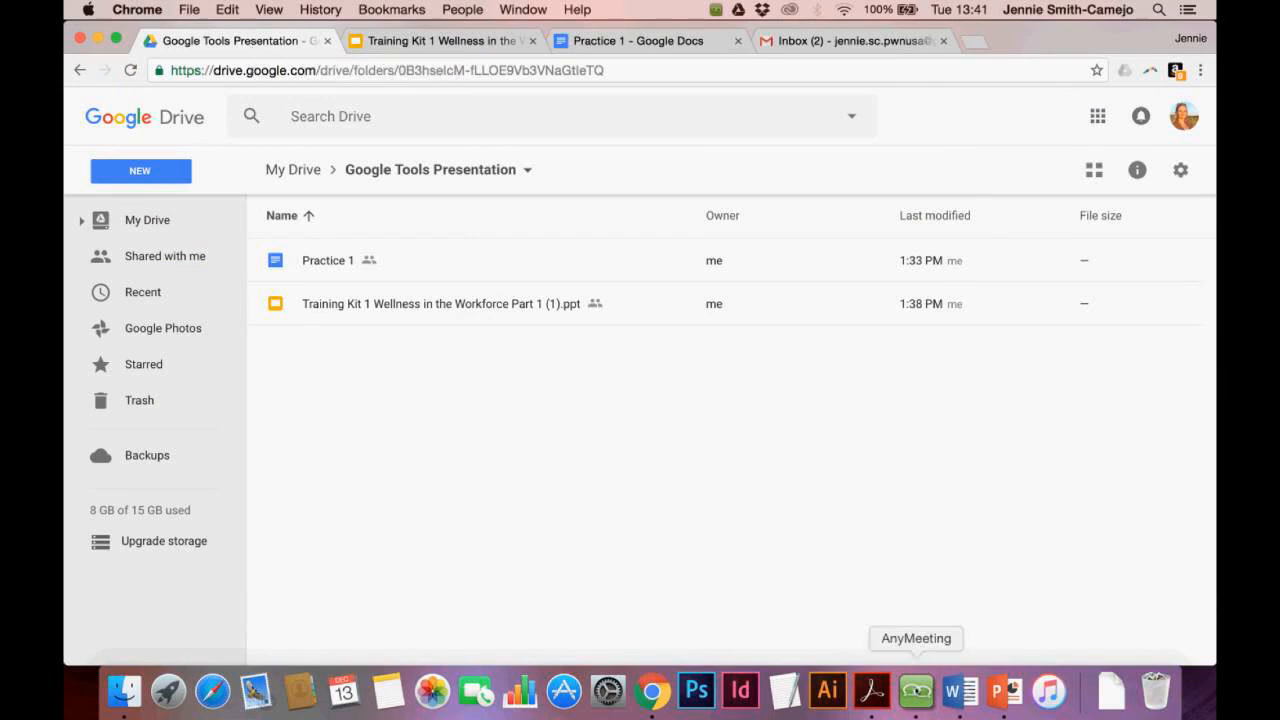
Glance at the AnyMeeting chat, then bring Google Drive back to the top-level My Drive list
{"action": "left_click", "coordinate": [916, 690]}
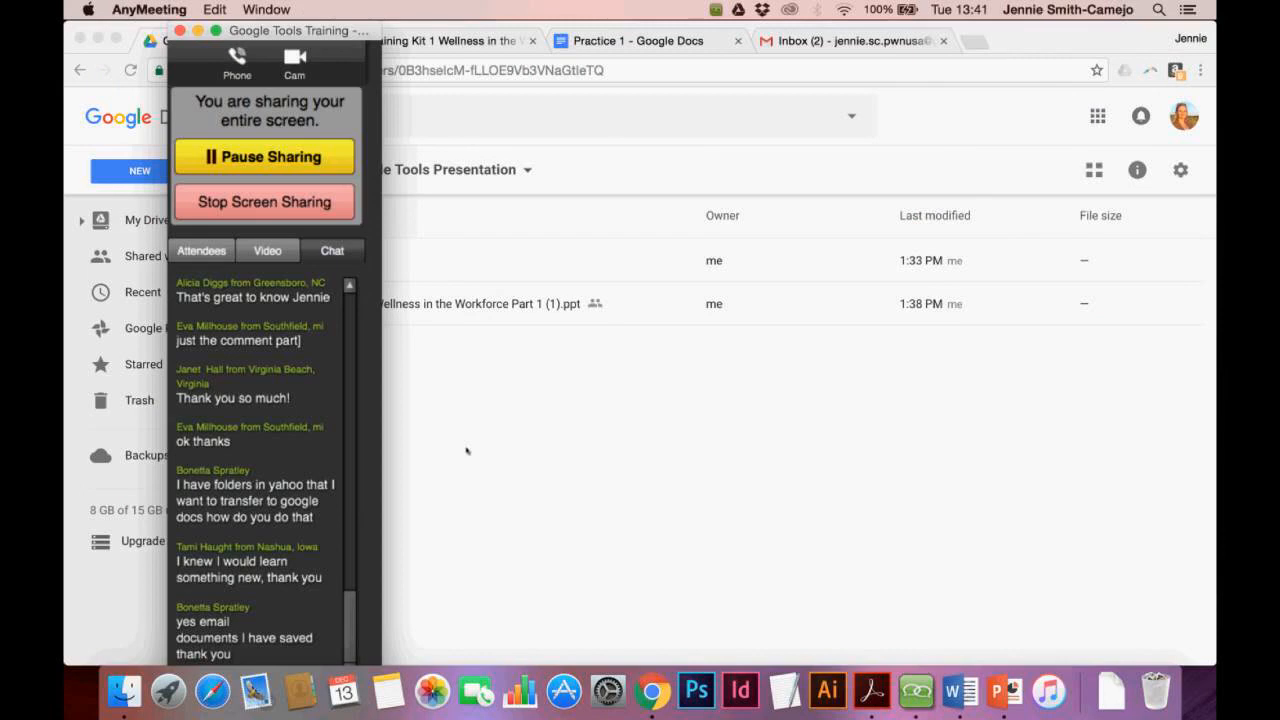
{"action": "left_click", "coordinate": [466, 451]}
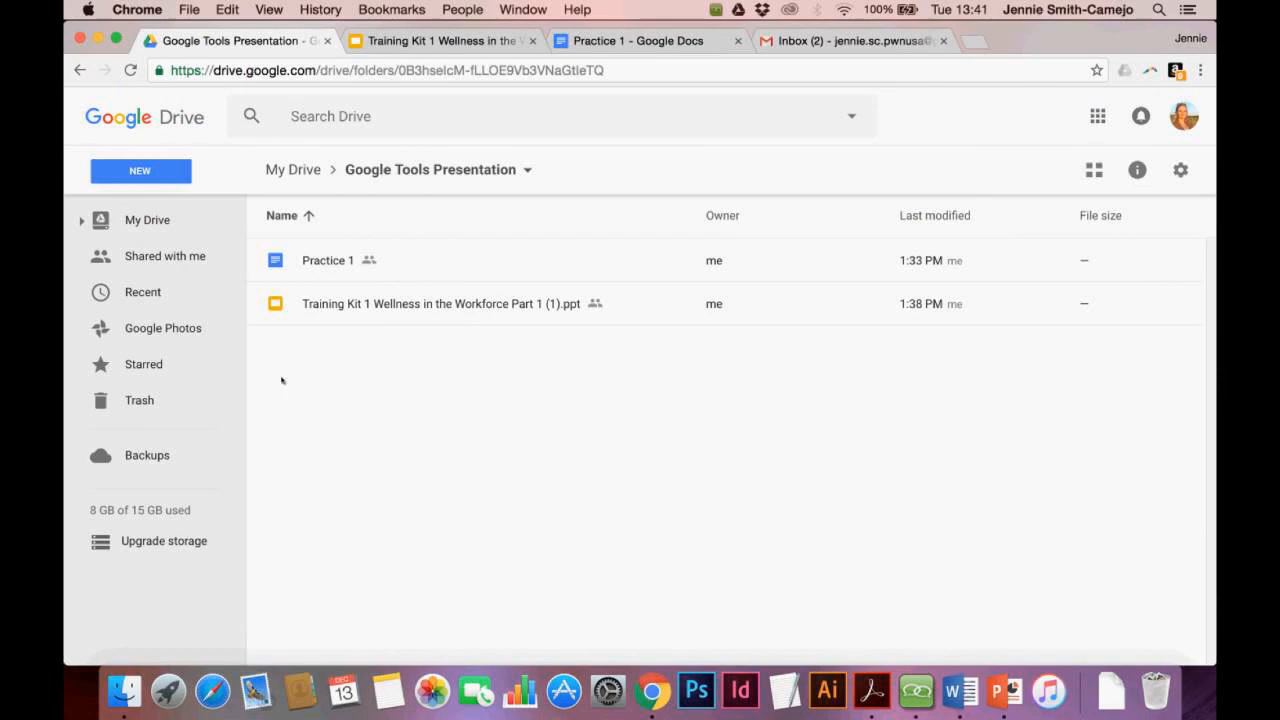
{"action": "left_click", "coordinate": [183, 180]}
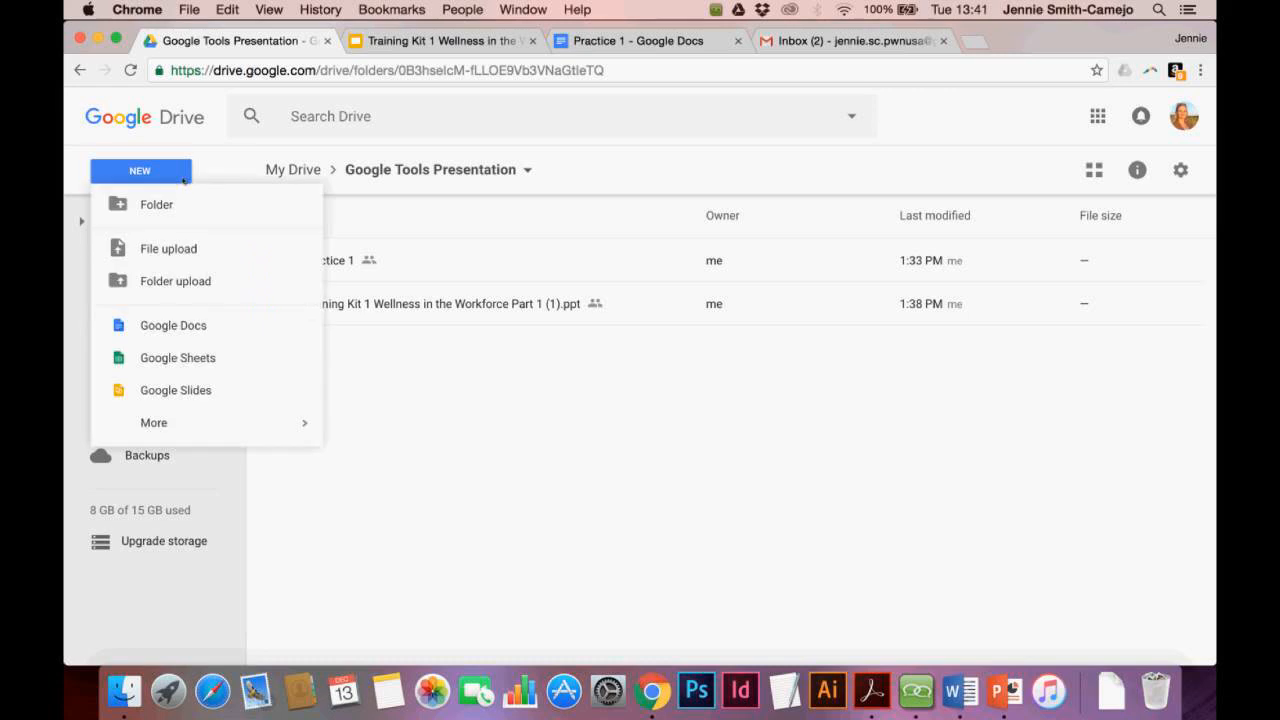
{"action": "left_click", "coordinate": [245, 157]}
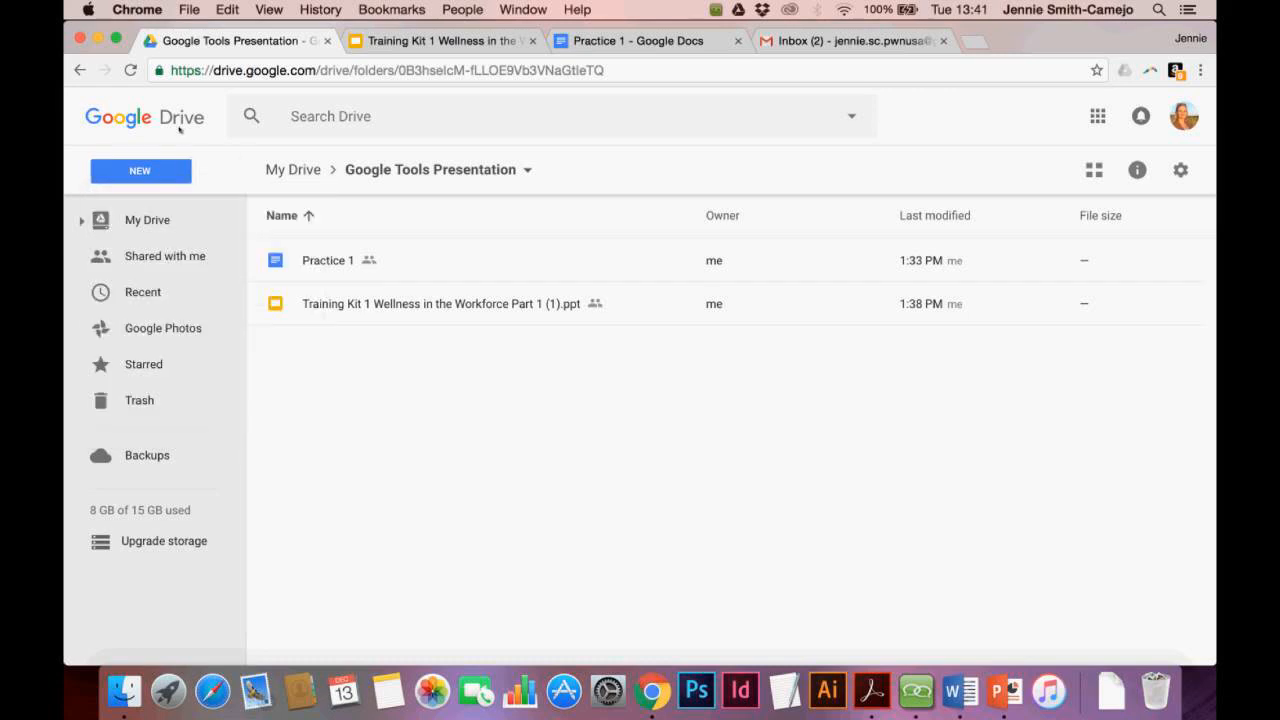
{"action": "left_click", "coordinate": [183, 127]}
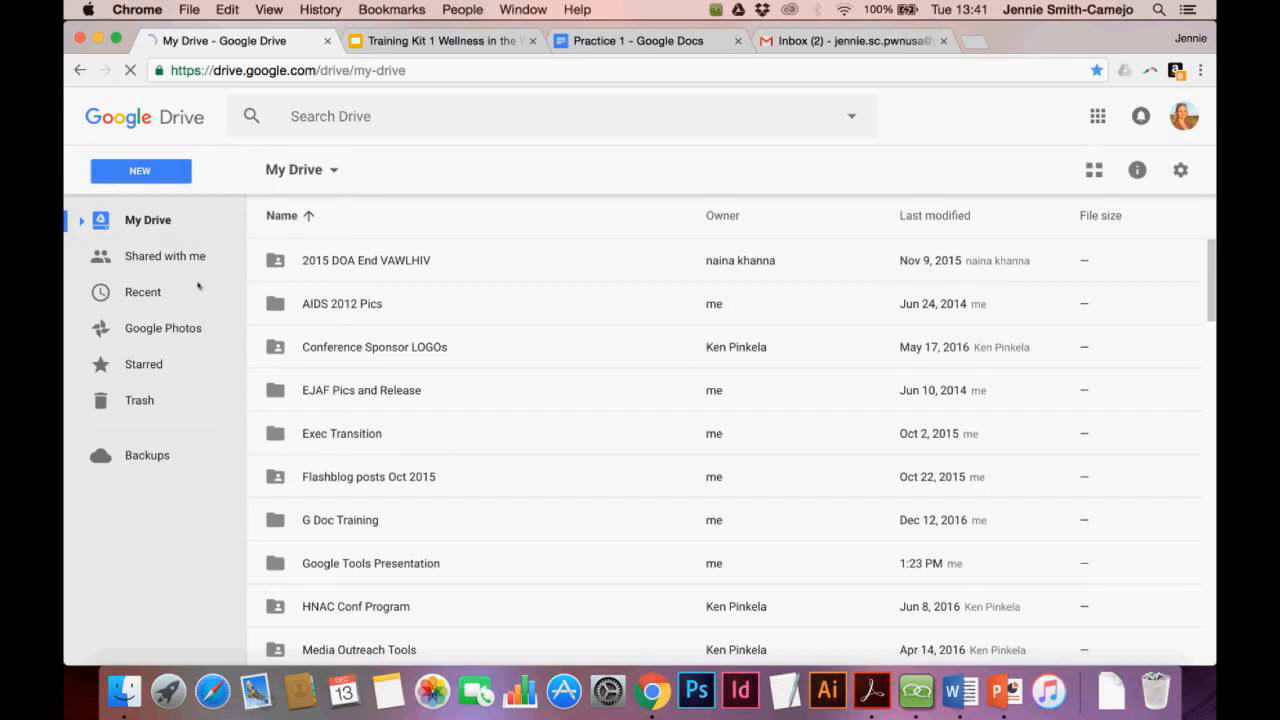
Create a new blank Google Sheets spreadsheet from Drive and select cell A1
{"action": "left_click", "coordinate": [147, 173]}
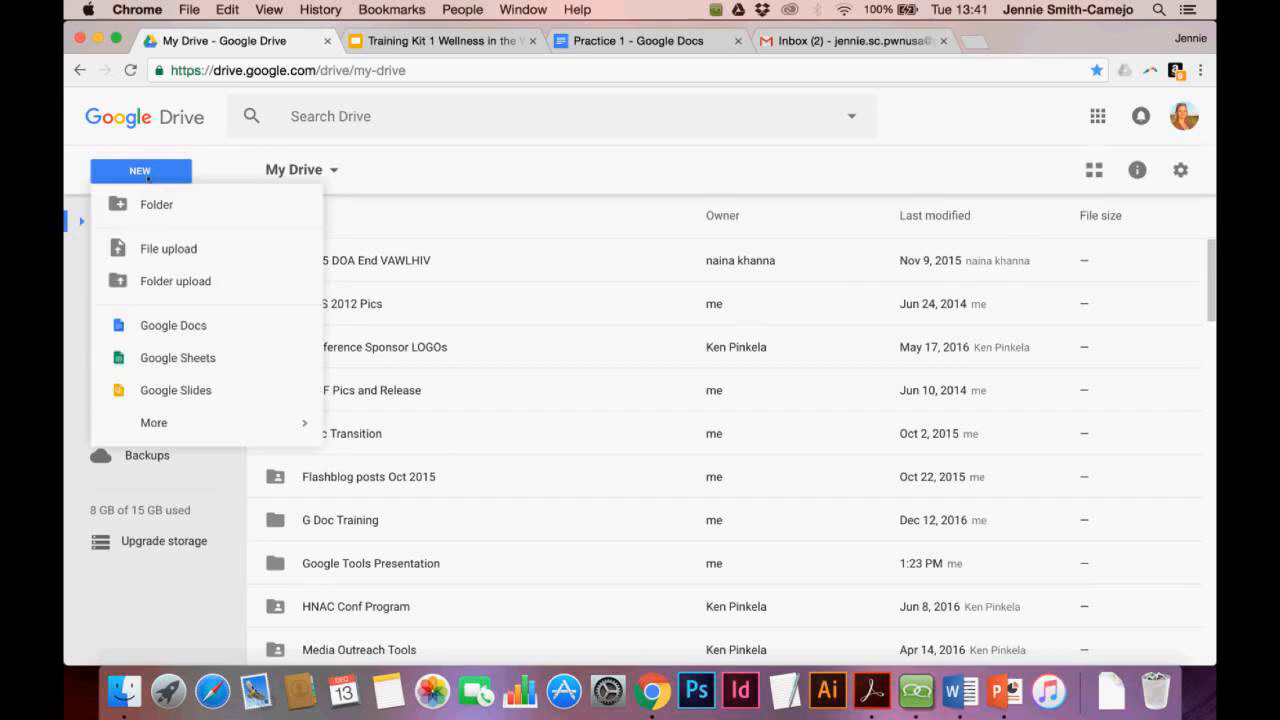
{"action": "left_click", "coordinate": [178, 356]}
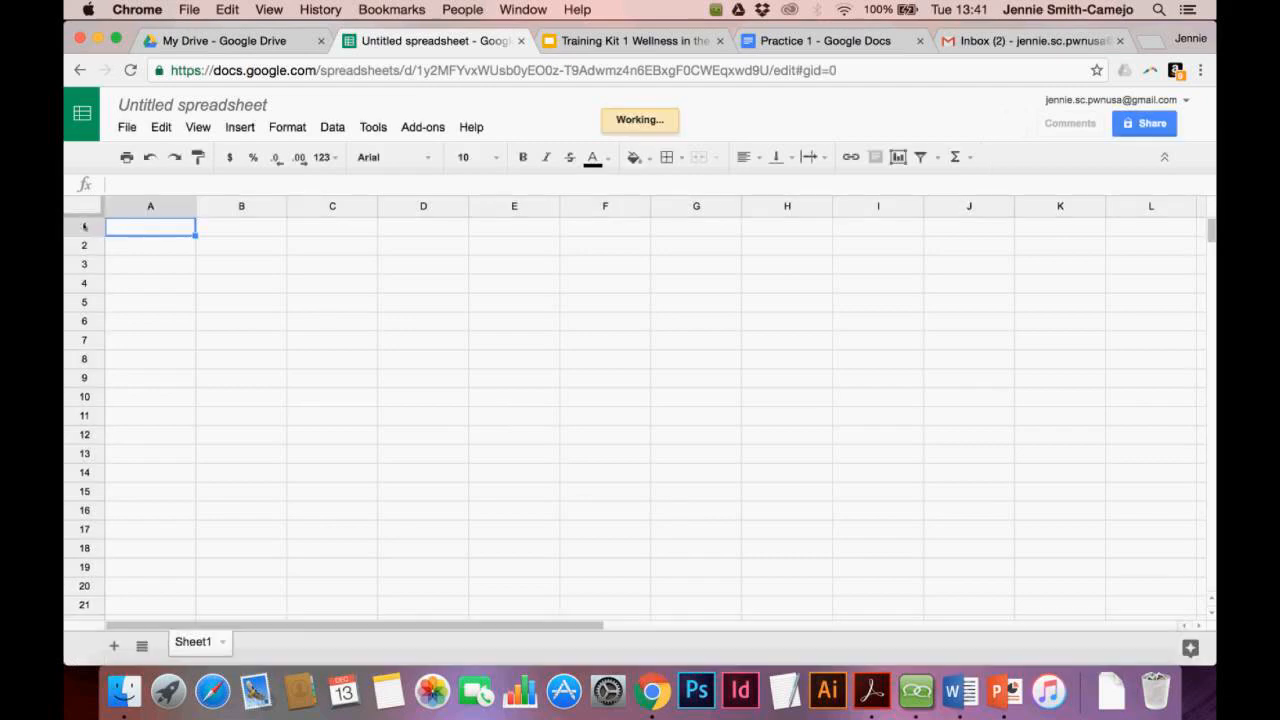
{"action": "left_click", "coordinate": [84, 226]}
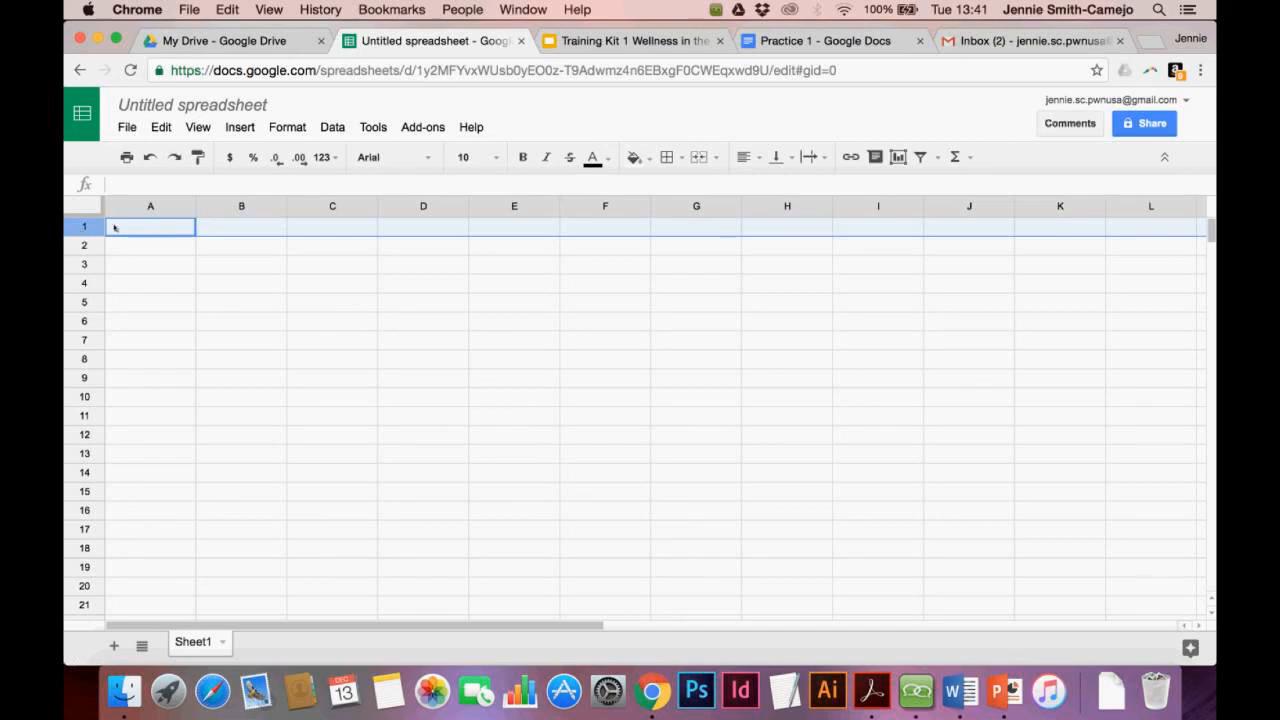
{"action": "left_click", "coordinate": [119, 232]}
Enter the headers First Name, Last Name, Phone Number and Email in cells A1 to D1
{"action": "type", "text": "N"}
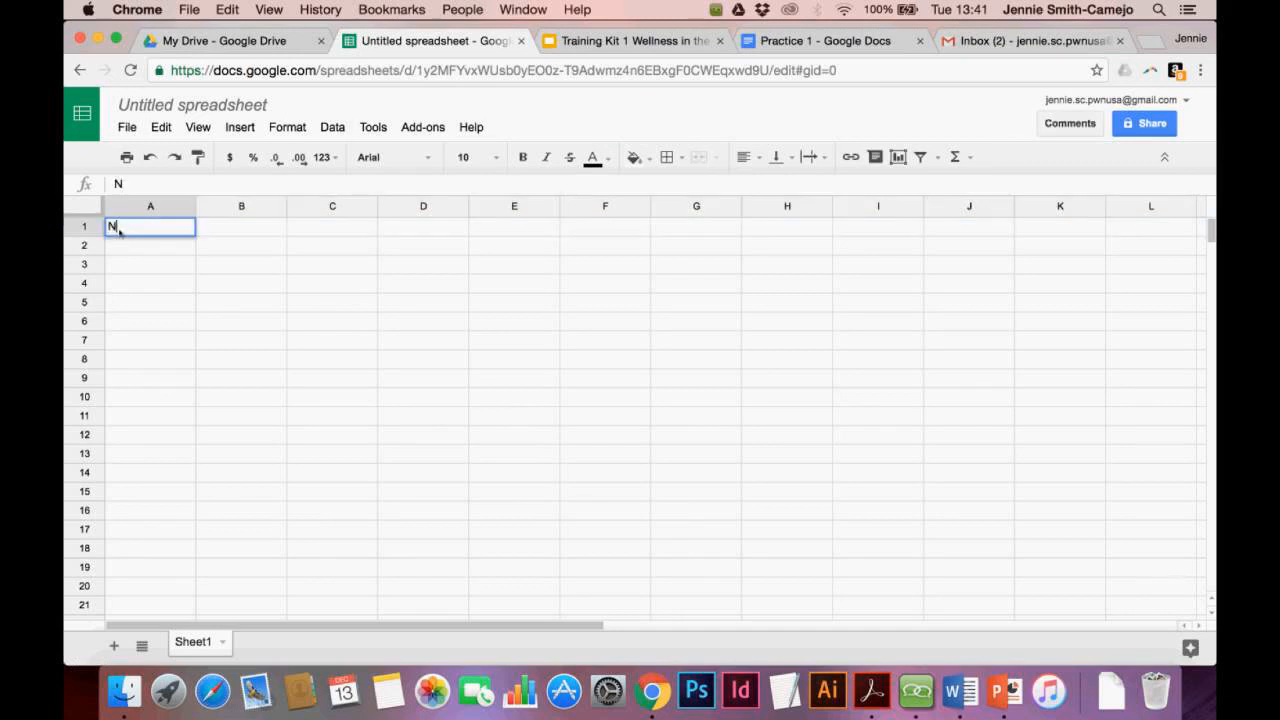
{"action": "key", "text": "BackSpace"}
{"action": "type", "text": "First Name"}
{"action": "key", "text": "Tab"}
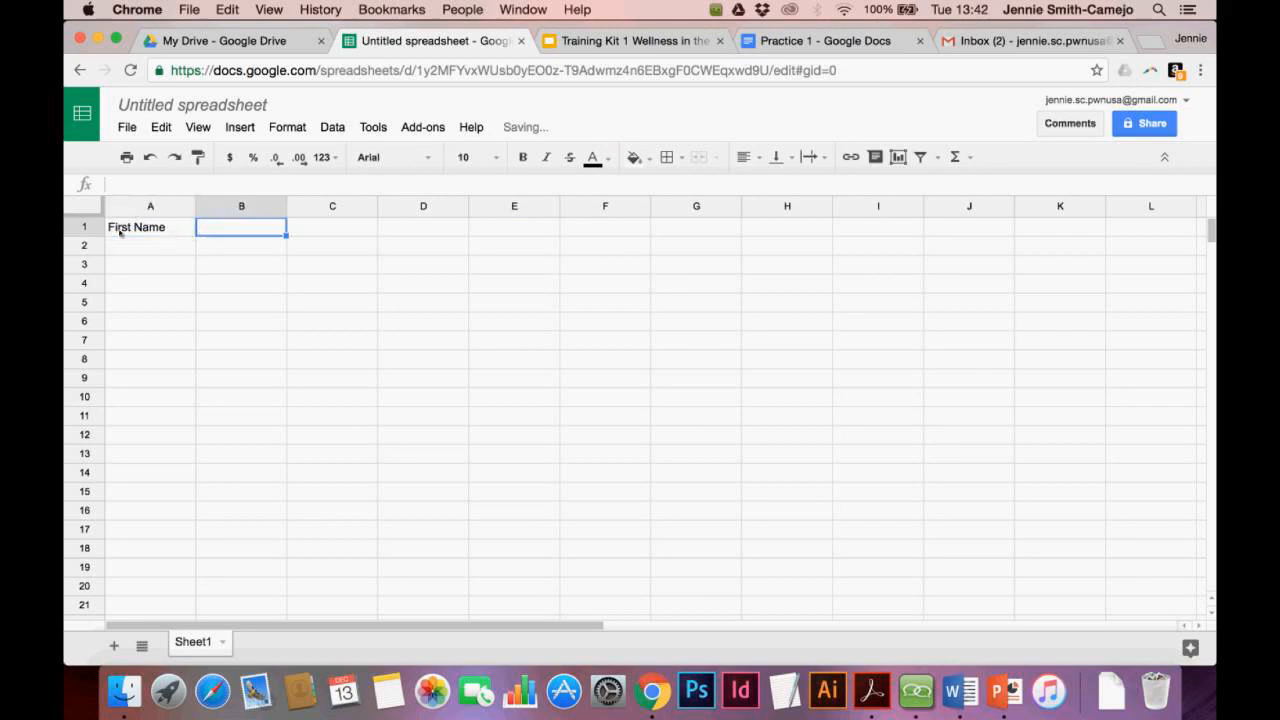
{"action": "type", "text": "Last Name"}
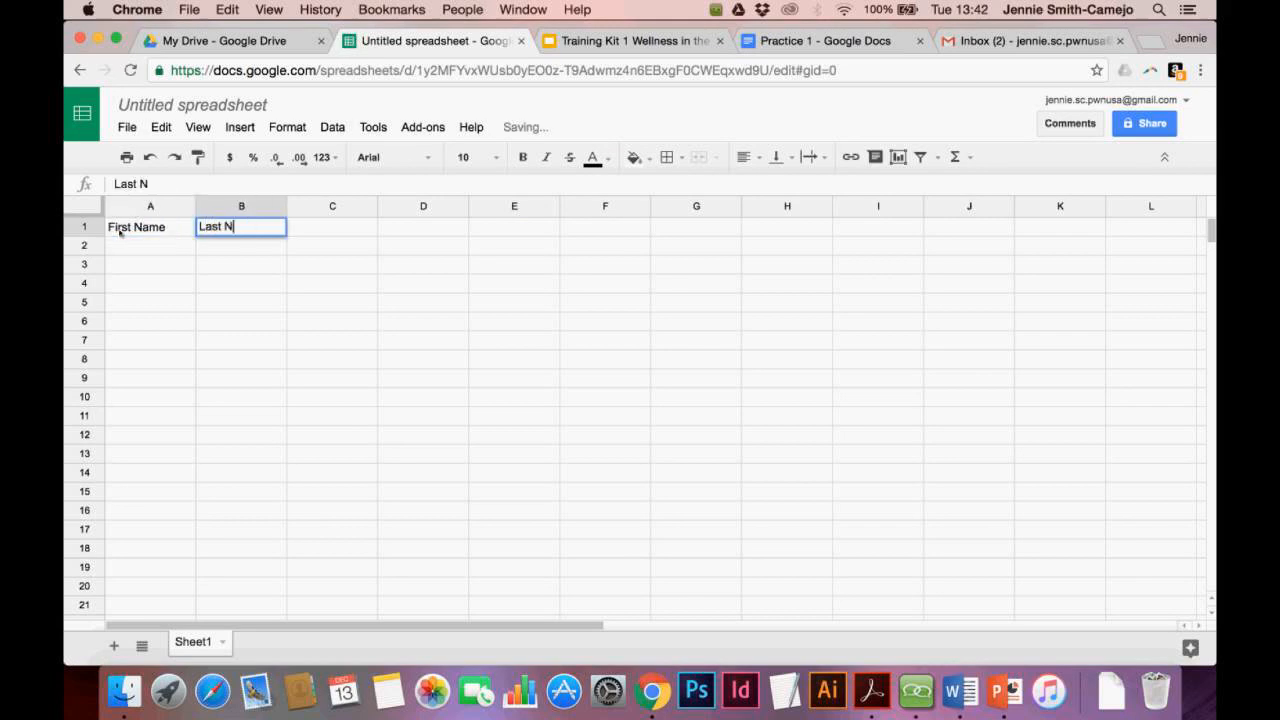
{"action": "key", "text": "Tab"}
{"action": "type", "text": "Phone Number"}
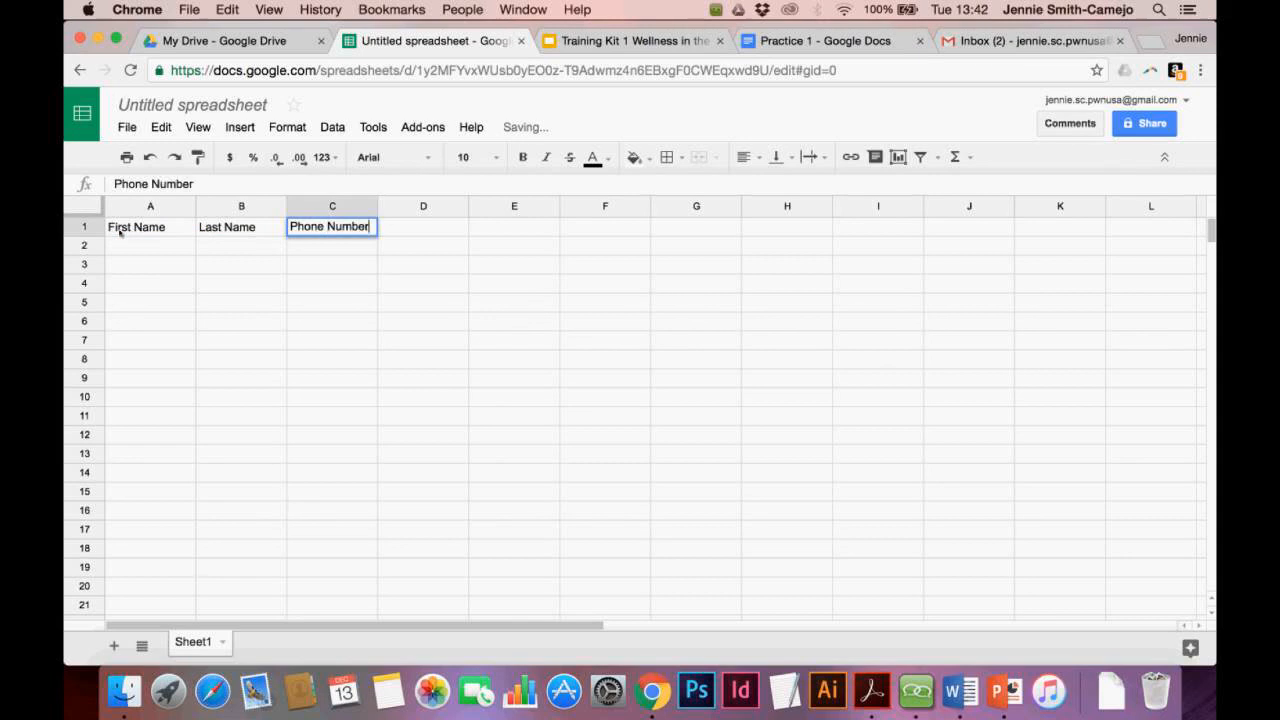
{"action": "key", "text": "Tab"}
{"action": "type", "text": "Email"}
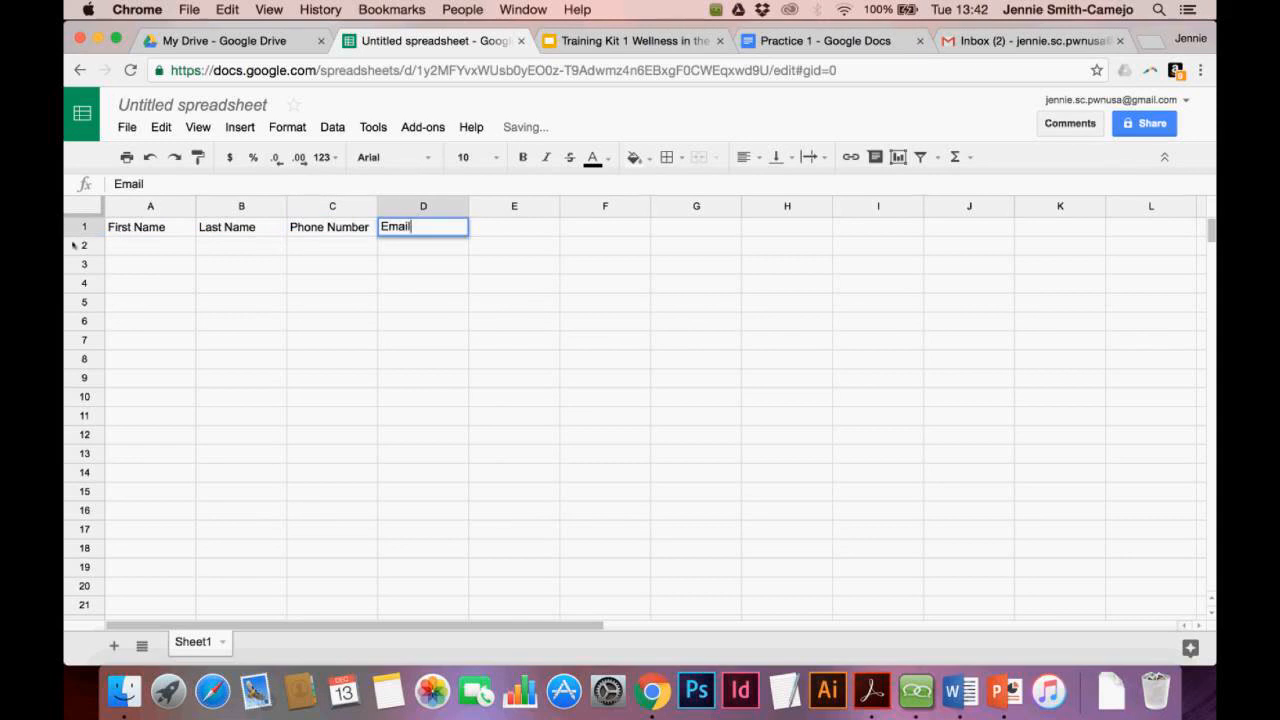
{"action": "left_click", "coordinate": [80, 228]}
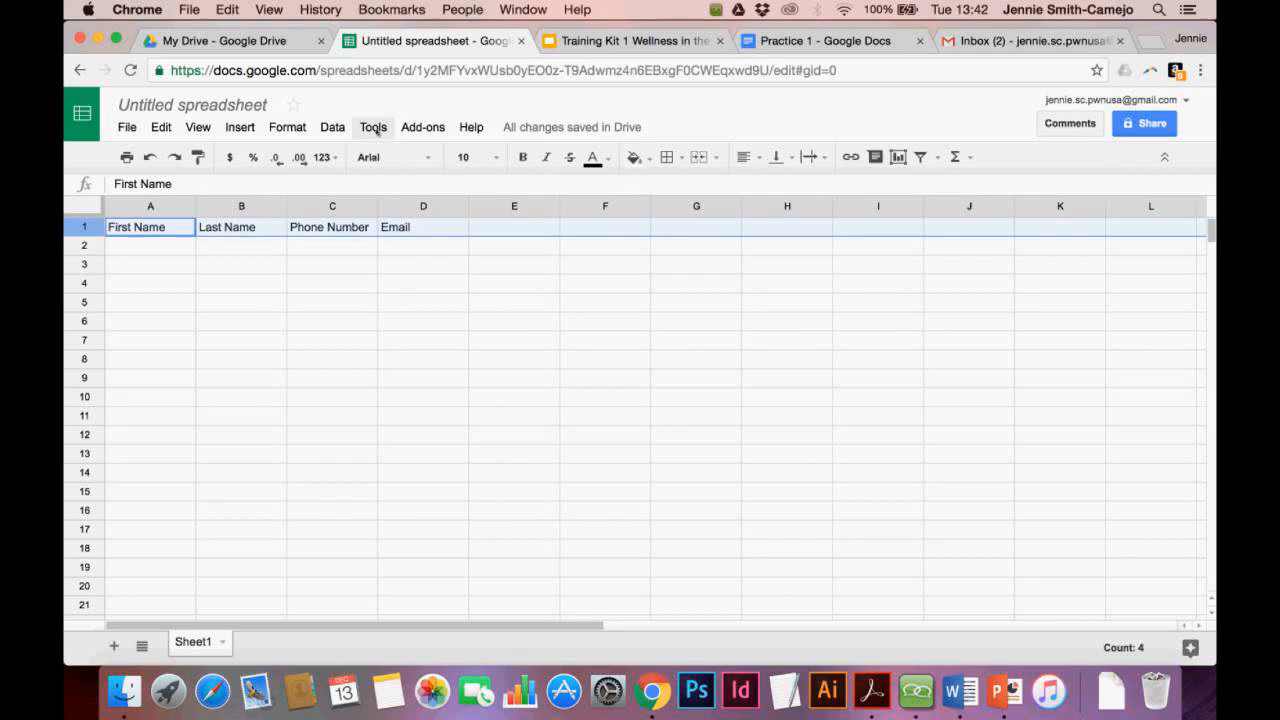
Freeze the top row as a header row
{"action": "left_click", "coordinate": [202, 131]}
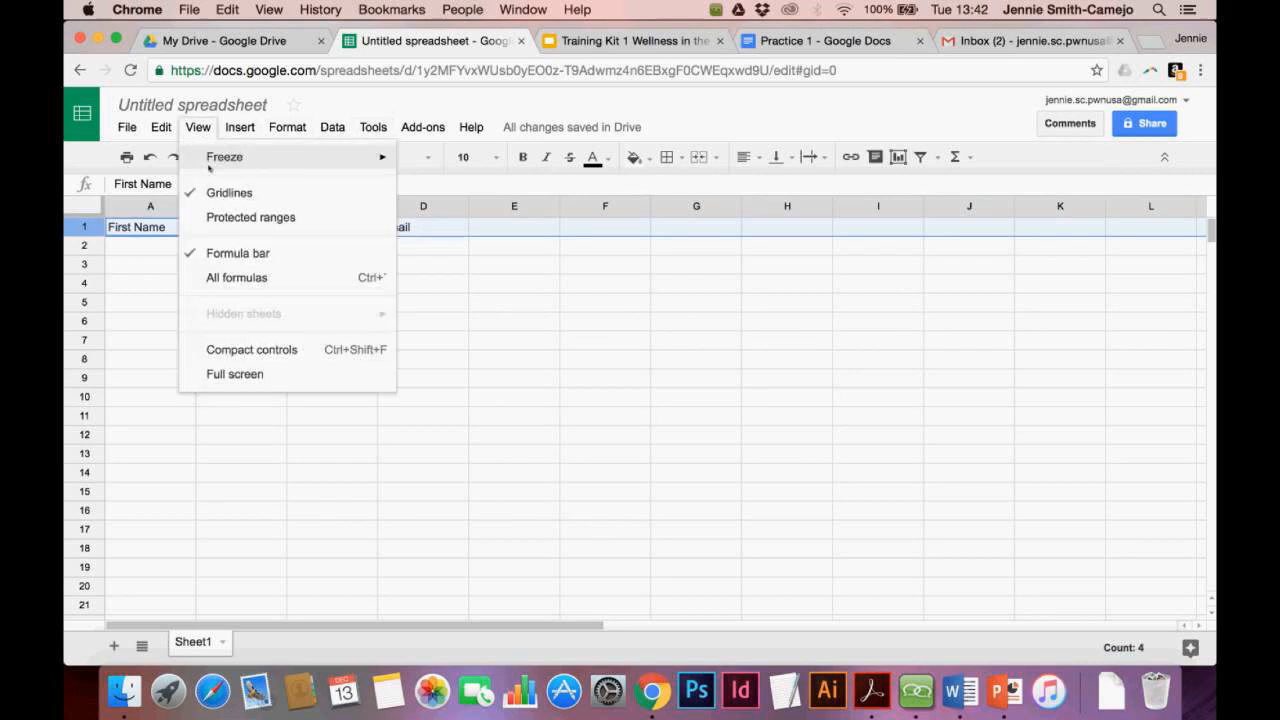
{"action": "mouse_move", "coordinate": [226, 163]}
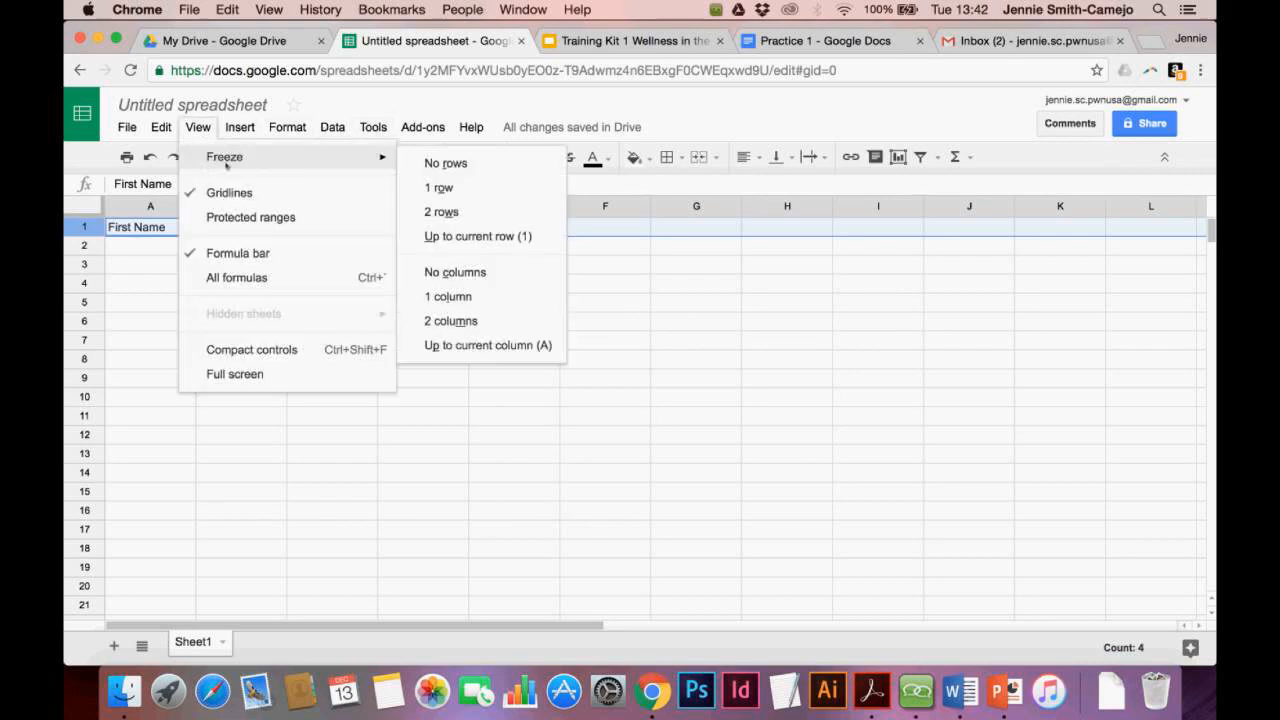
{"action": "left_click", "coordinate": [469, 188]}
{"action": "left_click", "coordinate": [191, 254]}
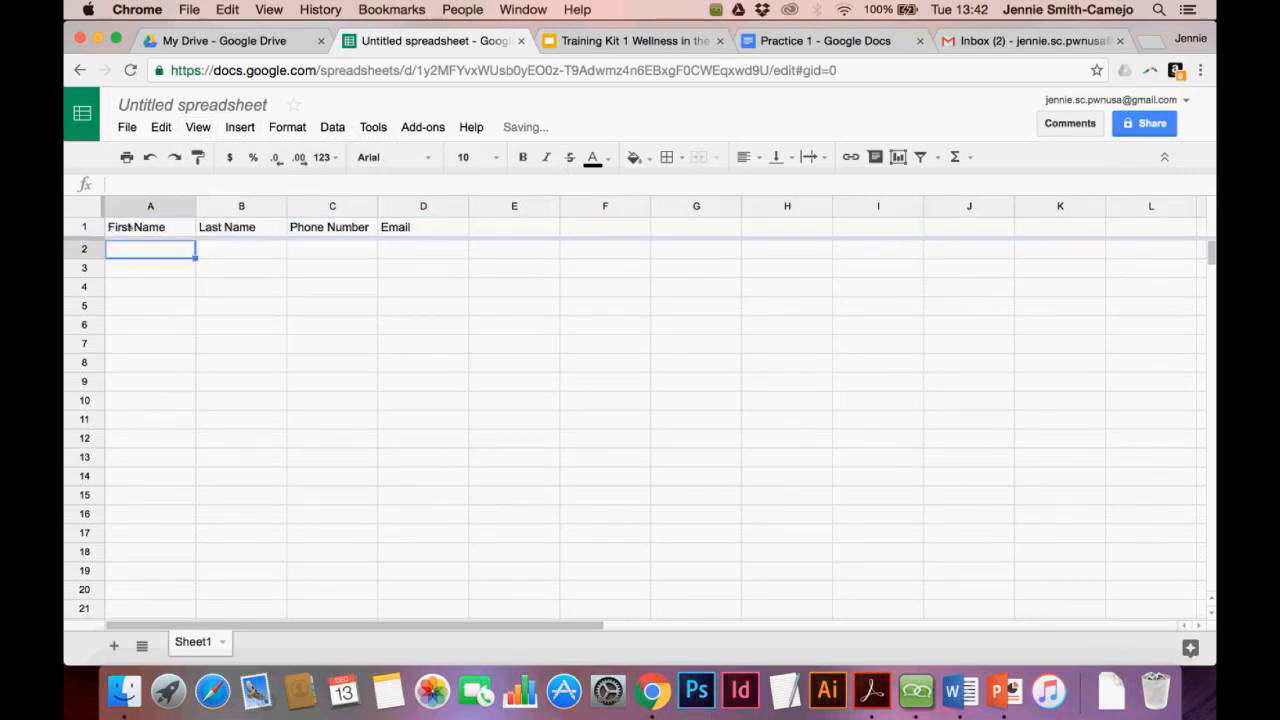
Give header row 1 a yellow fill colour
{"action": "left_click", "coordinate": [85, 227]}
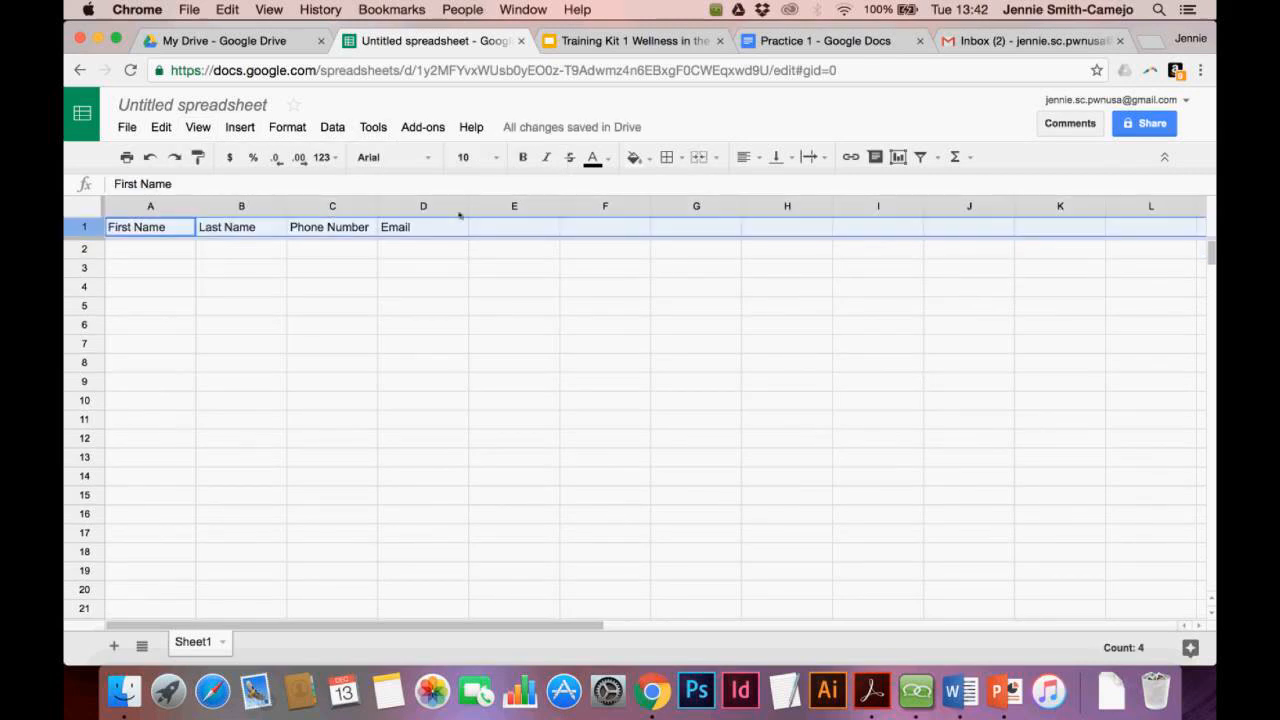
{"action": "left_click", "coordinate": [634, 157]}
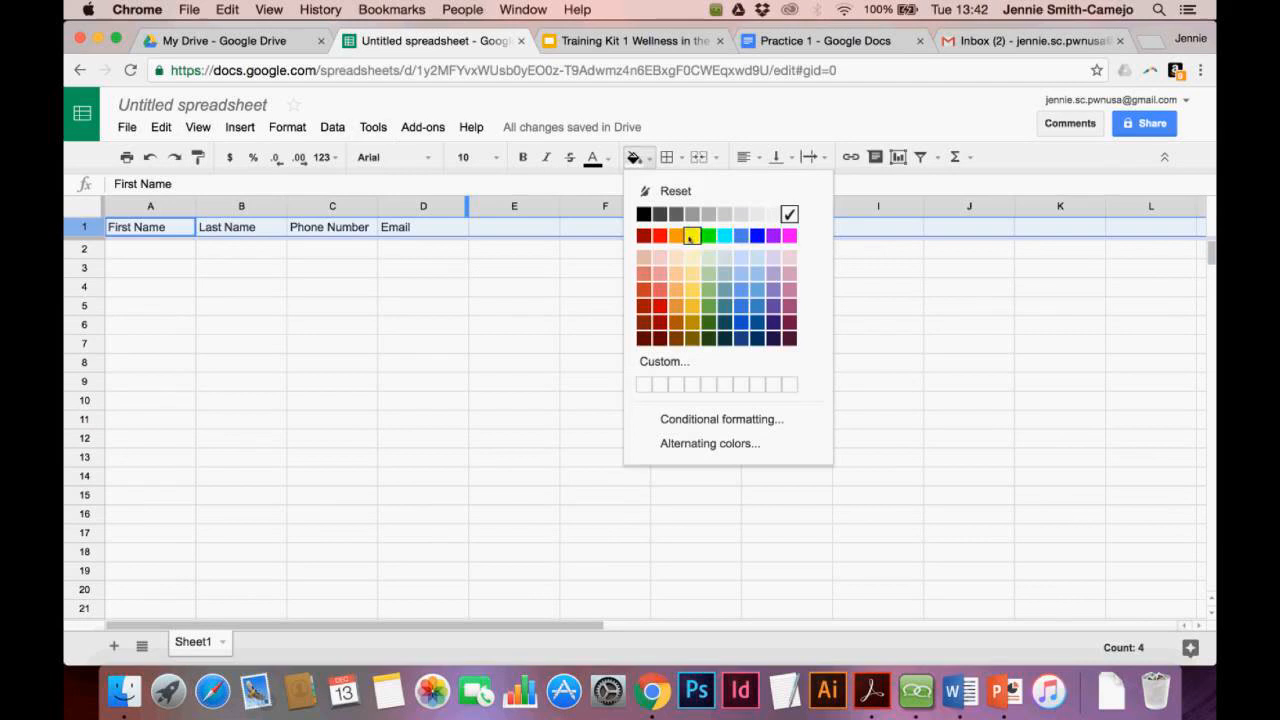
{"action": "left_click", "coordinate": [697, 236]}
{"action": "left_click", "coordinate": [403, 258]}
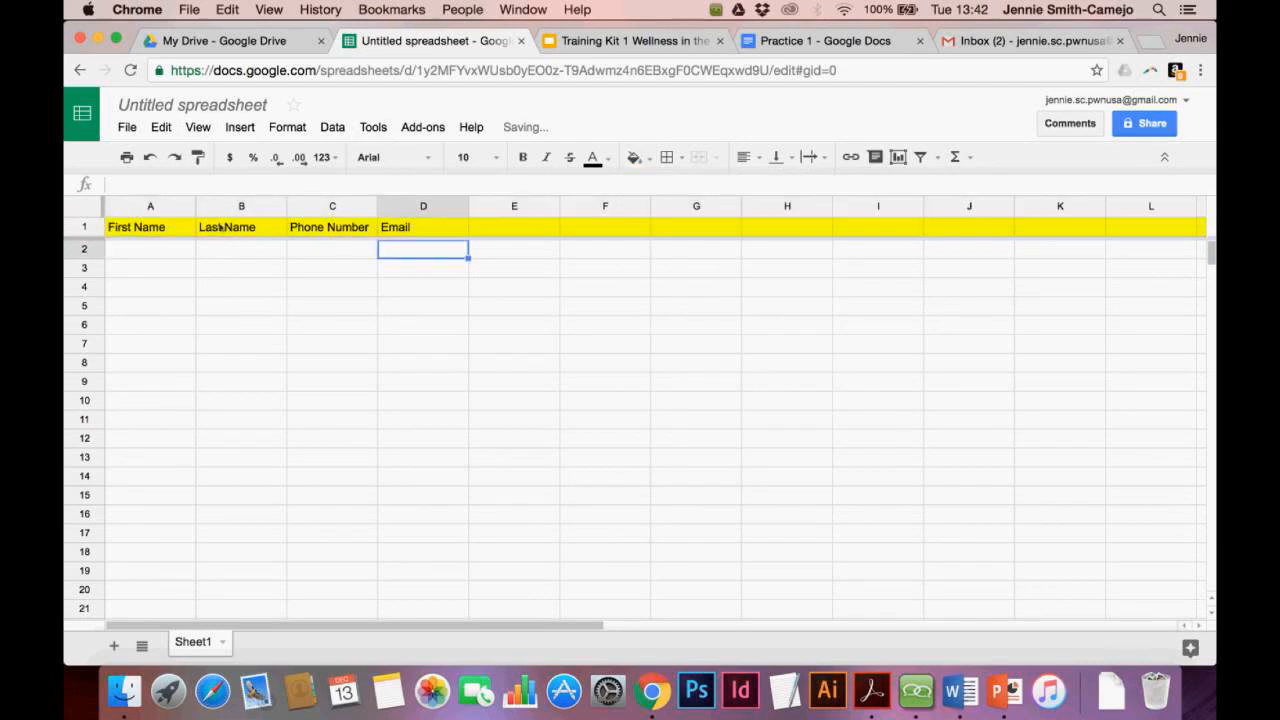
{"action": "left_click", "coordinate": [156, 255]}
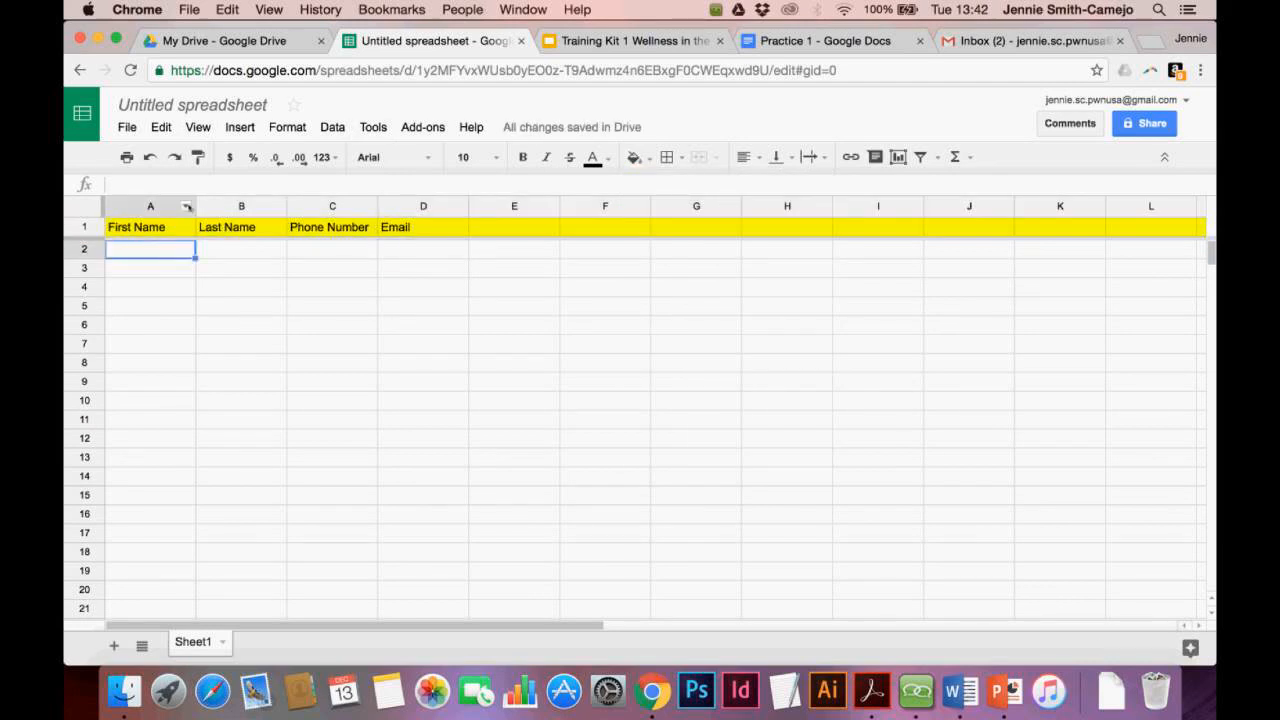
Widen columns A, B, D and C so their headers fit
{"action": "left_click_drag", "start_coordinate": [195, 204], "coordinate": [258, 204]}
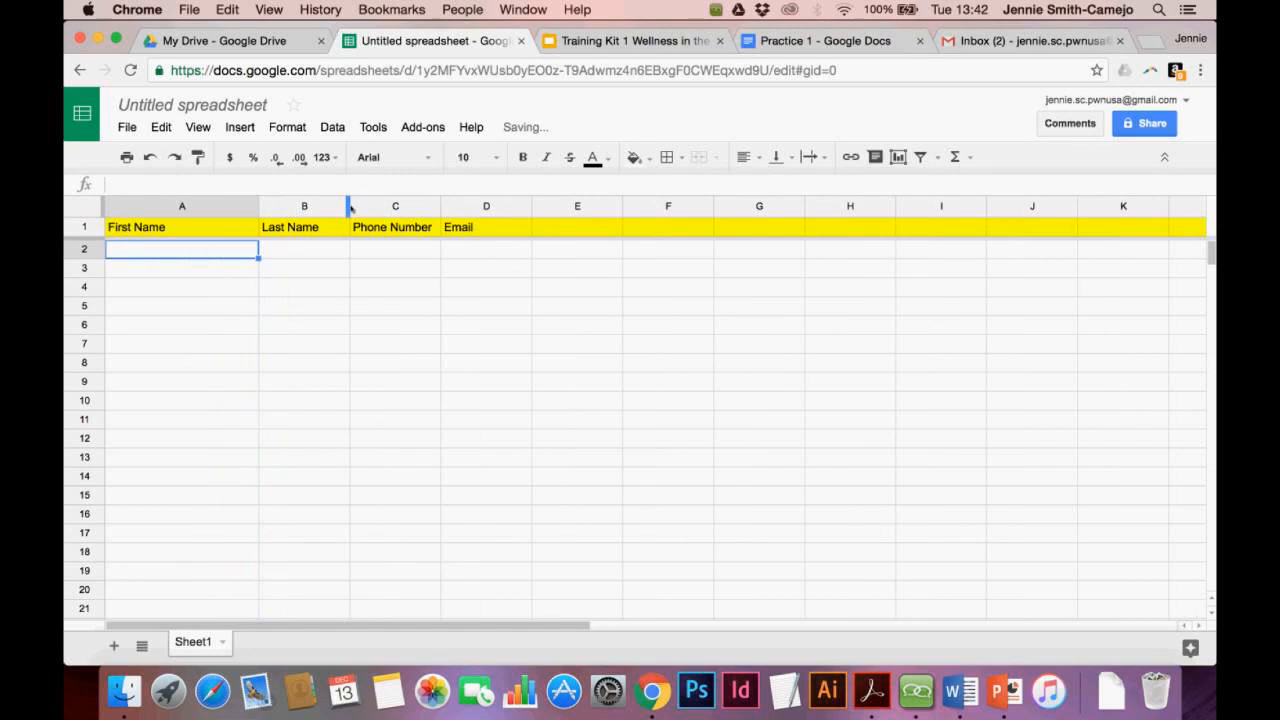
{"action": "left_click_drag", "start_coordinate": [349, 206], "coordinate": [435, 206]}
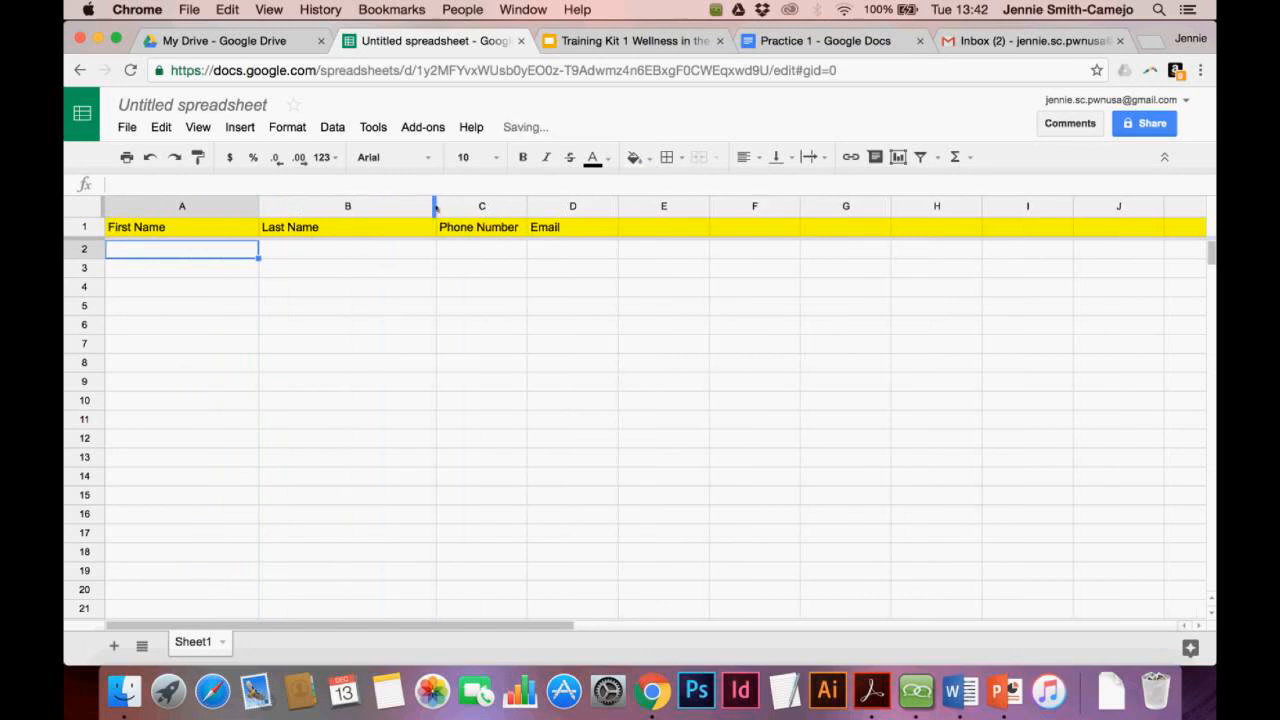
{"action": "left_click_drag", "start_coordinate": [621, 206], "coordinate": [790, 208]}
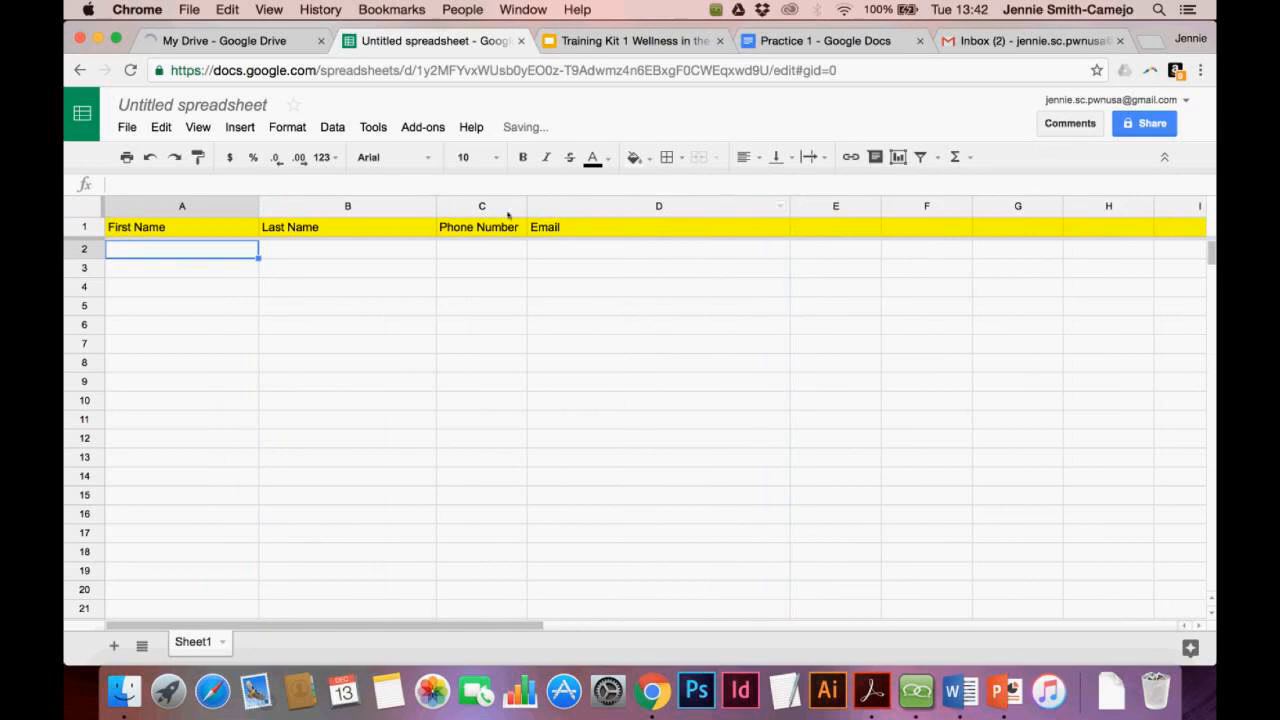
{"action": "left_click_drag", "start_coordinate": [527, 206], "coordinate": [568, 206]}
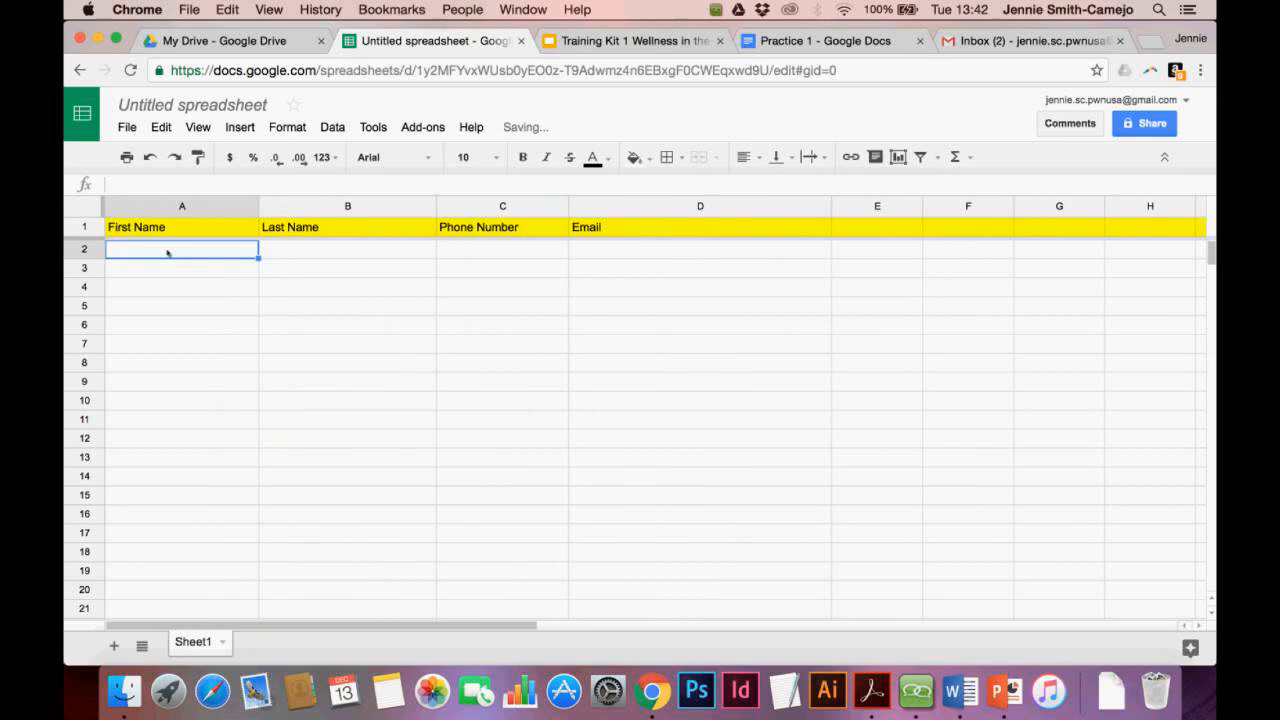
Enter the first contact's first name, last name, phone number and e-mail in row 2
{"action": "key", "text": "Tab"}
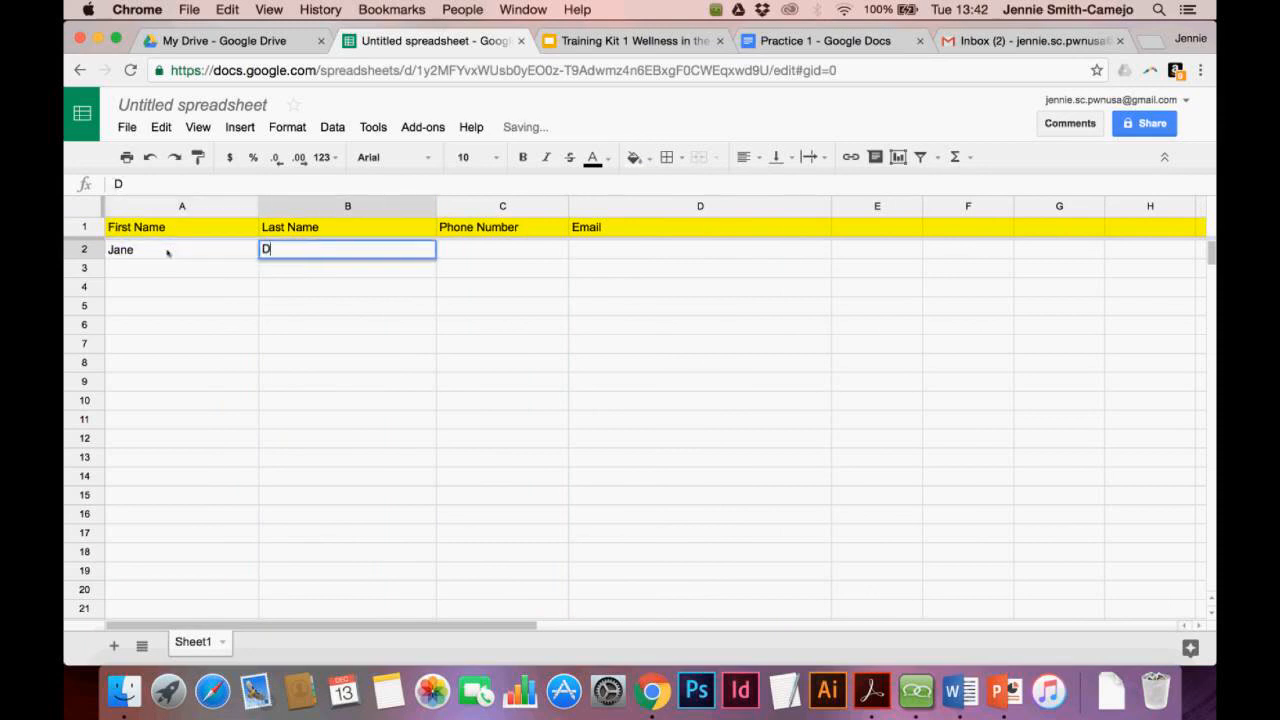
{"action": "key", "text": "Tab"}
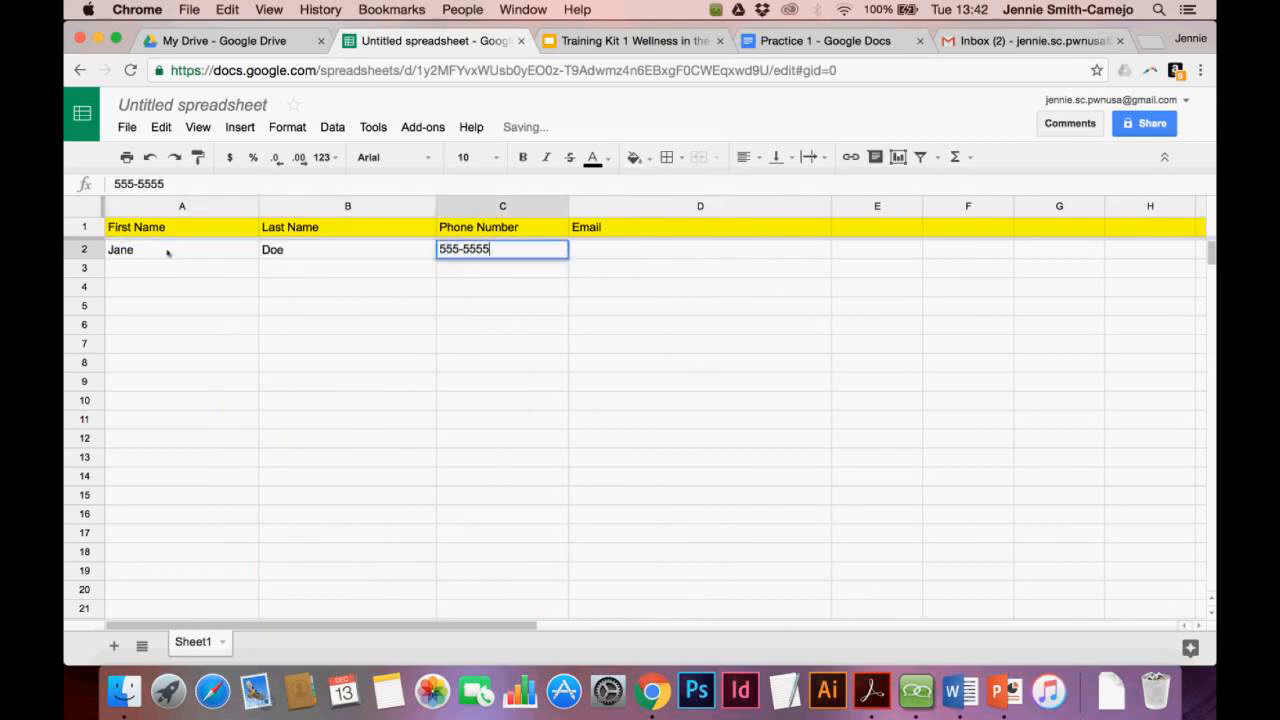
{"action": "key", "text": "Tab"}
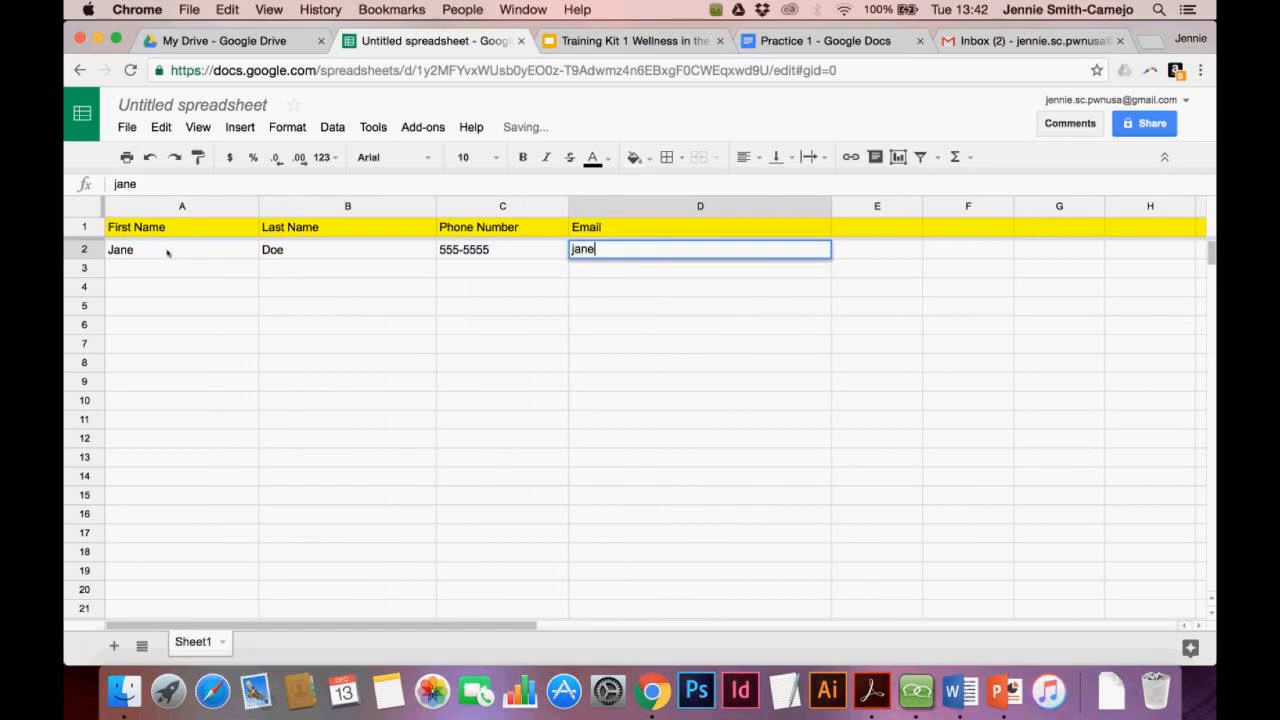
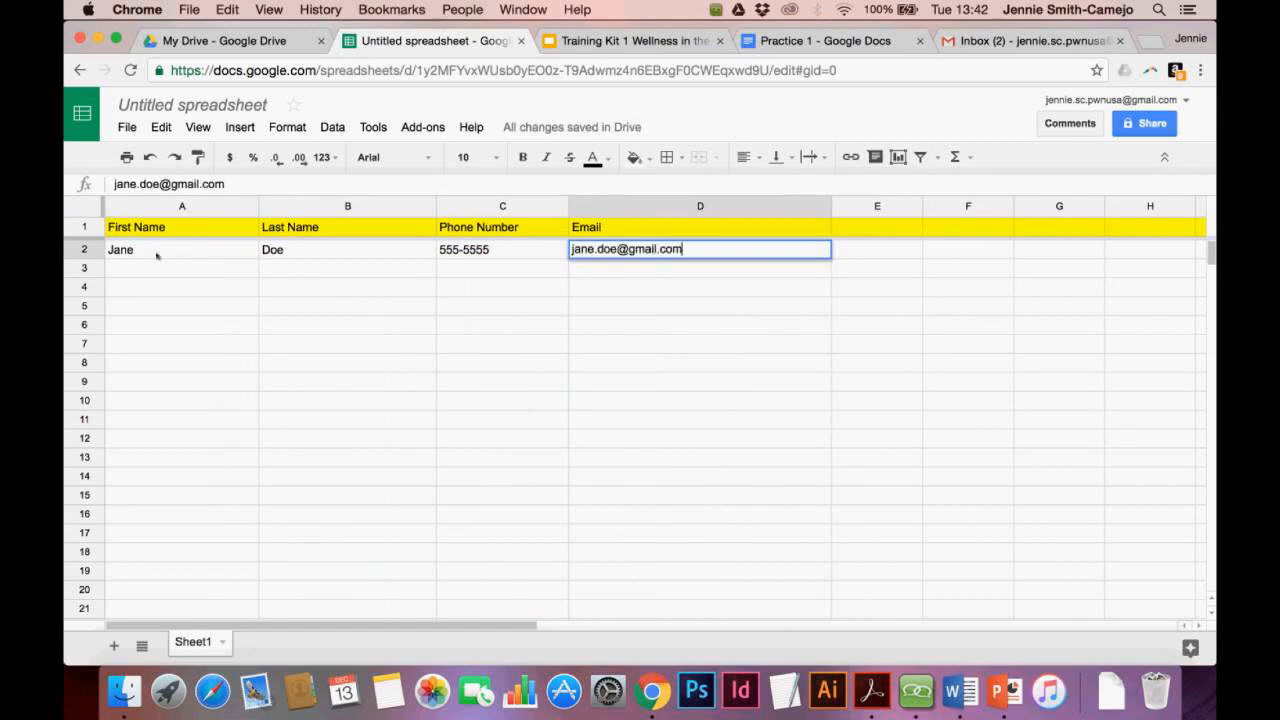
{"action": "key", "text": "Return"}
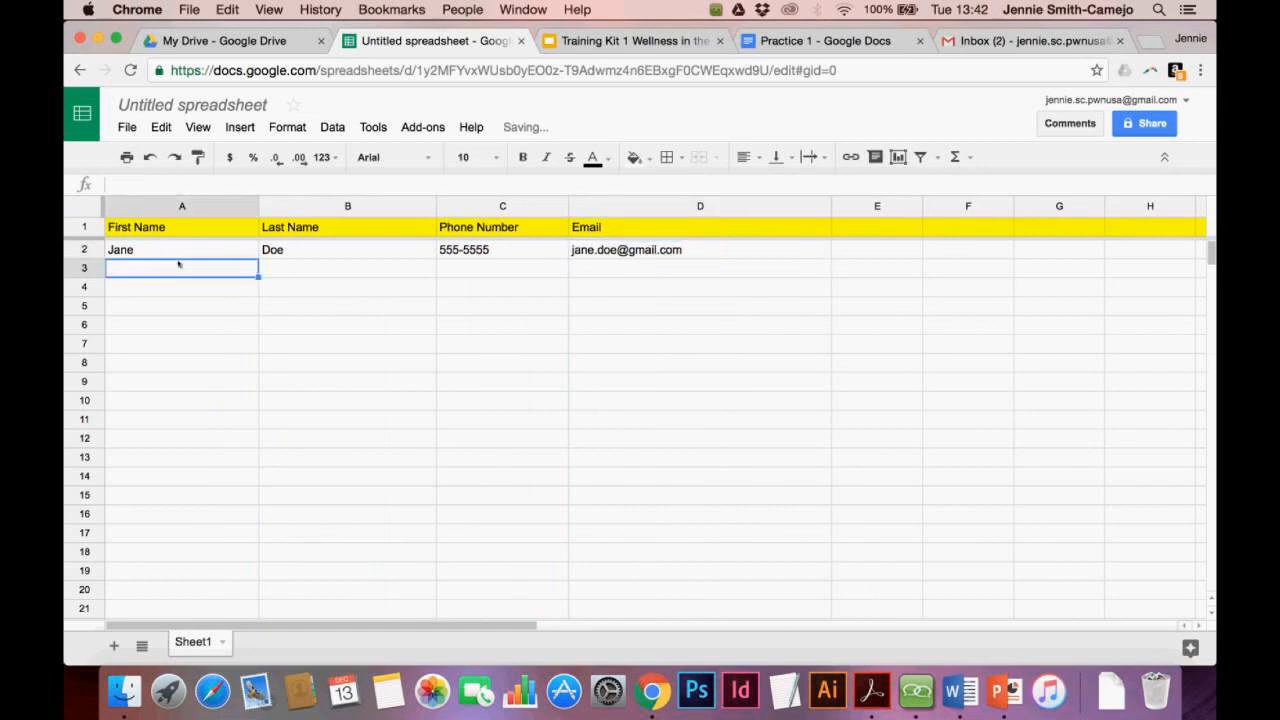
Enter the second contact's first name, last name, phone number and e-mail in row 3
{"action": "key", "text": "Tab"}
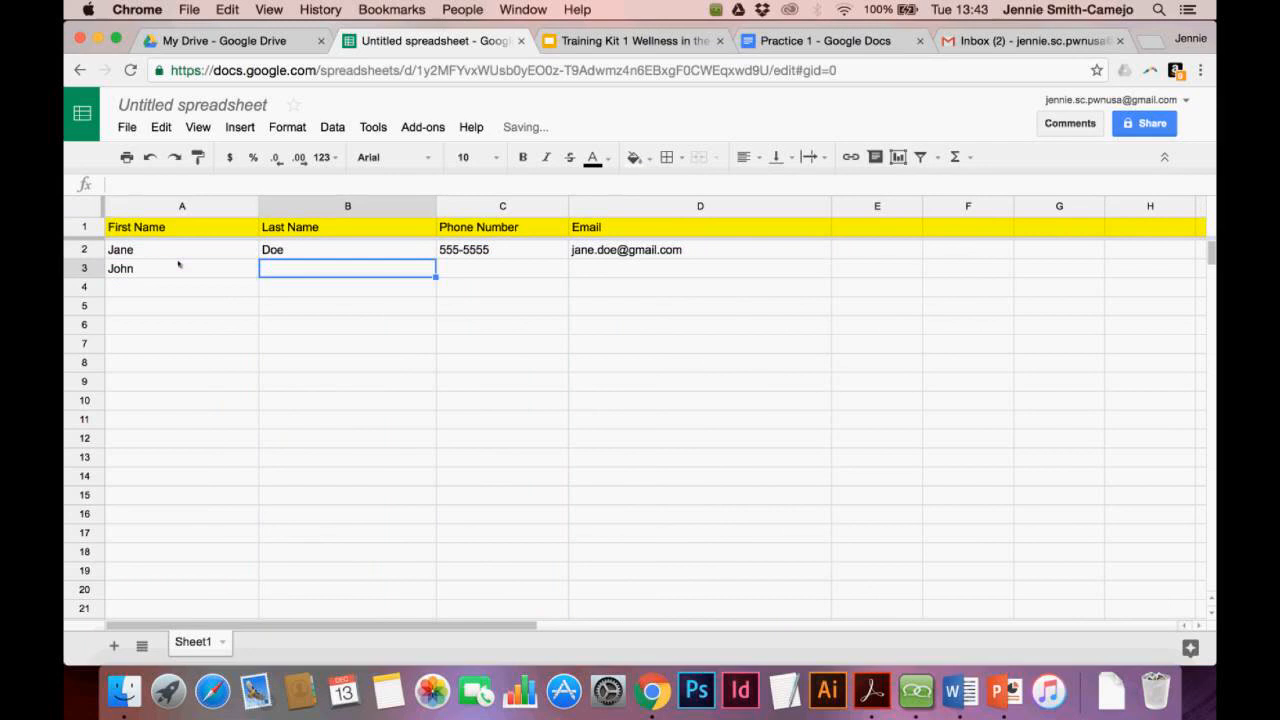
{"action": "key", "text": "Tab"}
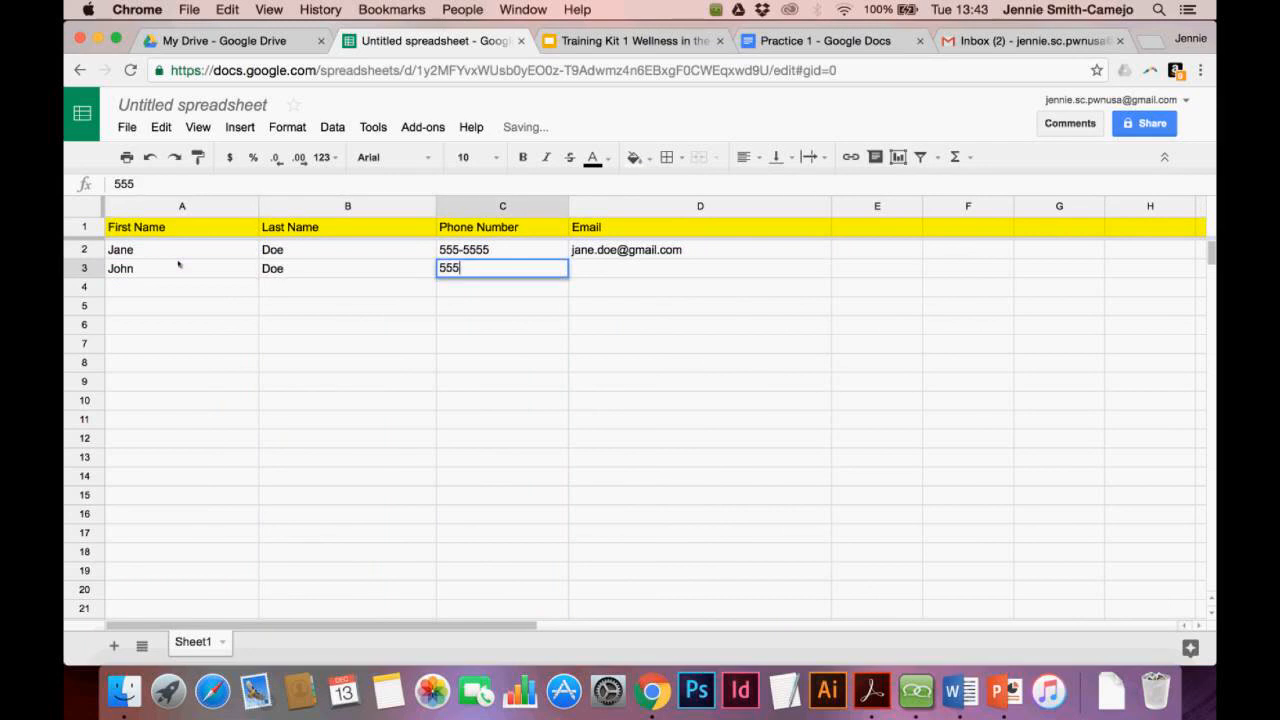
{"action": "key", "text": "Tab"}
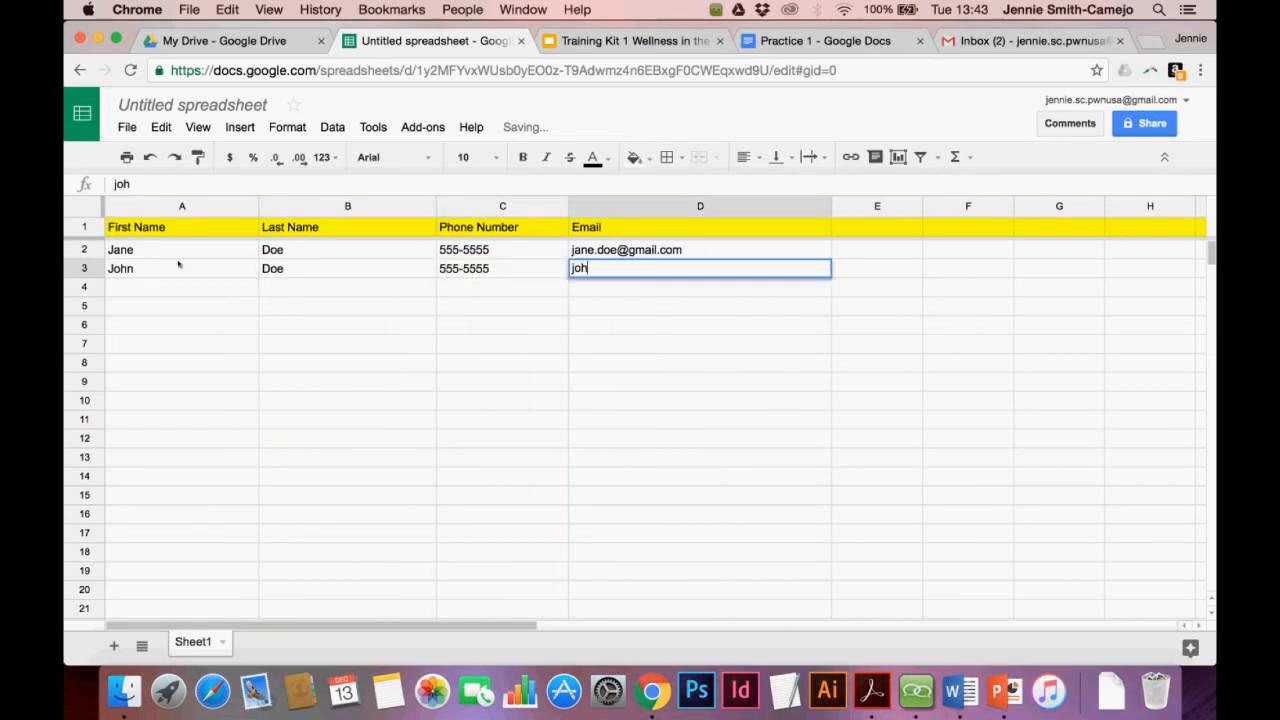
{"action": "key", "text": "Return"}
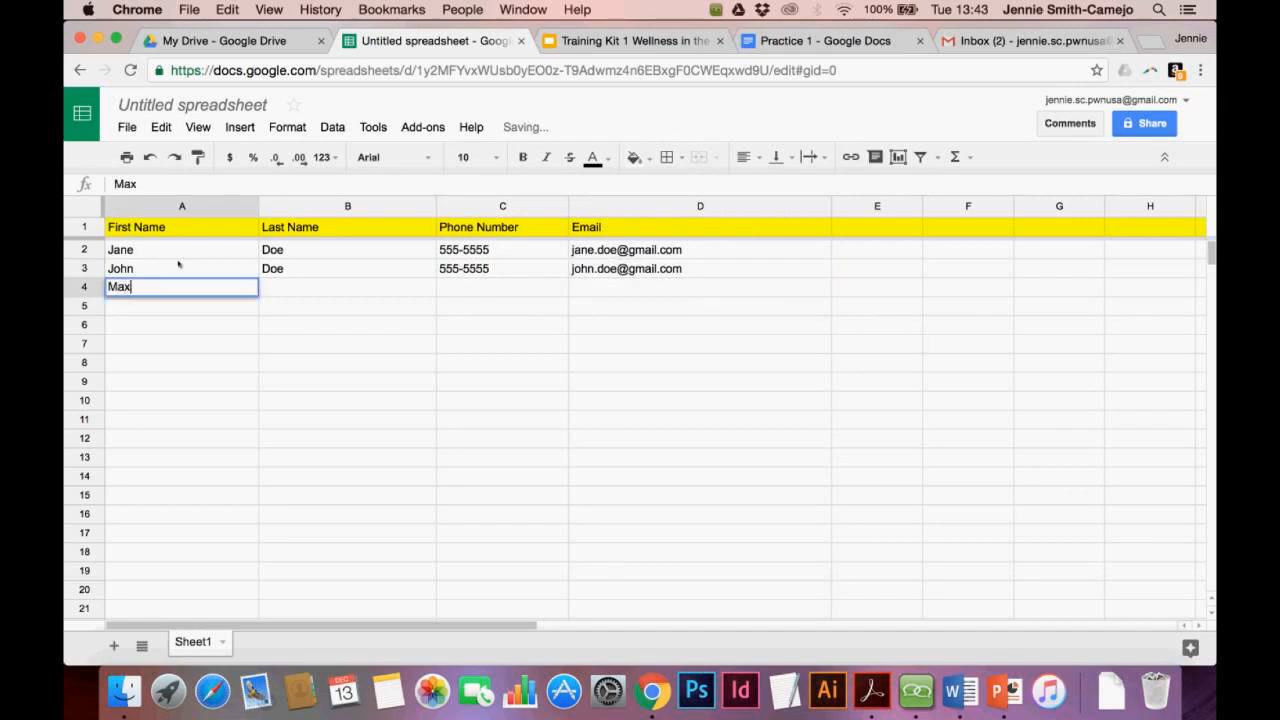
Enter the third contact's first name, last name, phone number and e-mail in row 4
{"action": "key", "text": "Tab"}
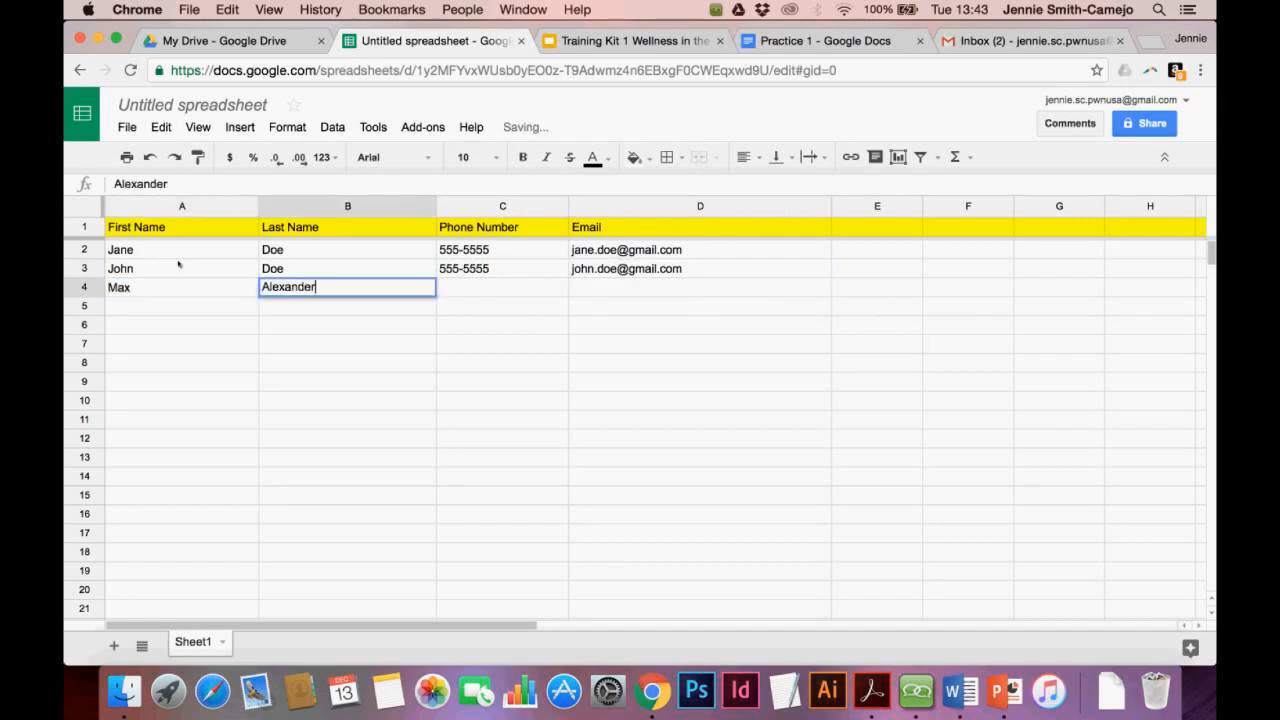
{"action": "key", "text": "Tab"}
{"action": "type", "text": "555-6858"}
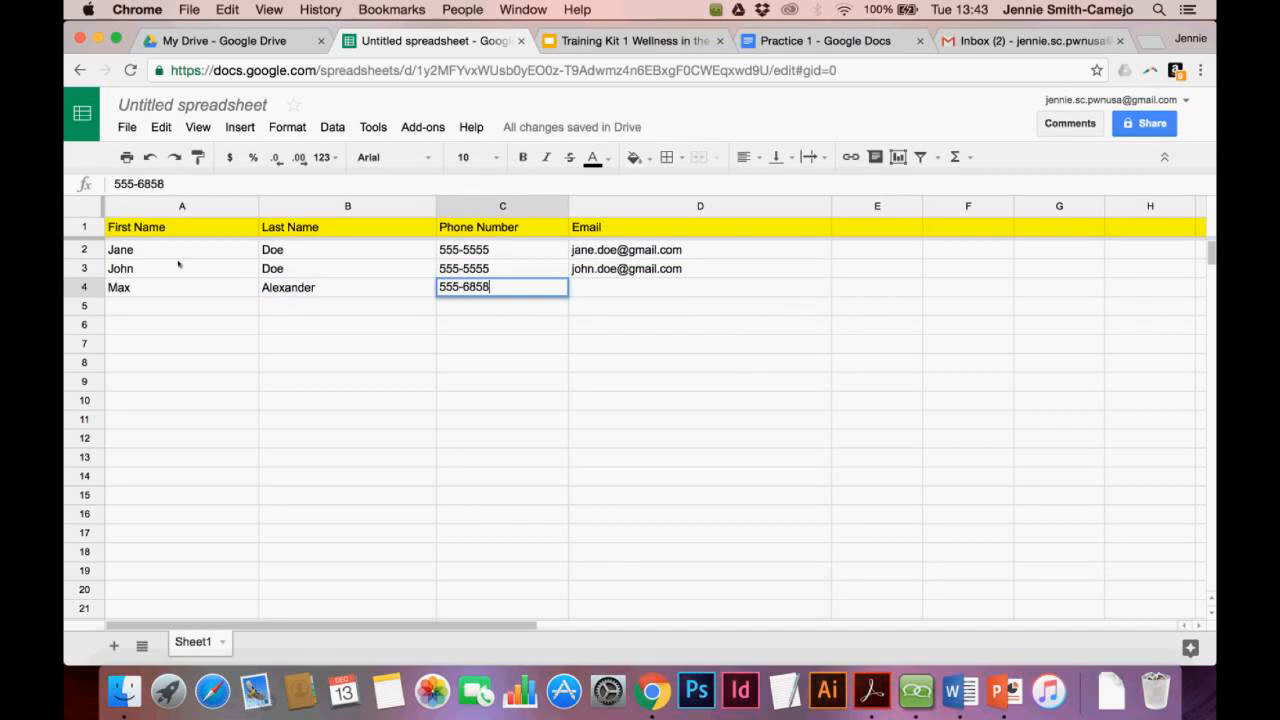
{"action": "key", "text": "Tab"}
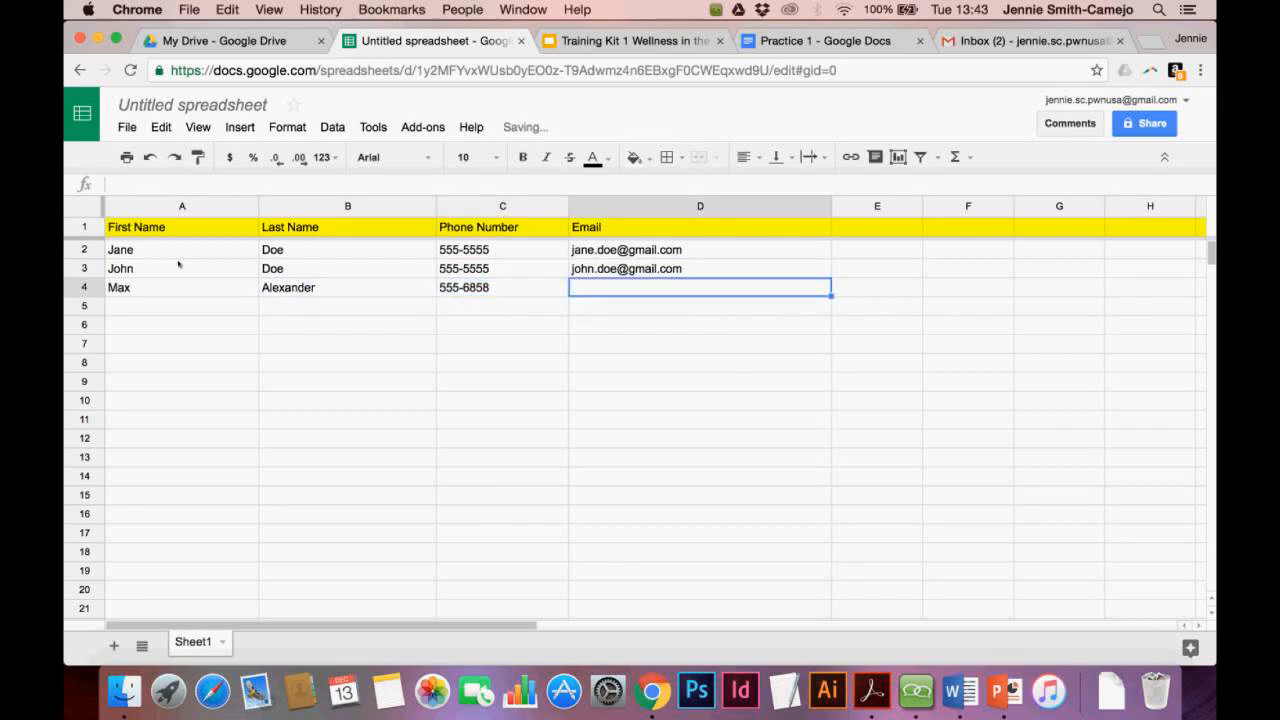
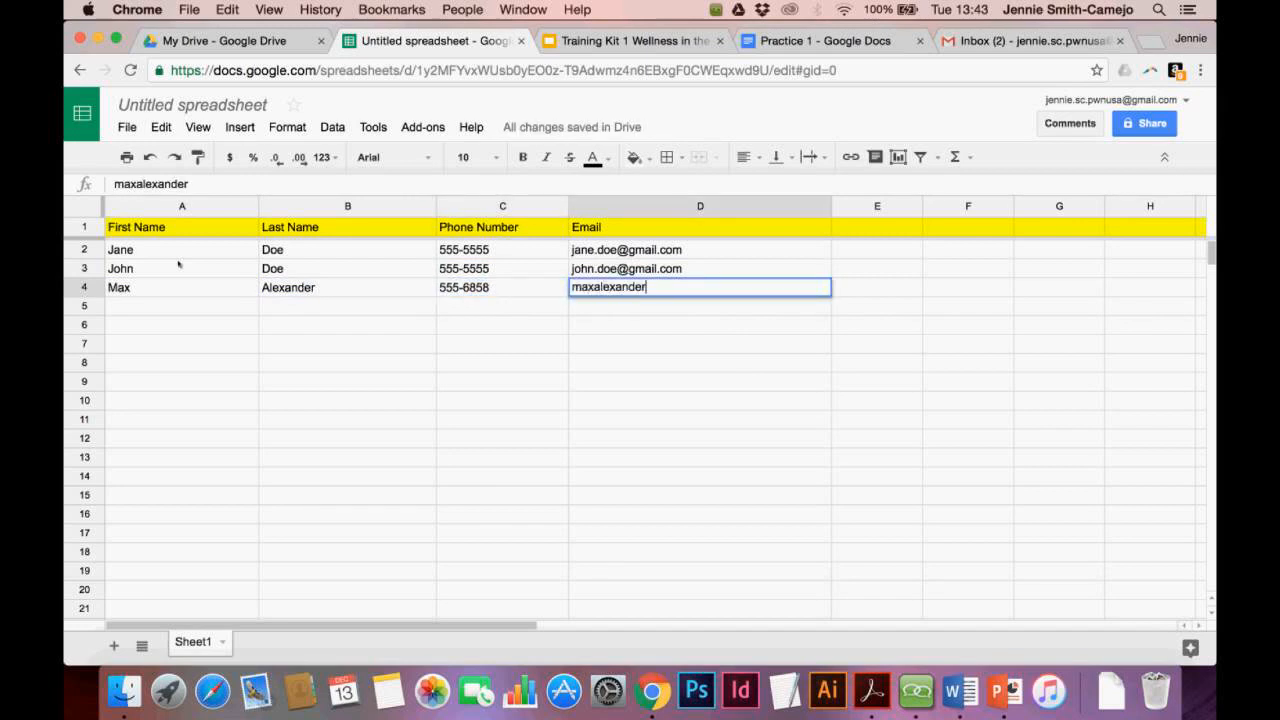
{"action": "key", "text": "Return"}
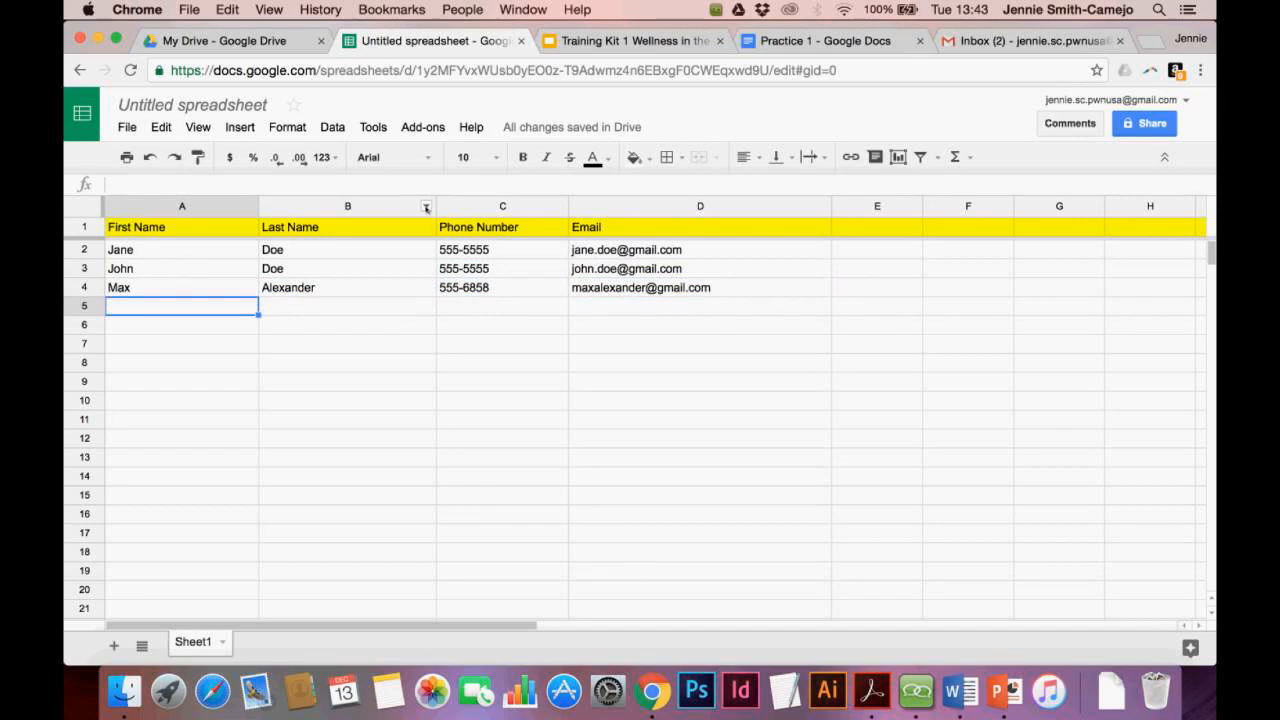
Sort the sheet by Last Name A→Z, then First Name A→Z, finally First Name Z→A
{"action": "left_click", "coordinate": [426, 207]}
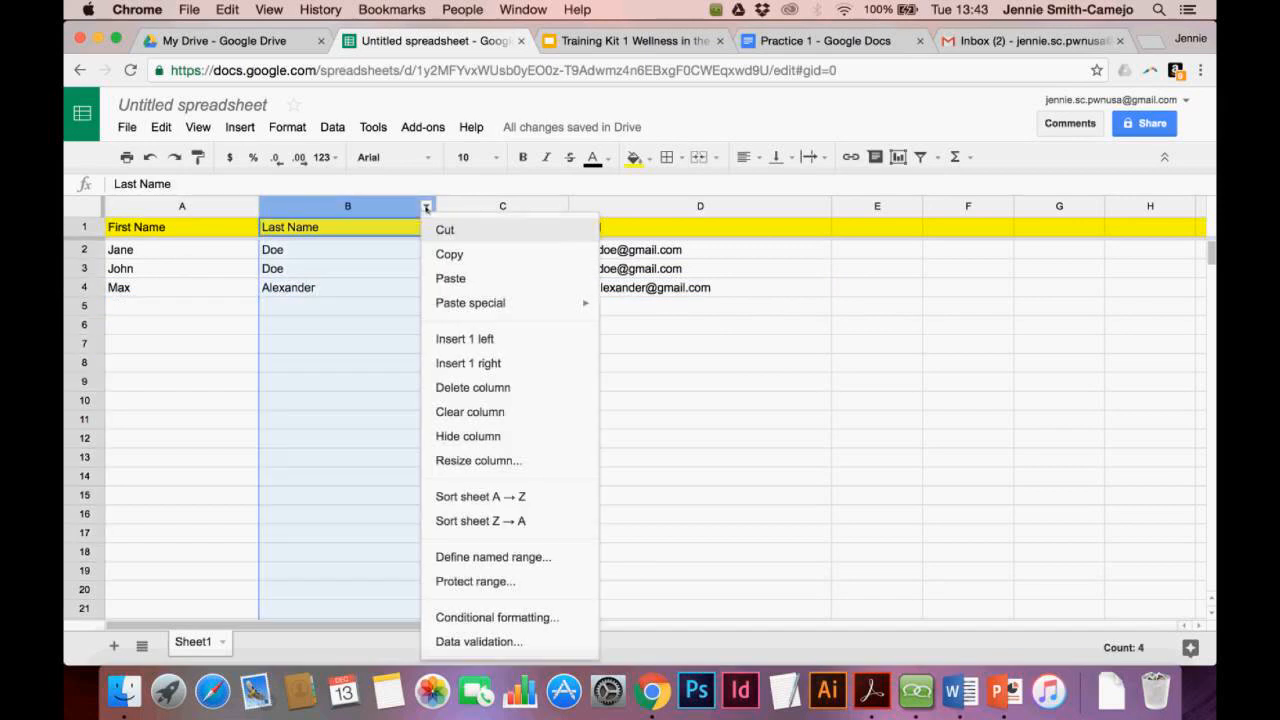
{"action": "left_click", "coordinate": [459, 497]}
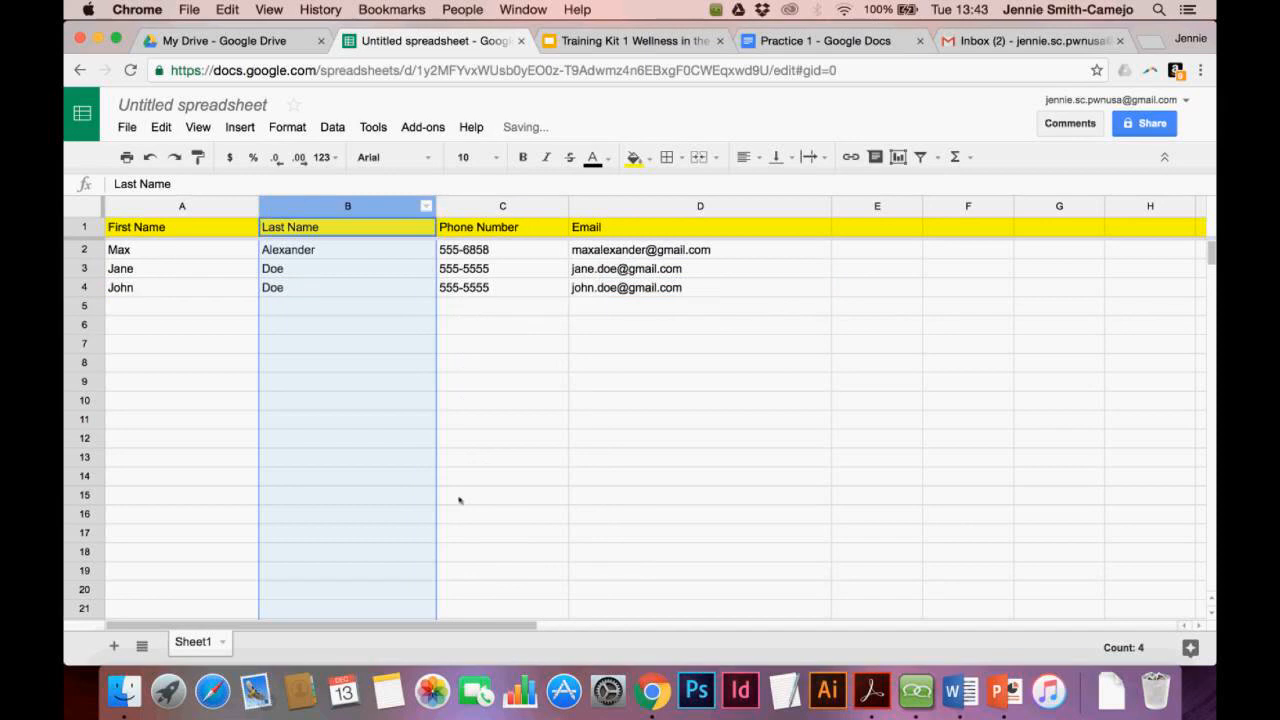
{"action": "left_click", "coordinate": [170, 268]}
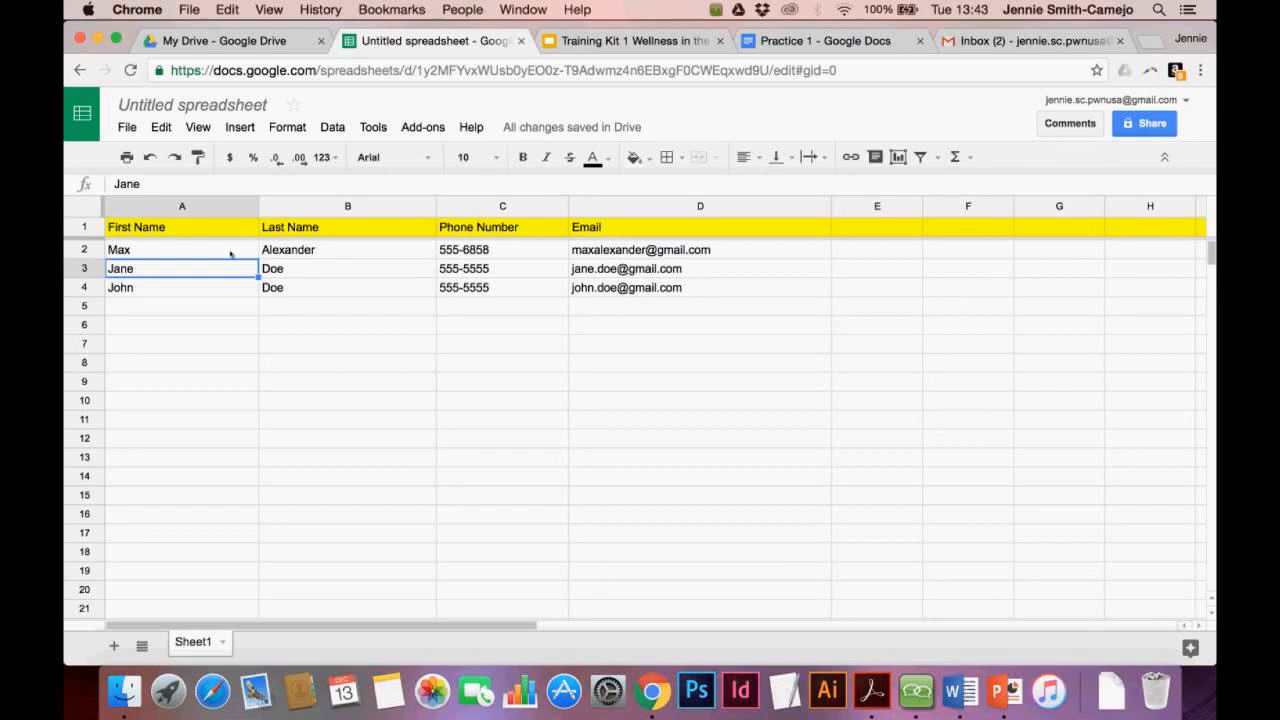
{"action": "left_click", "coordinate": [249, 206]}
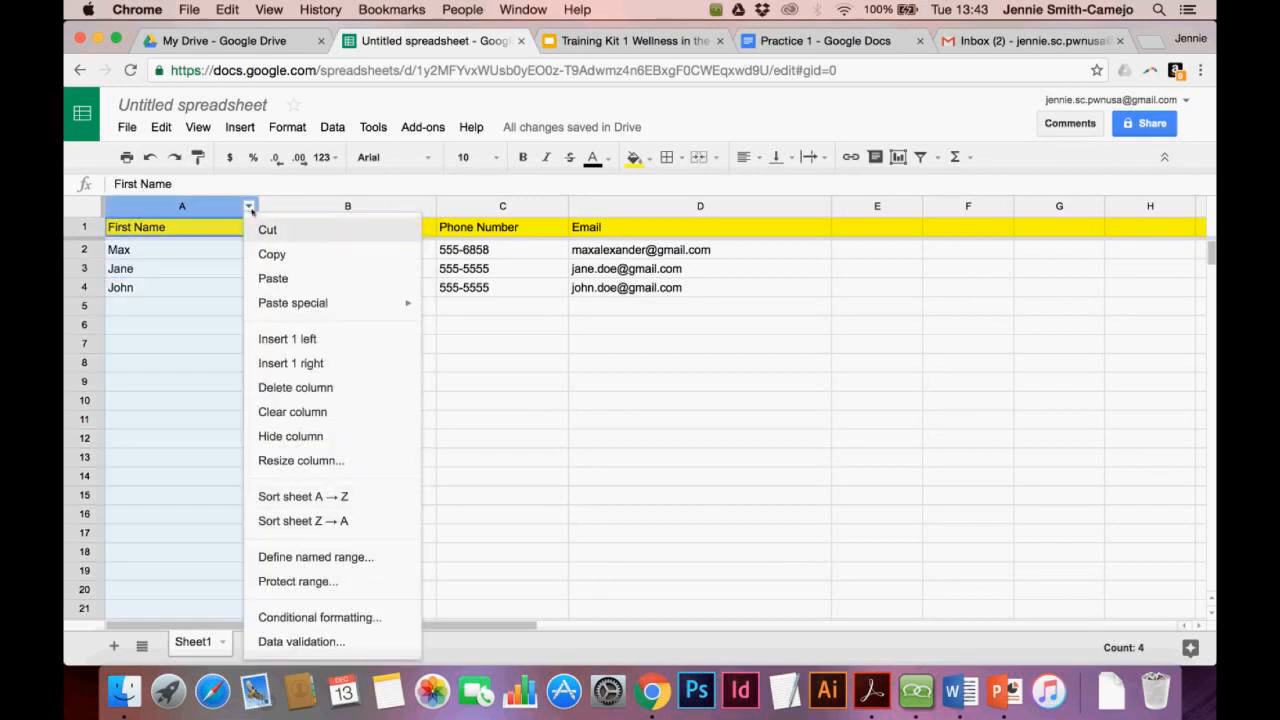
{"action": "left_click", "coordinate": [294, 498]}
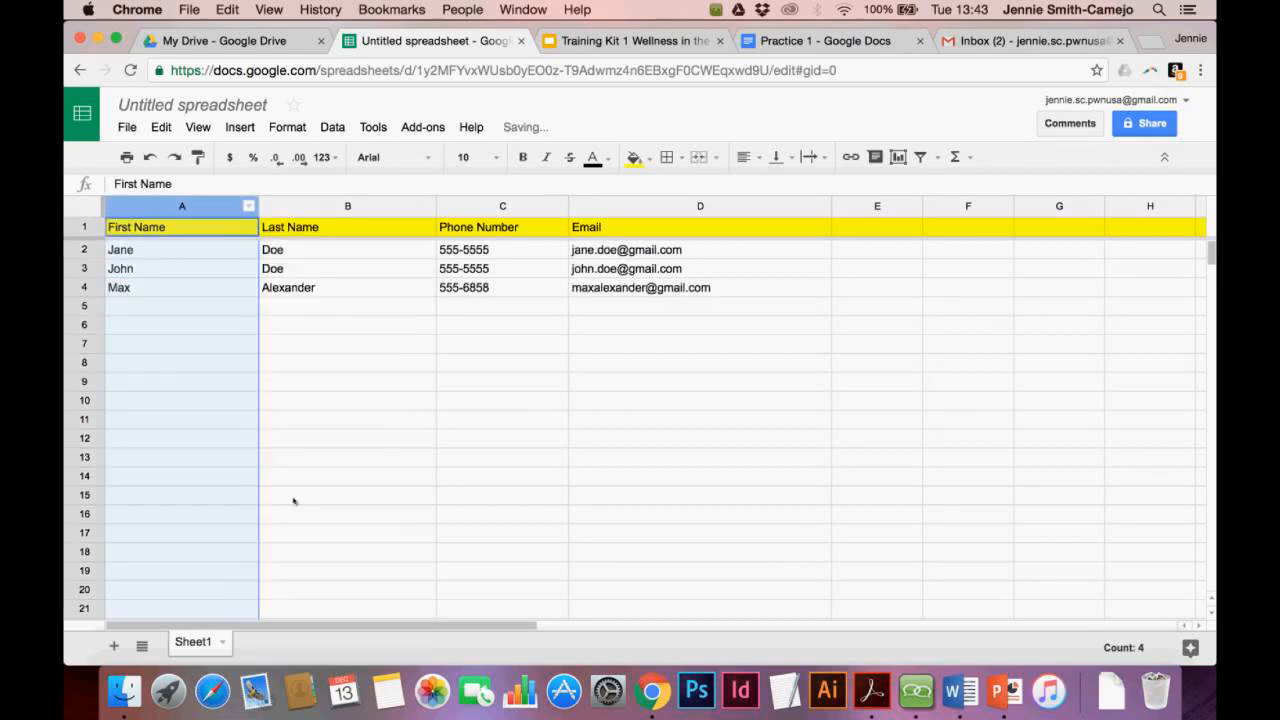
{"action": "left_click", "coordinate": [224, 311]}
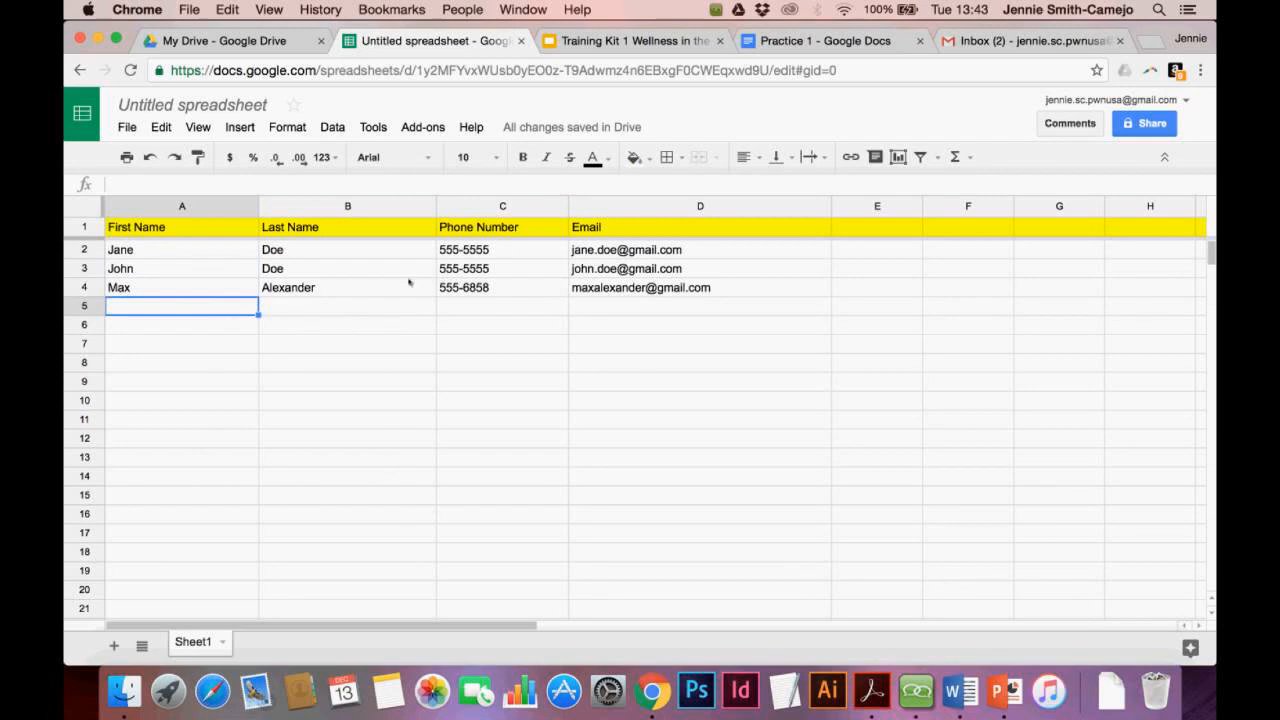
{"action": "left_click", "coordinate": [249, 209]}
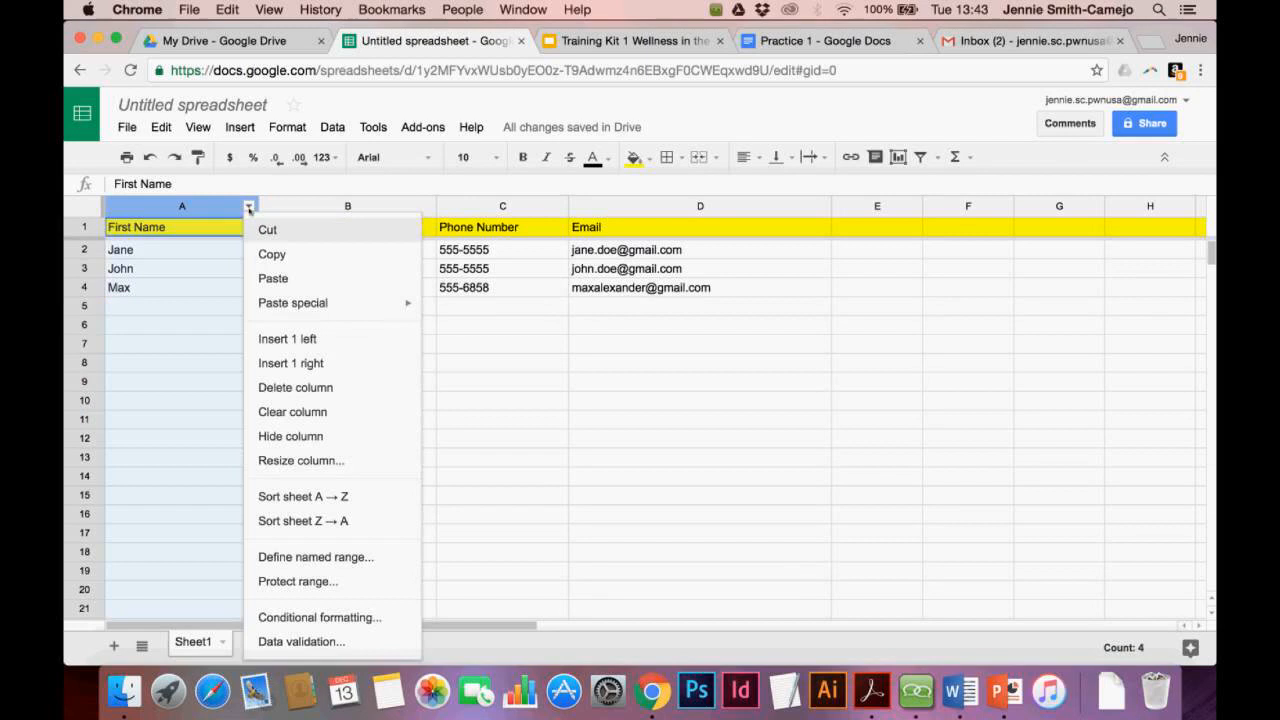
{"action": "left_click", "coordinate": [293, 521]}
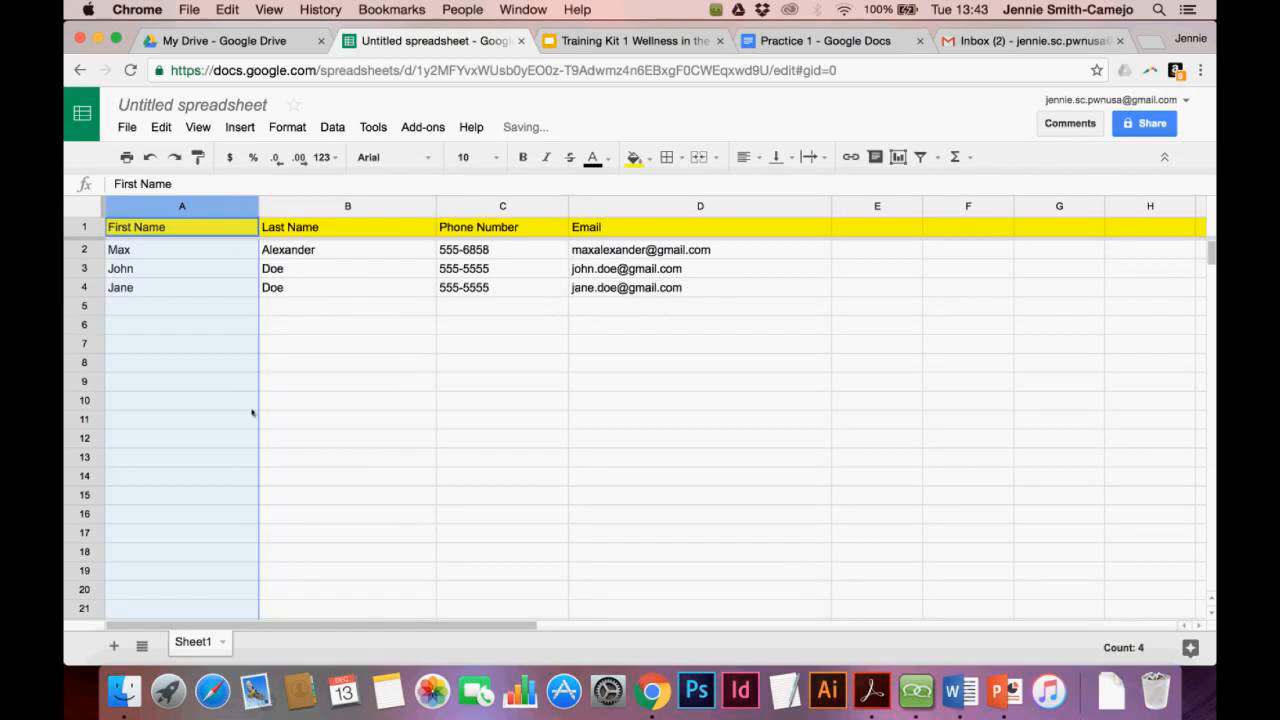
{"action": "left_click", "coordinate": [203, 340]}
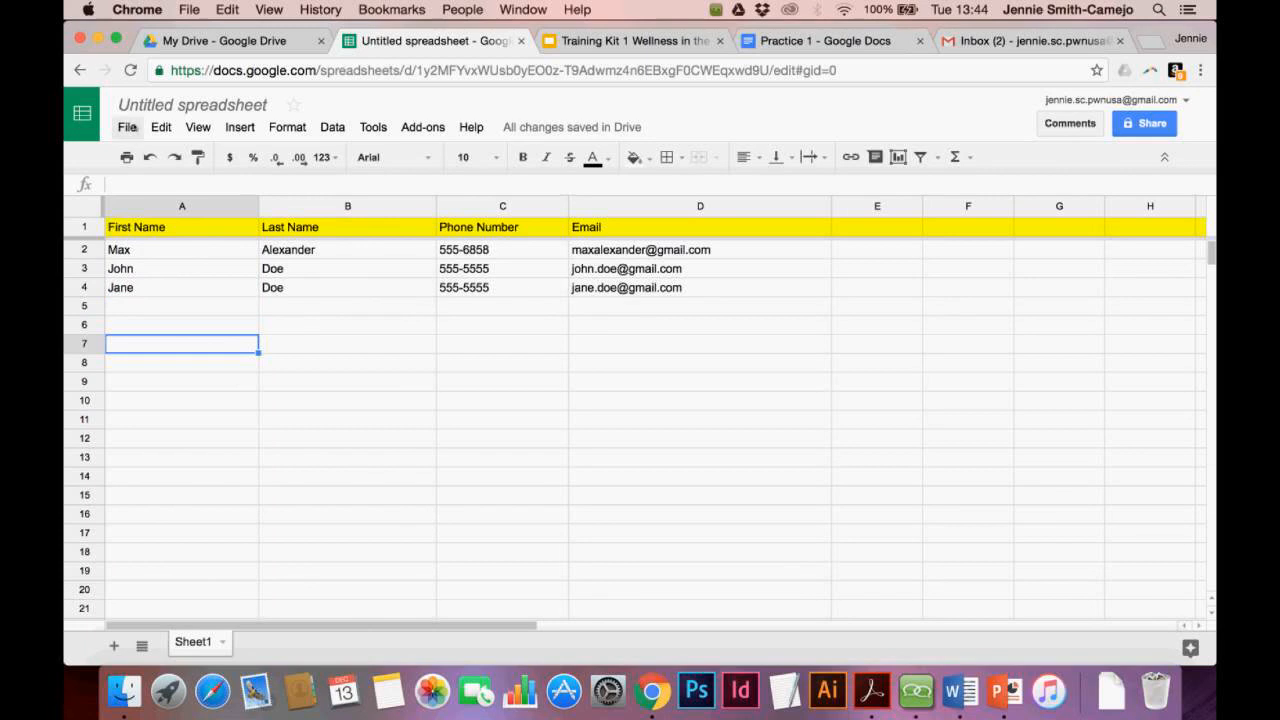
Rename the spreadsheet from Untitled spreadsheet to 'Data'
{"action": "left_click", "coordinate": [143, 106]}
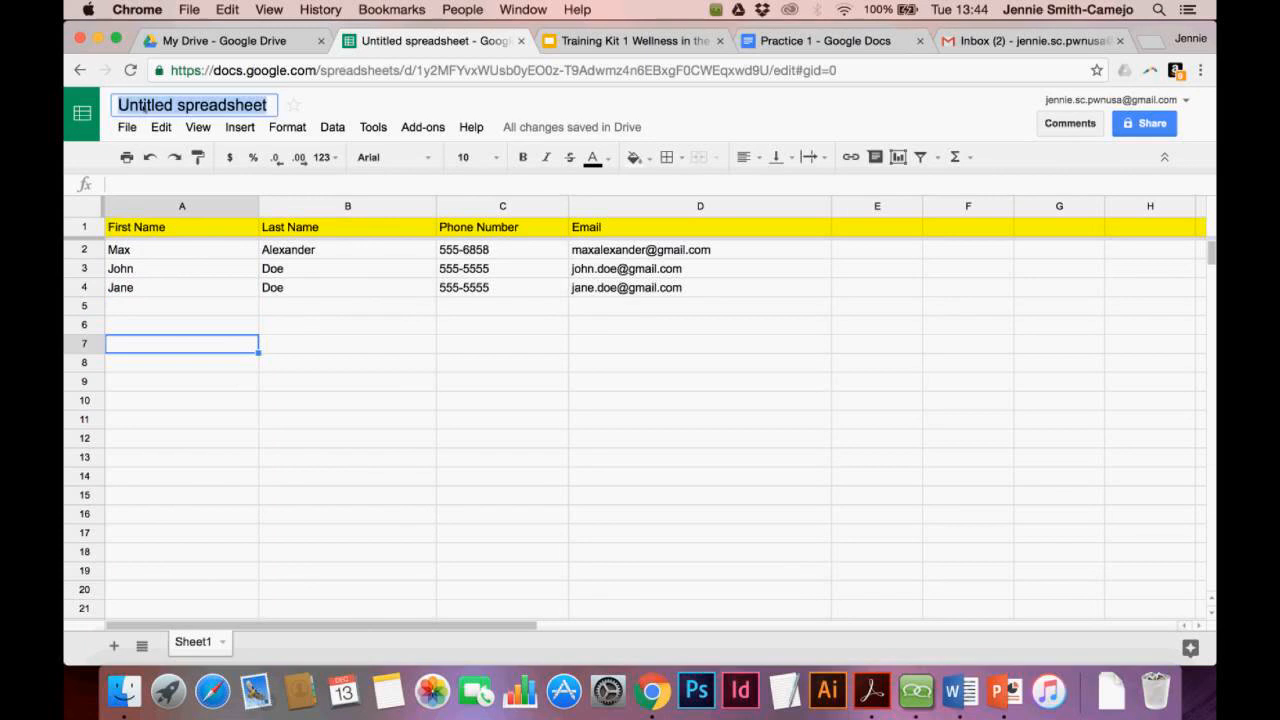
{"action": "type", "text": "D"}
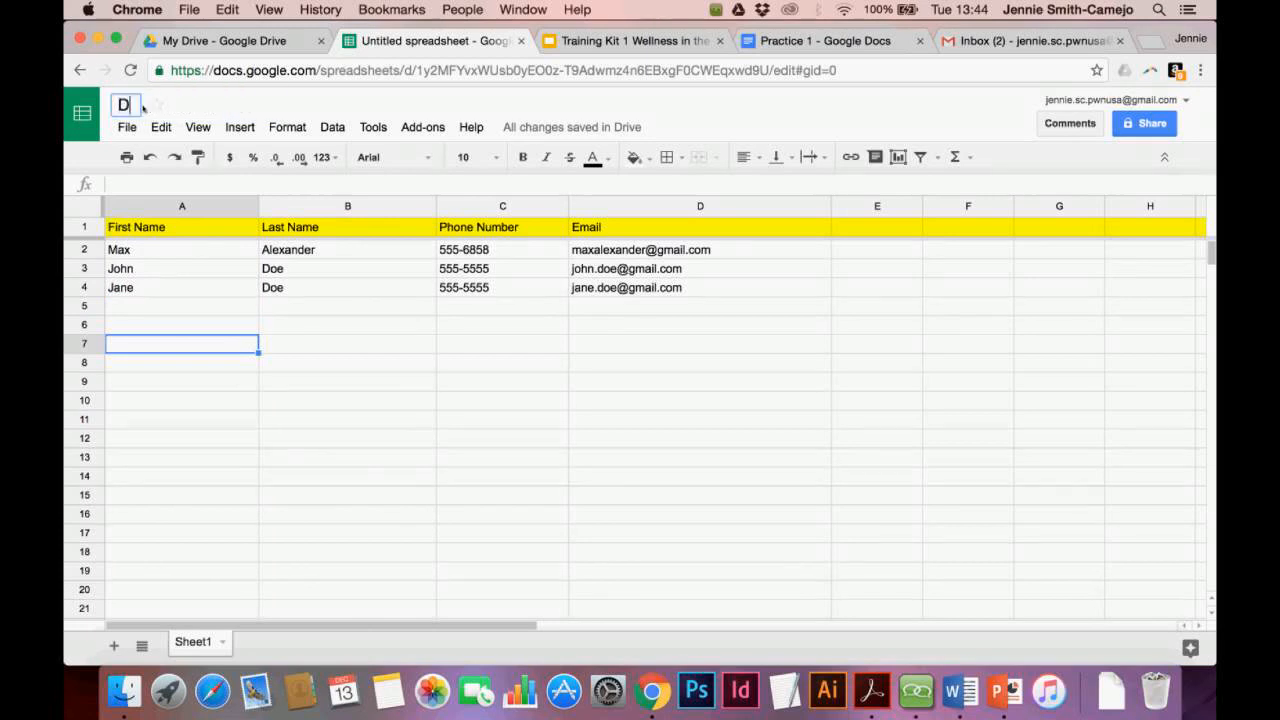
{"action": "type", "text": "ata"}
{"action": "key", "text": "Return"}
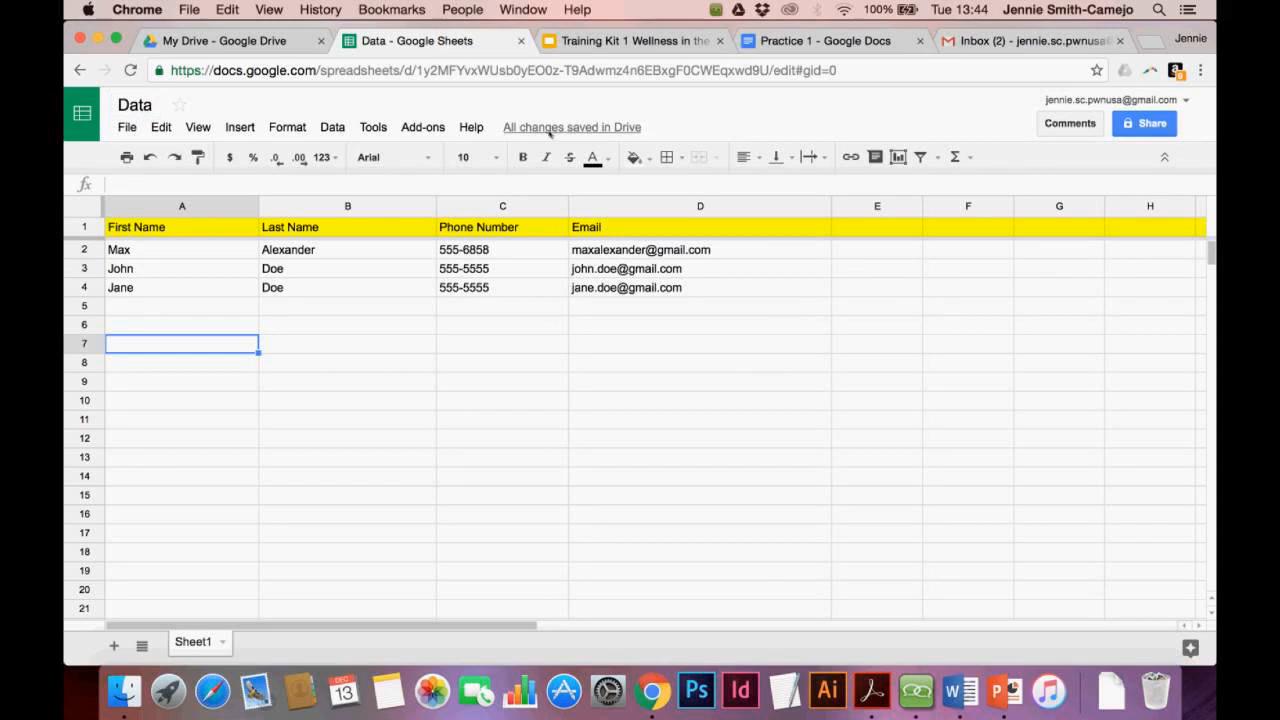
{"action": "mouse_move", "coordinate": [552, 133]}
In the My Drive tab, search Drive for 'data' and select the Data spreadsheet
{"action": "left_click", "coordinate": [268, 48]}
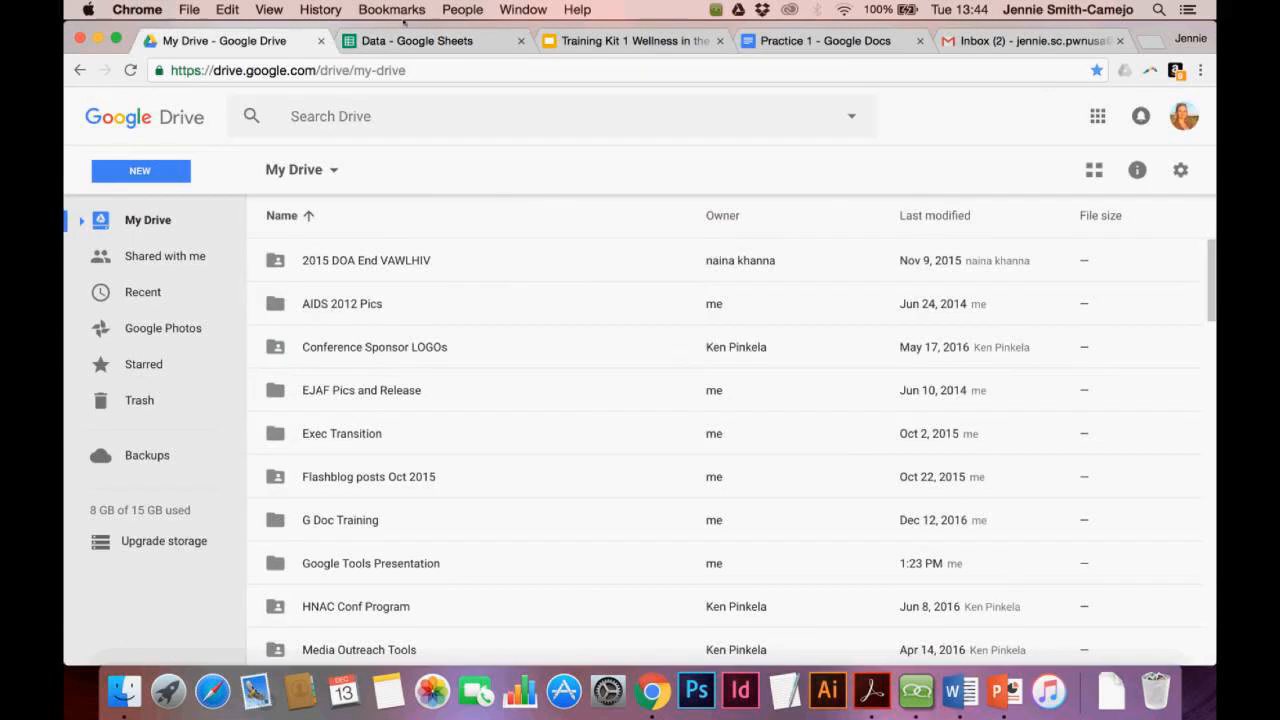
{"action": "scroll", "coordinate": [410, 323], "scroll_direction": "down", "scroll_amount": 5}
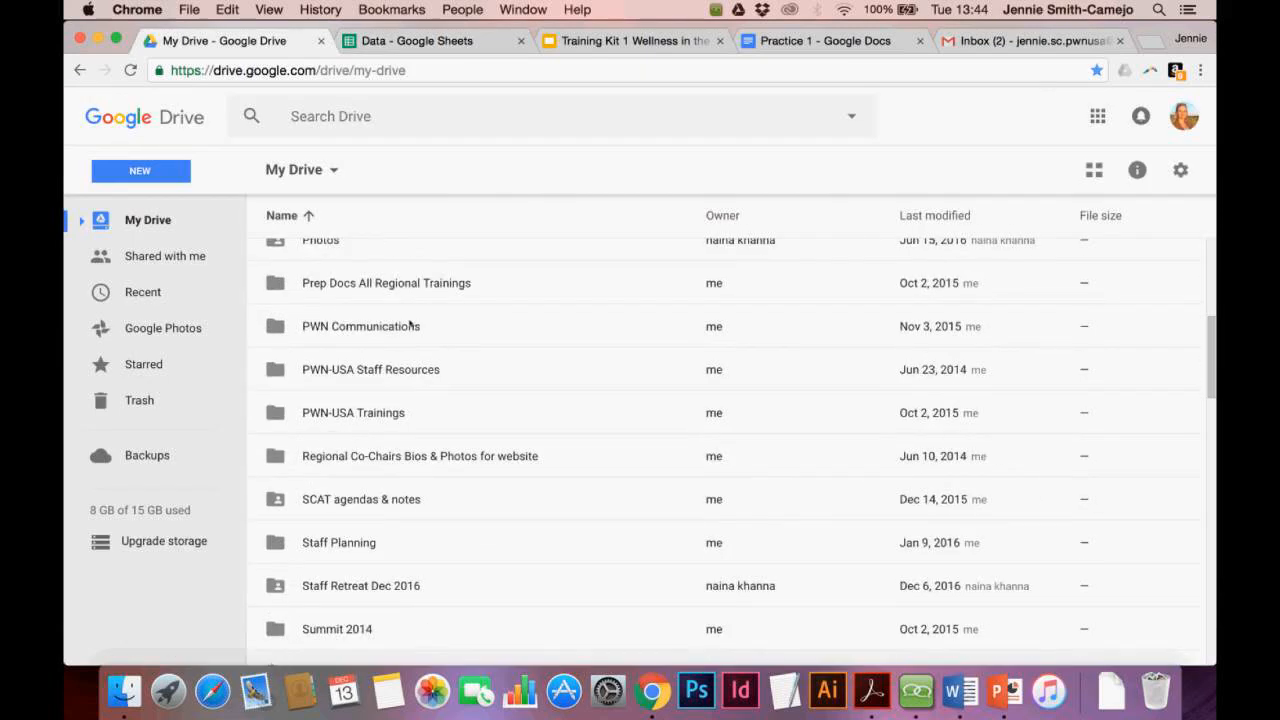
{"action": "scroll", "coordinate": [410, 323], "scroll_direction": "down", "scroll_amount": 3}
{"action": "scroll", "coordinate": [410, 323], "scroll_direction": "up", "scroll_amount": 10}
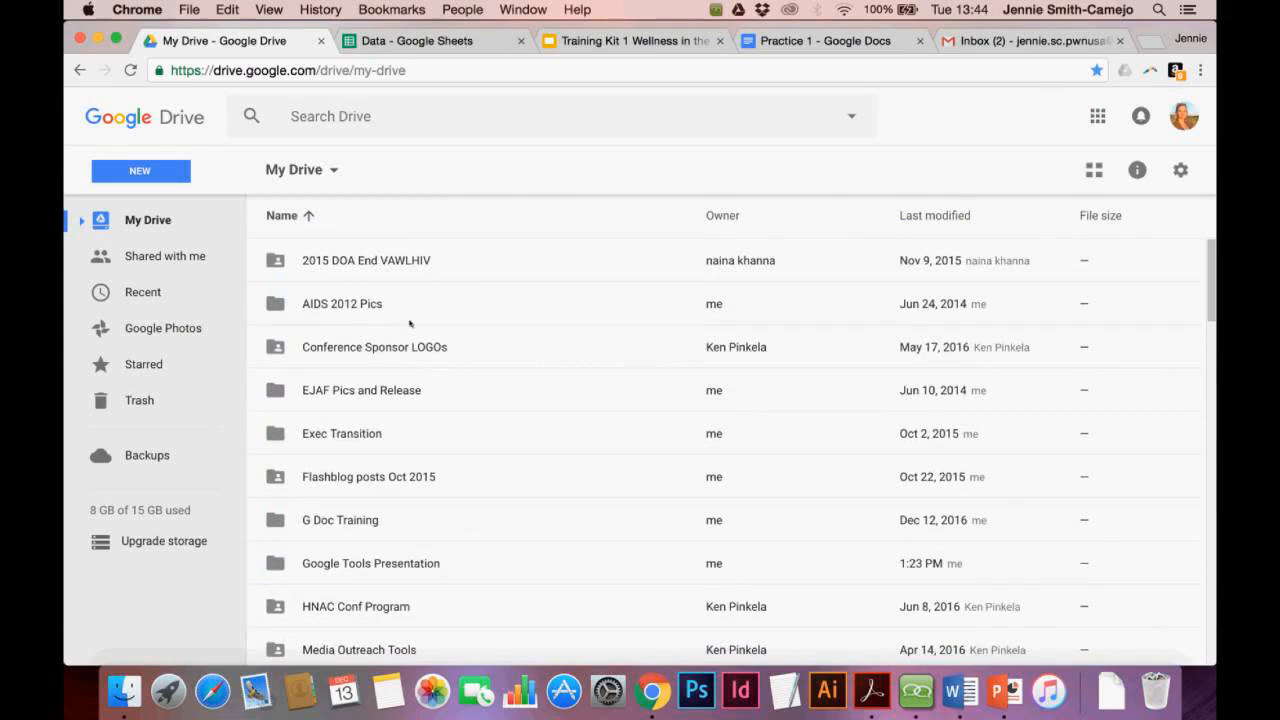
{"action": "scroll", "coordinate": [410, 323], "scroll_direction": "down", "scroll_amount": 10}
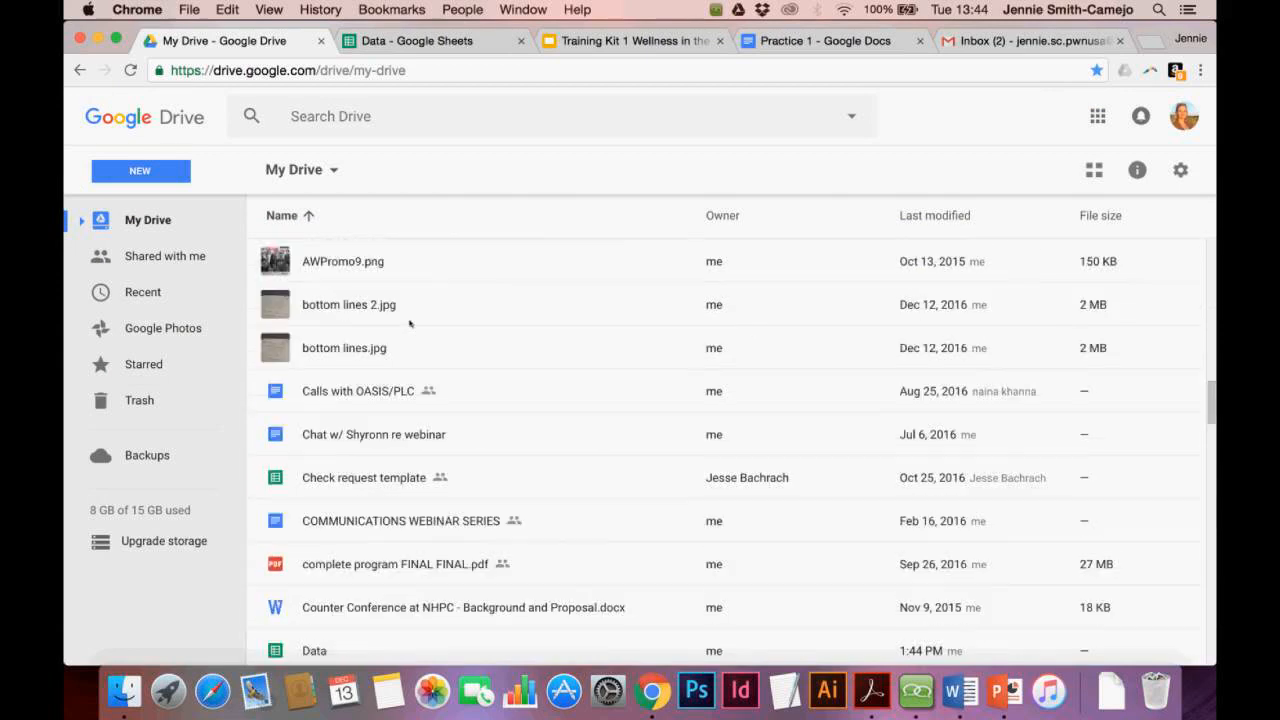
{"action": "scroll", "coordinate": [410, 323], "scroll_direction": "up", "scroll_amount": 10}
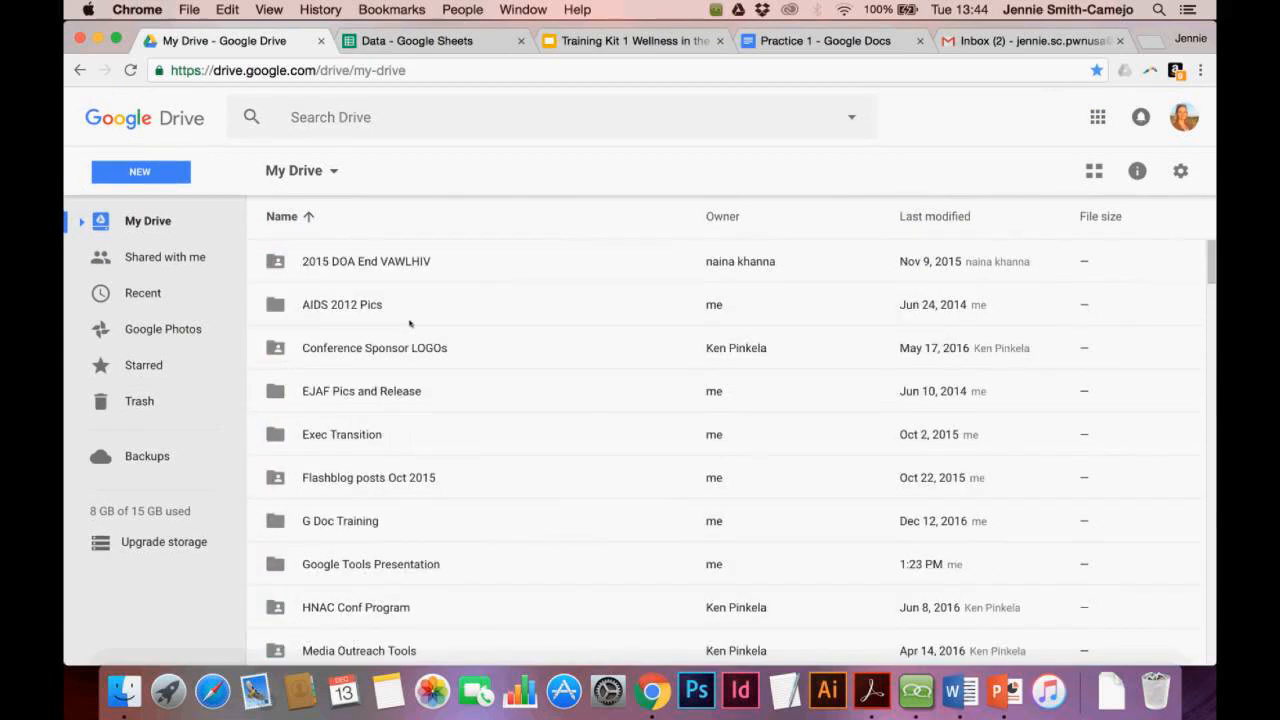
{"action": "left_click", "coordinate": [330, 117]}
{"action": "type", "text": "data"}
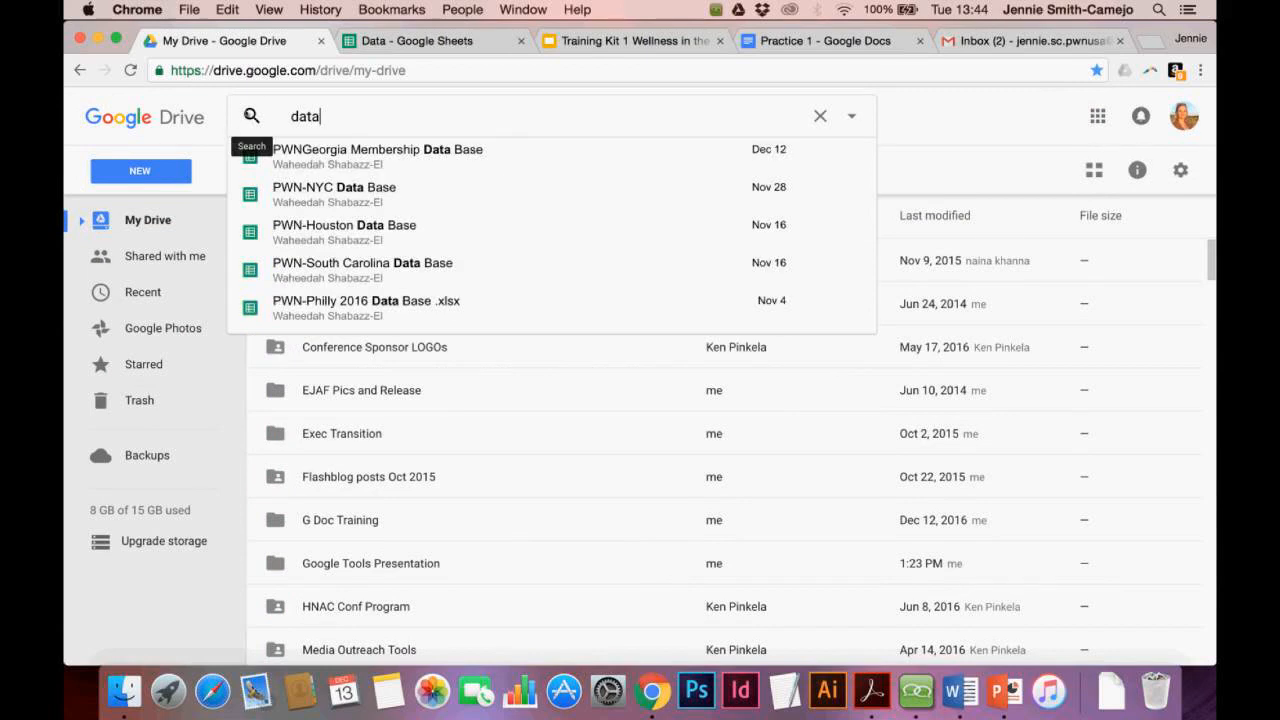
{"action": "left_click", "coordinate": [247, 114]}
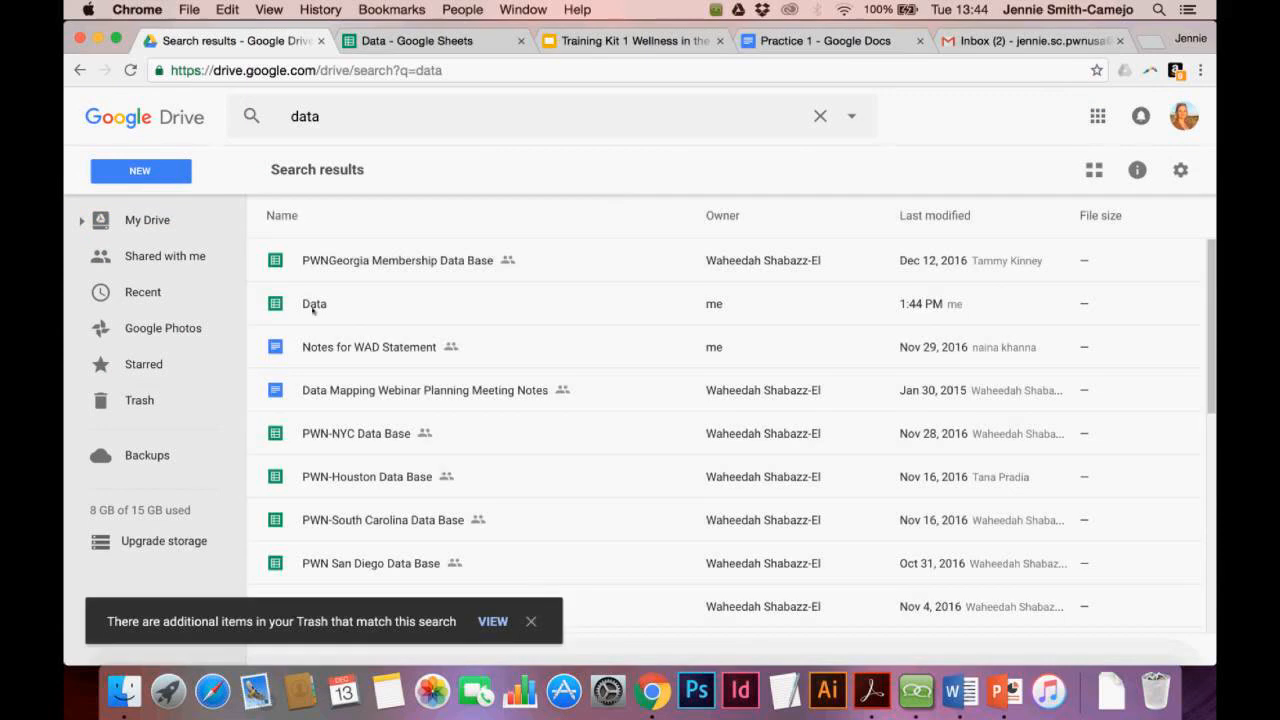
{"action": "left_click", "coordinate": [313, 309]}
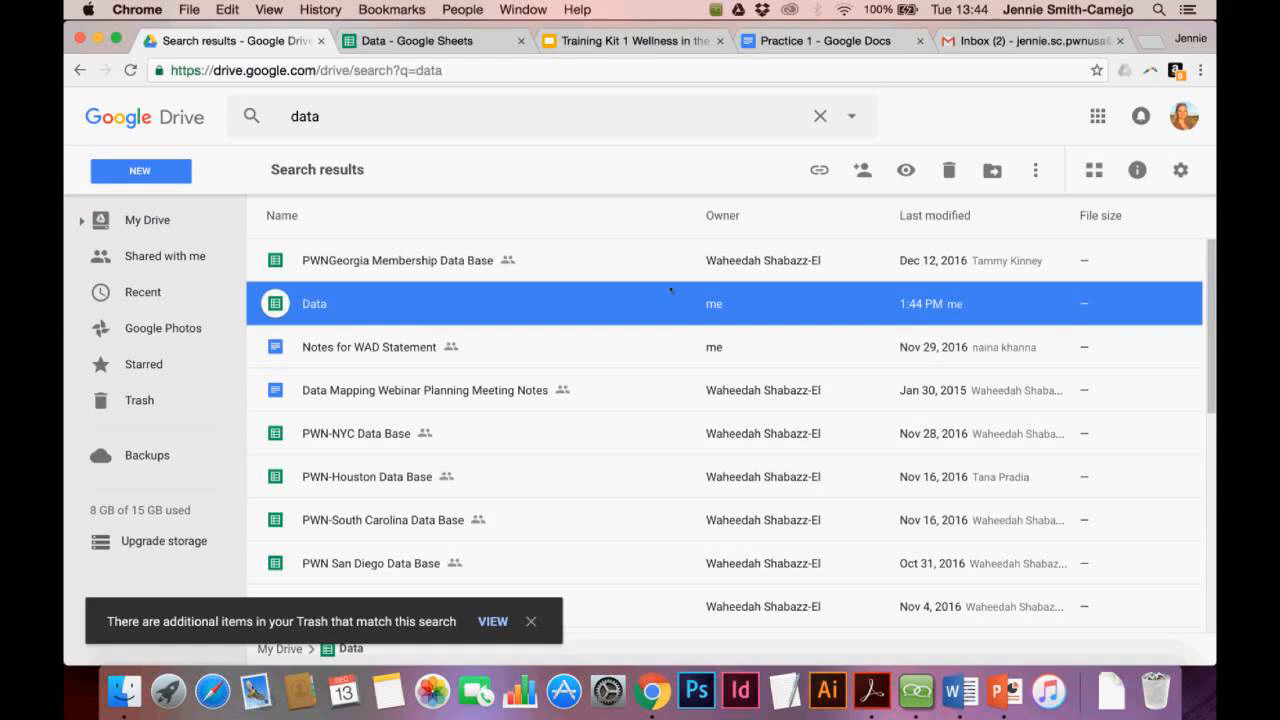
Move the Data spreadsheet into the Google Tools Presentation folder, then return to My Drive
{"action": "right_click", "coordinate": [321, 313]}
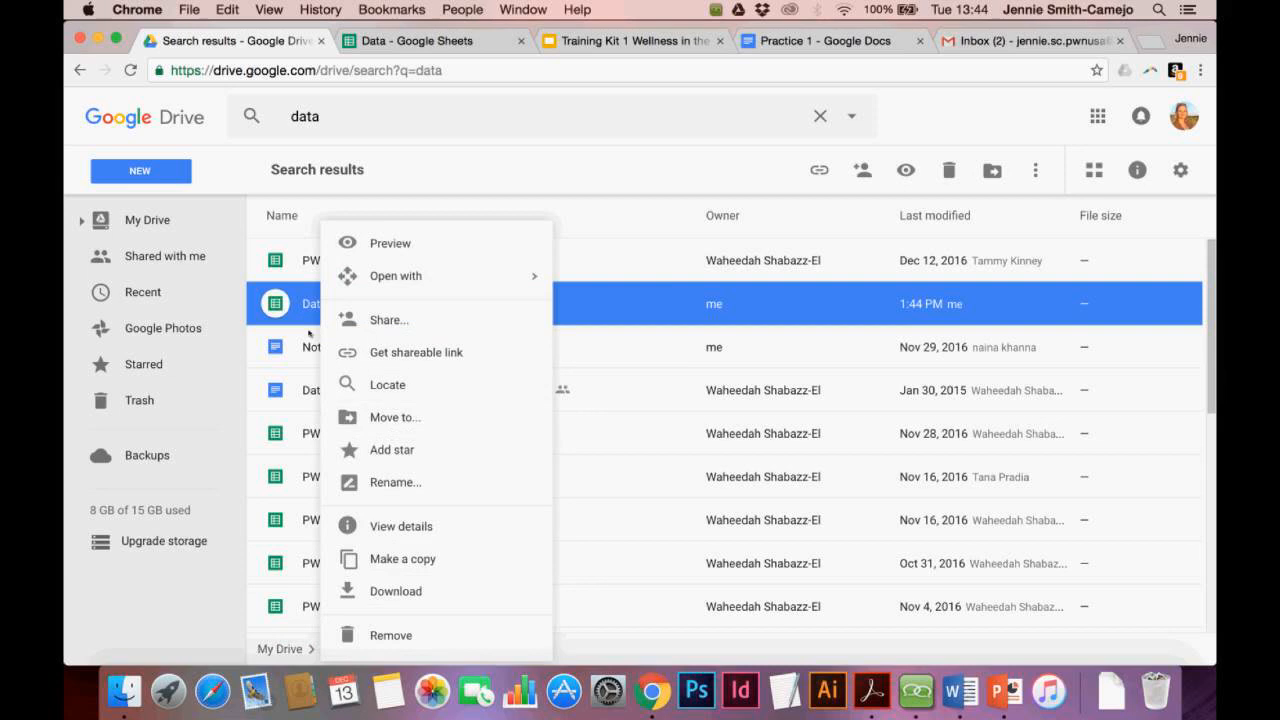
{"action": "left_click", "coordinate": [302, 301]}
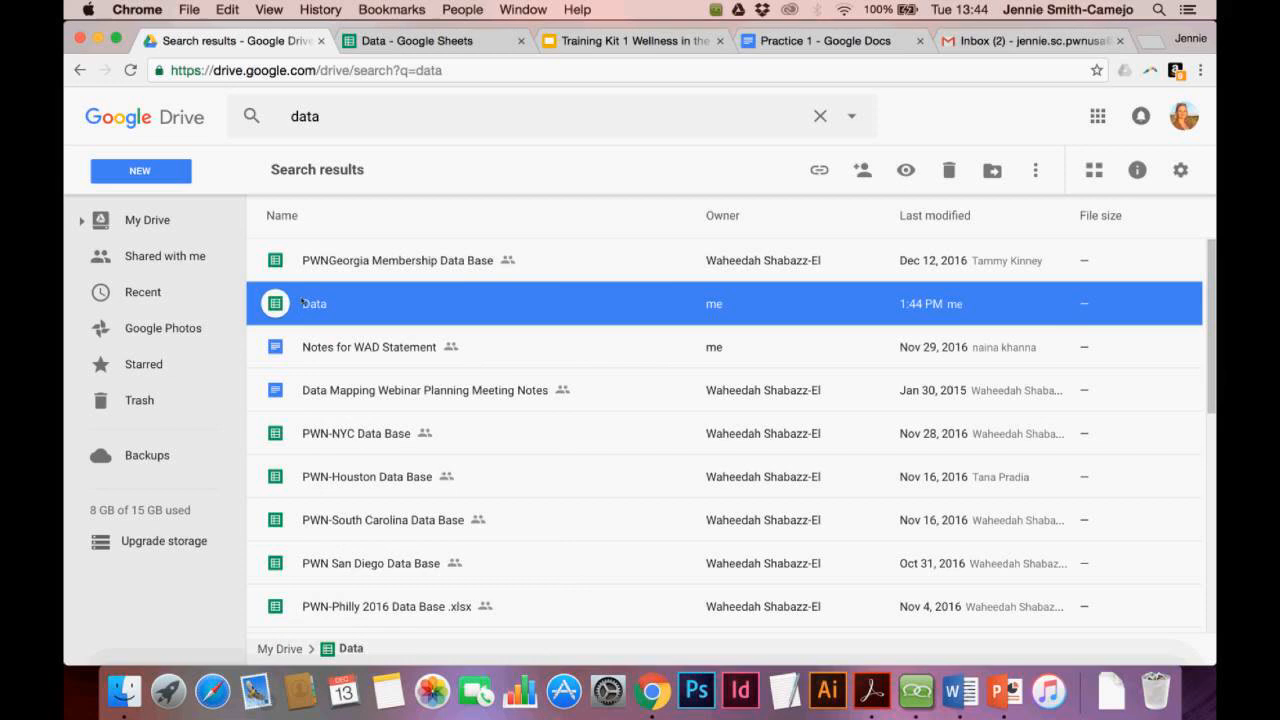
{"action": "right_click", "coordinate": [302, 301]}
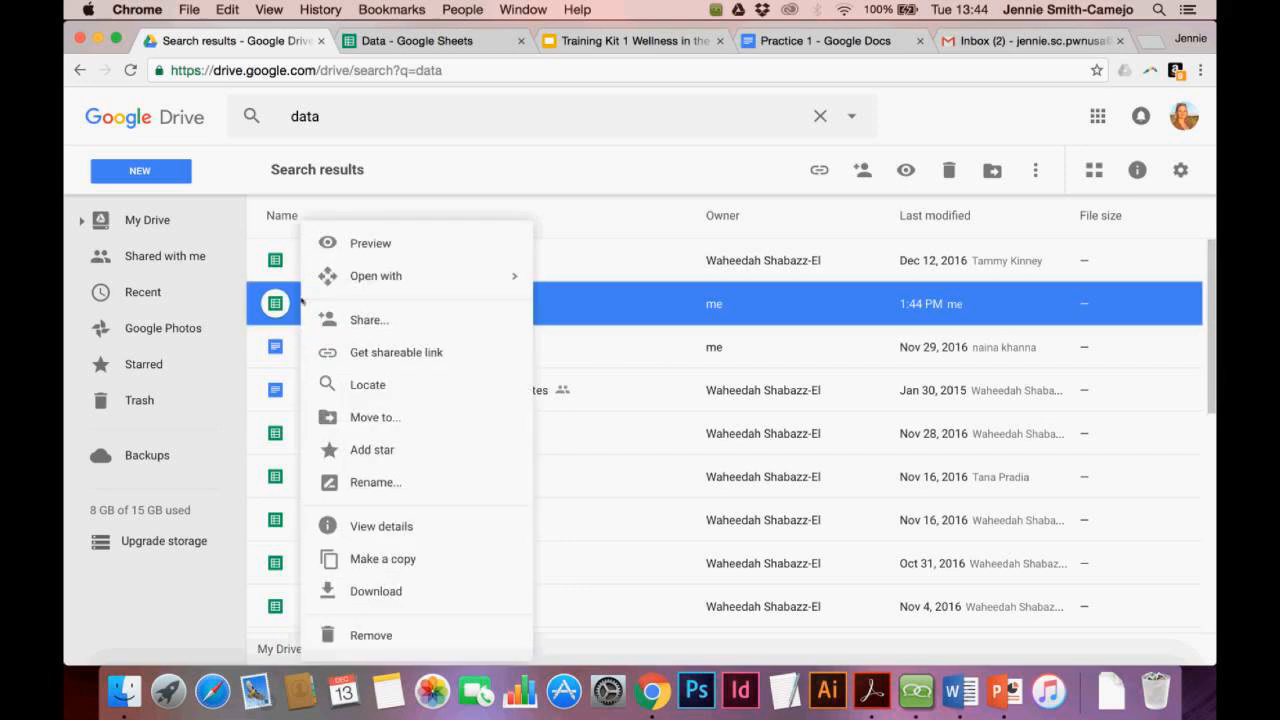
{"action": "left_click", "coordinate": [377, 417]}
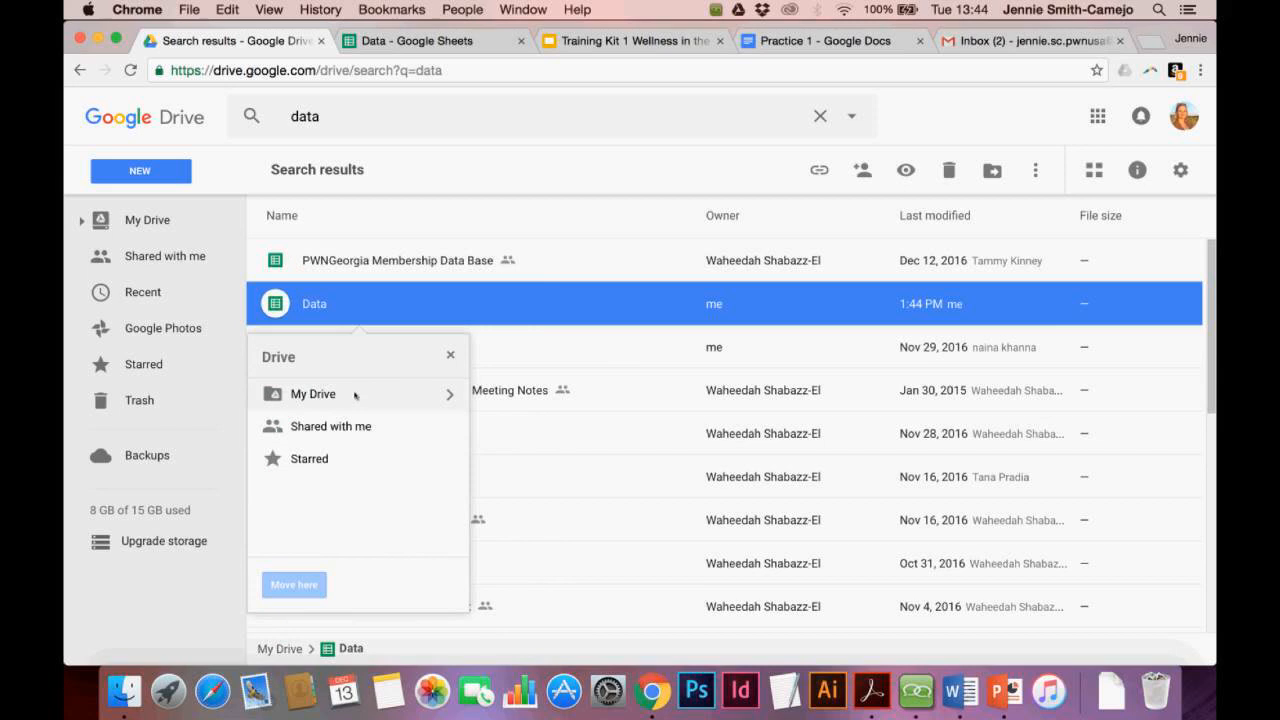
{"action": "left_click", "coordinate": [449, 395]}
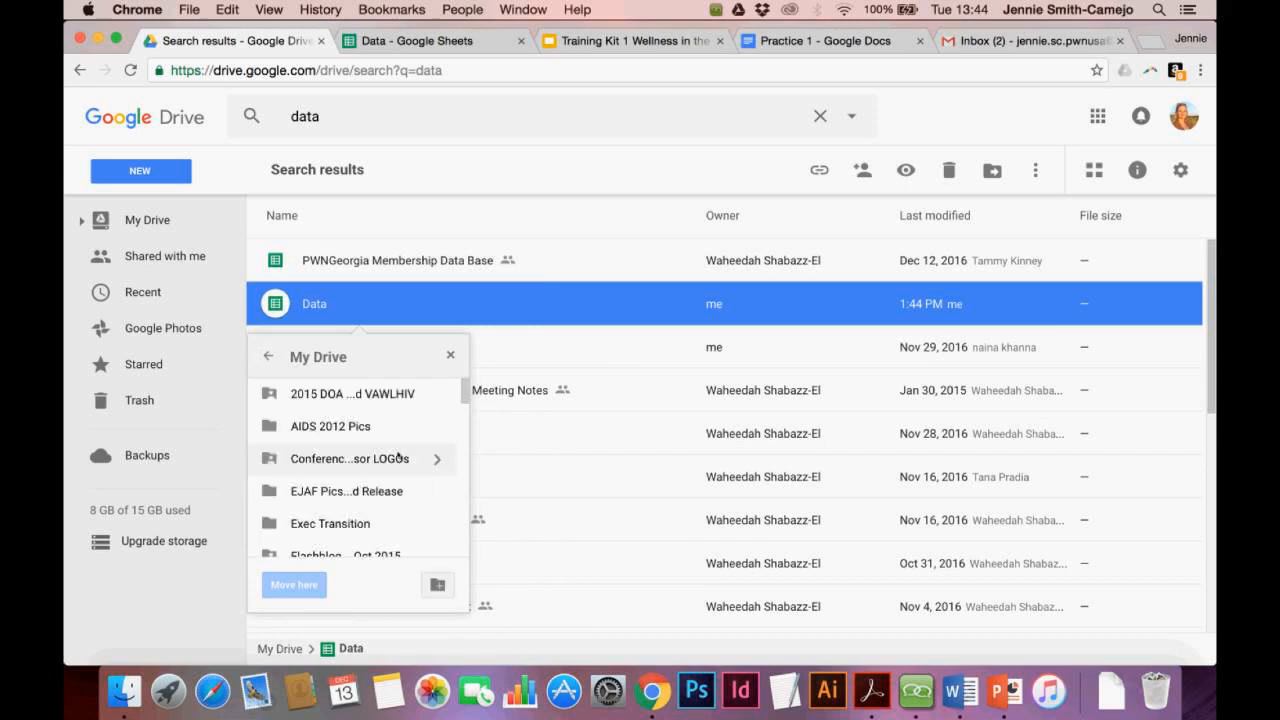
{"action": "scroll", "coordinate": [399, 457], "scroll_direction": "down", "scroll_amount": 2}
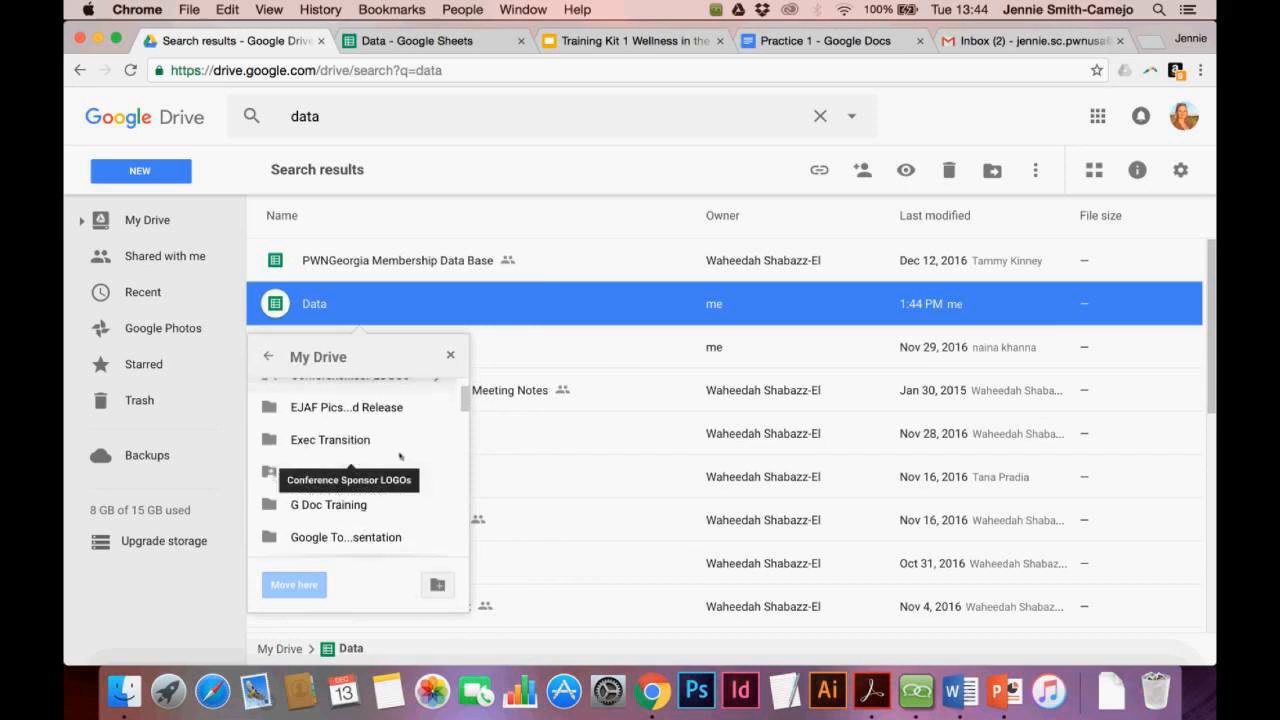
{"action": "left_click", "coordinate": [329, 537]}
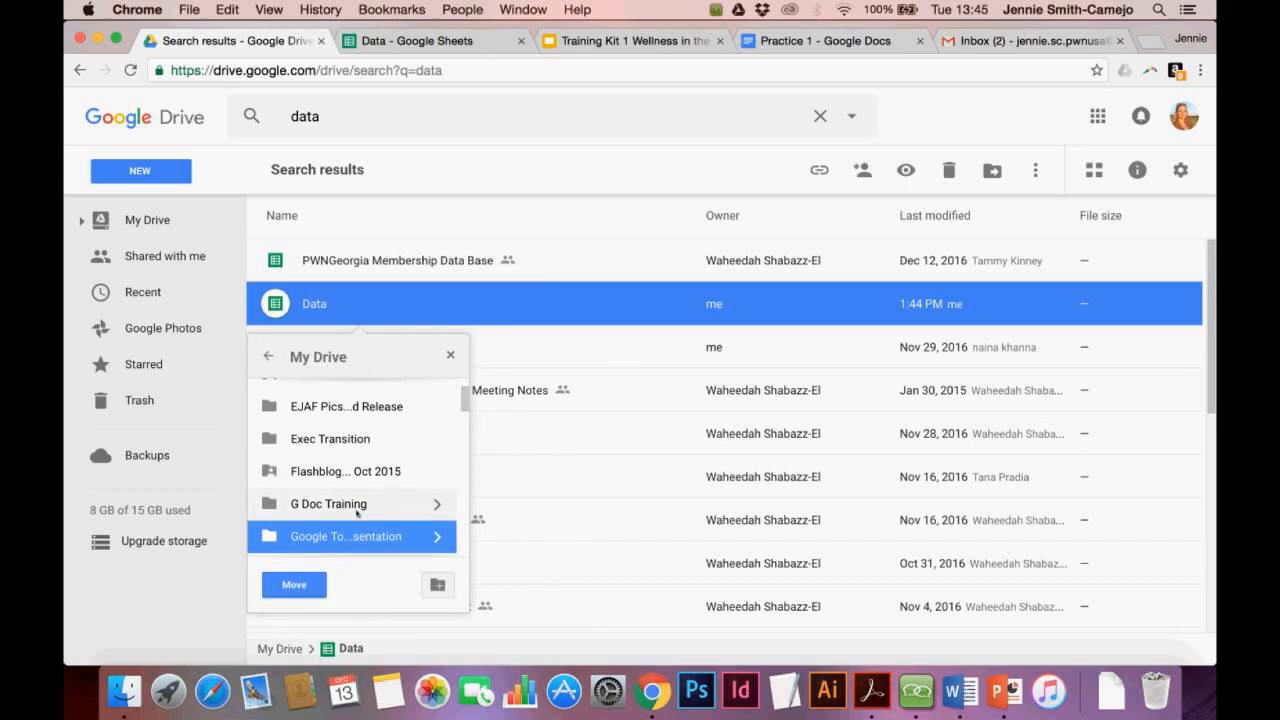
{"action": "scroll", "coordinate": [357, 514], "scroll_direction": "down", "scroll_amount": 1}
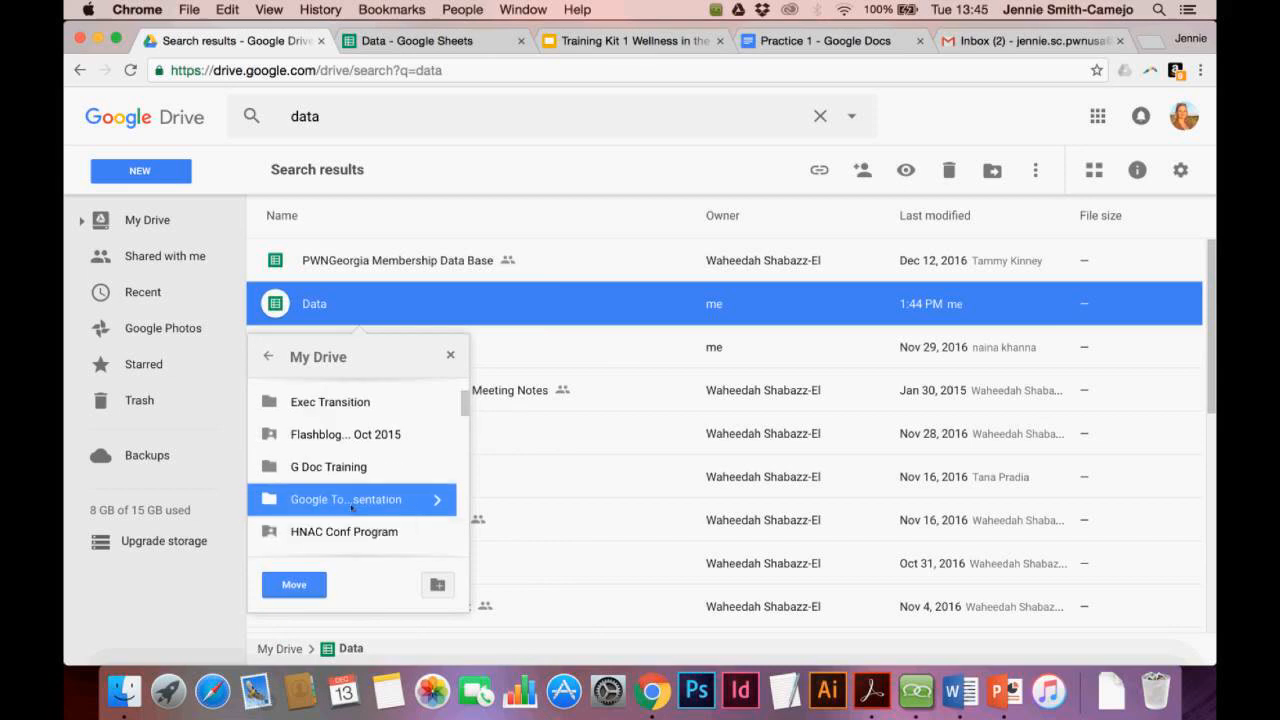
{"action": "left_click", "coordinate": [294, 590]}
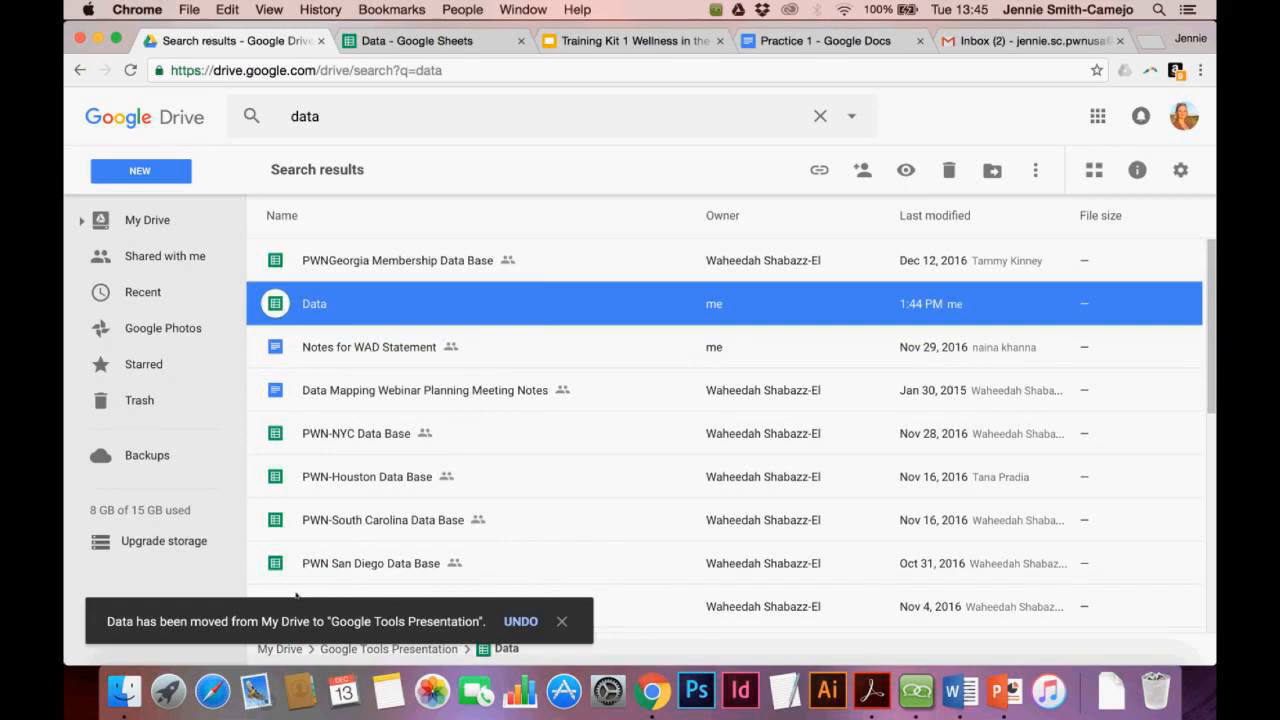
{"action": "left_click", "coordinate": [140, 220]}
Open the Google Tools Presentation folder to see Data, Practice 1 and the Training Kit presentation
{"action": "scroll", "coordinate": [422, 448], "scroll_direction": "down", "scroll_amount": 1}
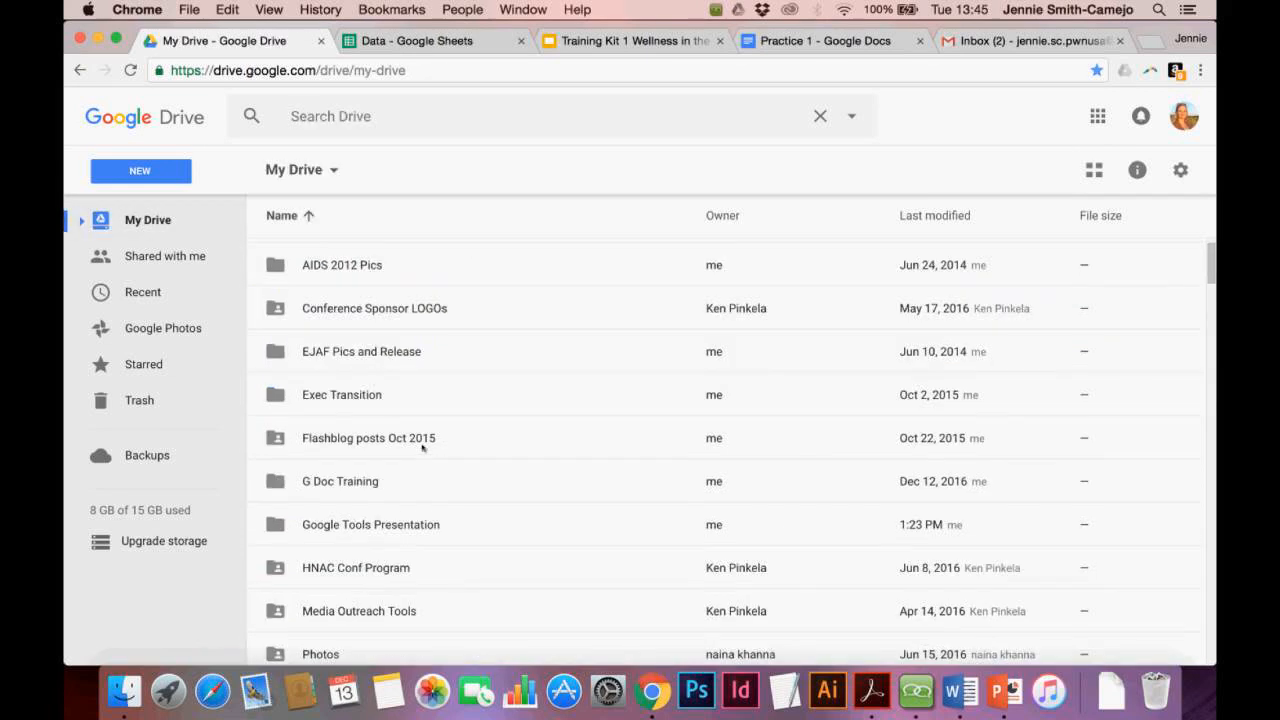
{"action": "scroll", "coordinate": [422, 448], "scroll_direction": "down", "scroll_amount": 1}
{"action": "double_click", "coordinate": [405, 512]}
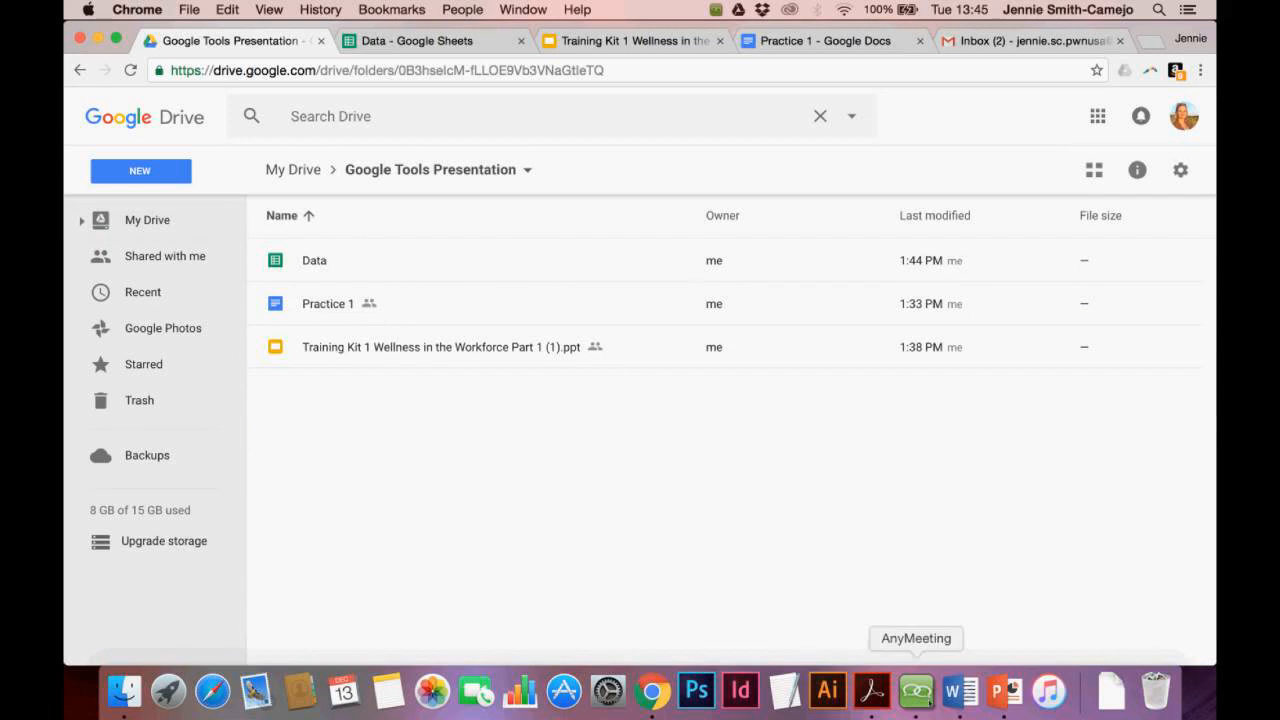
{"action": "left_click", "coordinate": [928, 702]}
{"action": "left_click", "coordinate": [560, 425]}
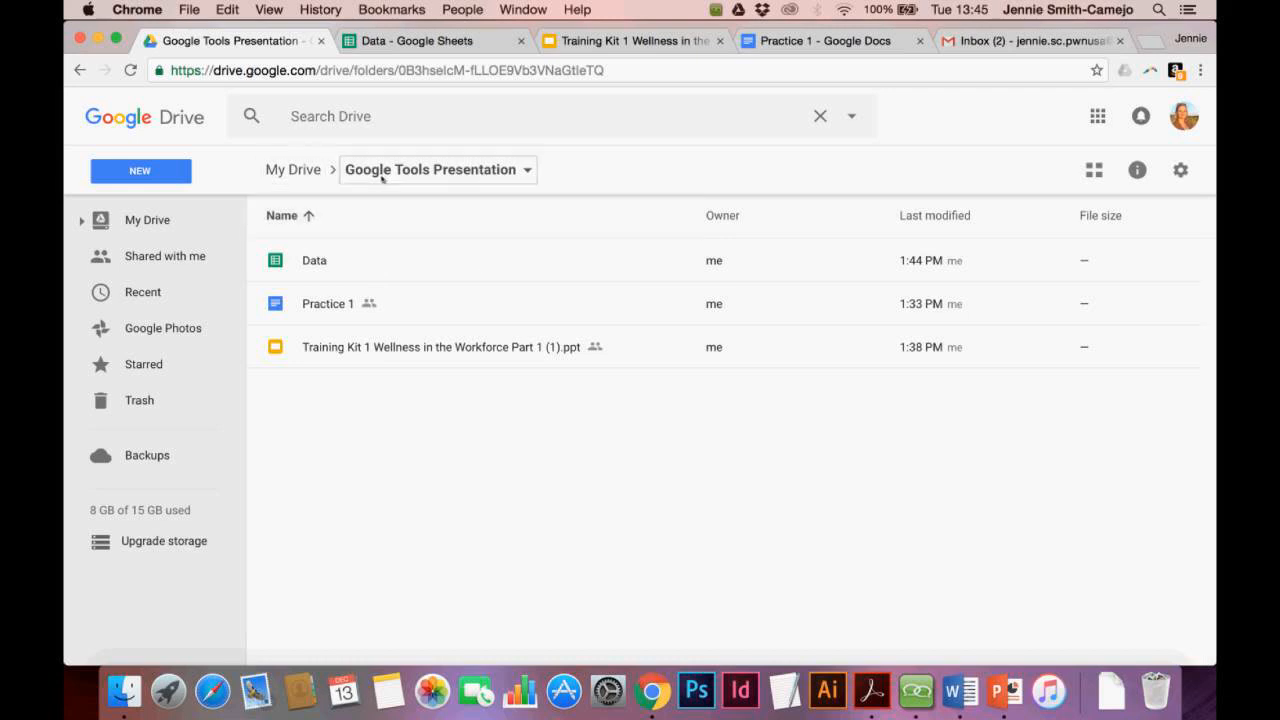
In the folder's Share dialog, add three contacts as invitees and set them to view only
{"action": "left_click", "coordinate": [522, 173]}
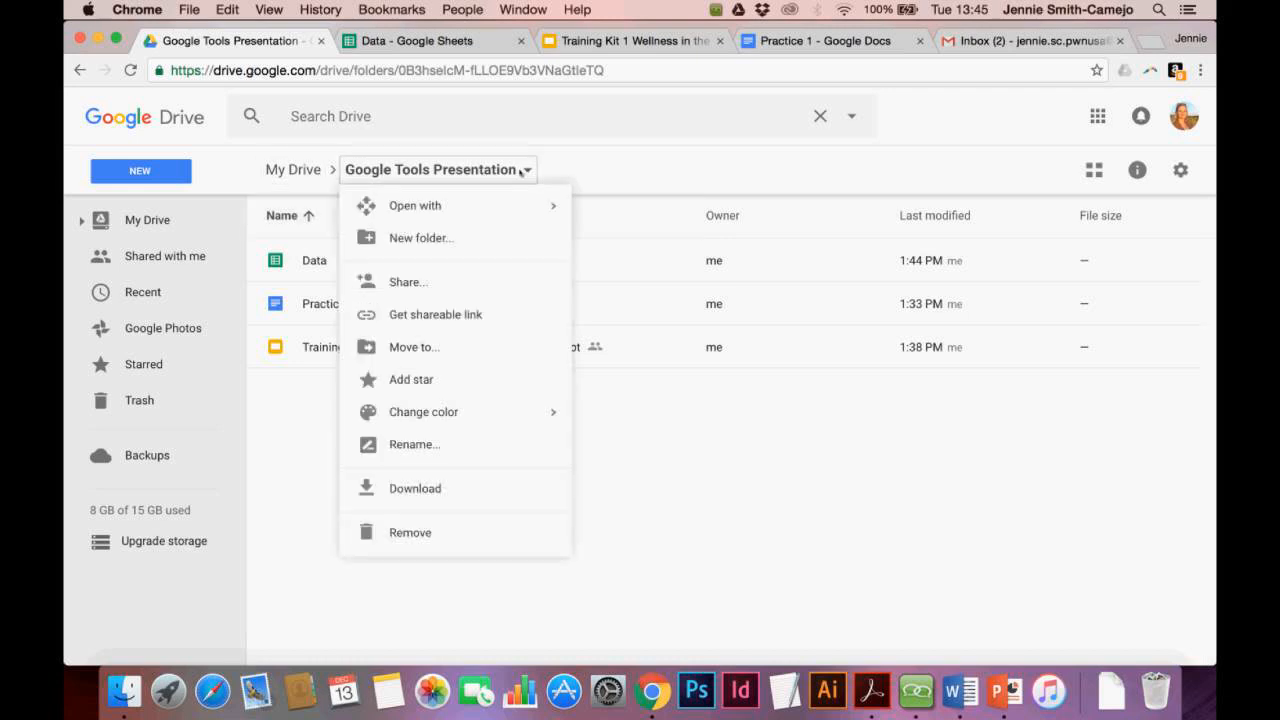
{"action": "left_click", "coordinate": [407, 283]}
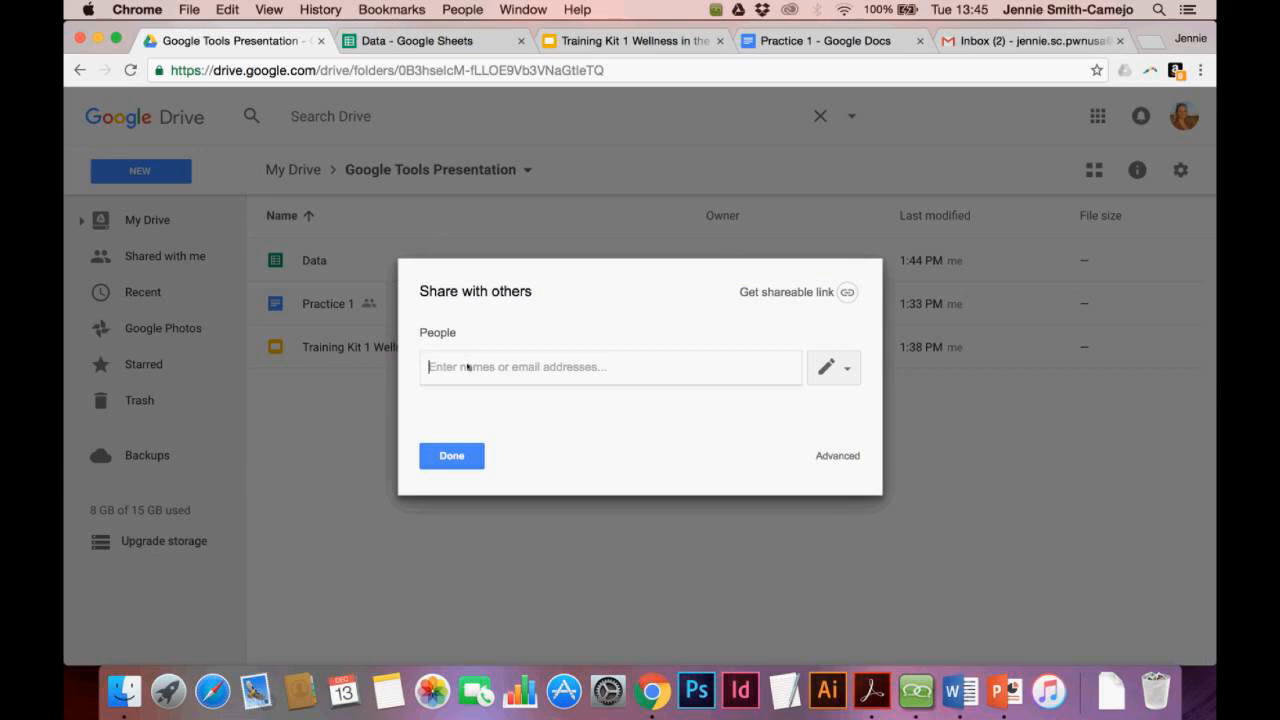
{"action": "type", "text": "wah"}
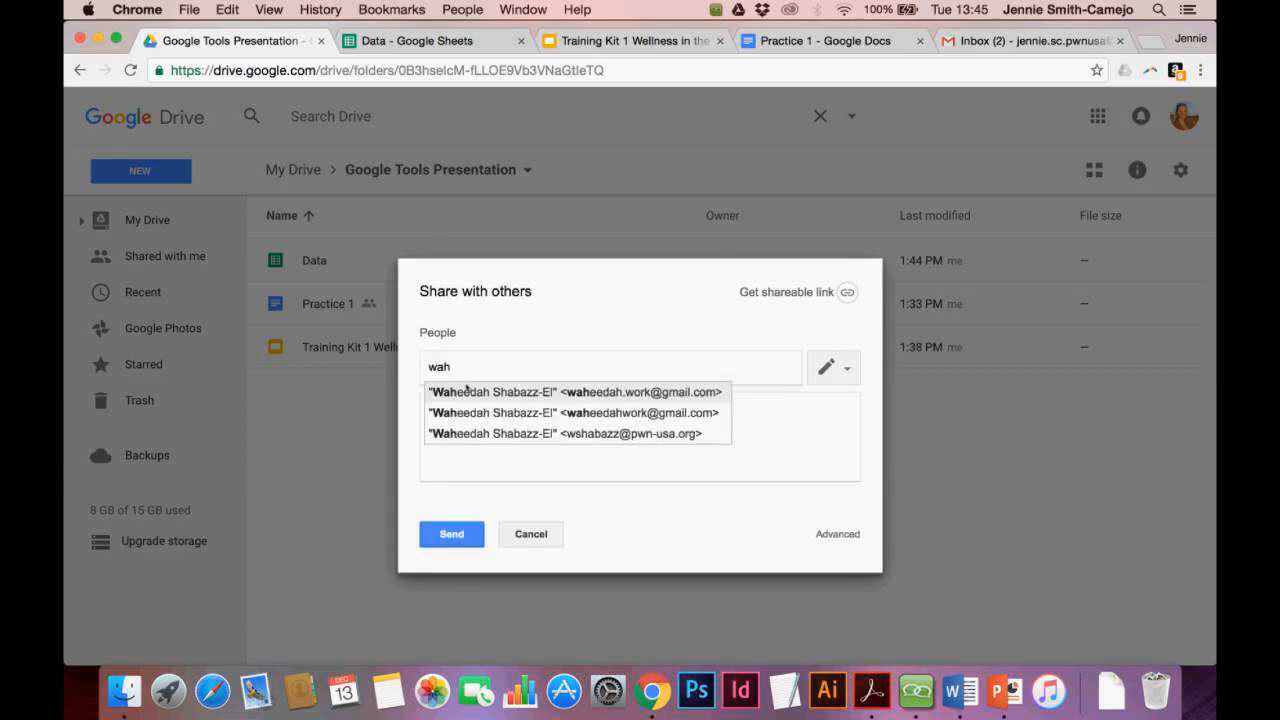
{"action": "left_click", "coordinate": [466, 390]}
{"action": "type", "text": "van"}
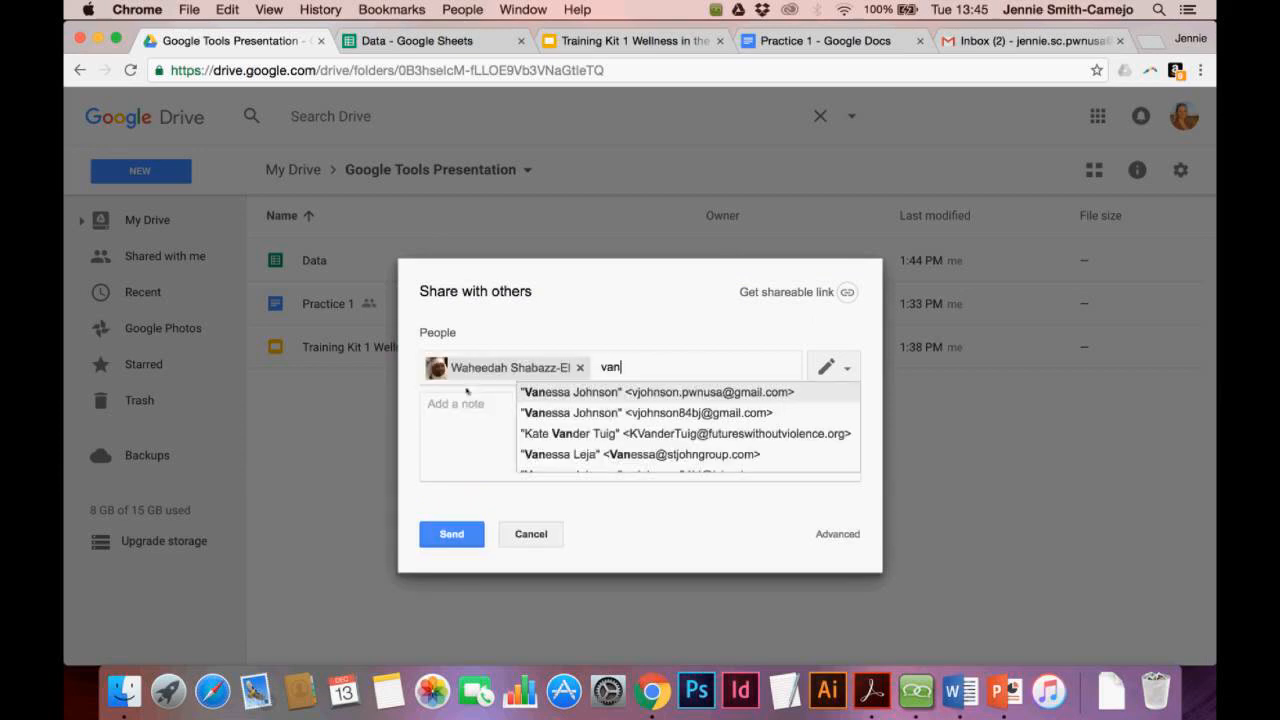
{"action": "left_click", "coordinate": [540, 393]}
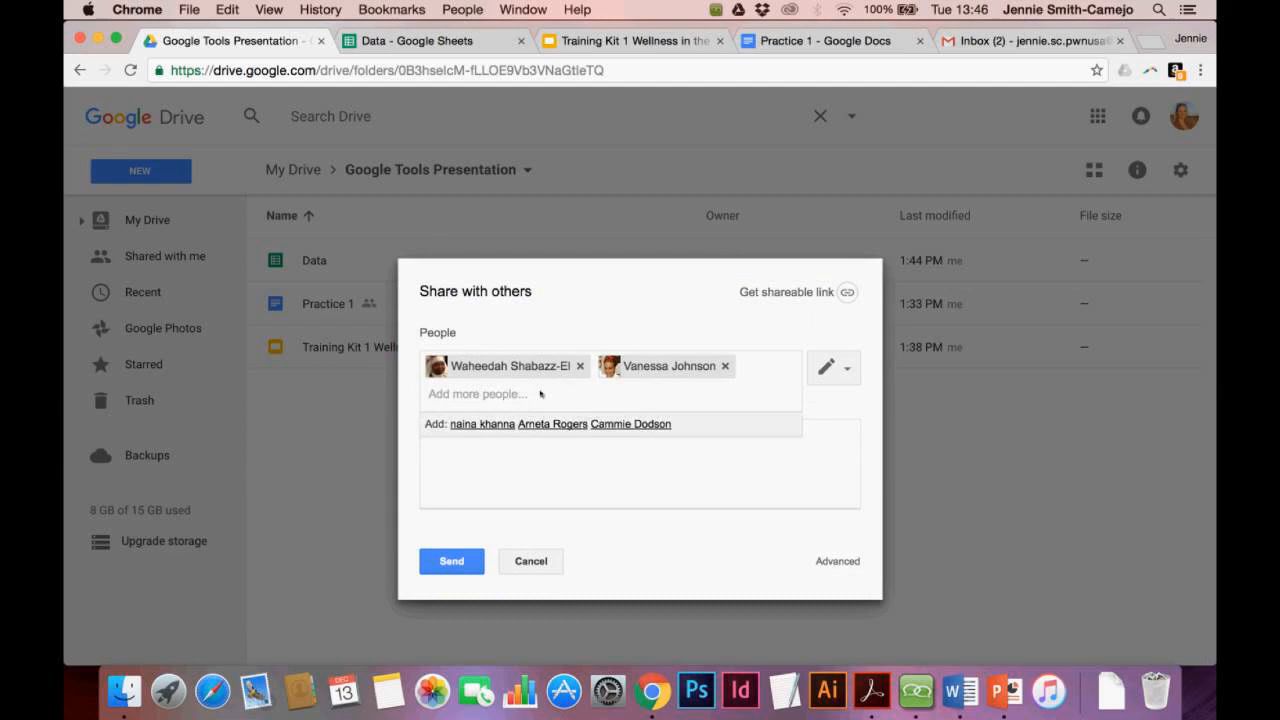
{"action": "type", "text": "arn"}
{"action": "left_click", "coordinate": [556, 417]}
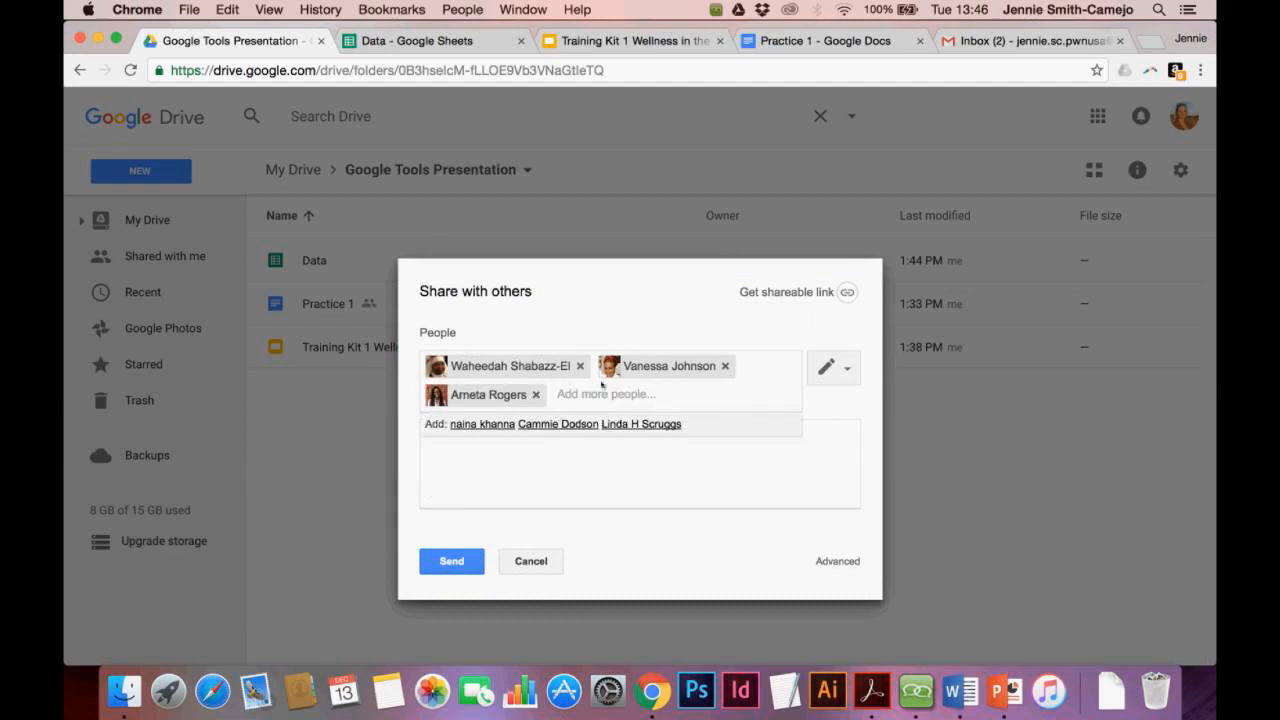
{"action": "left_click", "coordinate": [847, 377]}
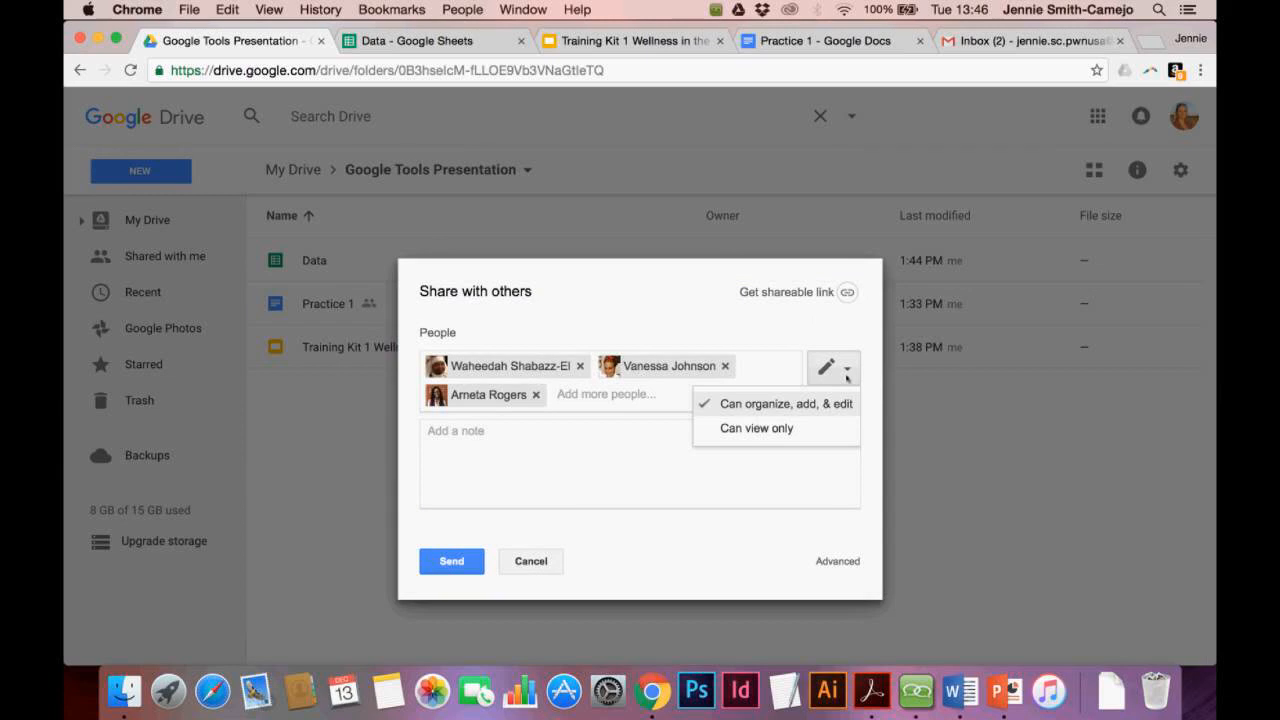
{"action": "left_click", "coordinate": [805, 405]}
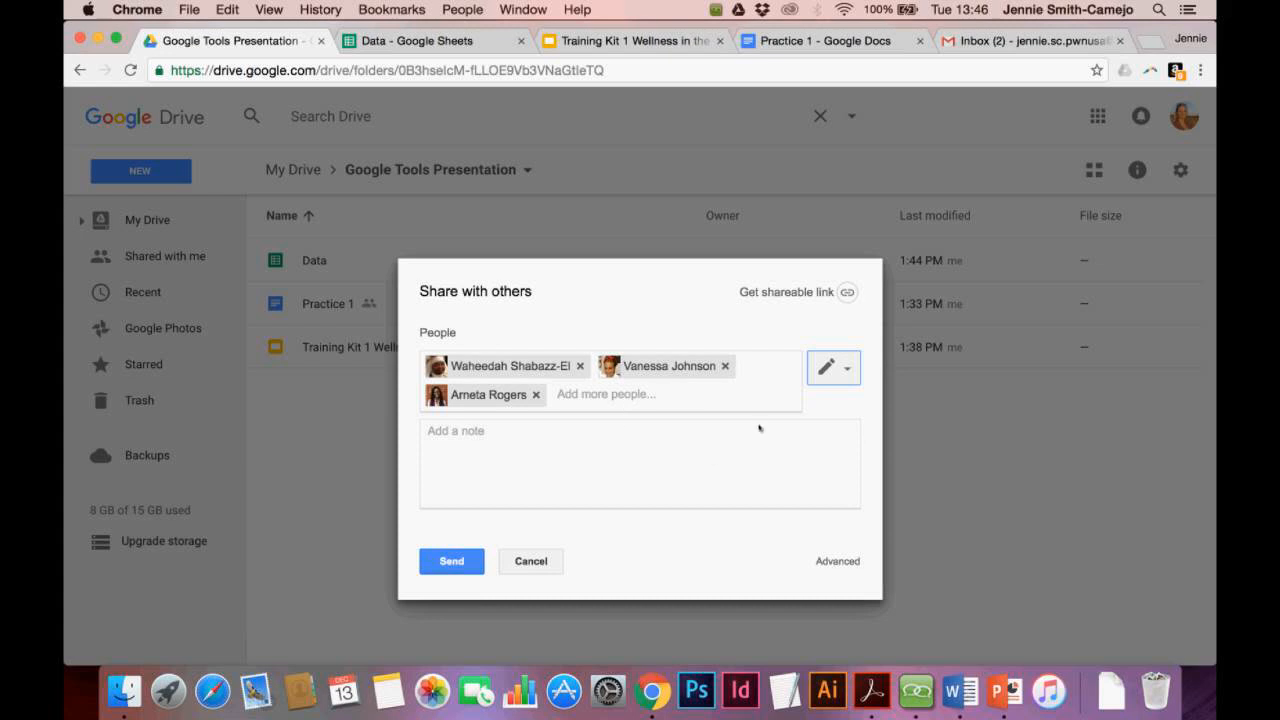
{"action": "left_click", "coordinate": [848, 372]}
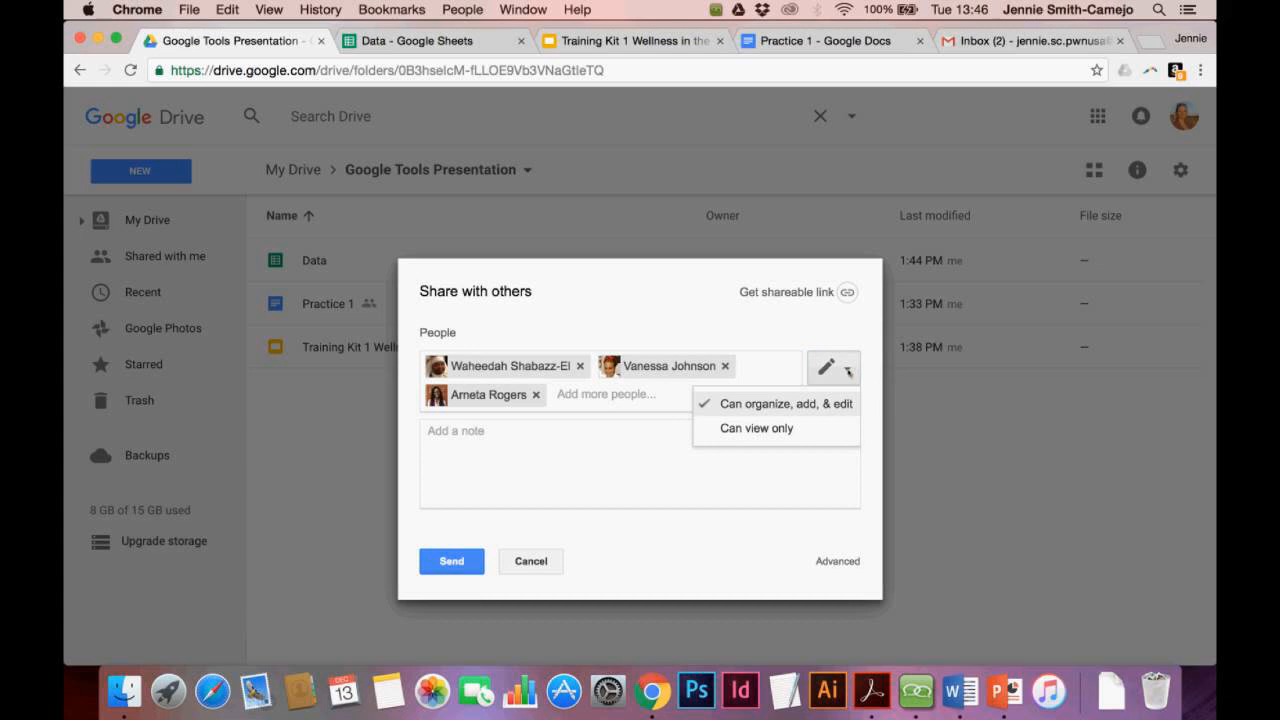
{"action": "left_click", "coordinate": [791, 428]}
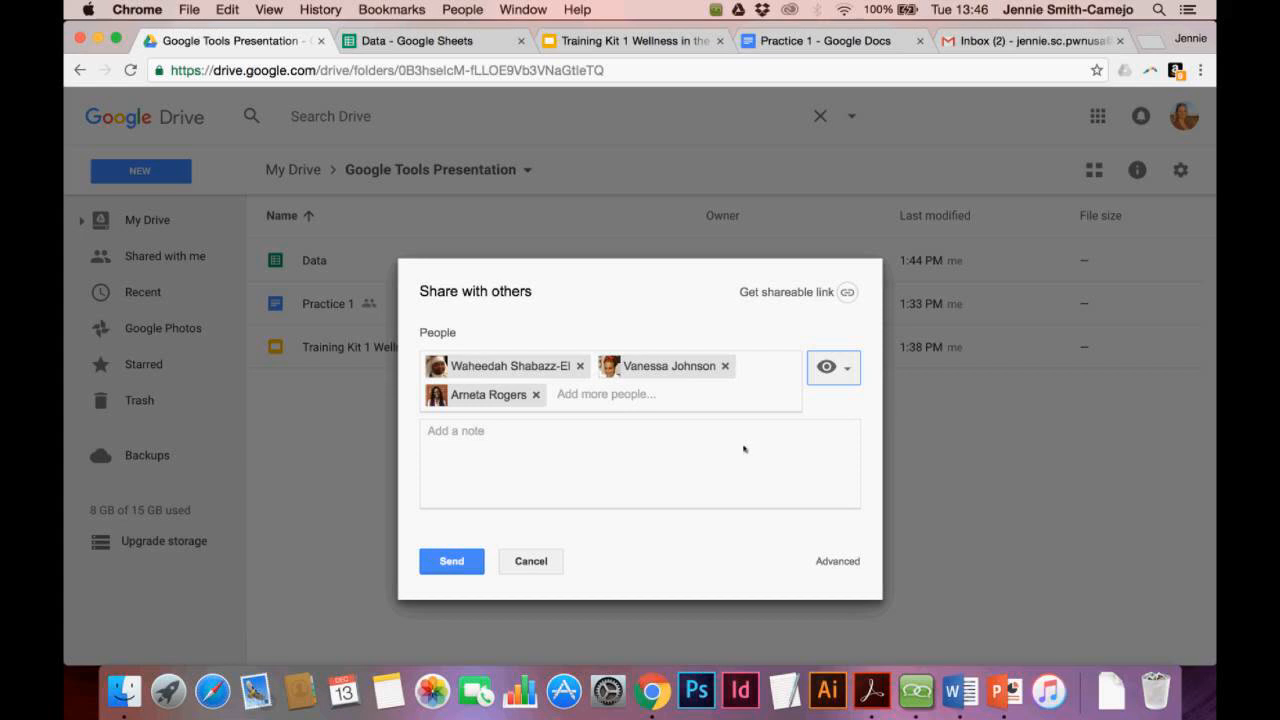
Turn on 'Anyone with the link can edit', copy the link, and discard the pending invitations
{"action": "left_click", "coordinate": [777, 297]}
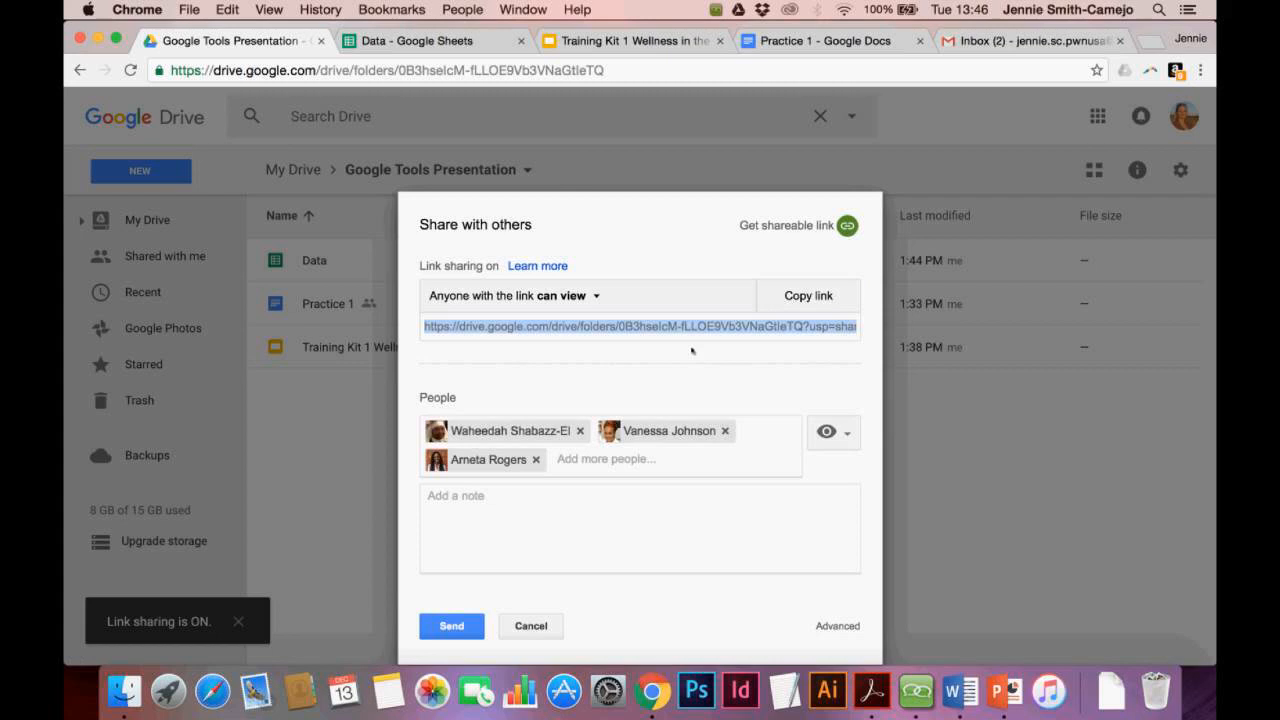
{"action": "left_click", "coordinate": [595, 296]}
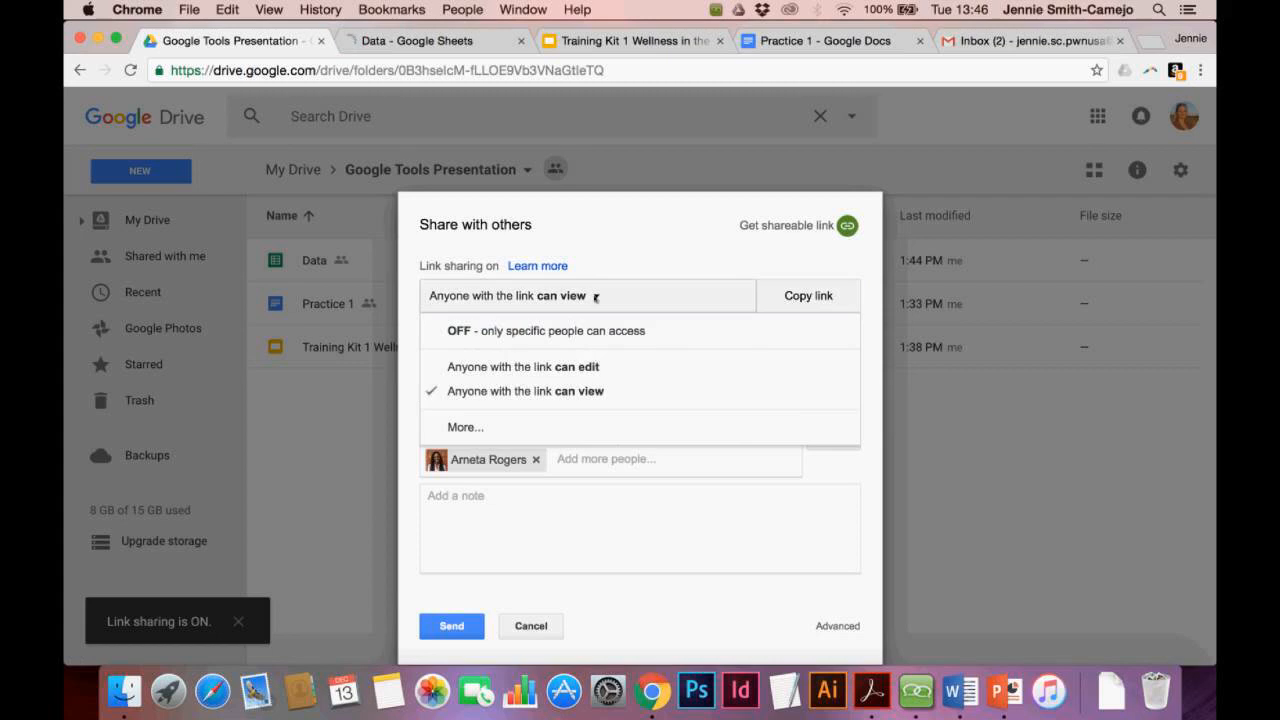
{"action": "left_click", "coordinate": [548, 368]}
{"action": "left_click", "coordinate": [568, 330]}
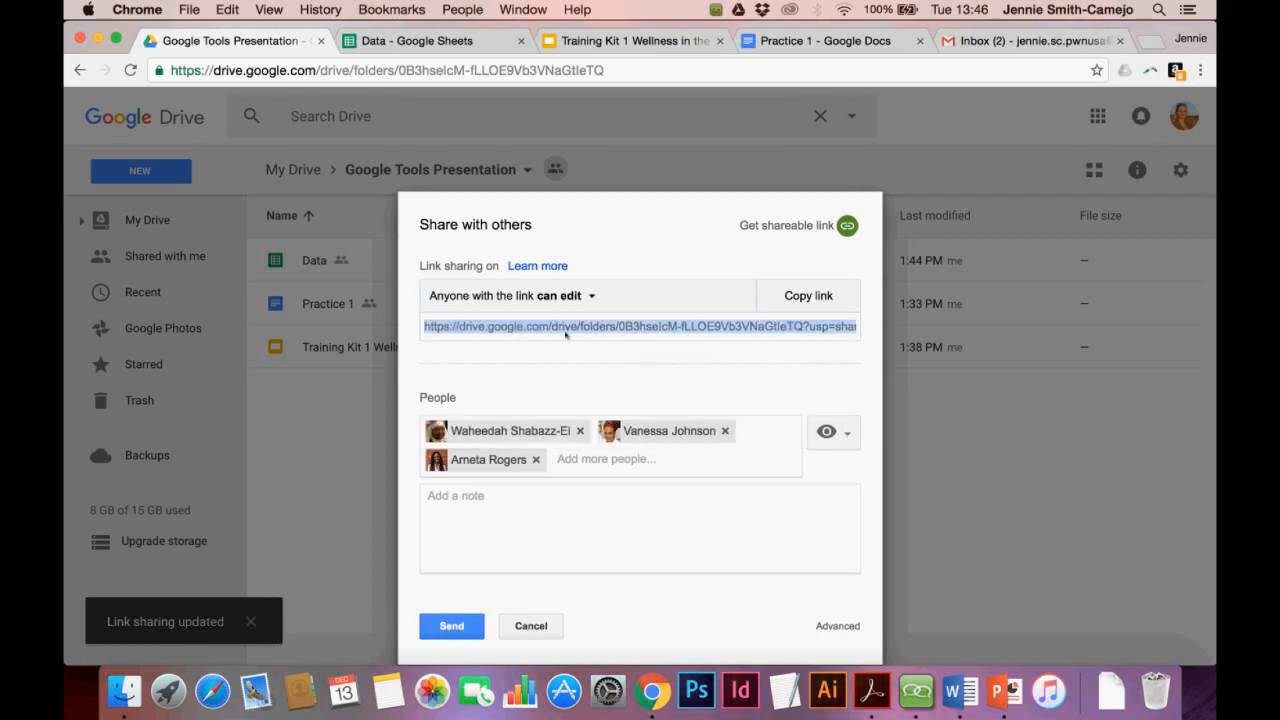
{"action": "left_click", "coordinate": [816, 306]}
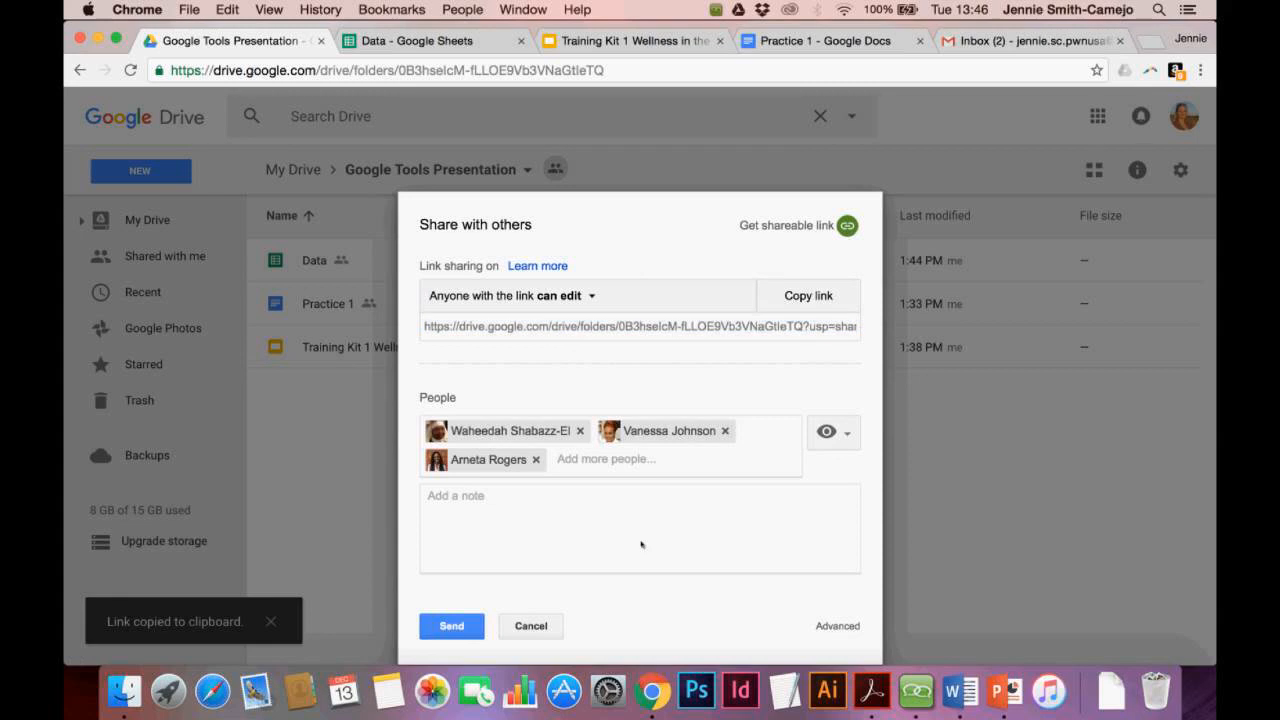
{"action": "left_click", "coordinate": [531, 626]}
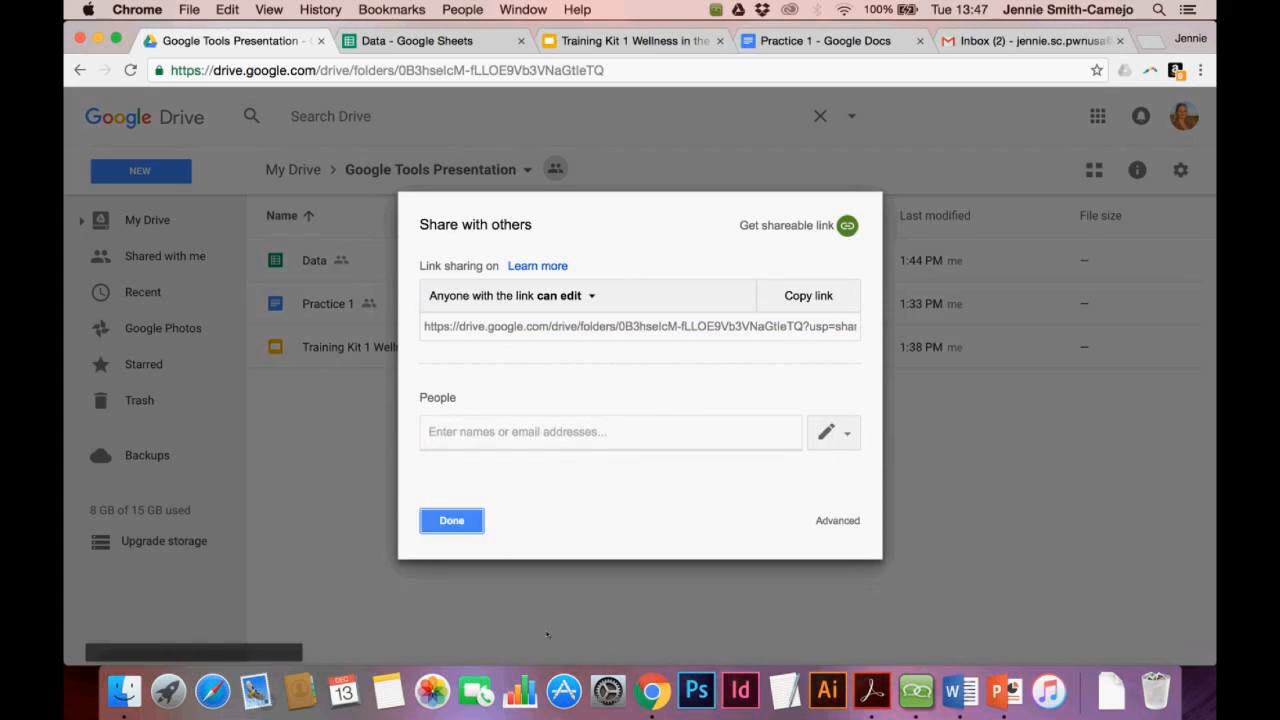
{"action": "left_click", "coordinate": [452, 520]}
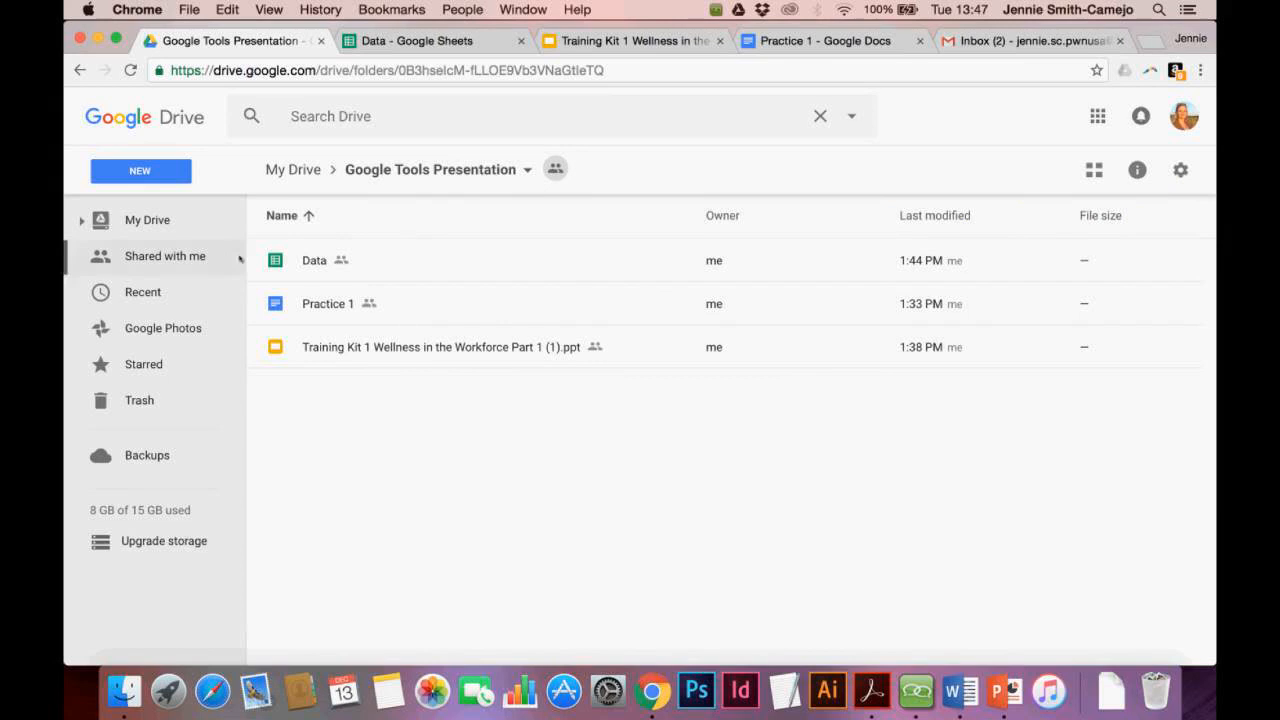
Close the Share dialog, go back to the My Drive list and select the G Doc Training folder
{"action": "left_click", "coordinate": [556, 169]}
{"action": "left_click", "coordinate": [147, 220]}
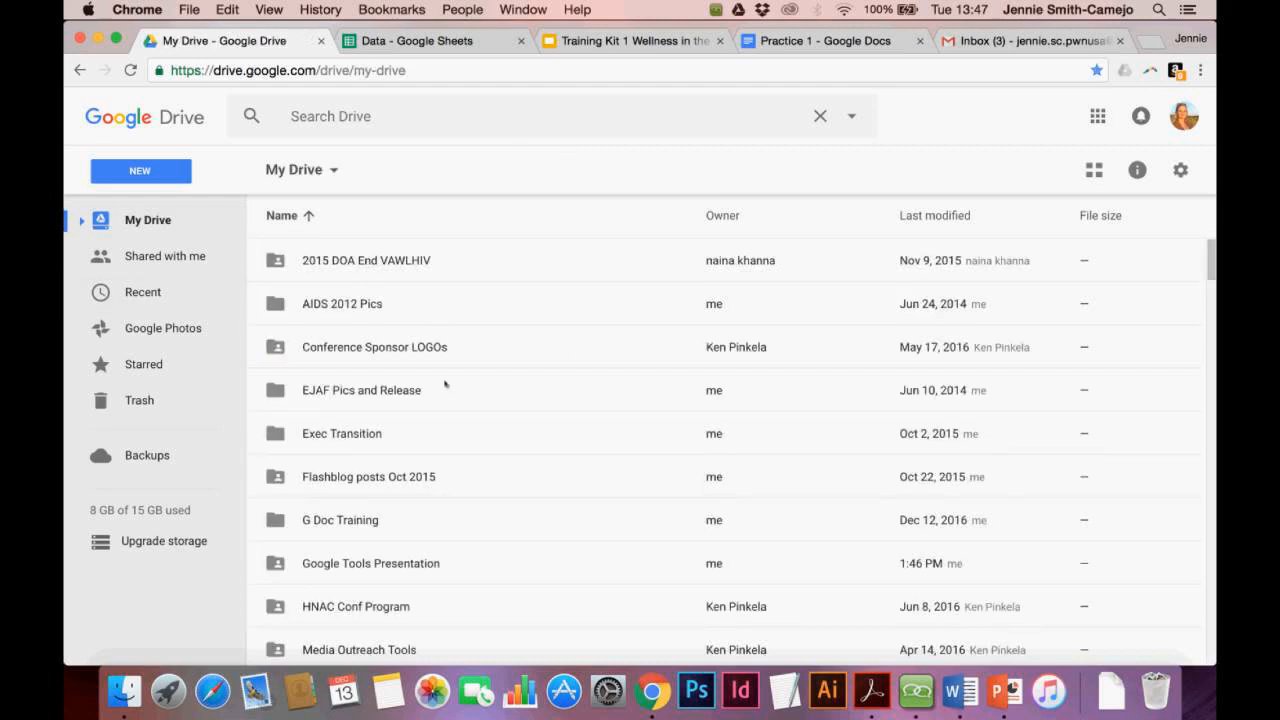
{"action": "scroll", "coordinate": [445, 383], "scroll_direction": "down", "scroll_amount": 4}
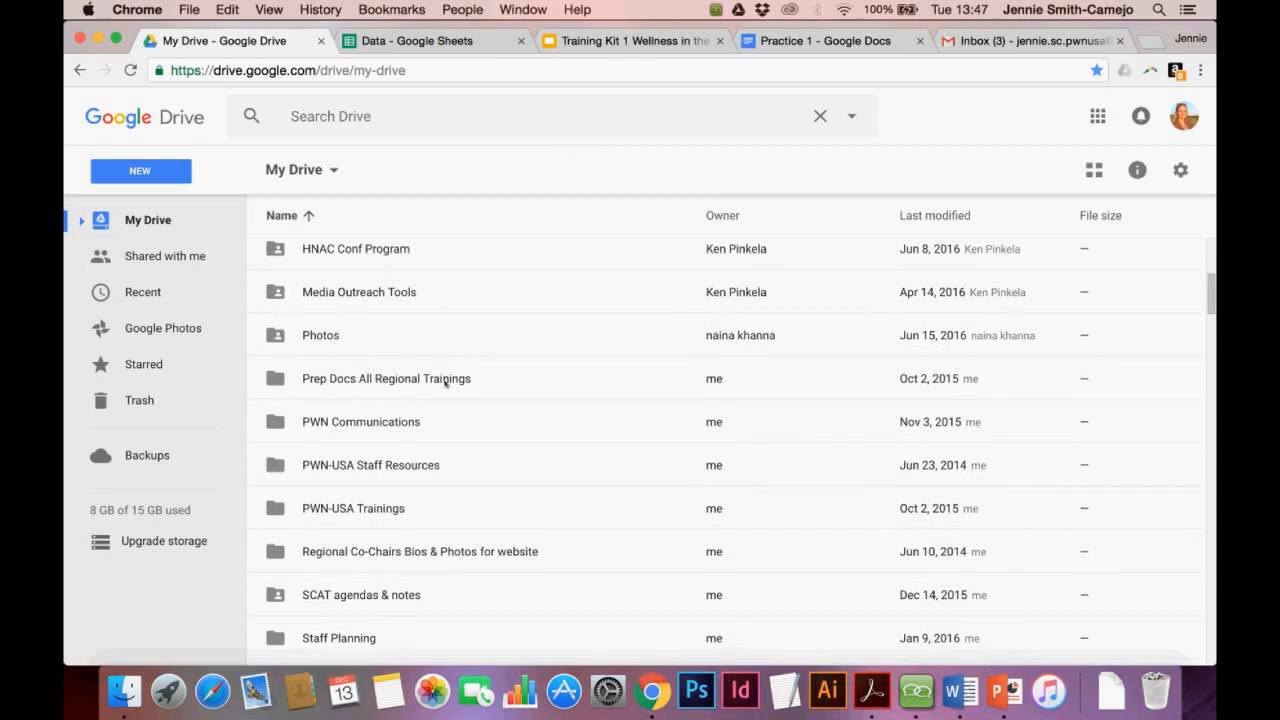
{"action": "scroll", "coordinate": [445, 382], "scroll_direction": "up", "scroll_amount": 4}
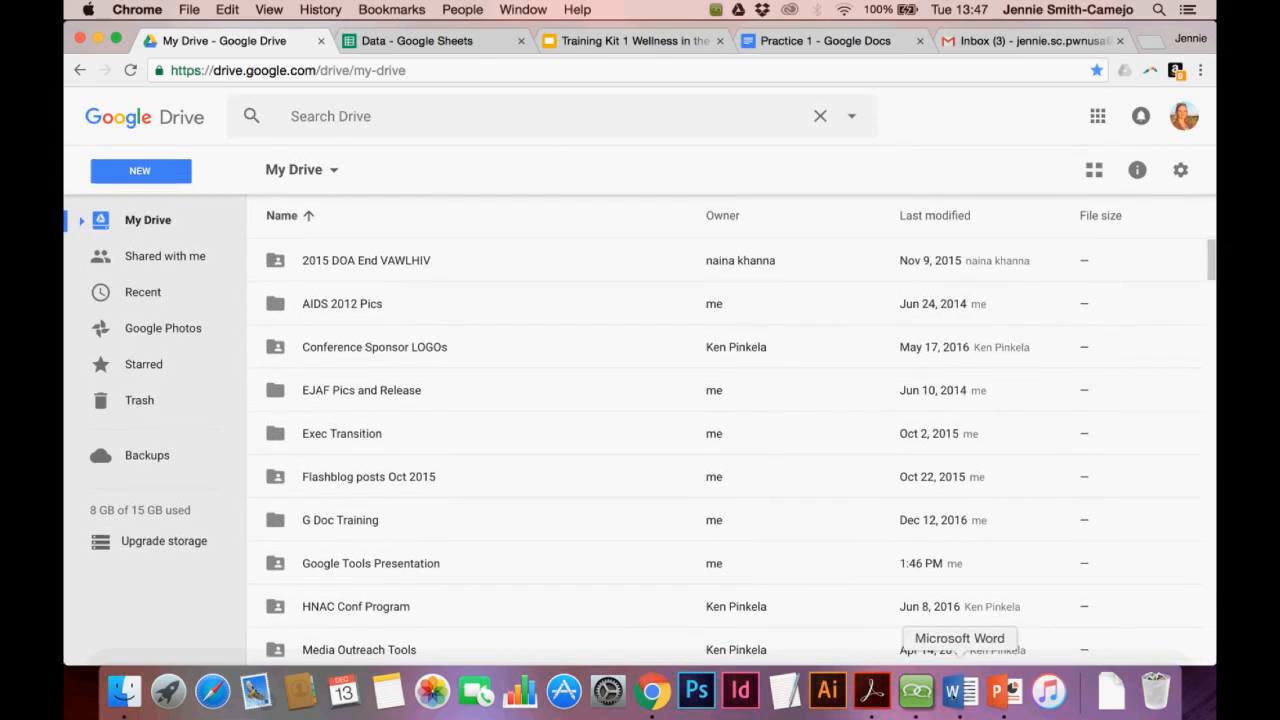
{"action": "left_click", "coordinate": [916, 691]}
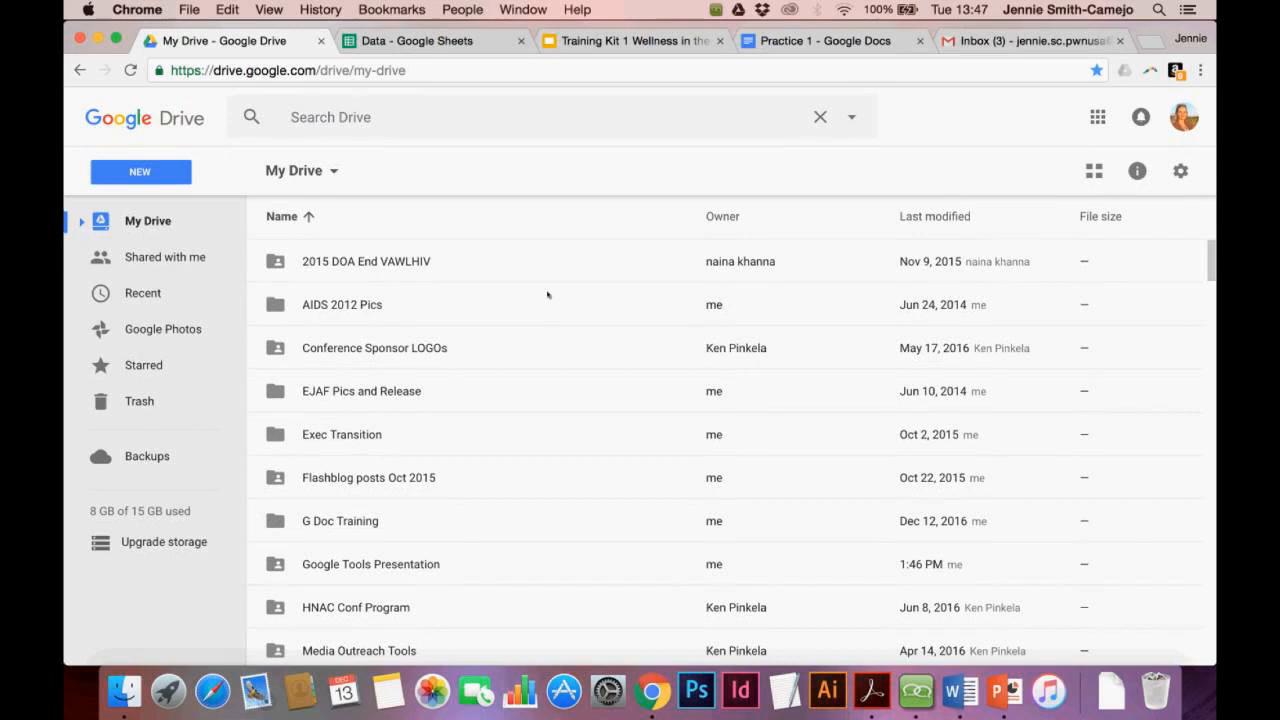
{"action": "left_click", "coordinate": [365, 521]}
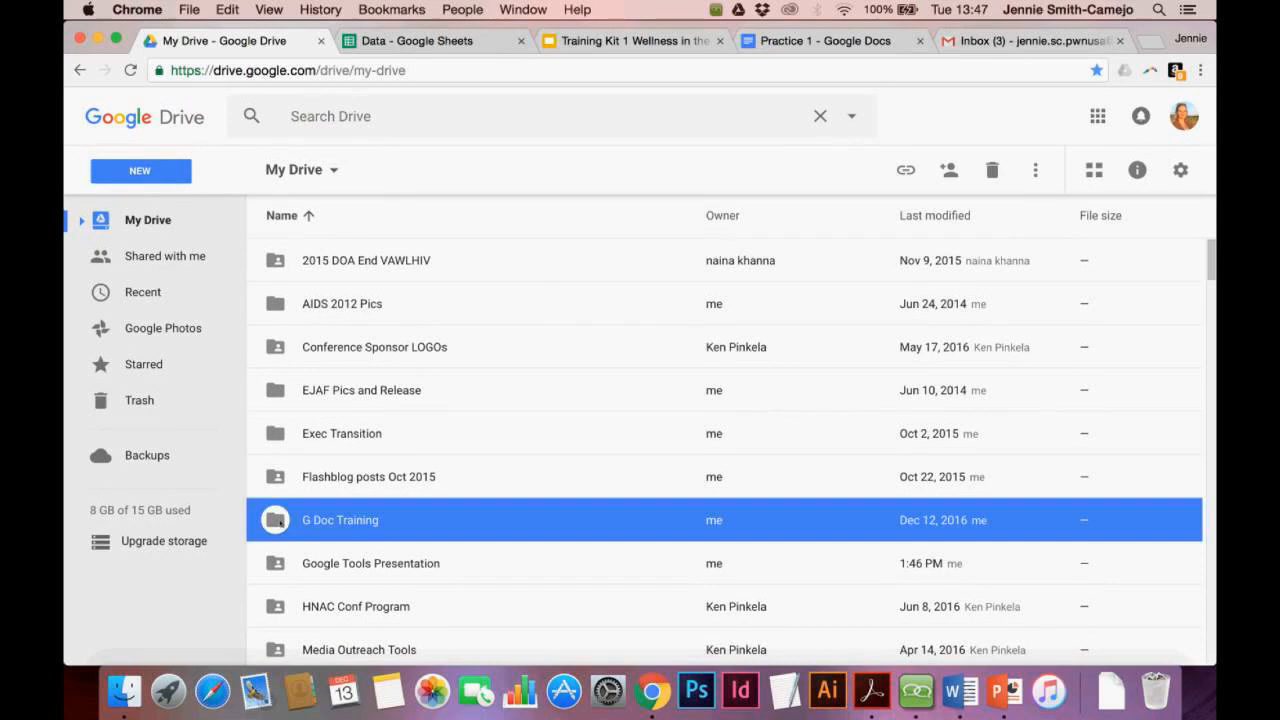
Open the sharing settings for the Google Tools Presentation folder
{"action": "left_click", "coordinate": [318, 554]}
{"action": "left_click", "coordinate": [303, 567]}
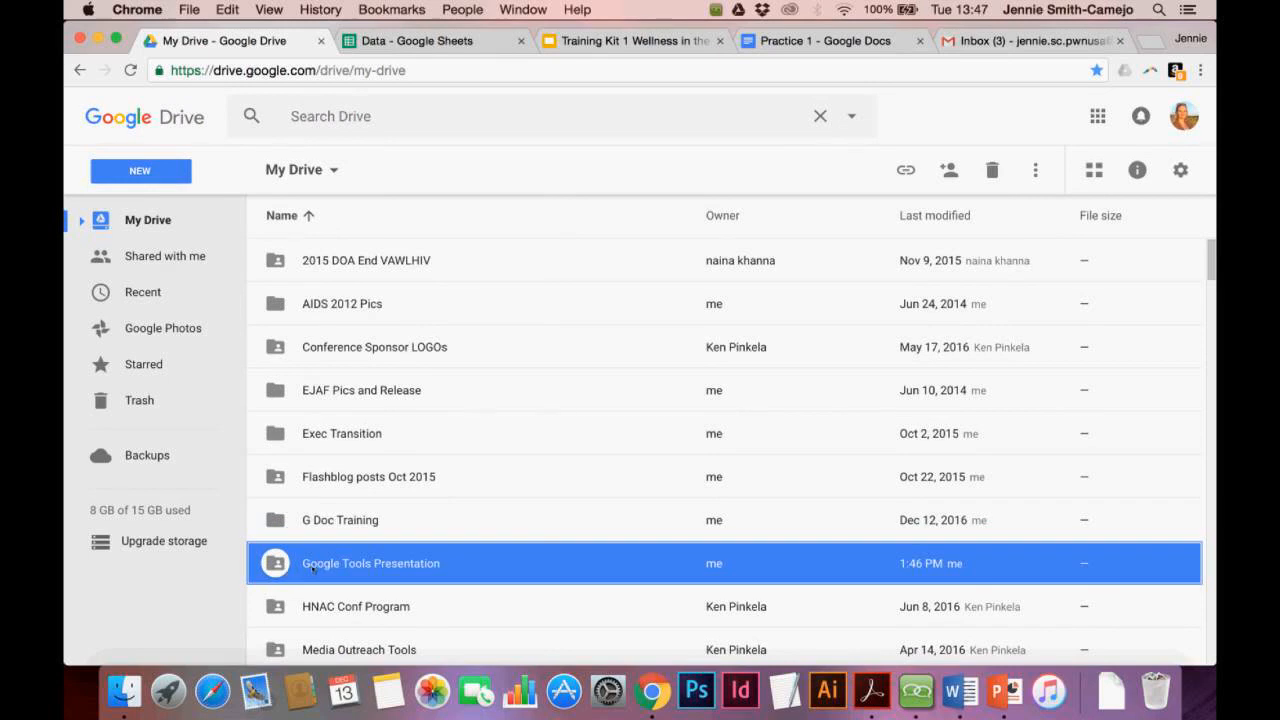
{"action": "right_click", "coordinate": [313, 568]}
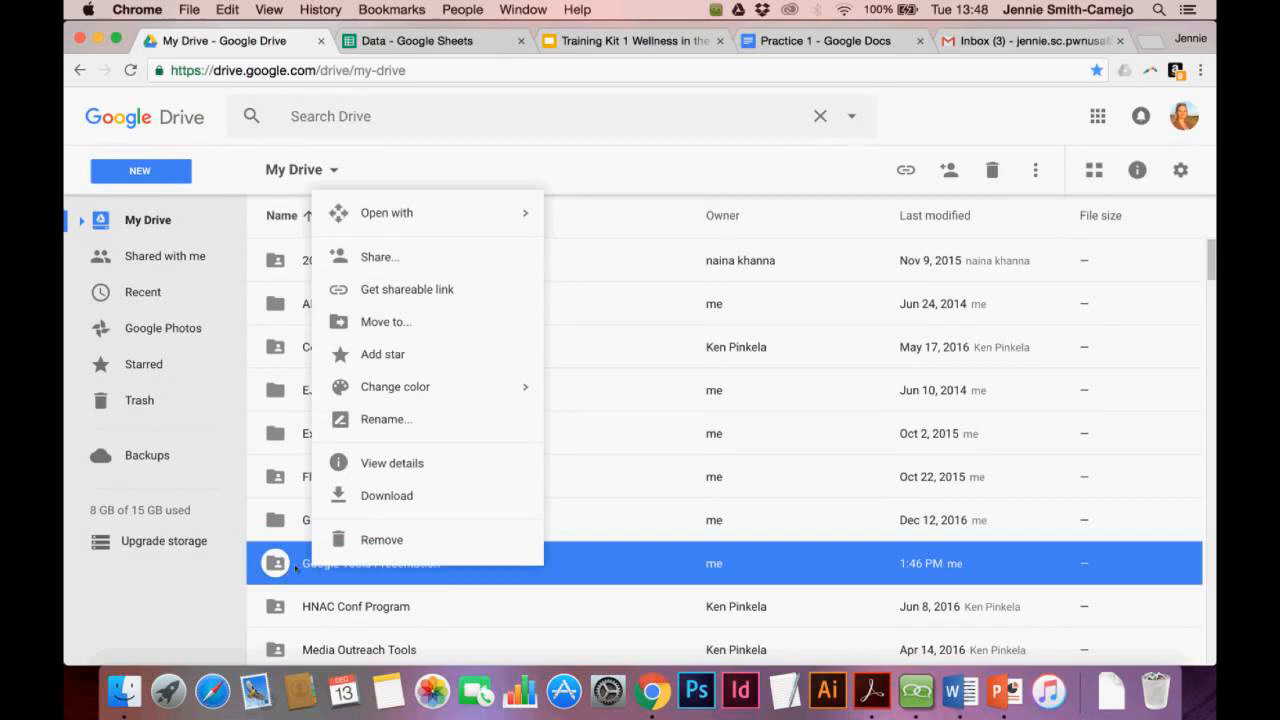
{"action": "left_click", "coordinate": [430, 257]}
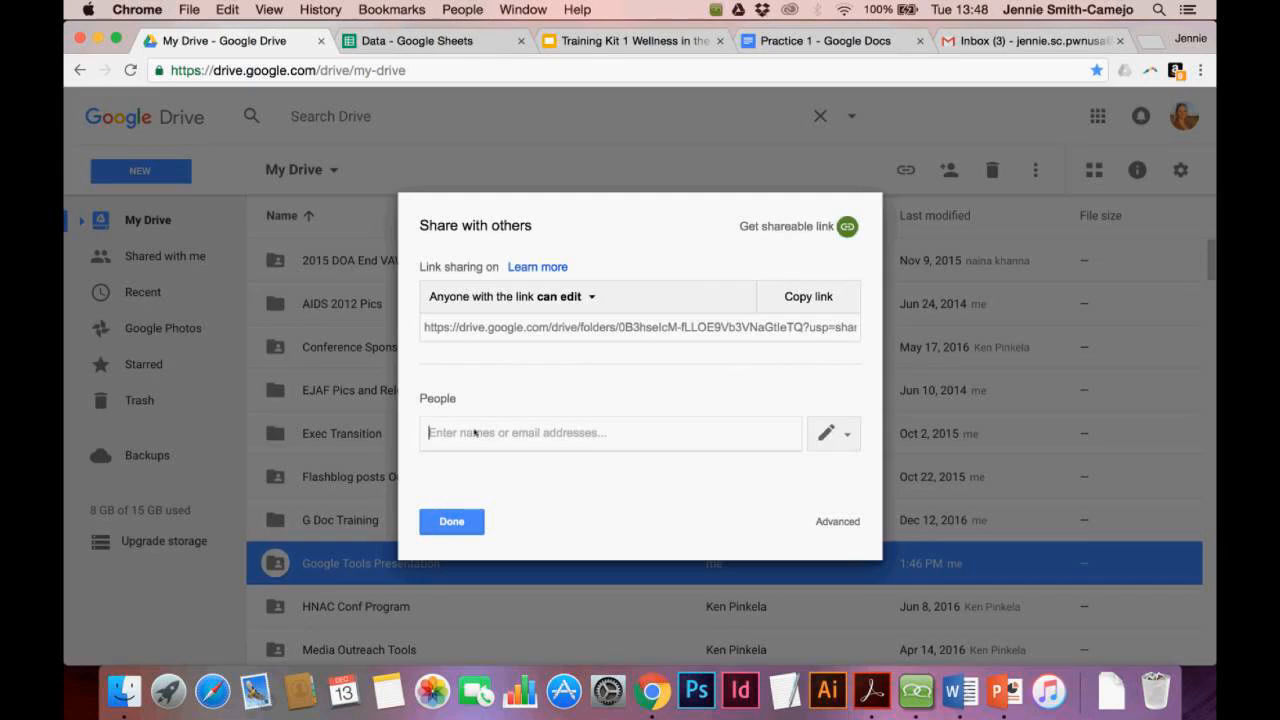
Draft an invite to PWN COMMUNICATIONS with a note asking them to add files, then cancel it
{"action": "type", "text": "pwn"}
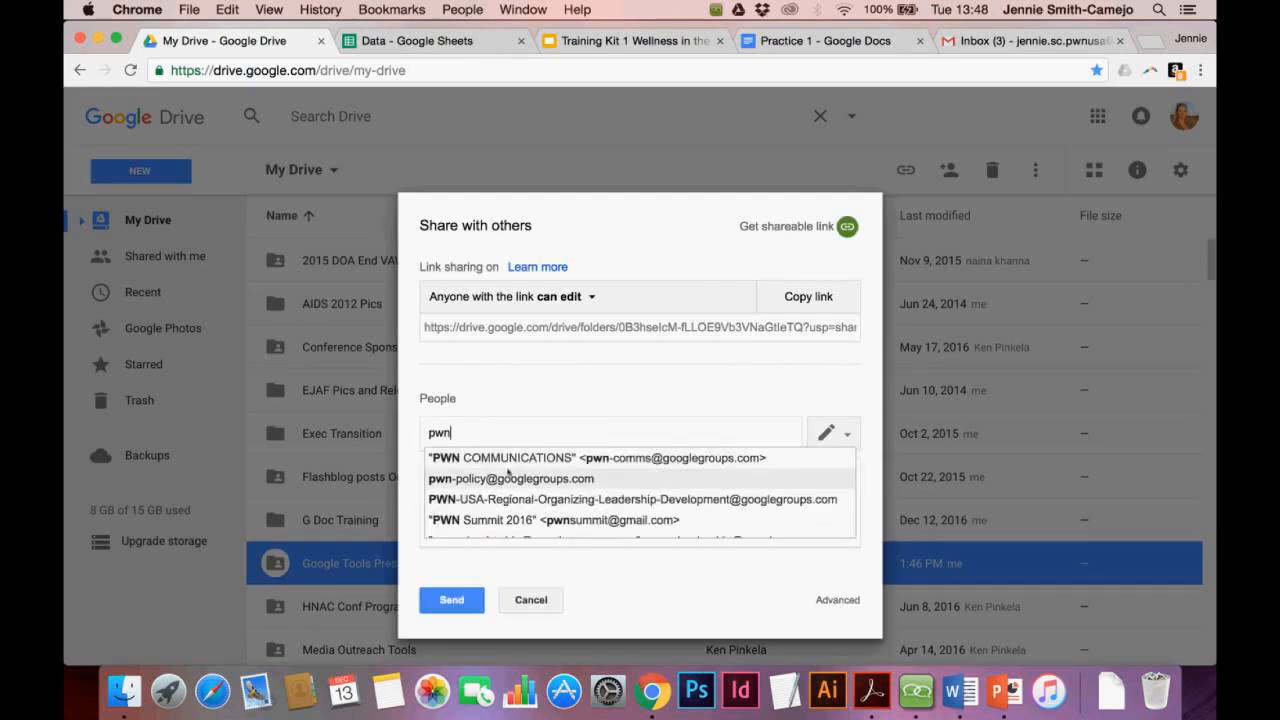
{"action": "left_click", "coordinate": [523, 458]}
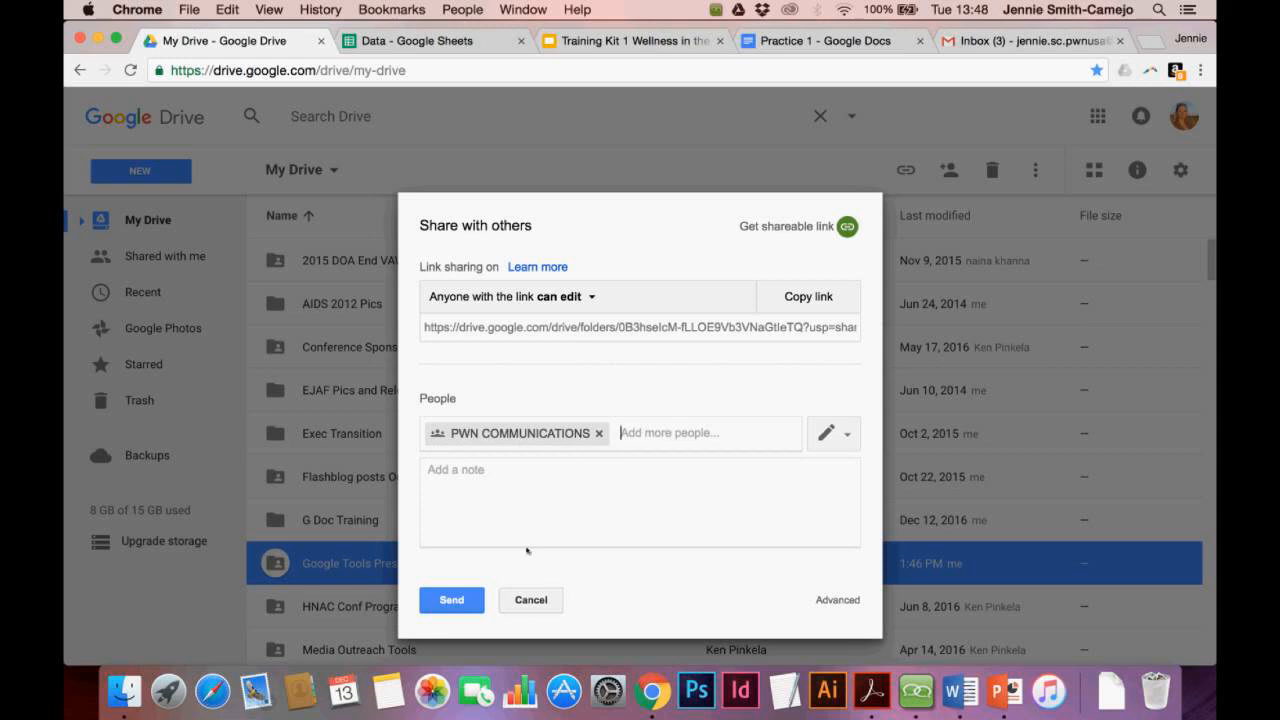
{"action": "left_click", "coordinate": [521, 500]}
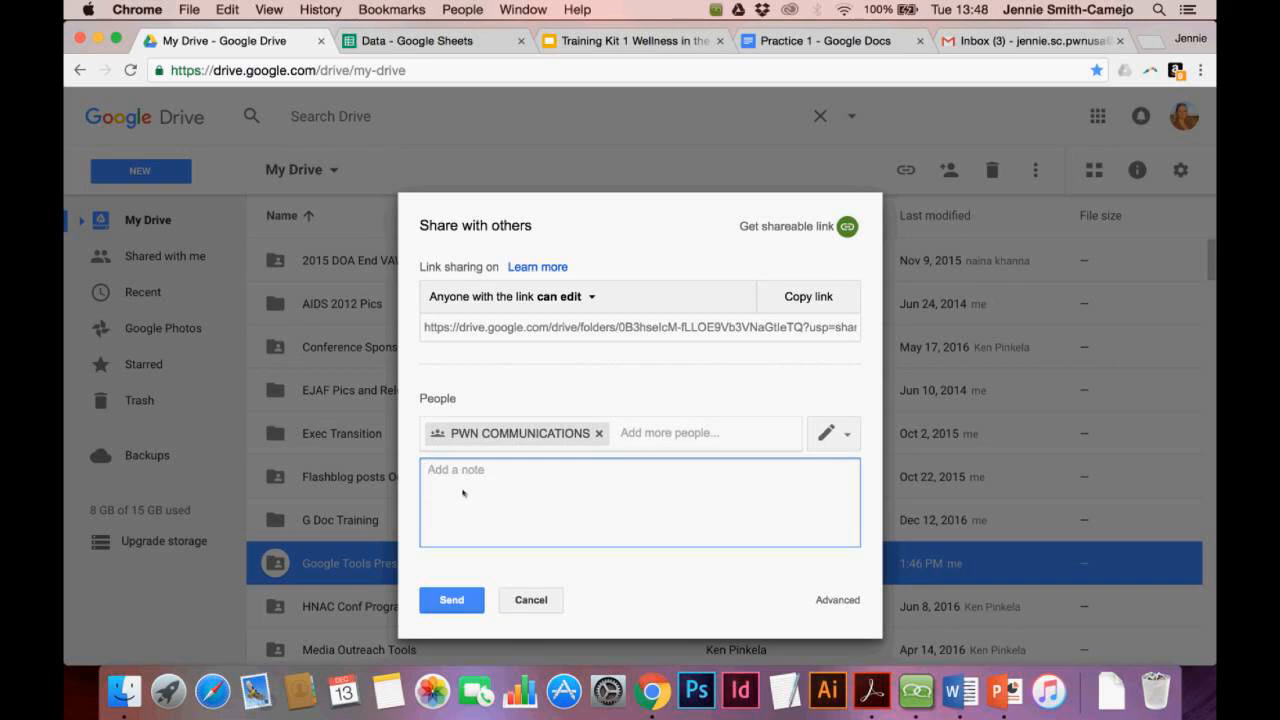
{"action": "type", "text": "Here's a"}
{"action": "key", "text": "BackSpace"}
{"action": "type", "text": "that project we're working on. P"}
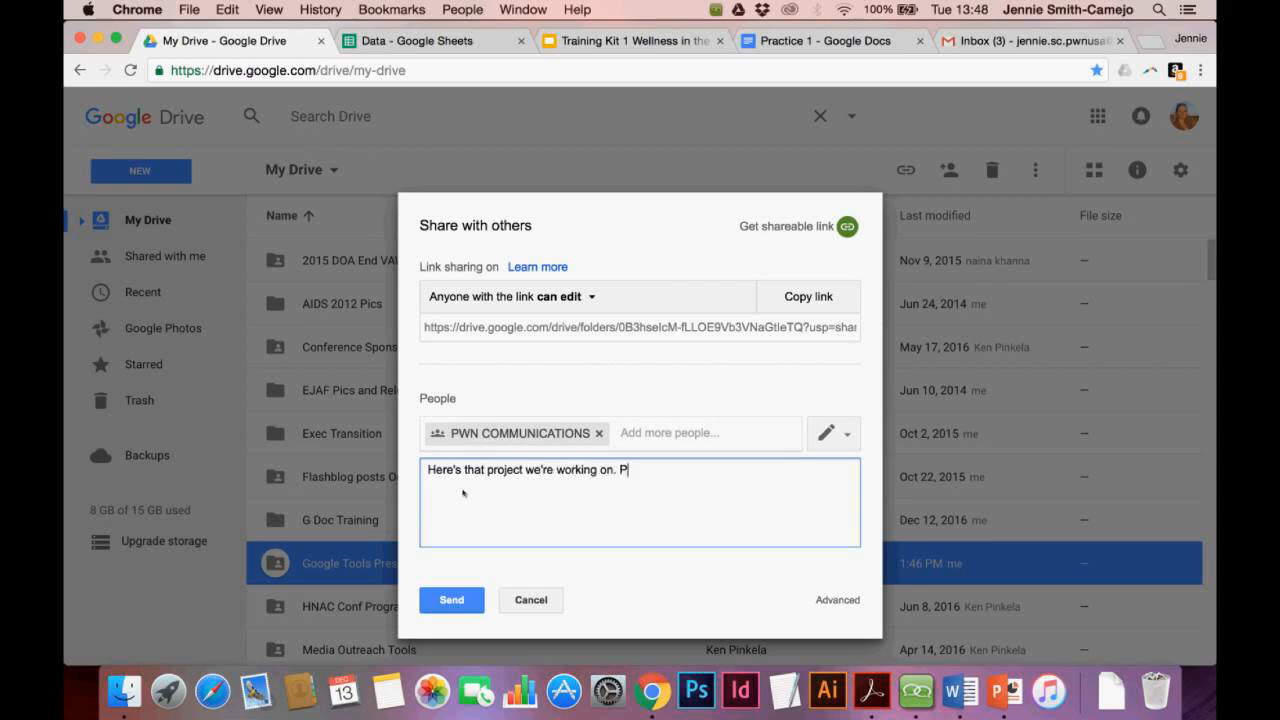
{"action": "type", "text": "lease feel free to add your files!"}
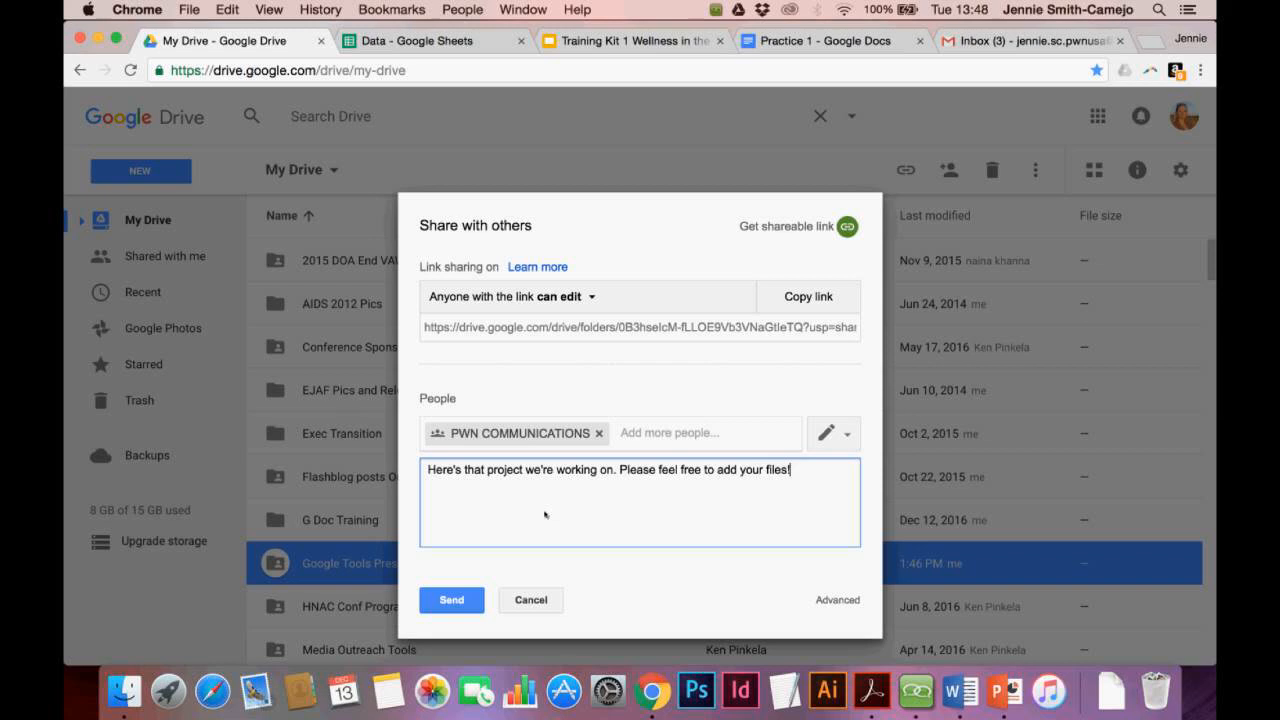
{"action": "left_click", "coordinate": [545, 603]}
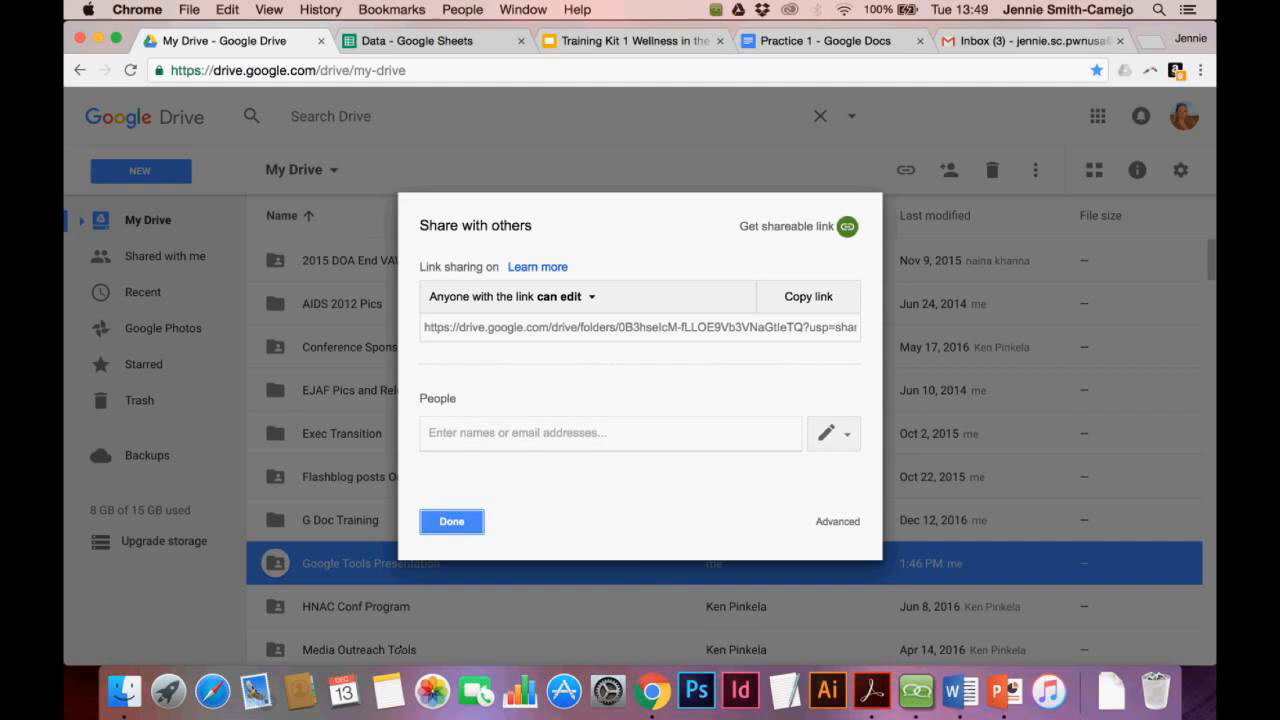
Close the Google Tools Presentation sharing dialog and scroll through the My Drive list and back
{"action": "left_click", "coordinate": [461, 526]}
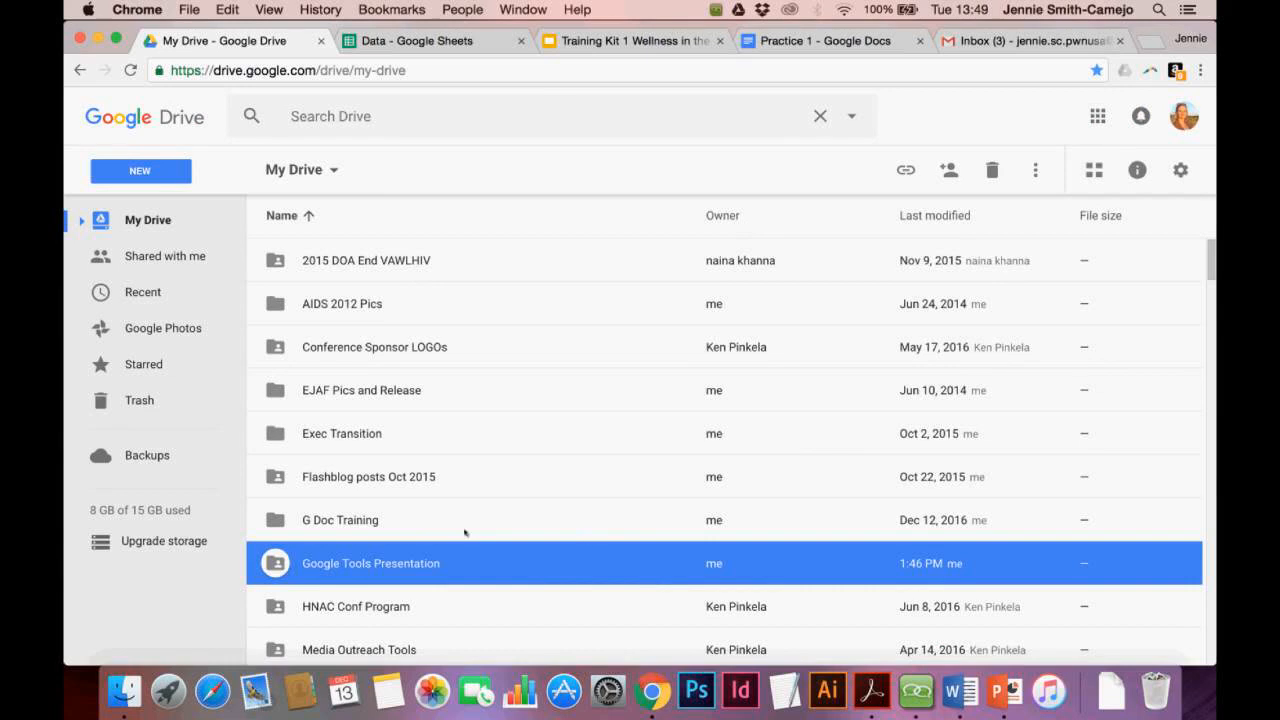
{"action": "scroll", "coordinate": [465, 532], "scroll_direction": "down", "scroll_amount": 2}
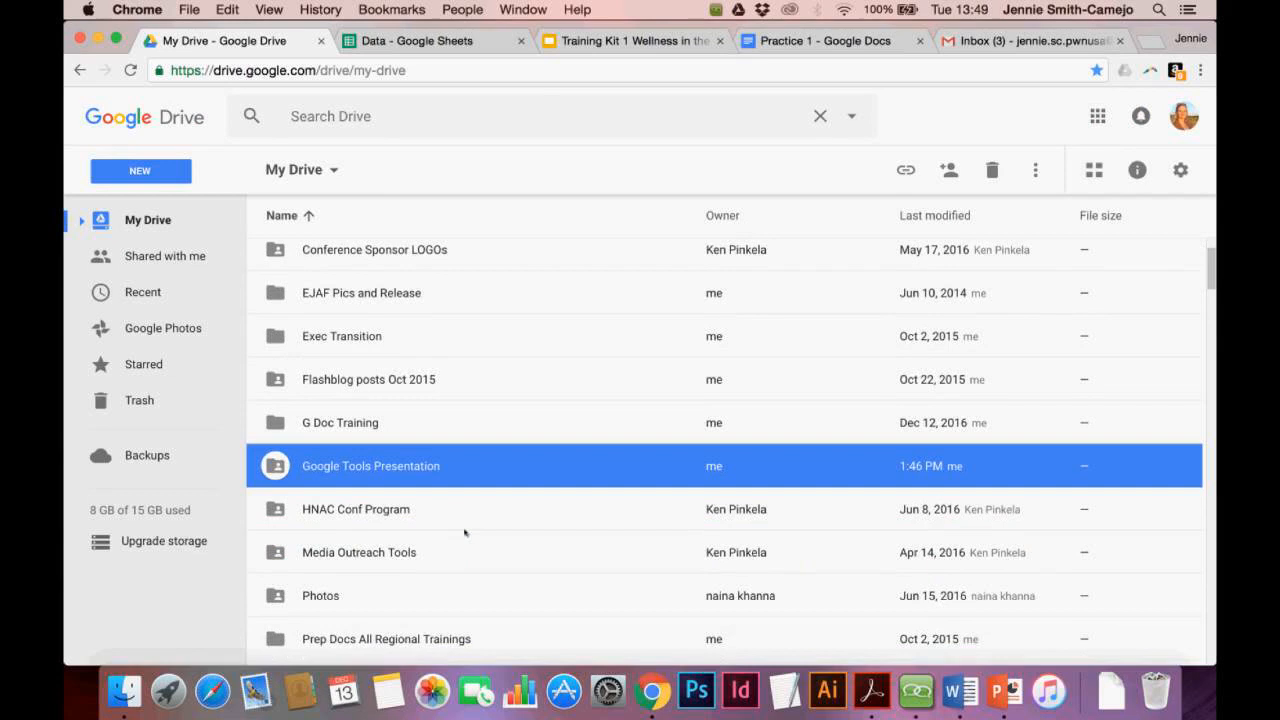
{"action": "scroll", "coordinate": [465, 532], "scroll_direction": "down", "scroll_amount": 7}
{"action": "scroll", "coordinate": [465, 532], "scroll_direction": "up", "scroll_amount": 9}
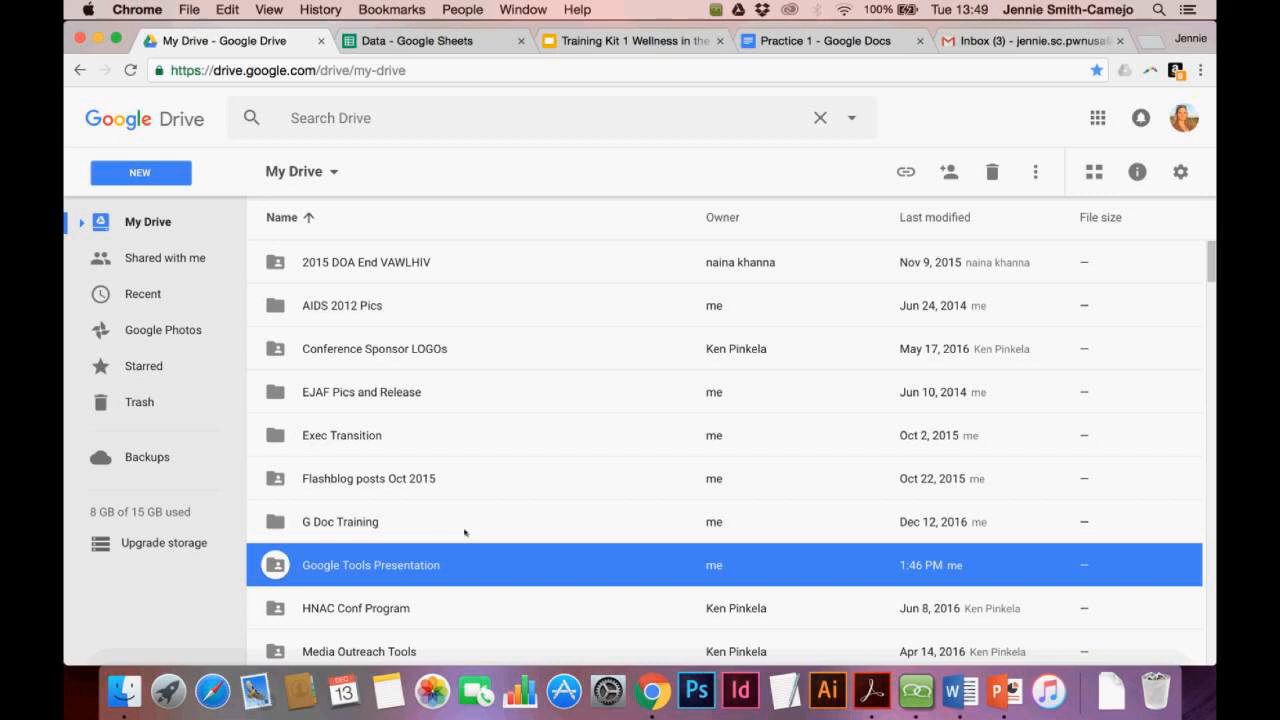
In Gmail, open the Member Engagement 2017 invitation, launch its shared folder, then close that tab
{"action": "left_click", "coordinate": [1030, 40]}
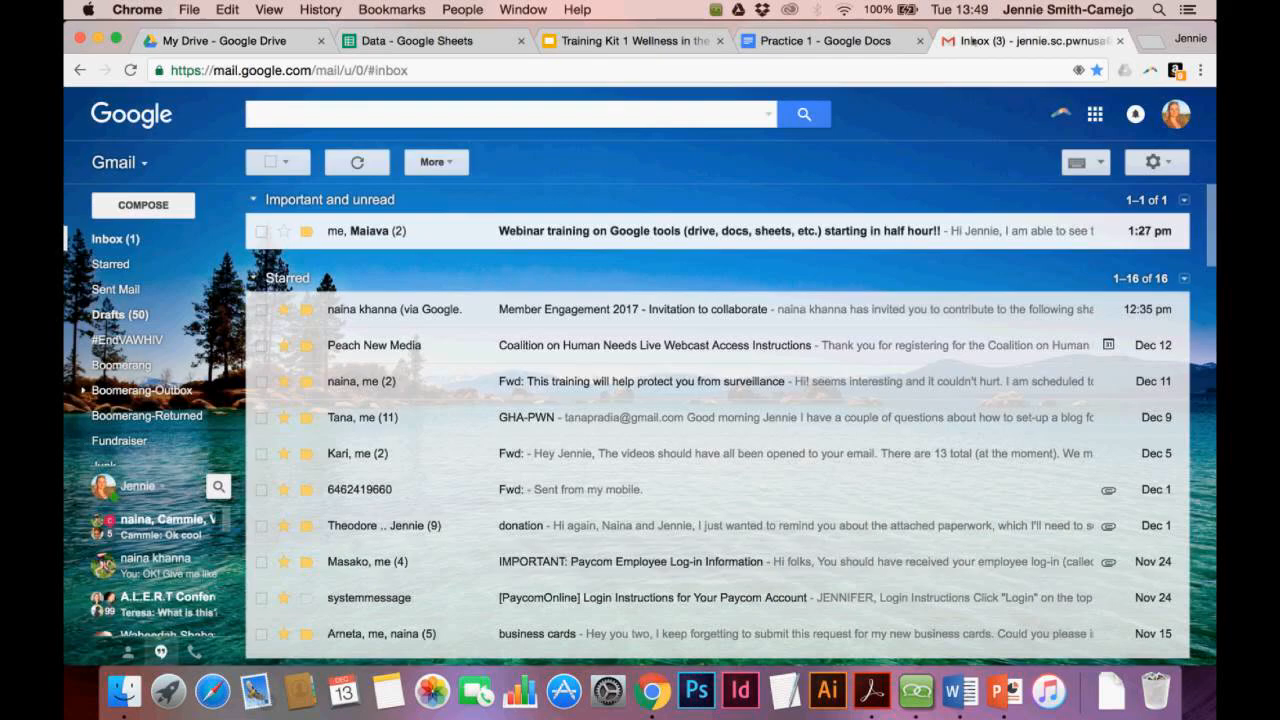
{"action": "left_click", "coordinate": [575, 318]}
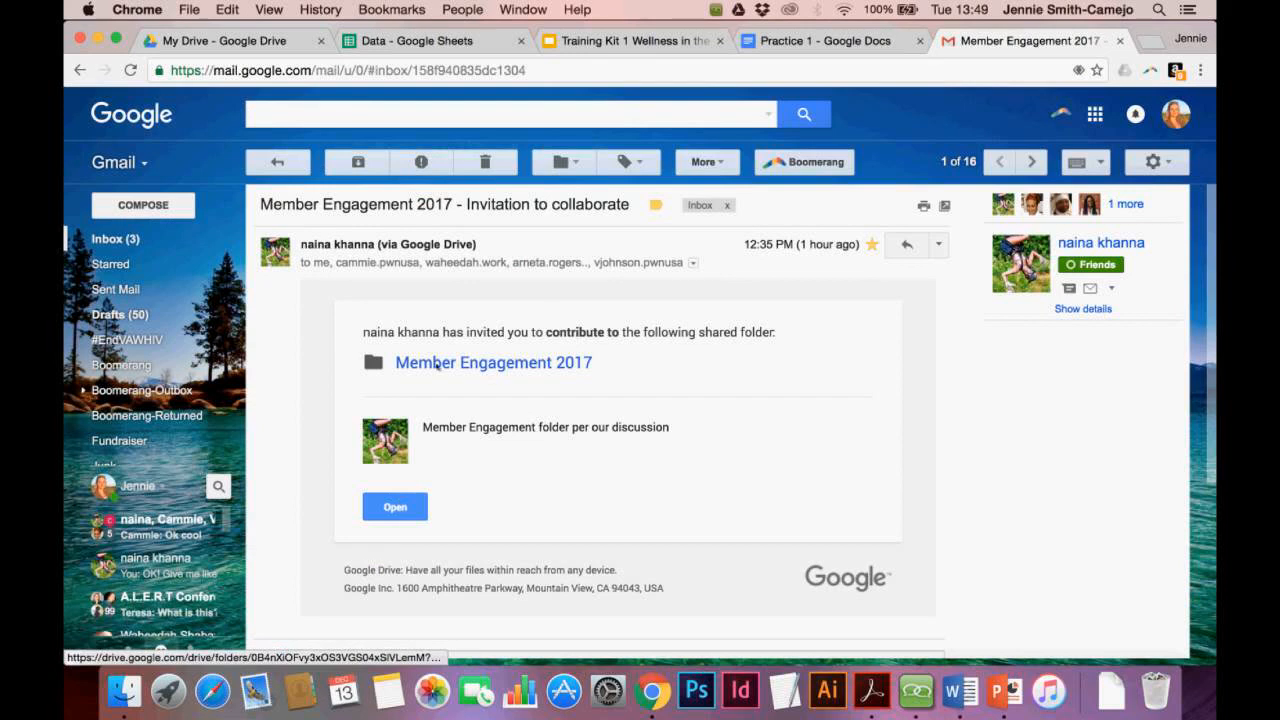
{"action": "left_click", "coordinate": [396, 507]}
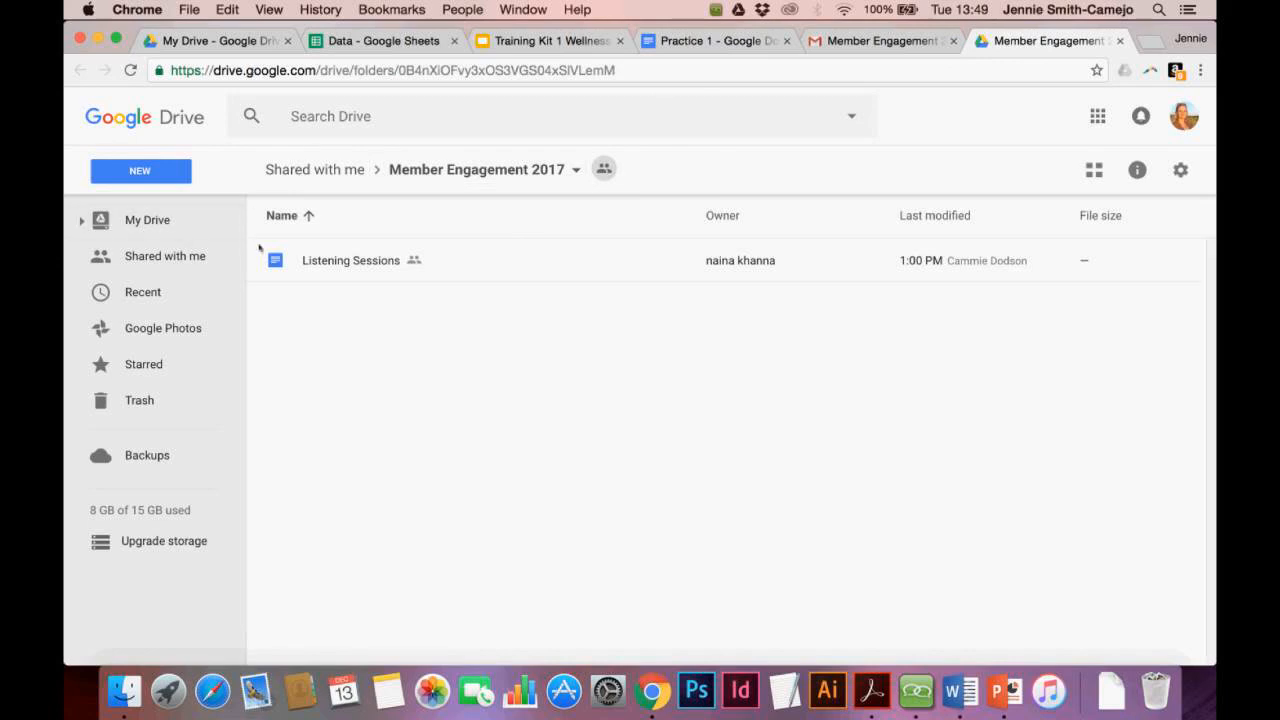
{"action": "left_click", "coordinate": [1121, 41]}
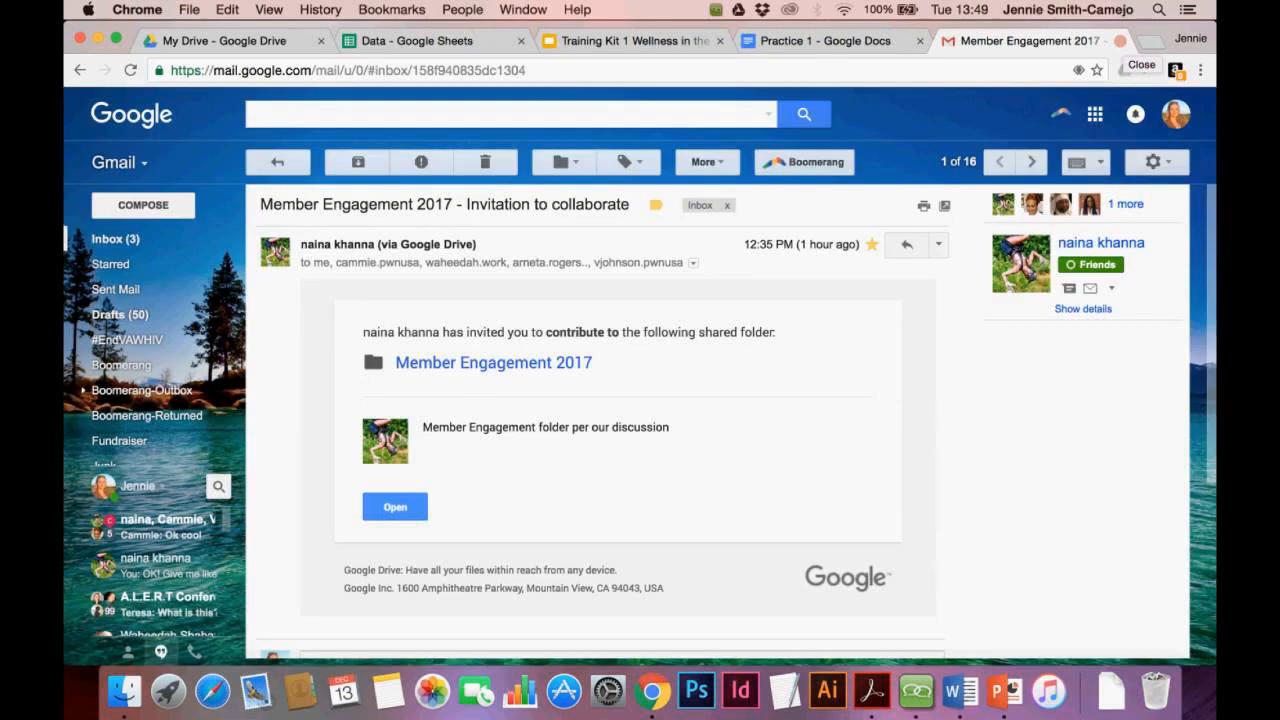
Add the Member Engagement 2017 folder from Shared with me to My Drive, then view My Drive
{"action": "left_click", "coordinate": [222, 41]}
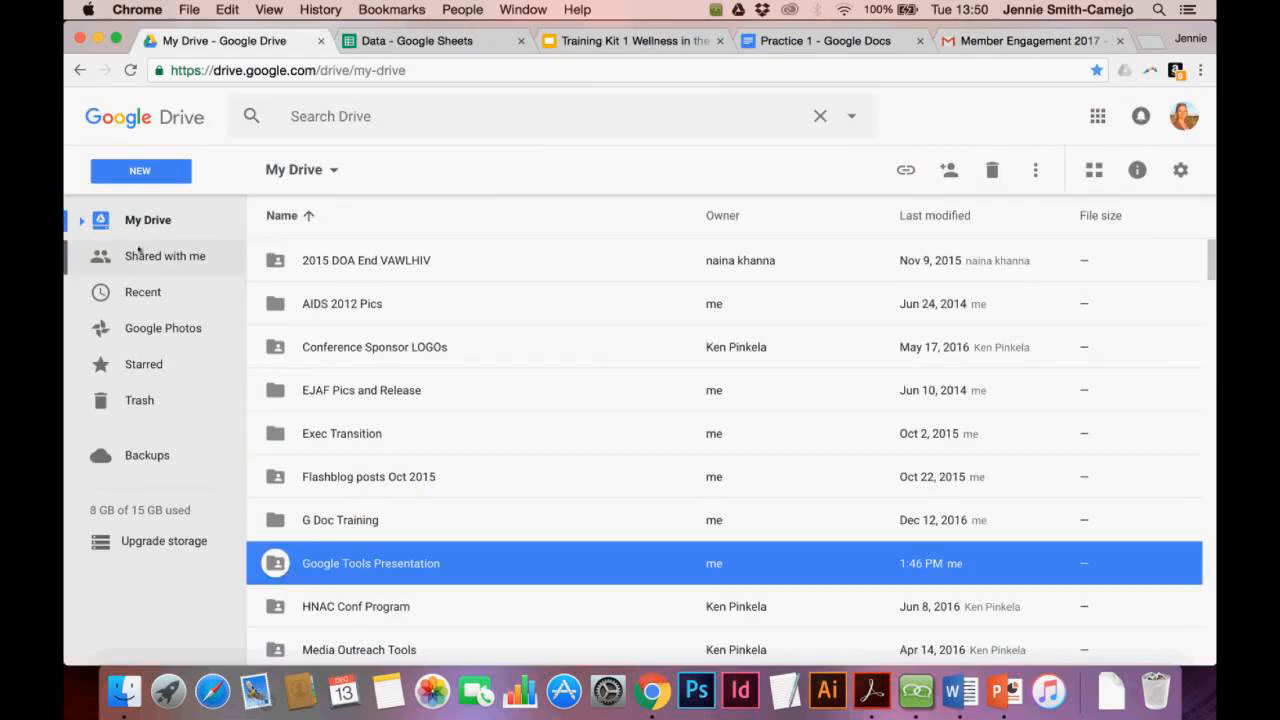
{"action": "left_click", "coordinate": [141, 265]}
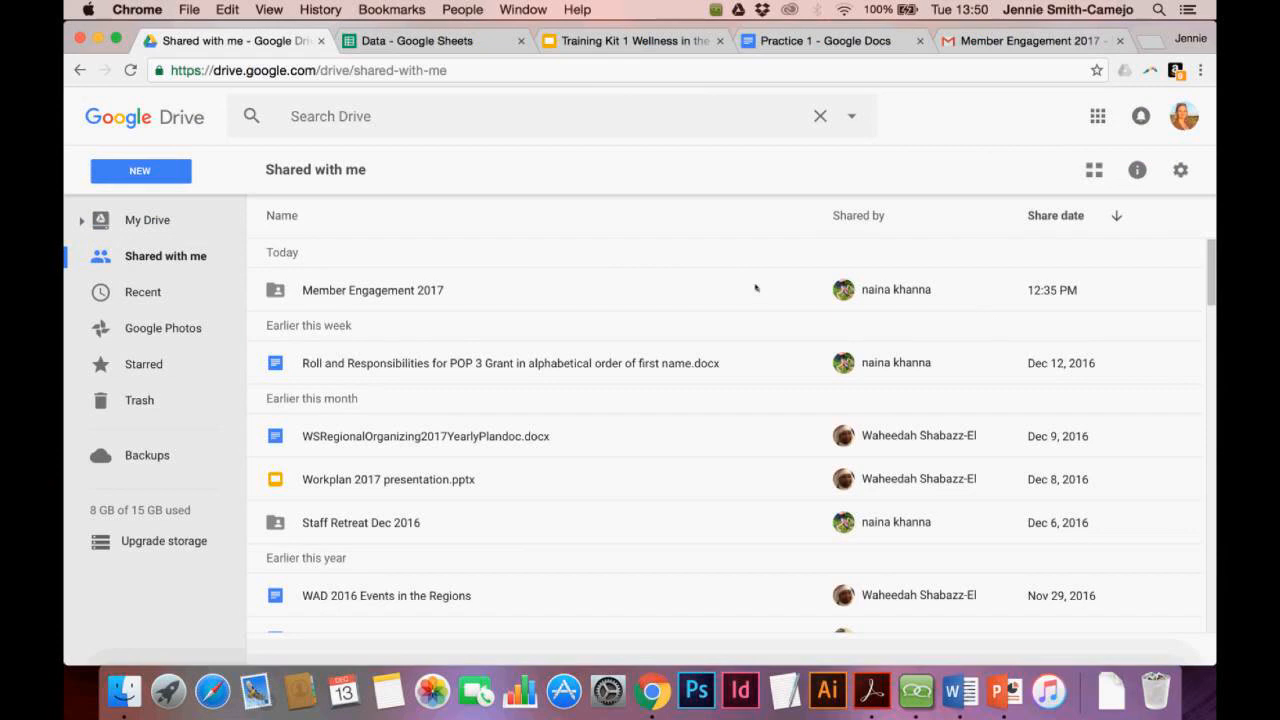
{"action": "double_click", "coordinate": [325, 292]}
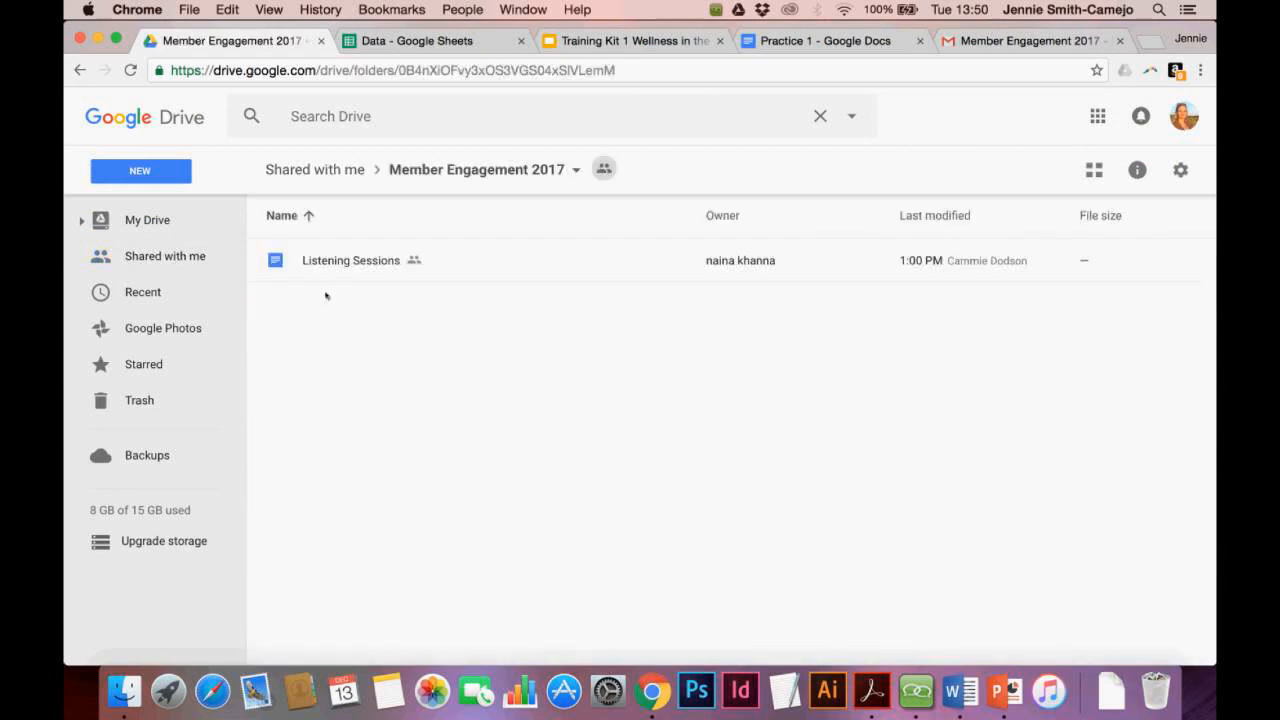
{"action": "left_click", "coordinate": [576, 172]}
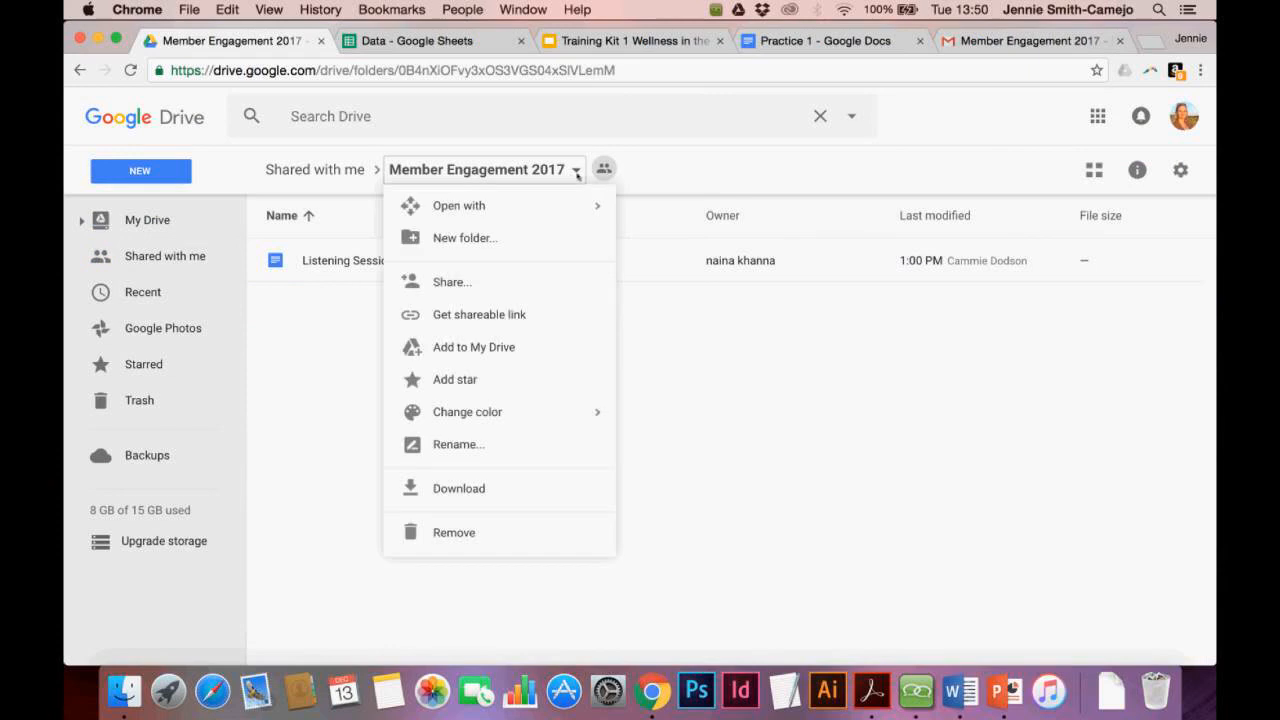
{"action": "left_click", "coordinate": [476, 347]}
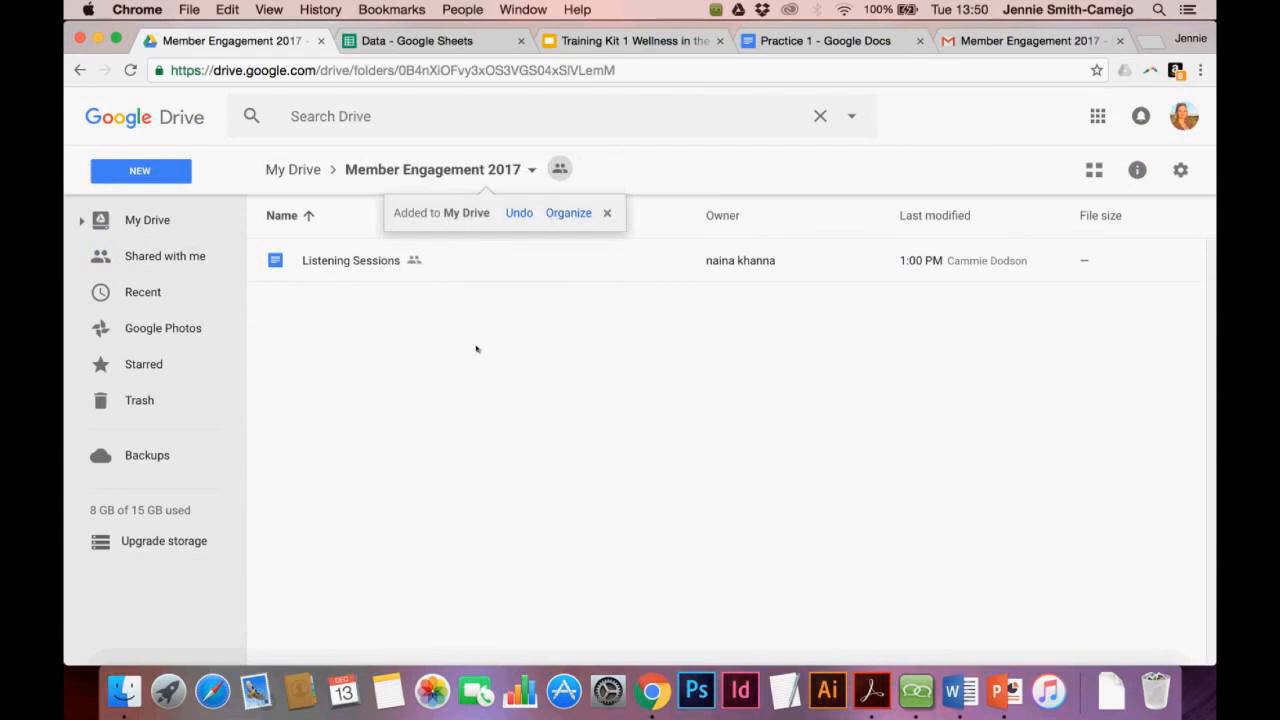
{"action": "left_click", "coordinate": [165, 219]}
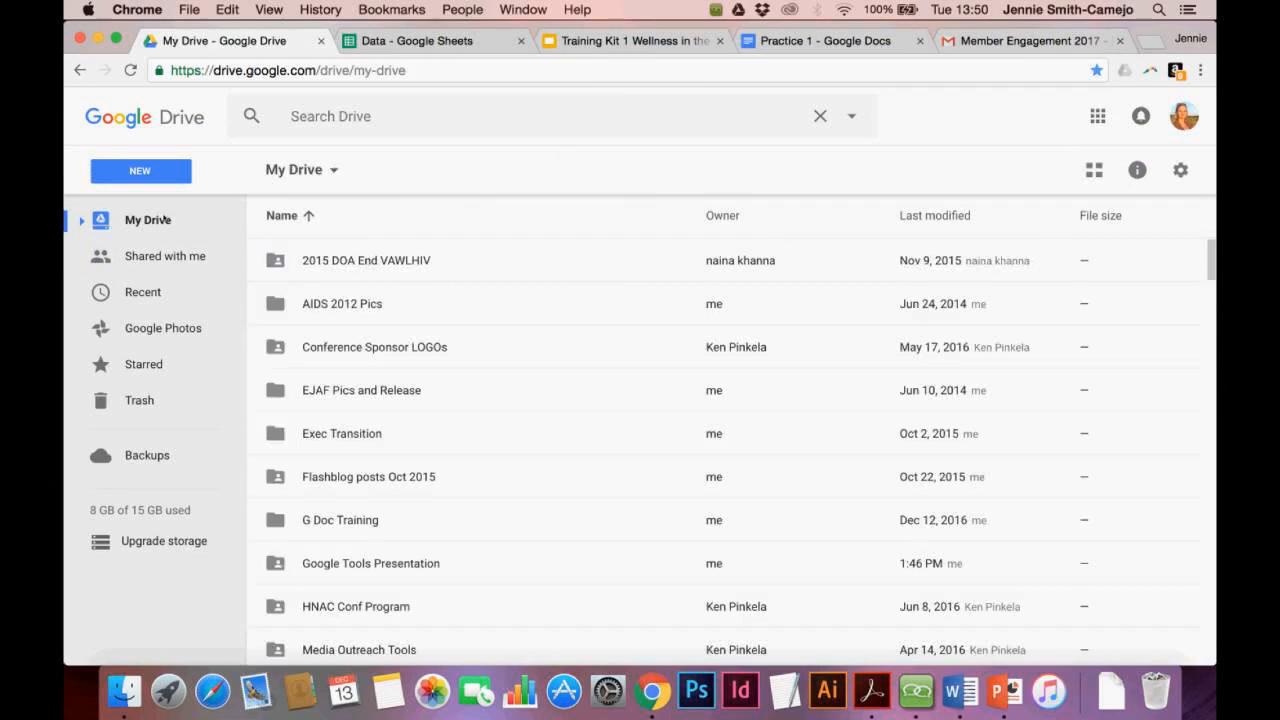
Find Member Engagement 2017 in the My Drive list, then bring the AnyMeeting chat panel forward
{"action": "scroll", "coordinate": [544, 359], "scroll_direction": "down", "scroll_amount": 1}
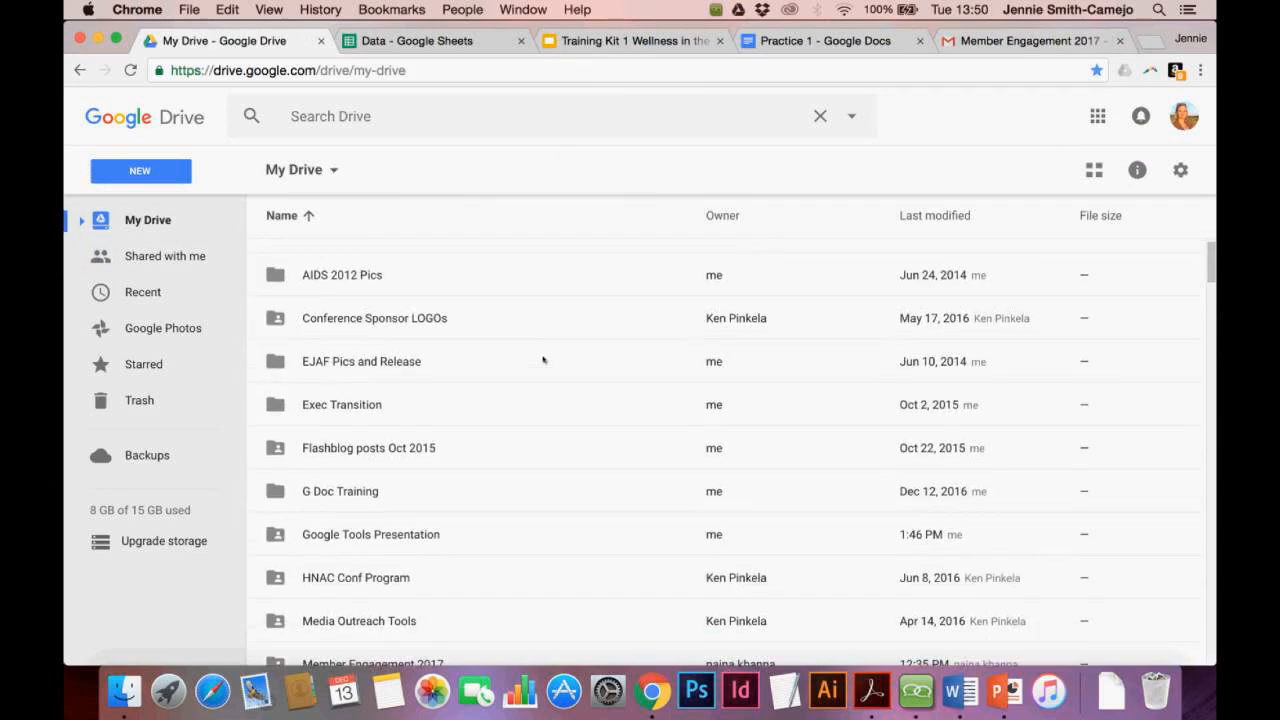
{"action": "scroll", "coordinate": [544, 359], "scroll_direction": "down", "scroll_amount": 5}
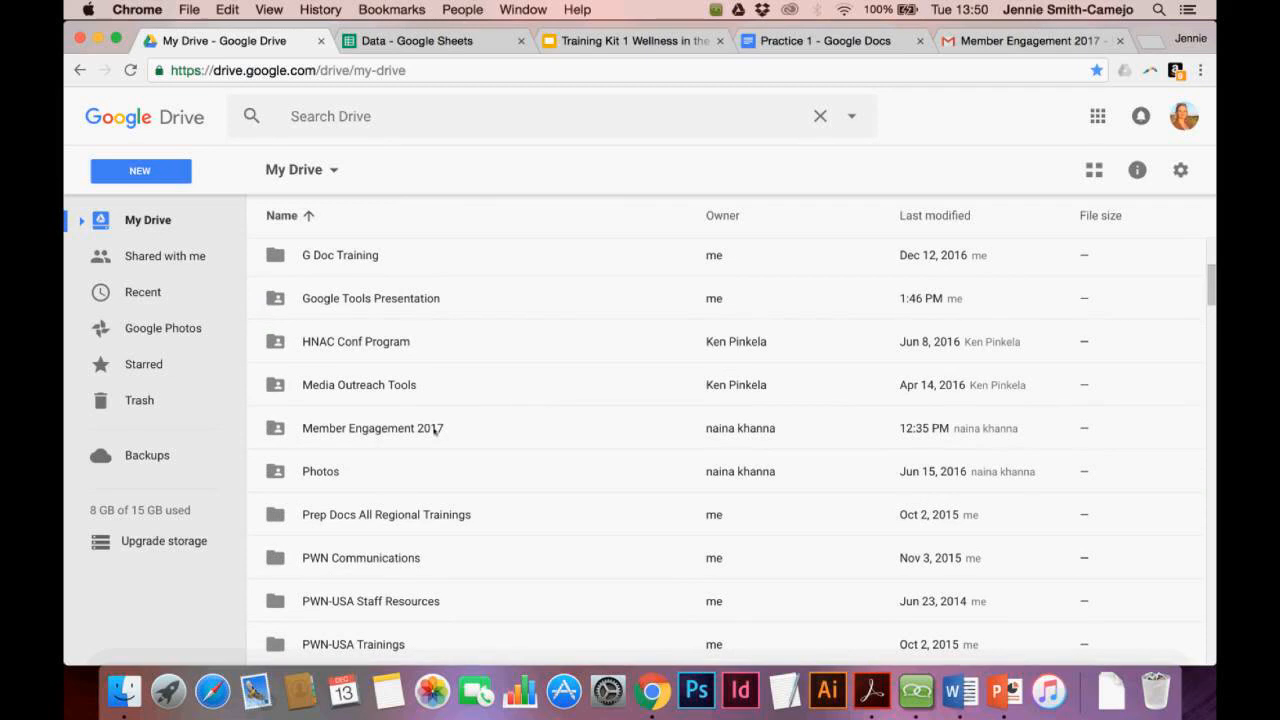
{"action": "scroll", "coordinate": [435, 430], "scroll_direction": "up", "scroll_amount": 6}
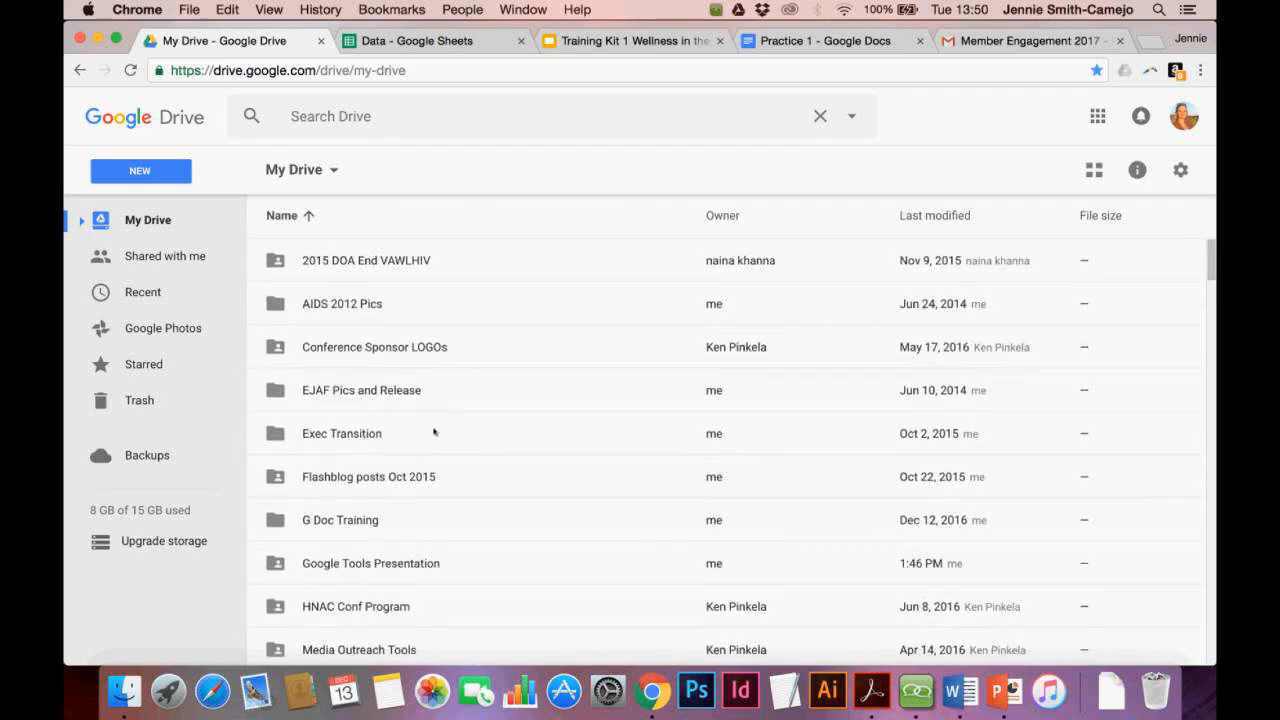
{"action": "scroll", "coordinate": [434, 431], "scroll_direction": "down", "scroll_amount": 1}
{"action": "left_click", "coordinate": [300, 169]}
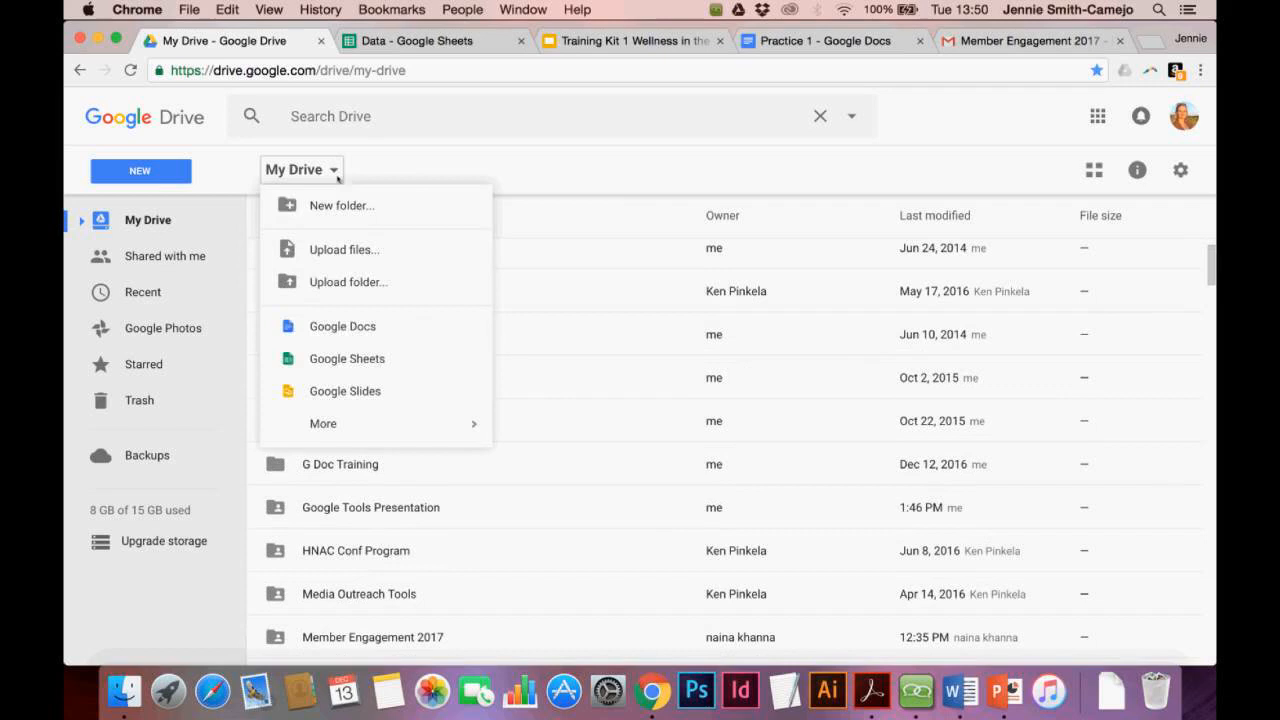
{"action": "left_click", "coordinate": [406, 155]}
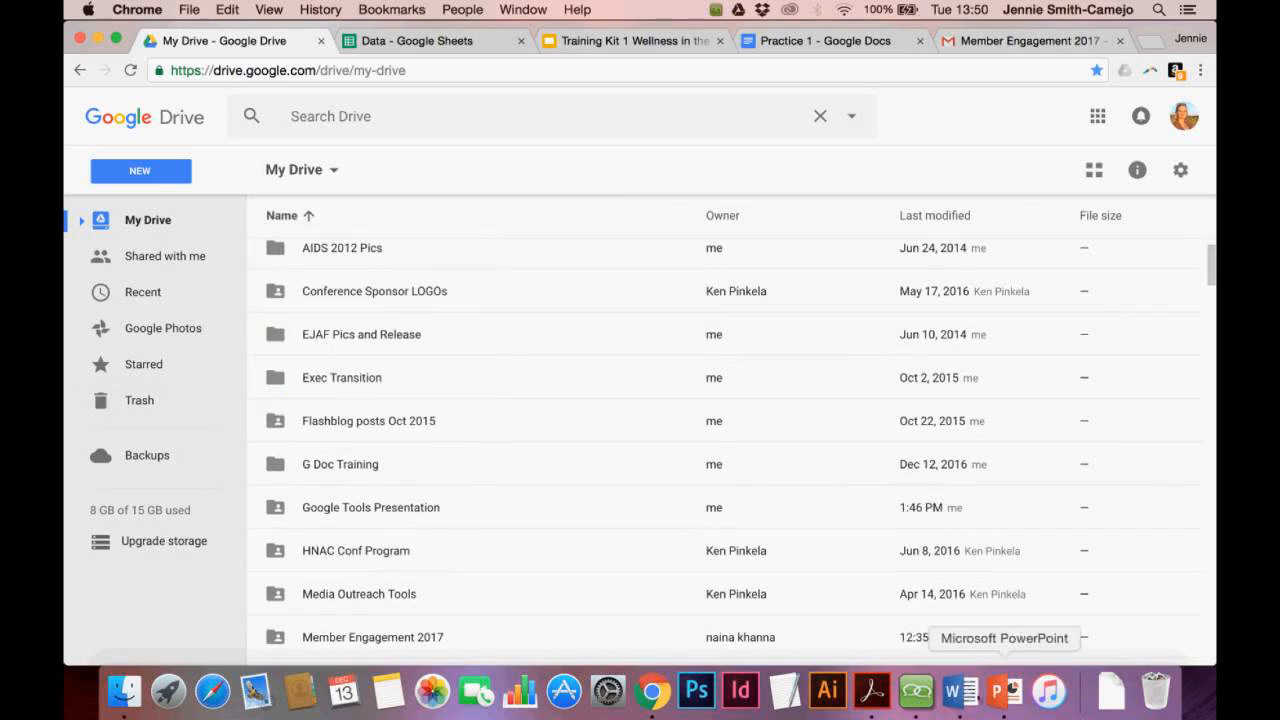
{"action": "left_click", "coordinate": [915, 690]}
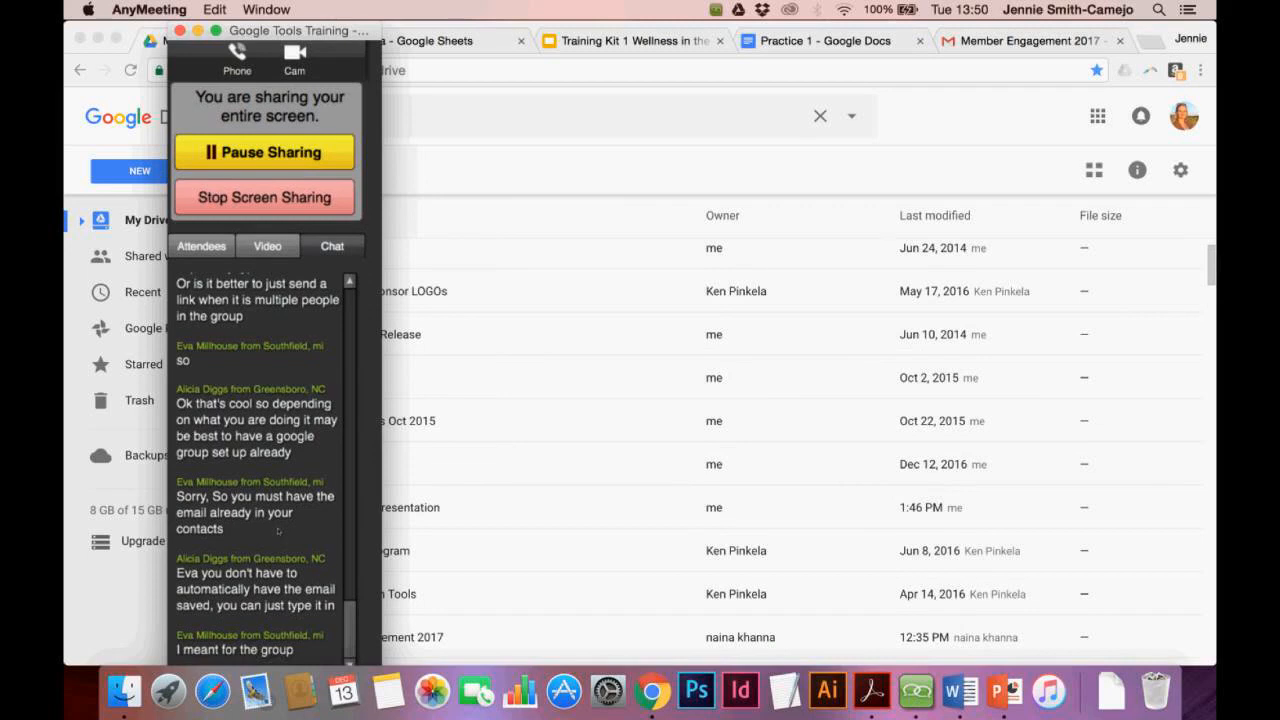
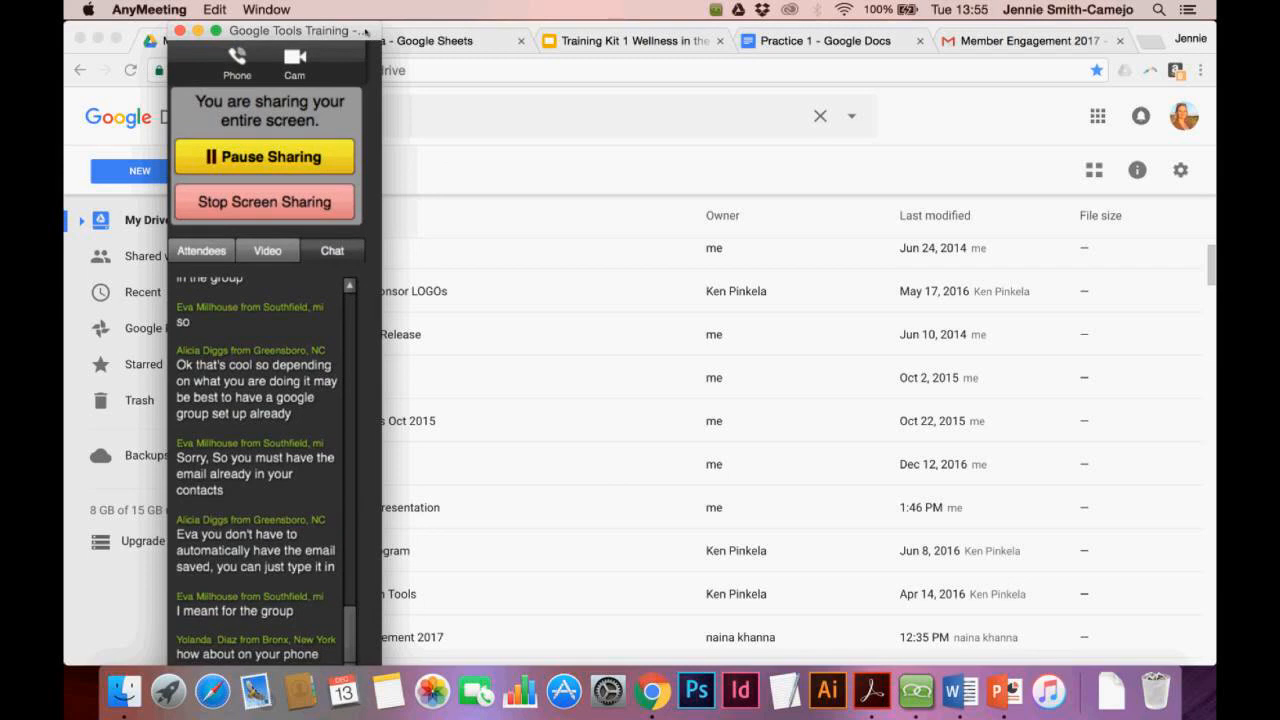
Move the AnyMeeting screen-sharing panel left over the Drive file list and scroll its chat
{"action": "left_click_drag", "start_coordinate": [366, 31], "coordinate": [308, 22]}
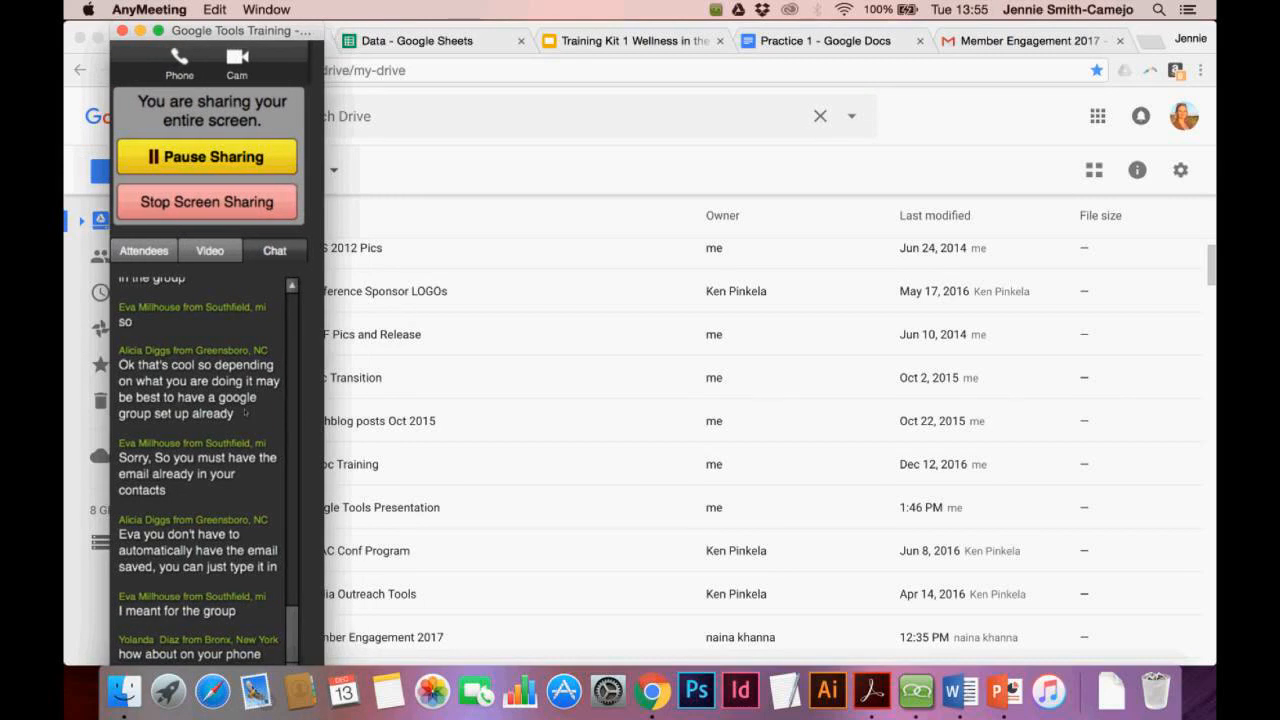
{"action": "scroll", "coordinate": [245, 412], "scroll_direction": "down", "scroll_amount": 1}
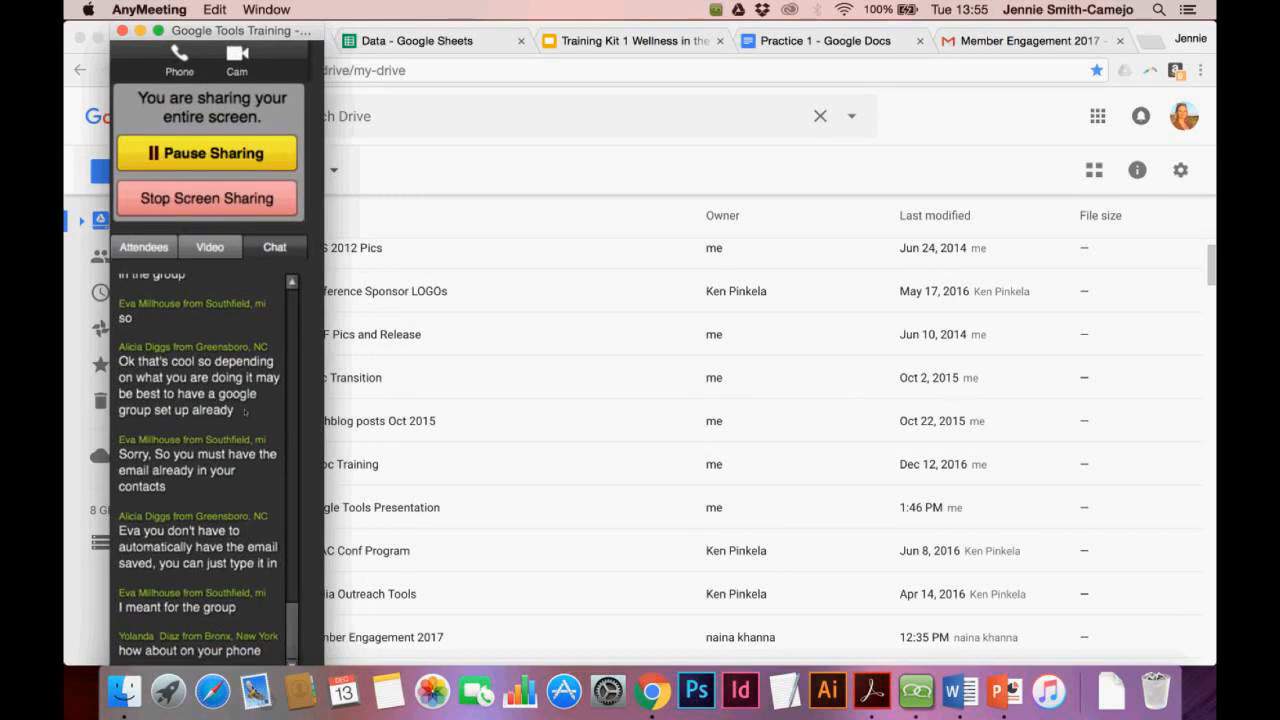
{"action": "scroll", "coordinate": [549, 553], "scroll_direction": "down", "scroll_amount": 5}
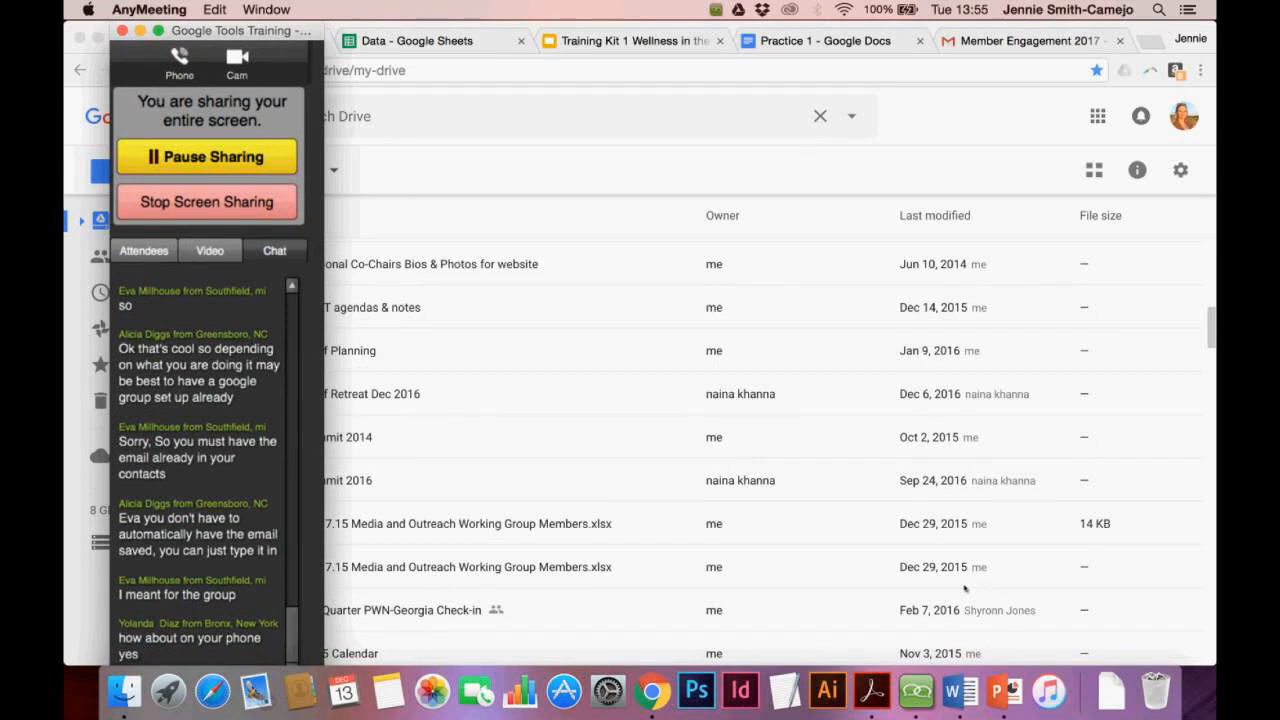
Bring Chrome forward, browse the My Drive list, then switch to the Practice 1 document
{"action": "left_click", "coordinate": [939, 131]}
{"action": "scroll", "coordinate": [603, 349], "scroll_direction": "up", "scroll_amount": 15}
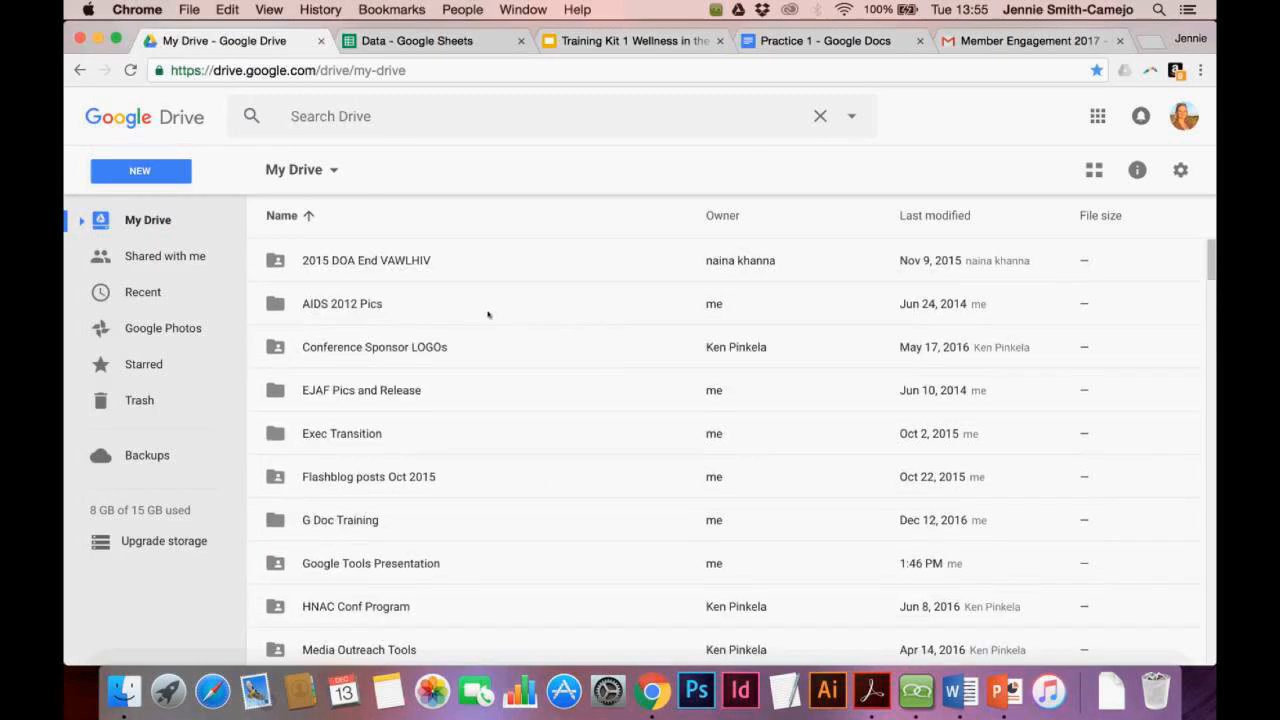
{"action": "scroll", "coordinate": [488, 314], "scroll_direction": "down", "scroll_amount": 5}
{"action": "scroll", "coordinate": [488, 314], "scroll_direction": "up", "scroll_amount": 5}
{"action": "scroll", "coordinate": [488, 314], "scroll_direction": "down", "scroll_amount": 8}
{"action": "scroll", "coordinate": [488, 314], "scroll_direction": "down", "scroll_amount": 10}
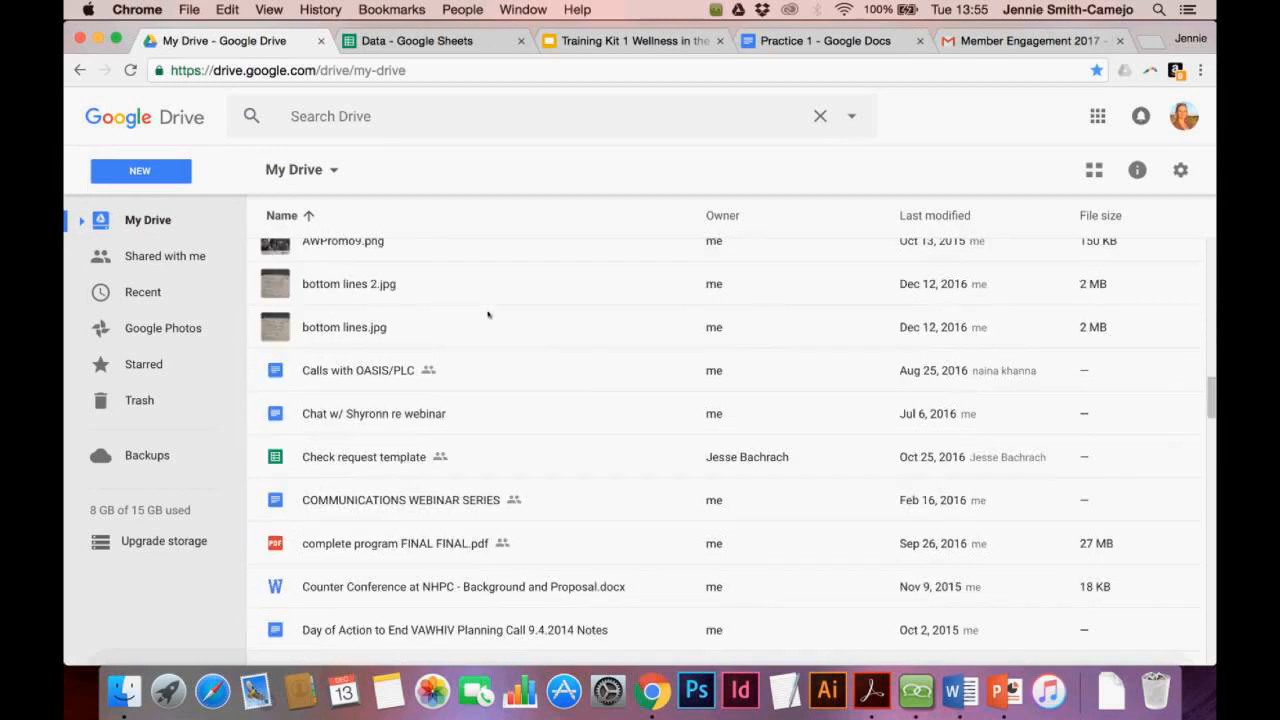
{"action": "scroll", "coordinate": [488, 314], "scroll_direction": "down", "scroll_amount": 5}
{"action": "scroll", "coordinate": [488, 314], "scroll_direction": "down", "scroll_amount": 5}
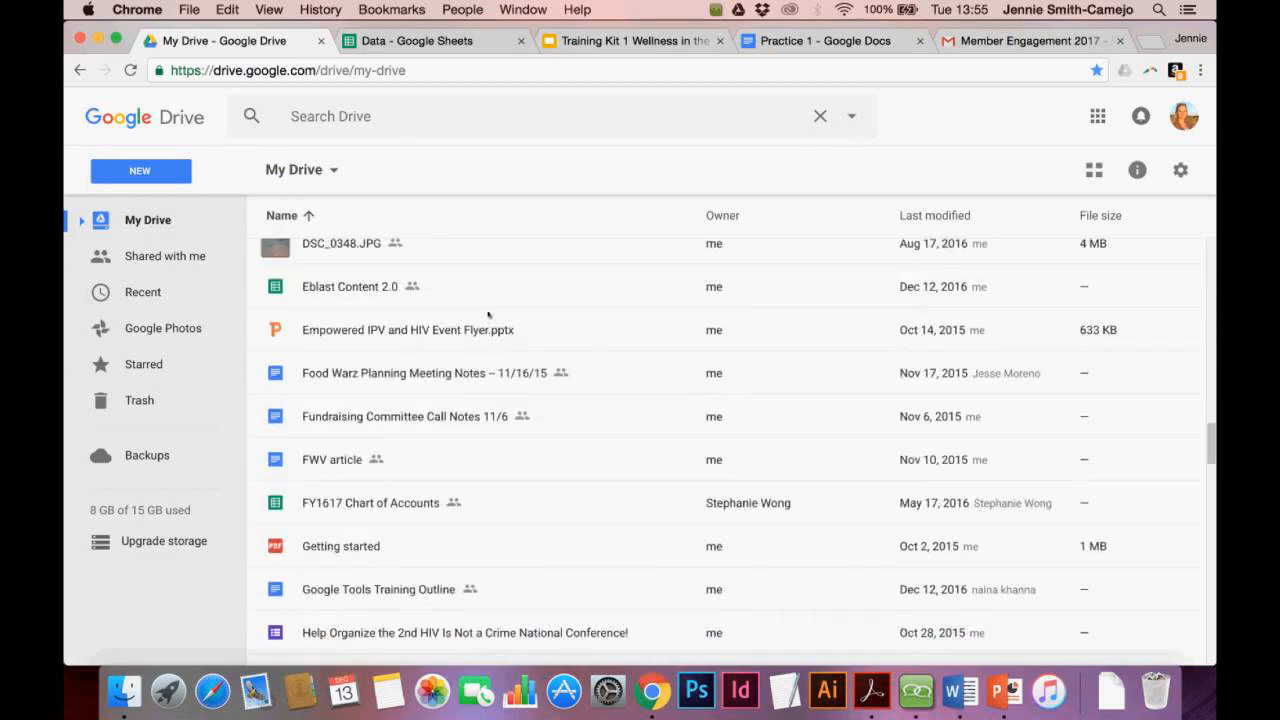
{"action": "scroll", "coordinate": [488, 314], "scroll_direction": "up", "scroll_amount": 15}
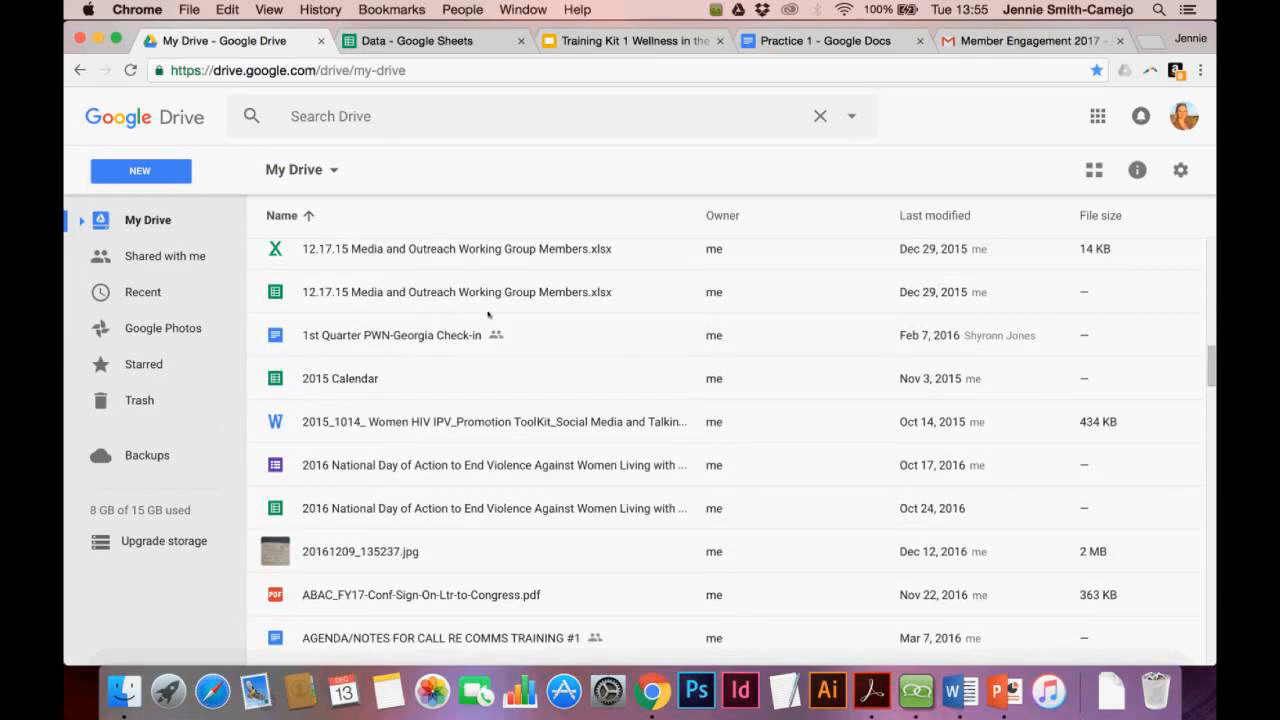
{"action": "scroll", "coordinate": [488, 314], "scroll_direction": "up", "scroll_amount": 10}
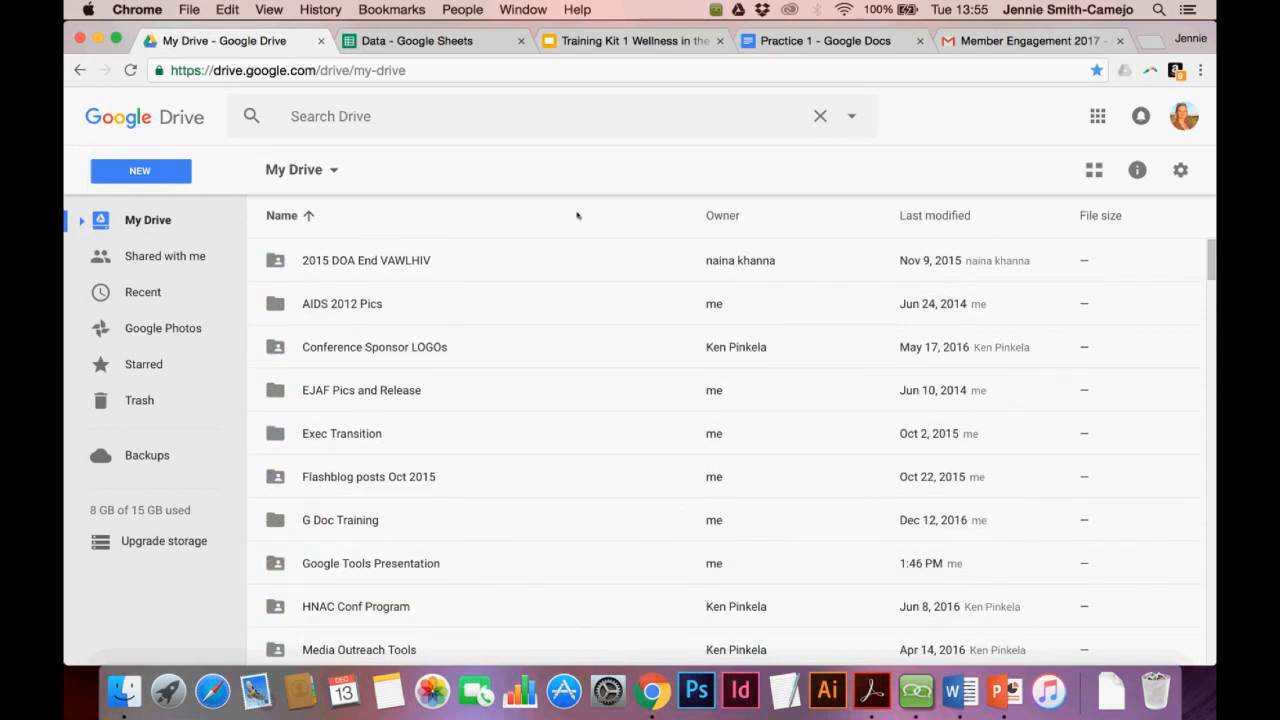
{"action": "left_click", "coordinate": [811, 41]}
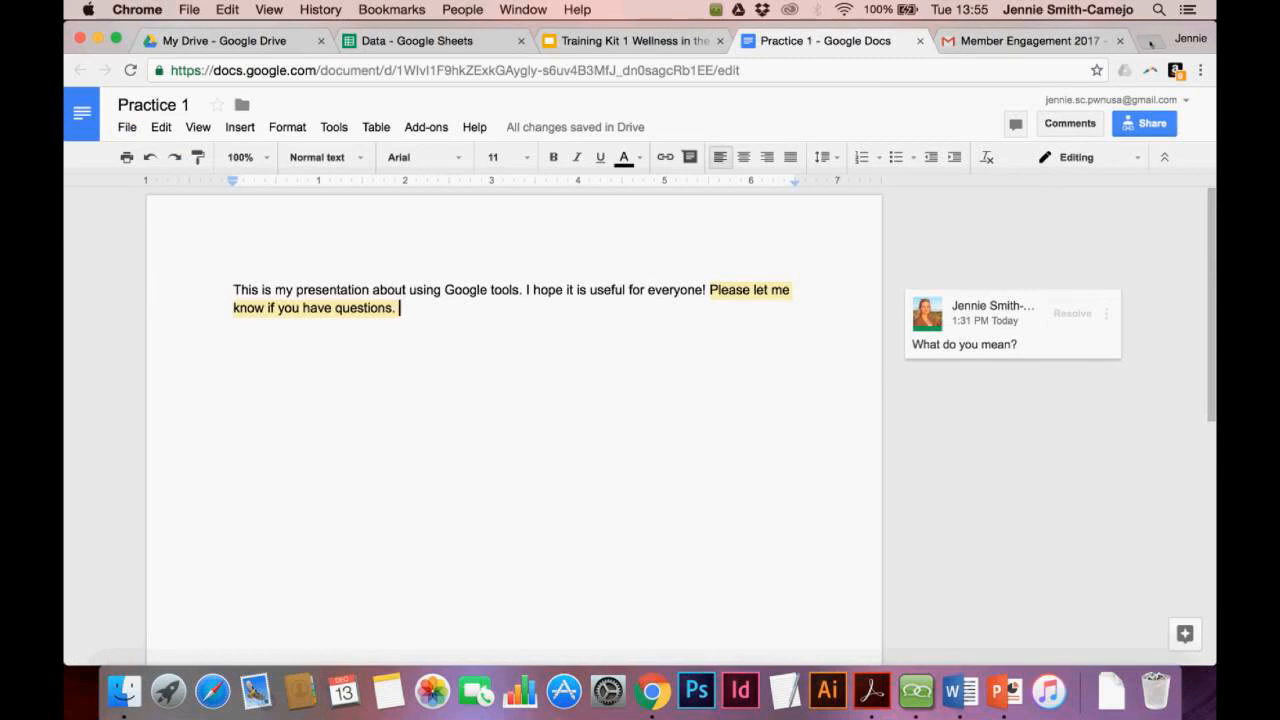
Open a new Chrome tab and expand the Google apps list down to Docs
{"action": "left_click", "coordinate": [1152, 40]}
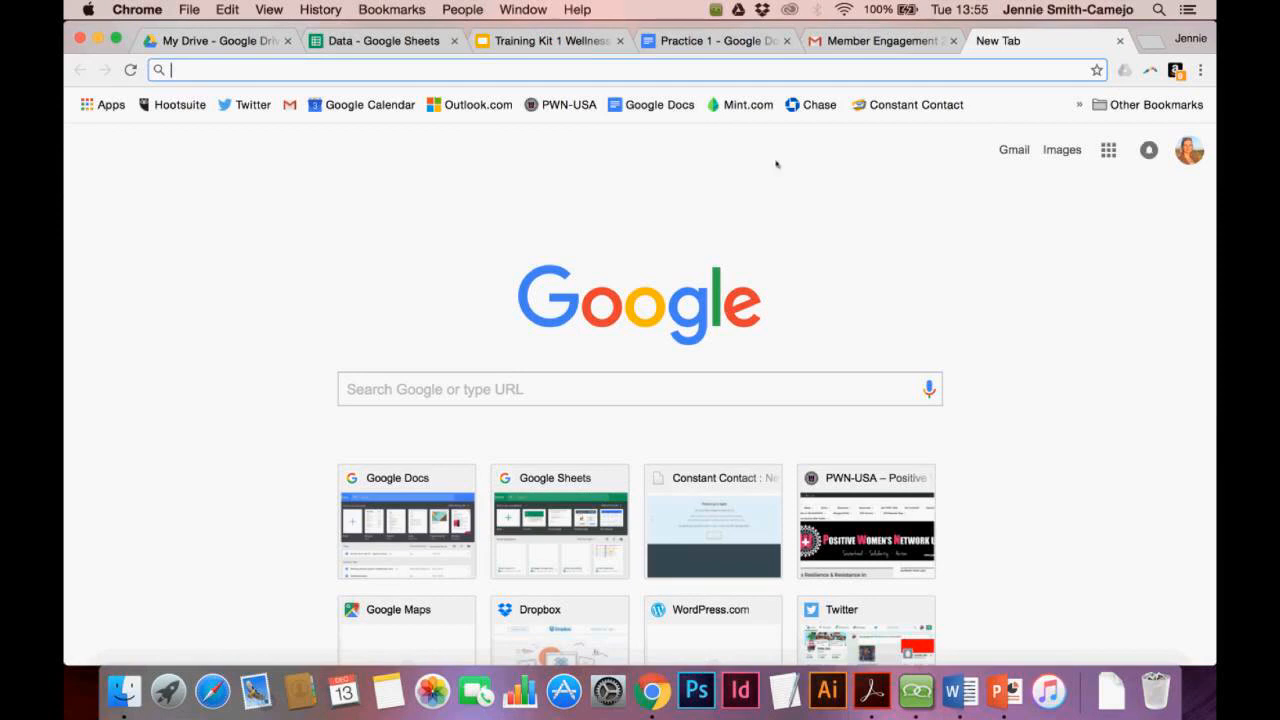
{"action": "left_click", "coordinate": [1108, 155]}
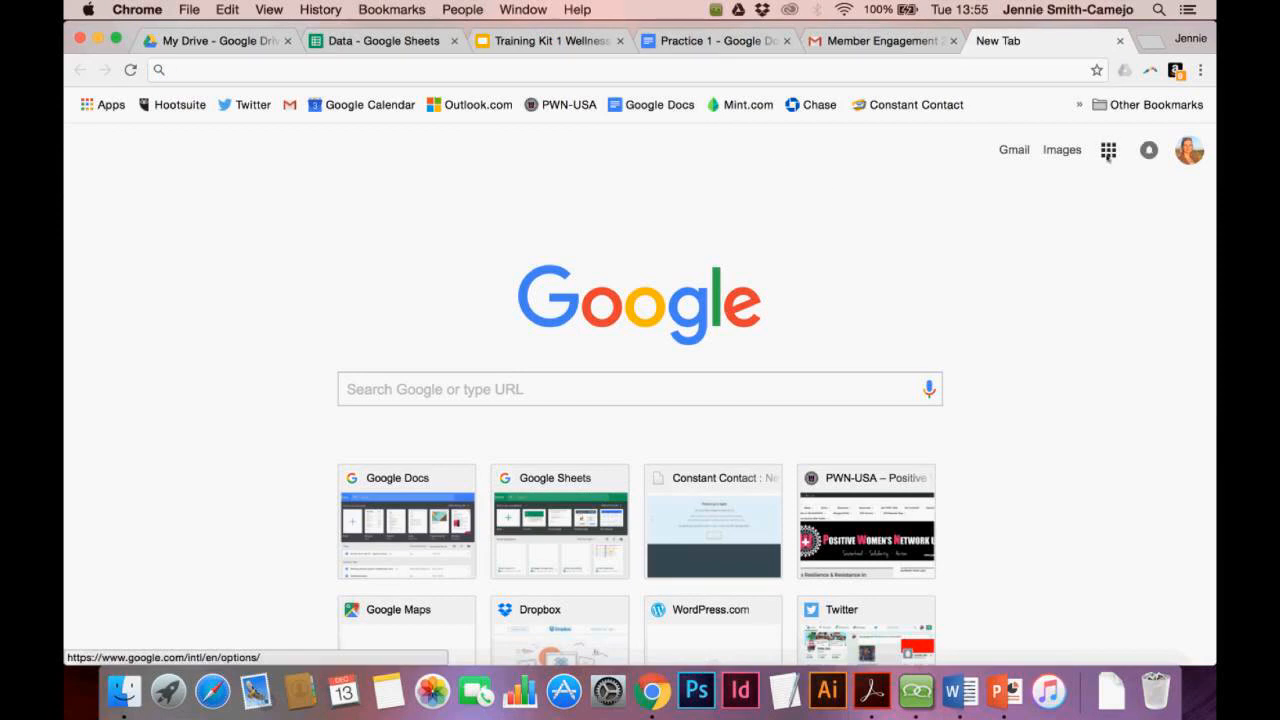
{"action": "left_click", "coordinate": [1108, 155]}
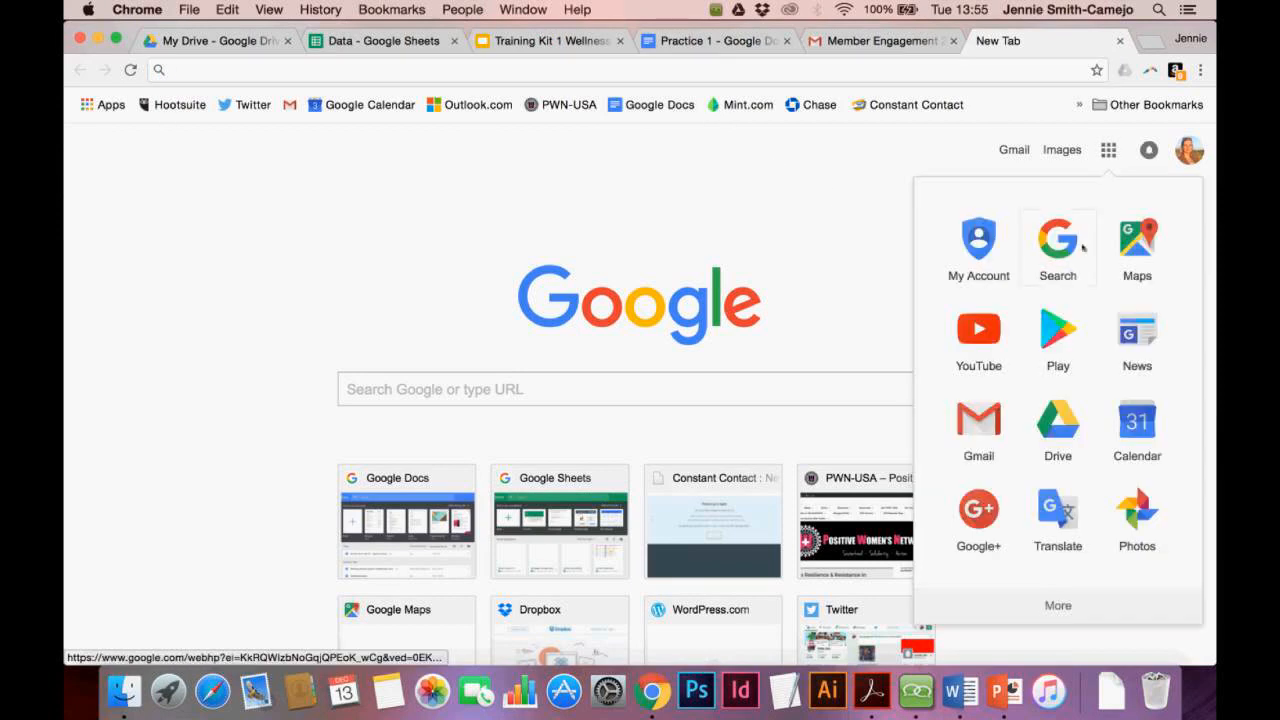
{"action": "scroll", "coordinate": [1083, 250], "scroll_direction": "down", "scroll_amount": 5}
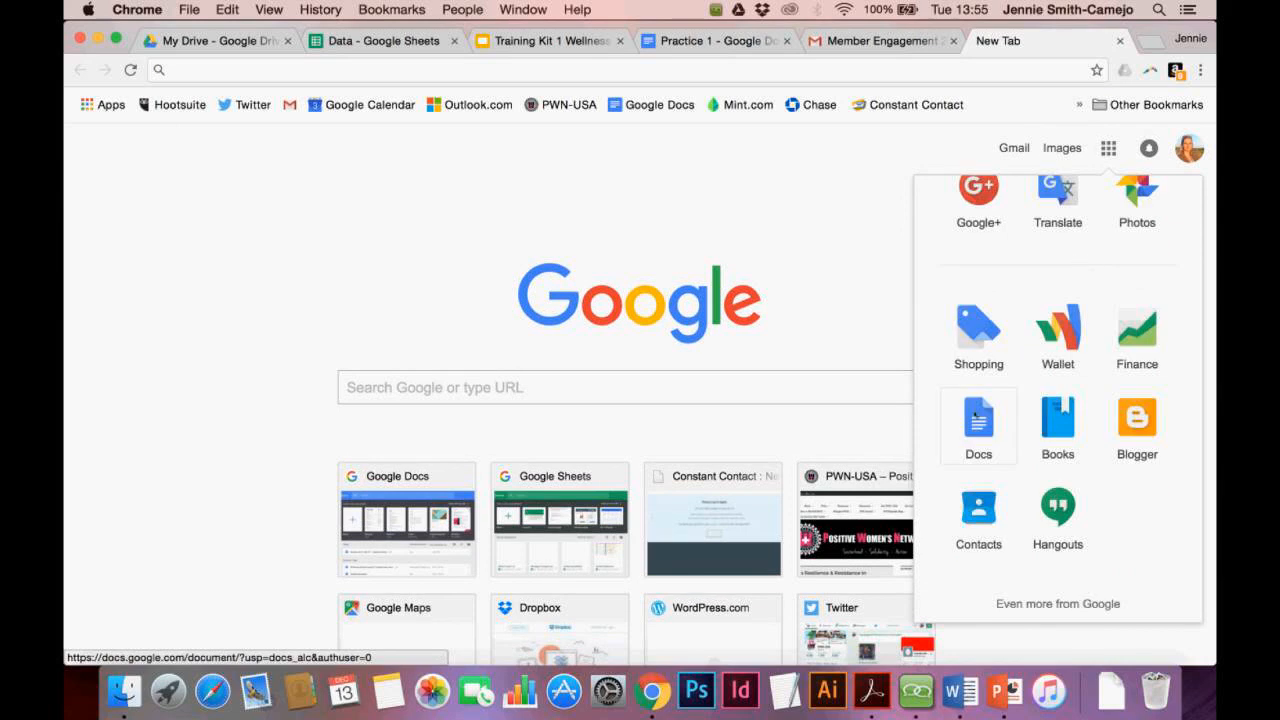
Launch Google Docs from the apps list and browse its recent documents, including Practice 1
{"action": "left_click", "coordinate": [975, 414]}
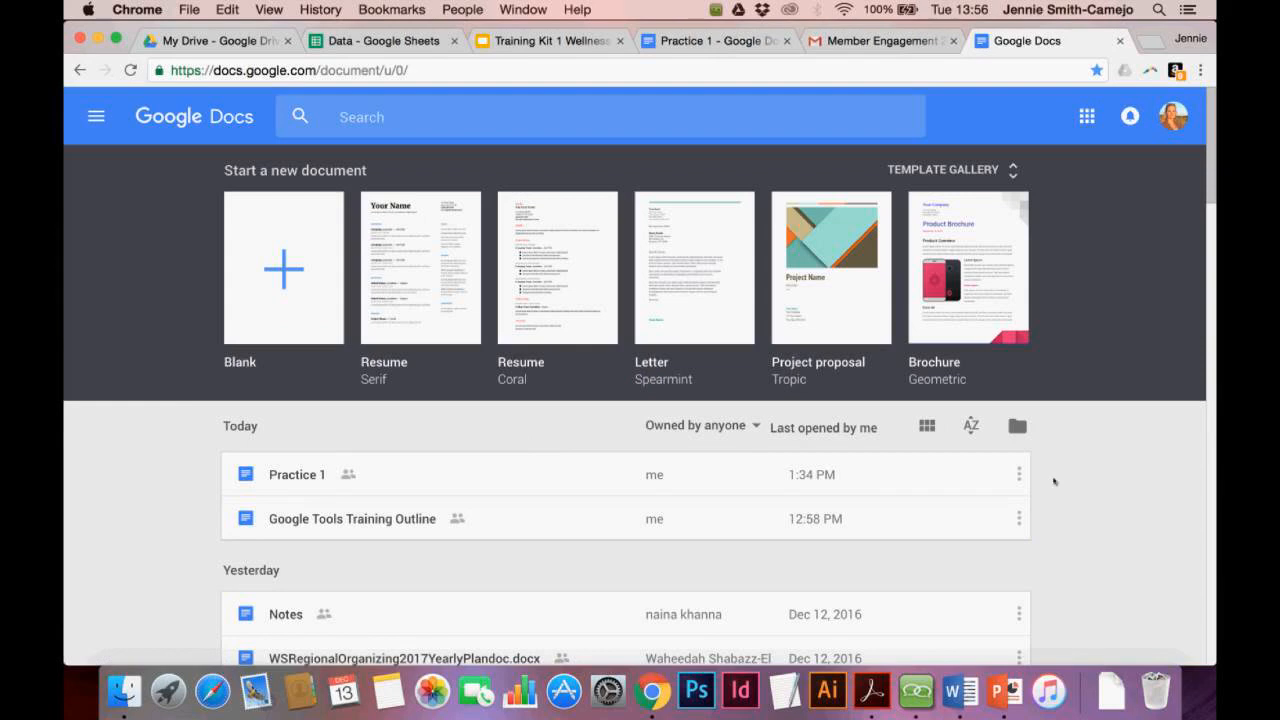
{"action": "scroll", "coordinate": [1052, 483], "scroll_direction": "down", "scroll_amount": 1}
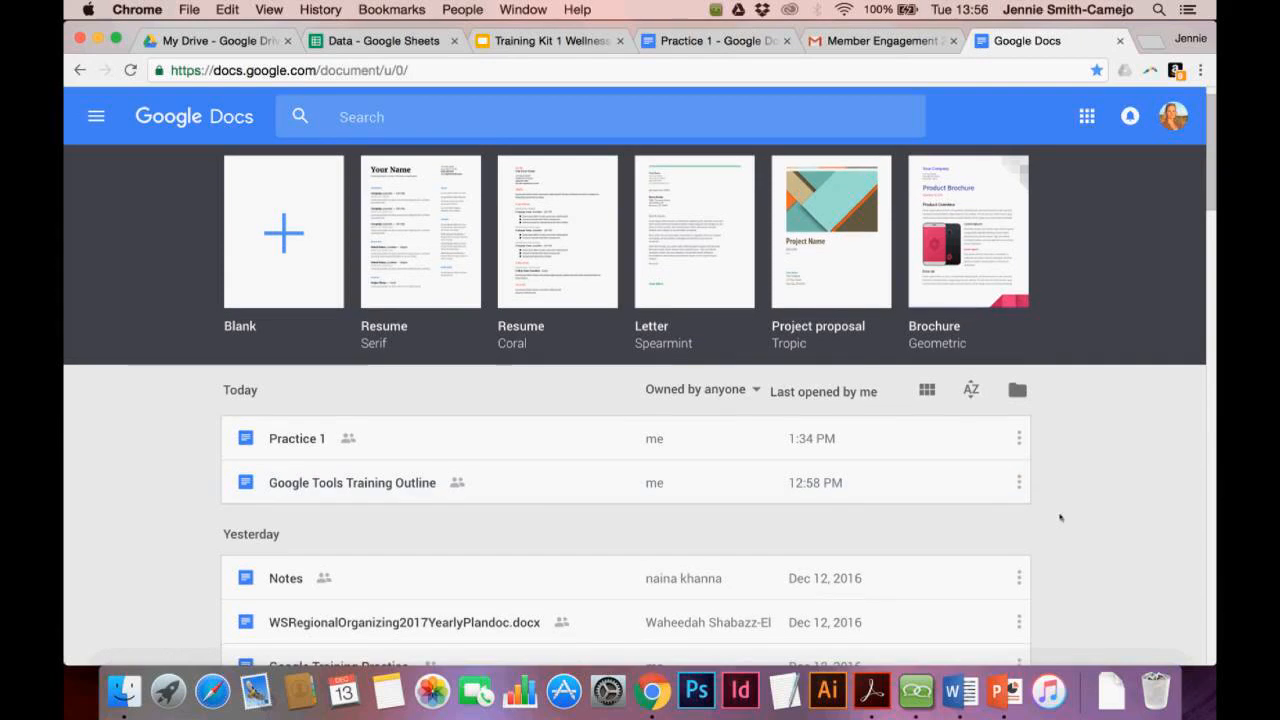
{"action": "scroll", "coordinate": [1066, 493], "scroll_direction": "down", "scroll_amount": 1}
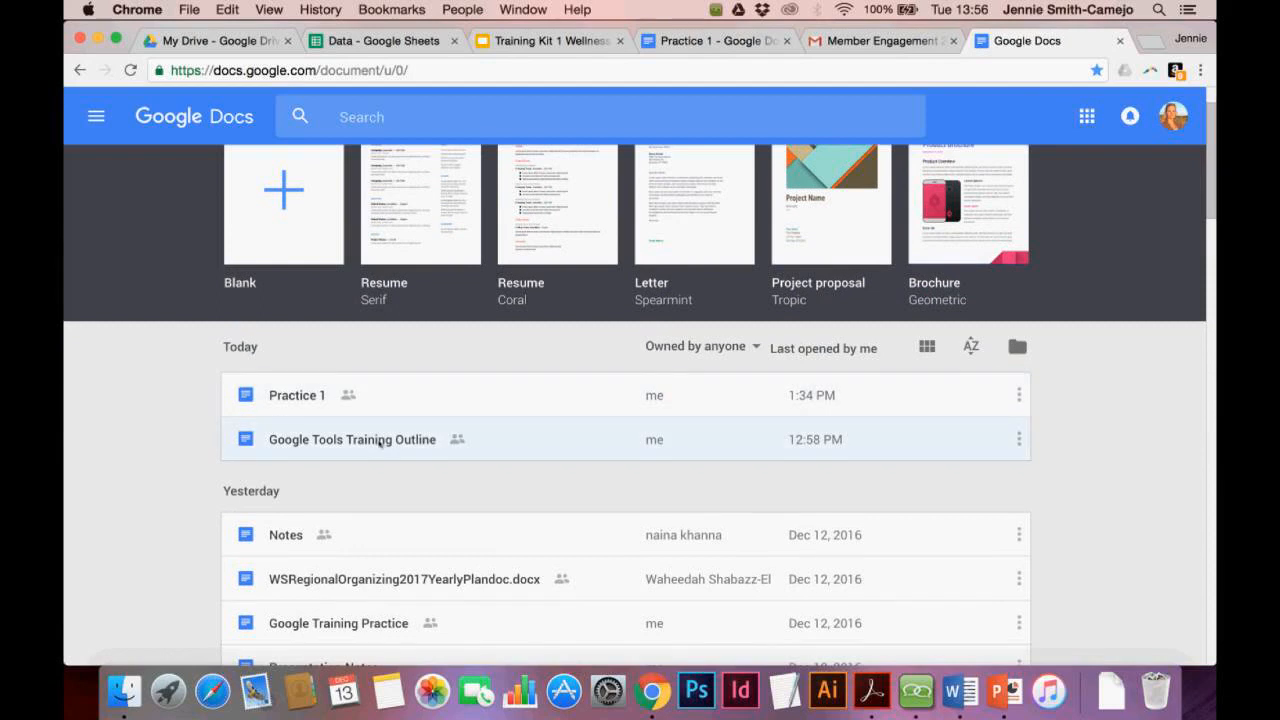
{"action": "scroll", "coordinate": [376, 464], "scroll_direction": "down", "scroll_amount": 1}
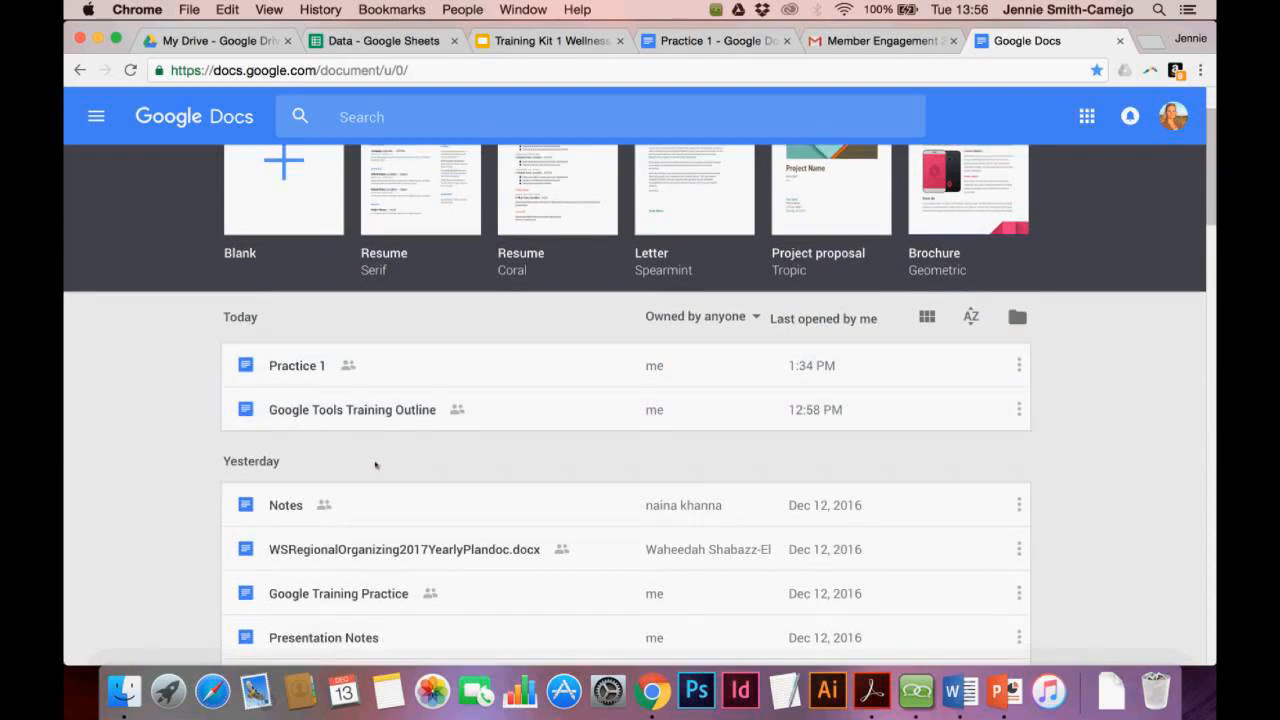
{"action": "scroll", "coordinate": [376, 465], "scroll_direction": "down", "scroll_amount": 1}
{"action": "scroll", "coordinate": [376, 465], "scroll_direction": "down", "scroll_amount": 4}
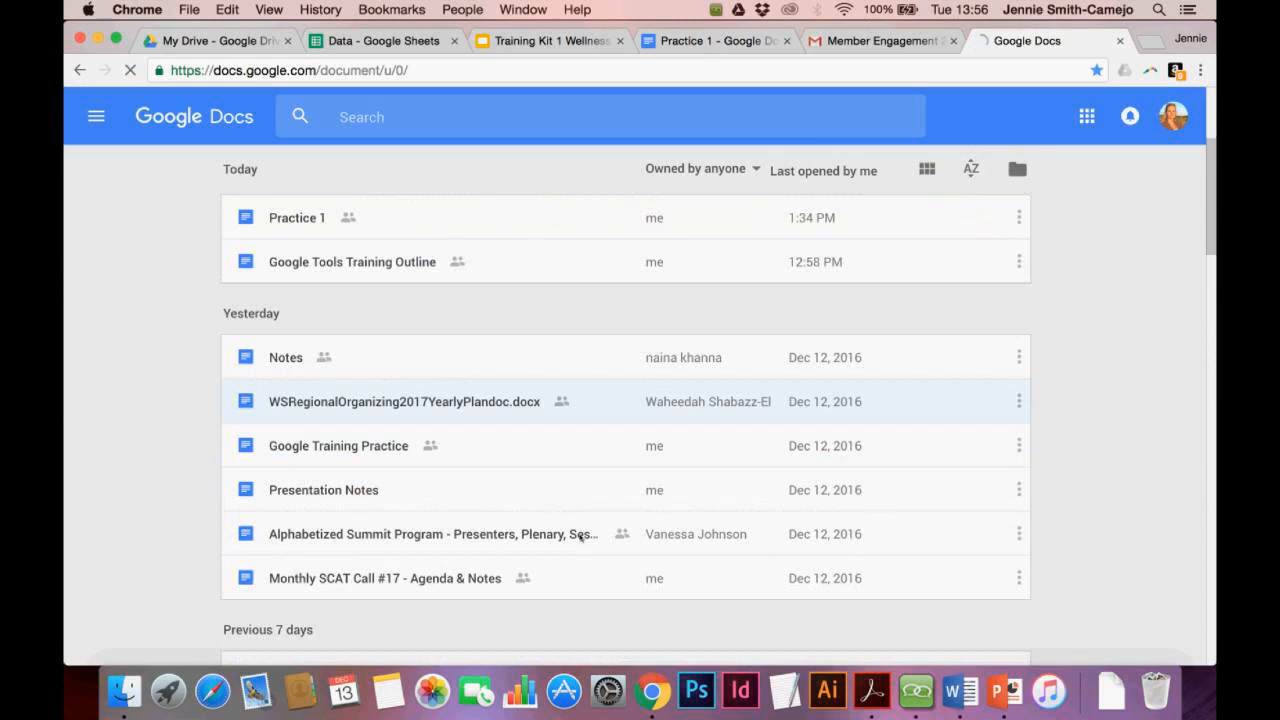
{"action": "scroll", "coordinate": [479, 551], "scroll_direction": "down", "scroll_amount": 8}
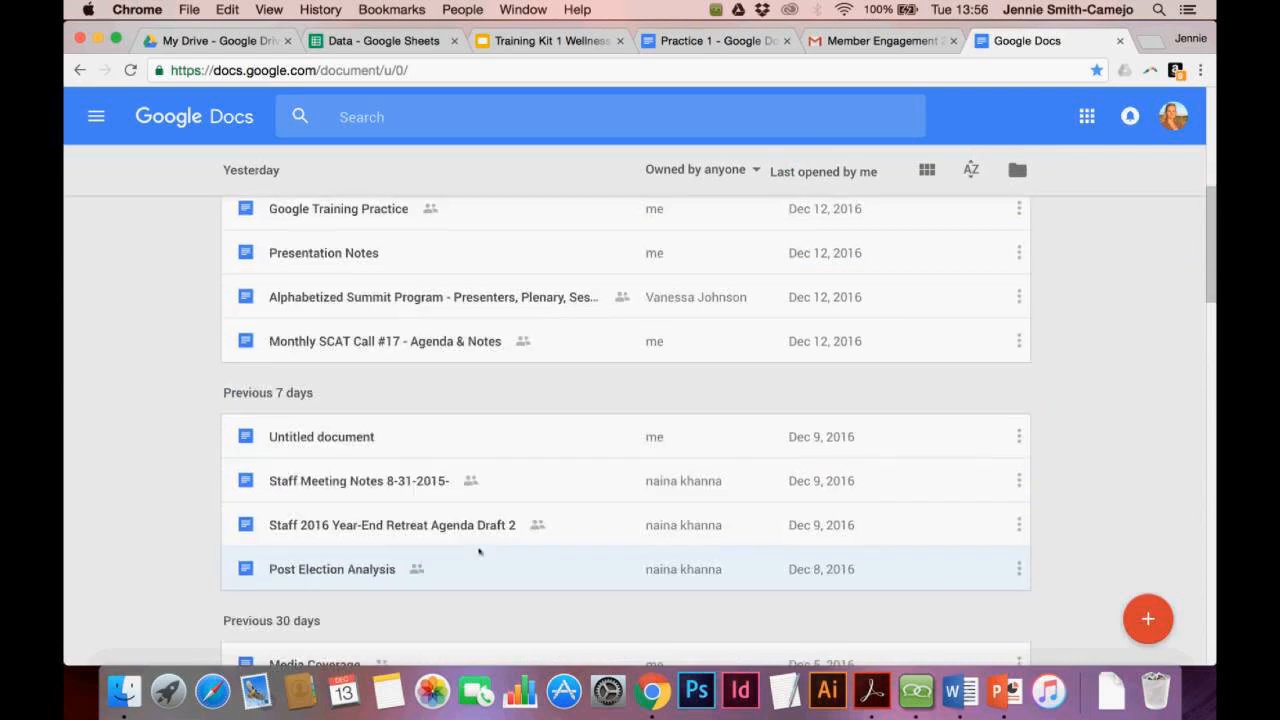
{"action": "scroll", "coordinate": [479, 551], "scroll_direction": "down", "scroll_amount": 3}
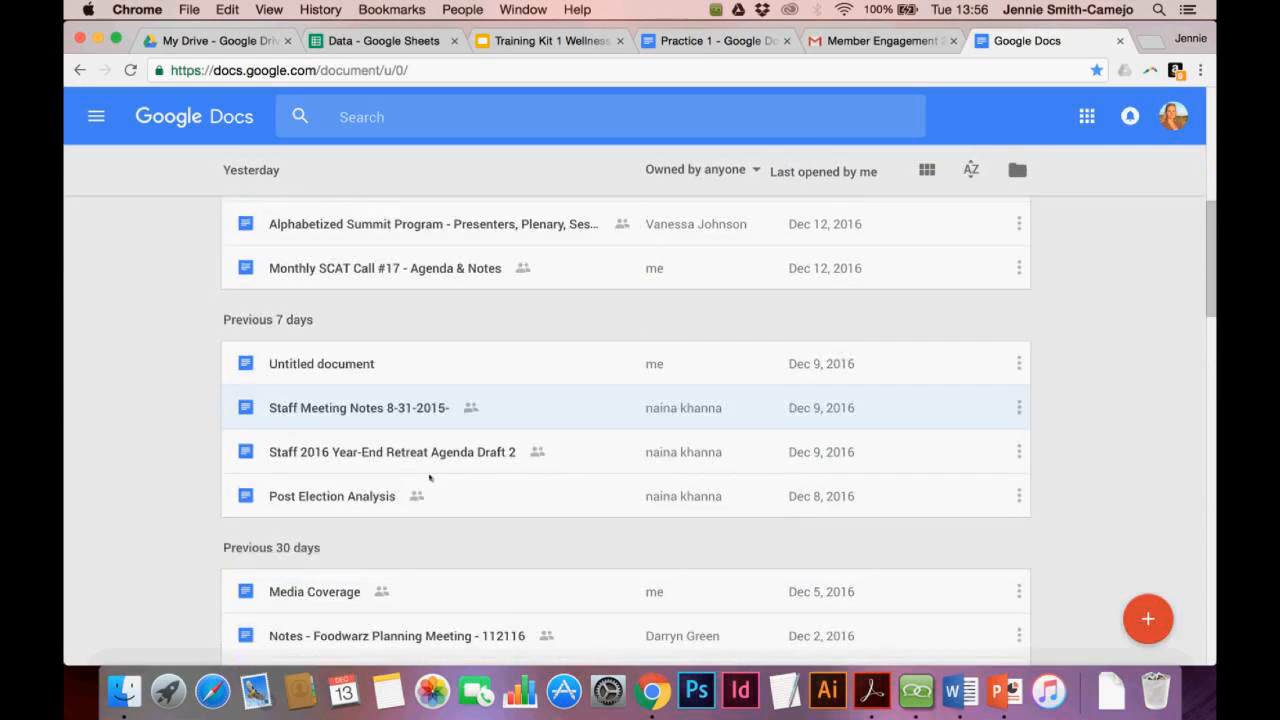
{"action": "scroll", "coordinate": [420, 510], "scroll_direction": "down", "scroll_amount": 1}
{"action": "scroll", "coordinate": [406, 541], "scroll_direction": "down", "scroll_amount": 4}
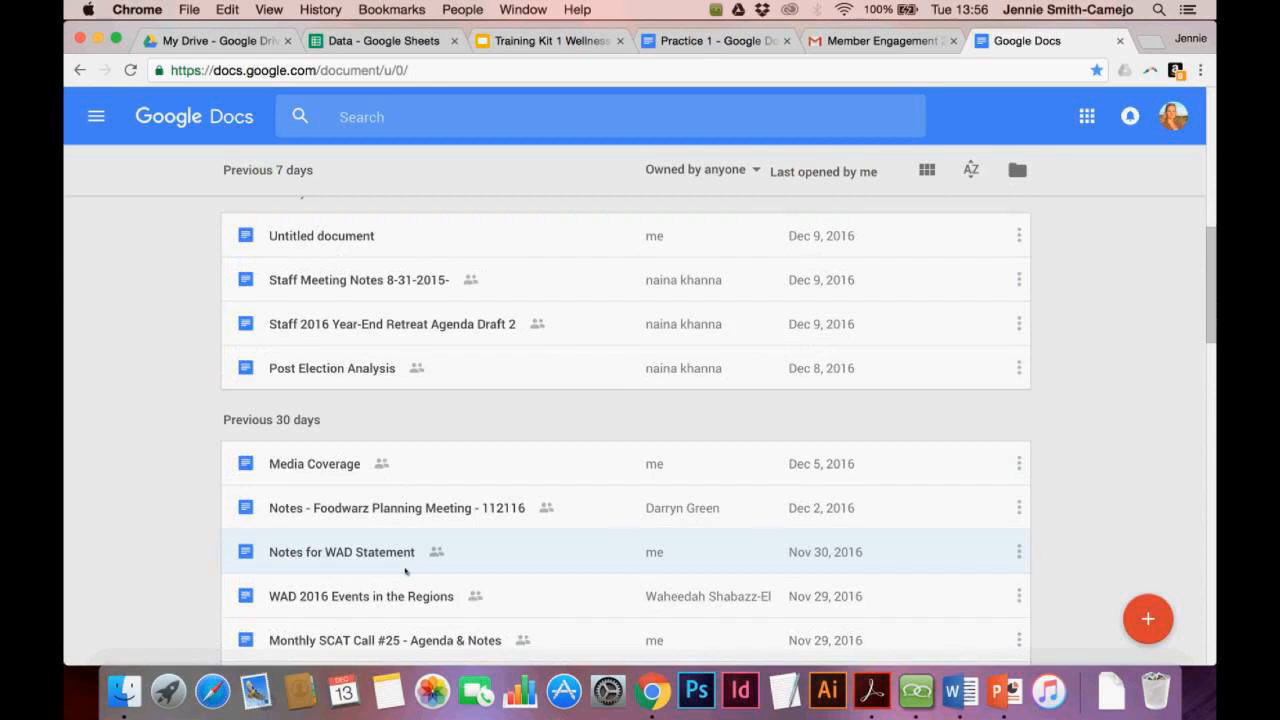
{"action": "scroll", "coordinate": [405, 571], "scroll_direction": "down", "scroll_amount": 5}
{"action": "scroll", "coordinate": [405, 571], "scroll_direction": "up", "scroll_amount": 20}
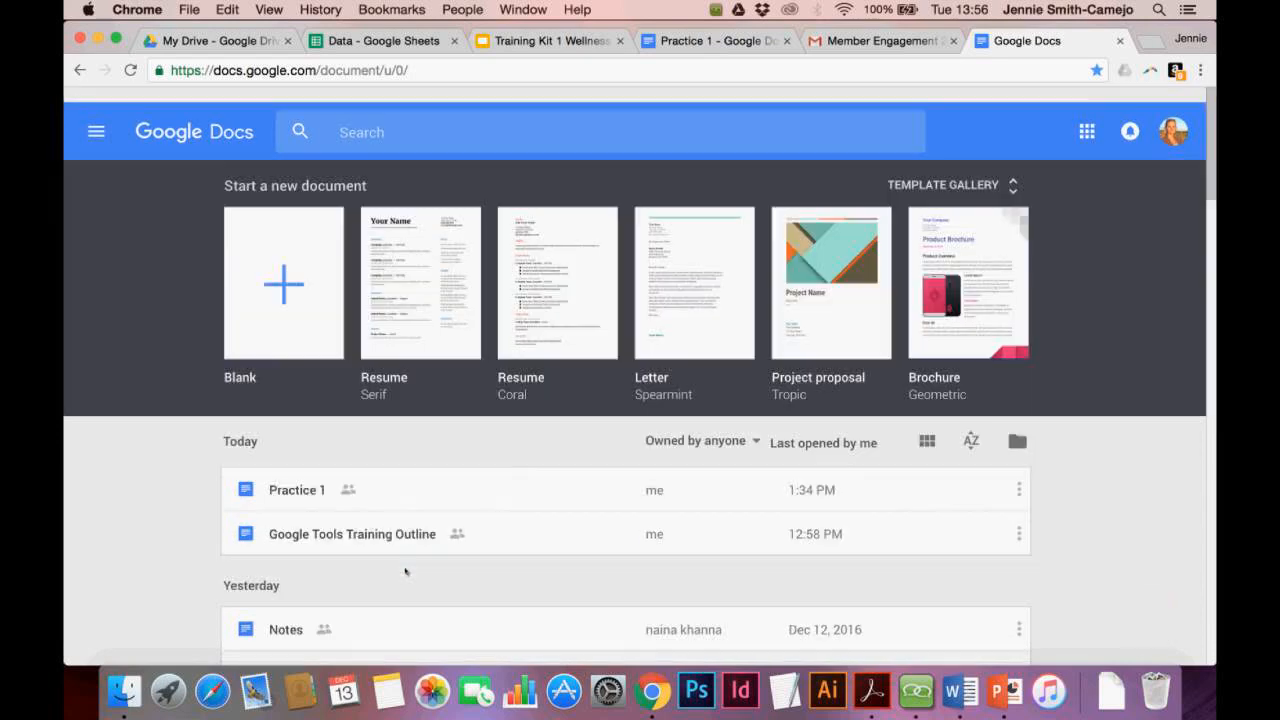
{"action": "scroll", "coordinate": [405, 571], "scroll_direction": "down", "scroll_amount": 1}
{"action": "scroll", "coordinate": [473, 575], "scroll_direction": "down", "scroll_amount": 7}
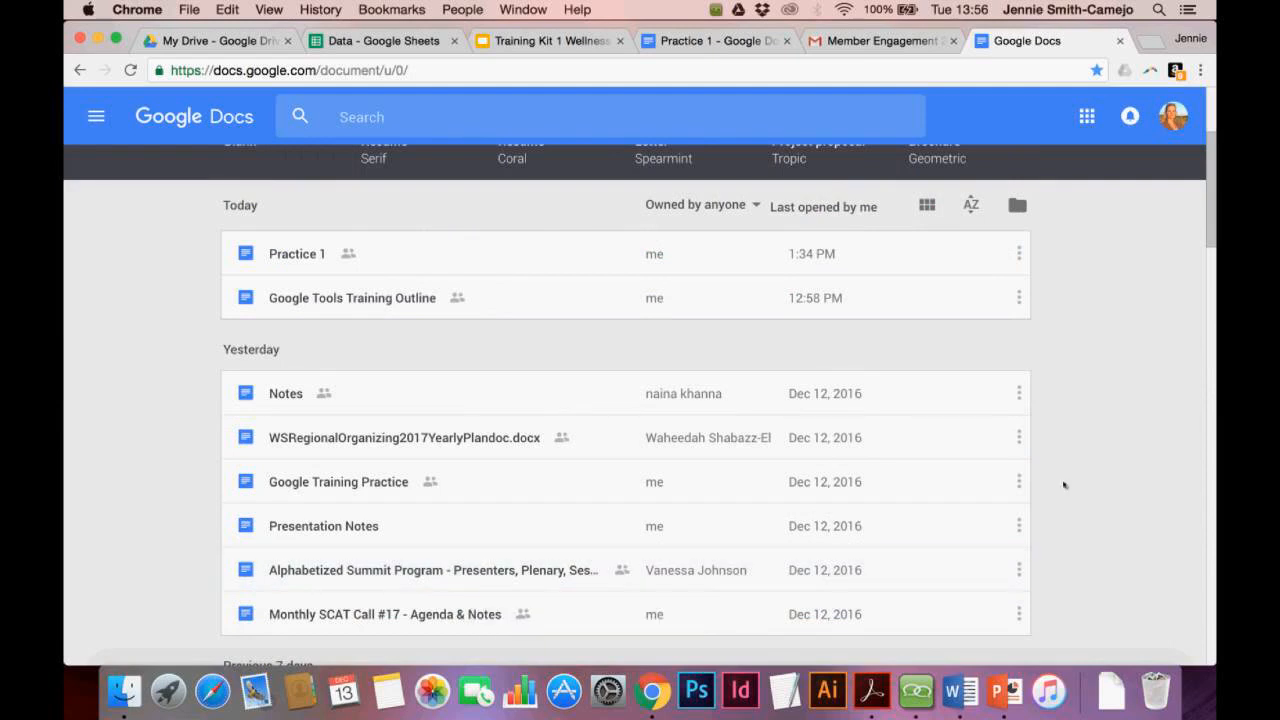
{"action": "scroll", "coordinate": [1064, 485], "scroll_direction": "down", "scroll_amount": 5}
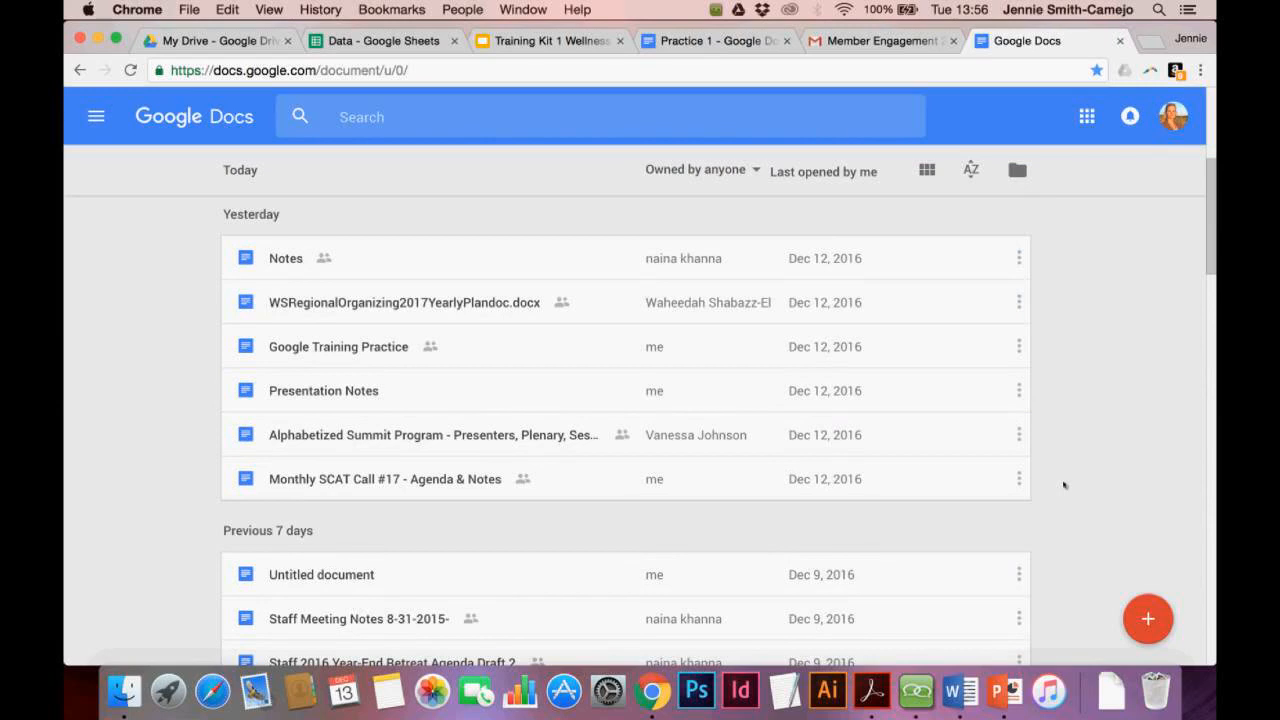
{"action": "scroll", "coordinate": [1064, 485], "scroll_direction": "down", "scroll_amount": 3}
{"action": "scroll", "coordinate": [1064, 485], "scroll_direction": "up", "scroll_amount": 2}
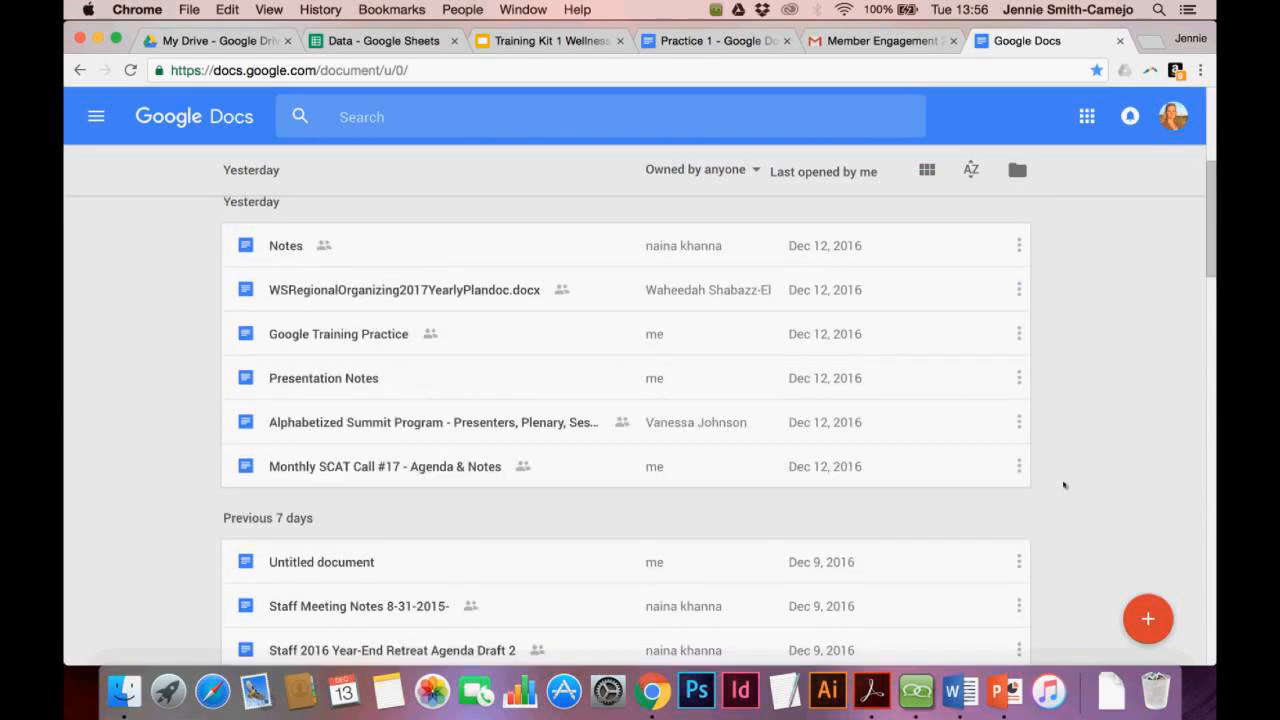
{"action": "scroll", "coordinate": [1064, 485], "scroll_direction": "down", "scroll_amount": 1}
{"action": "scroll", "coordinate": [1064, 485], "scroll_direction": "up", "scroll_amount": 10}
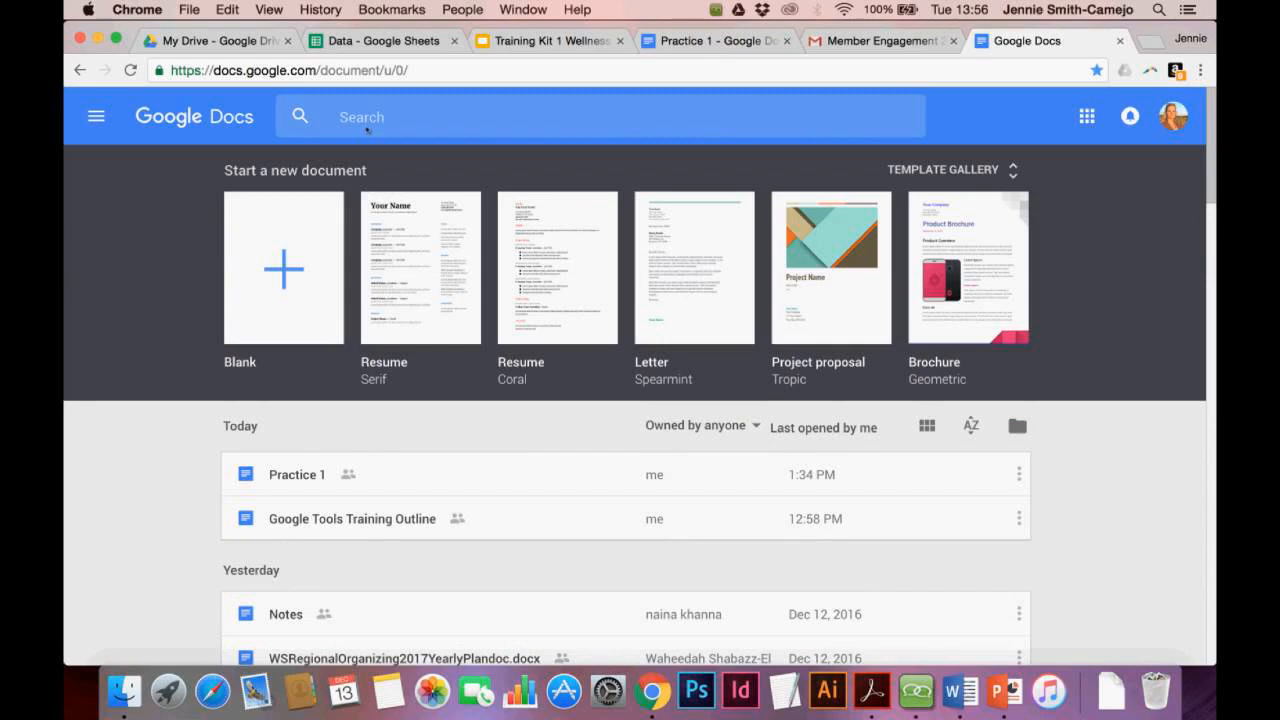
{"action": "left_click", "coordinate": [214, 42]}
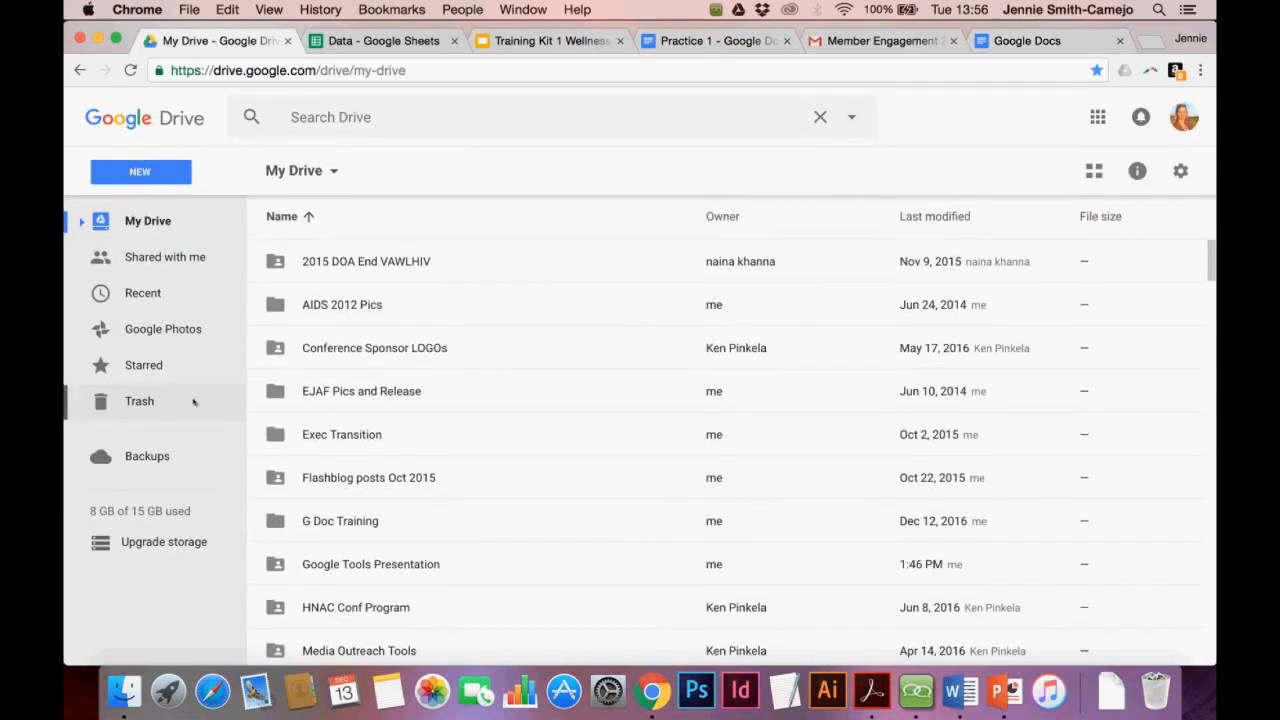
{"action": "left_click", "coordinate": [372, 123]}
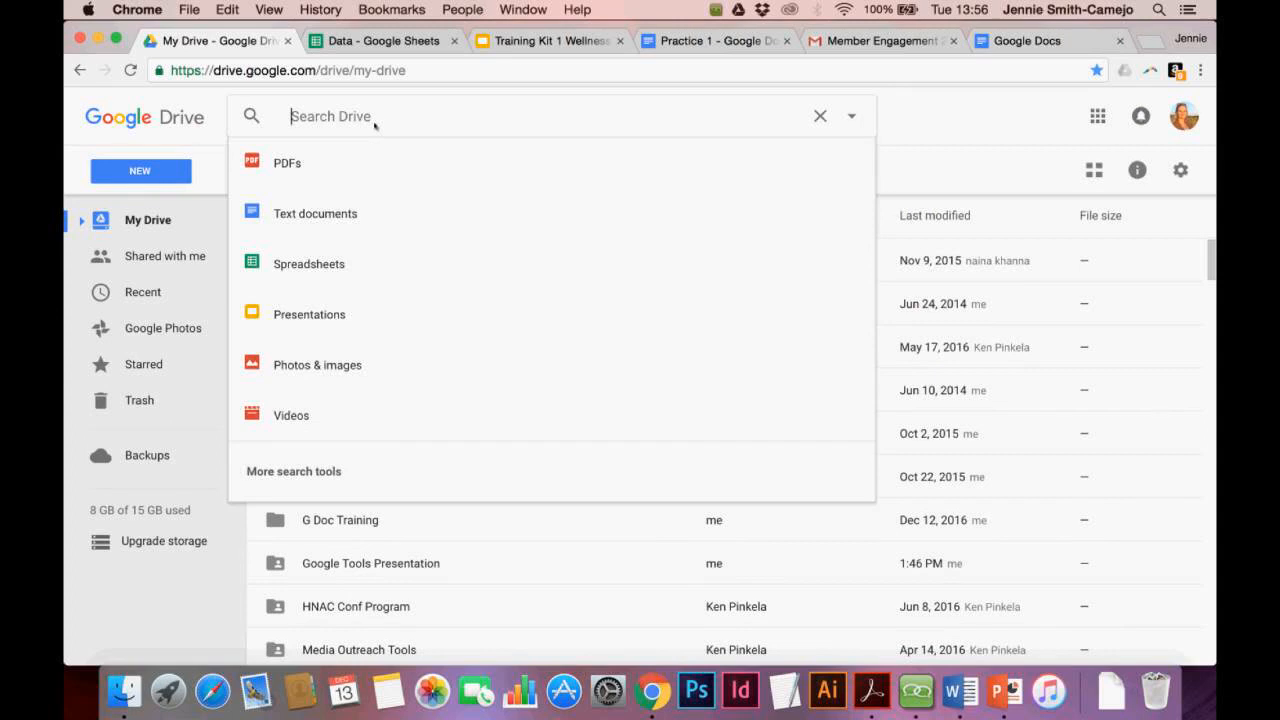
{"action": "type", "text": "election"}
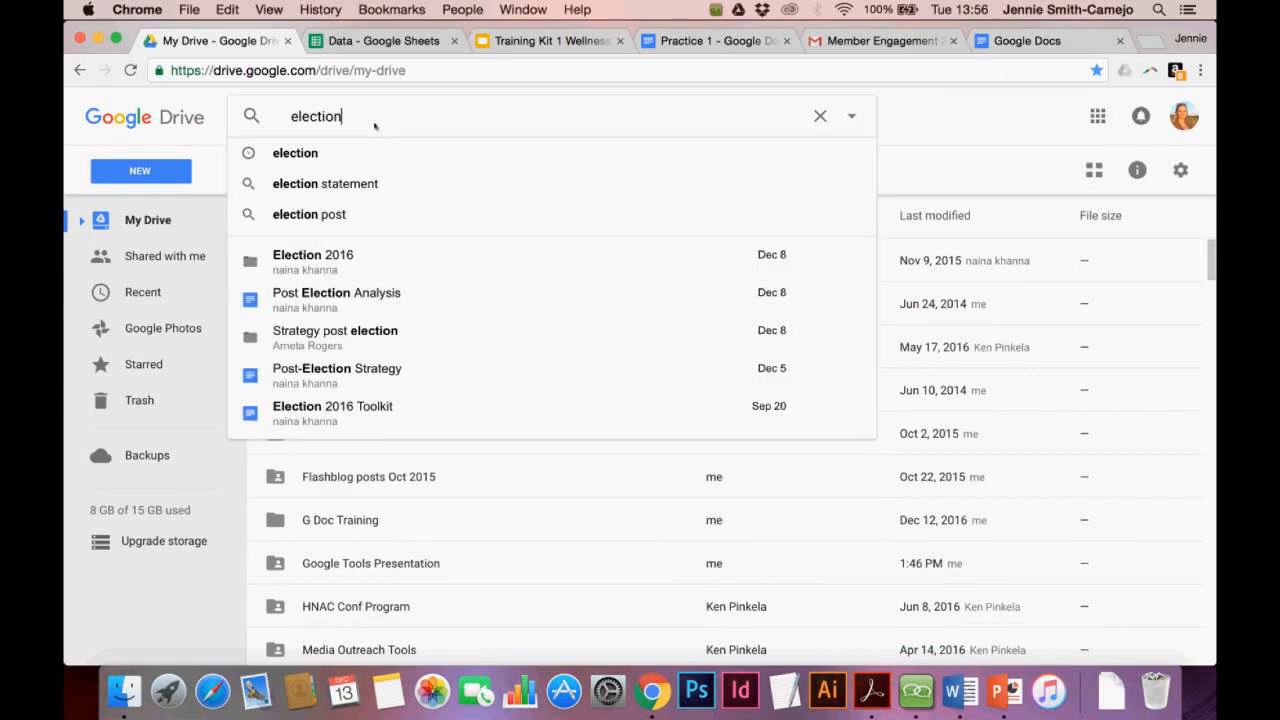
{"action": "left_click", "coordinate": [326, 262]}
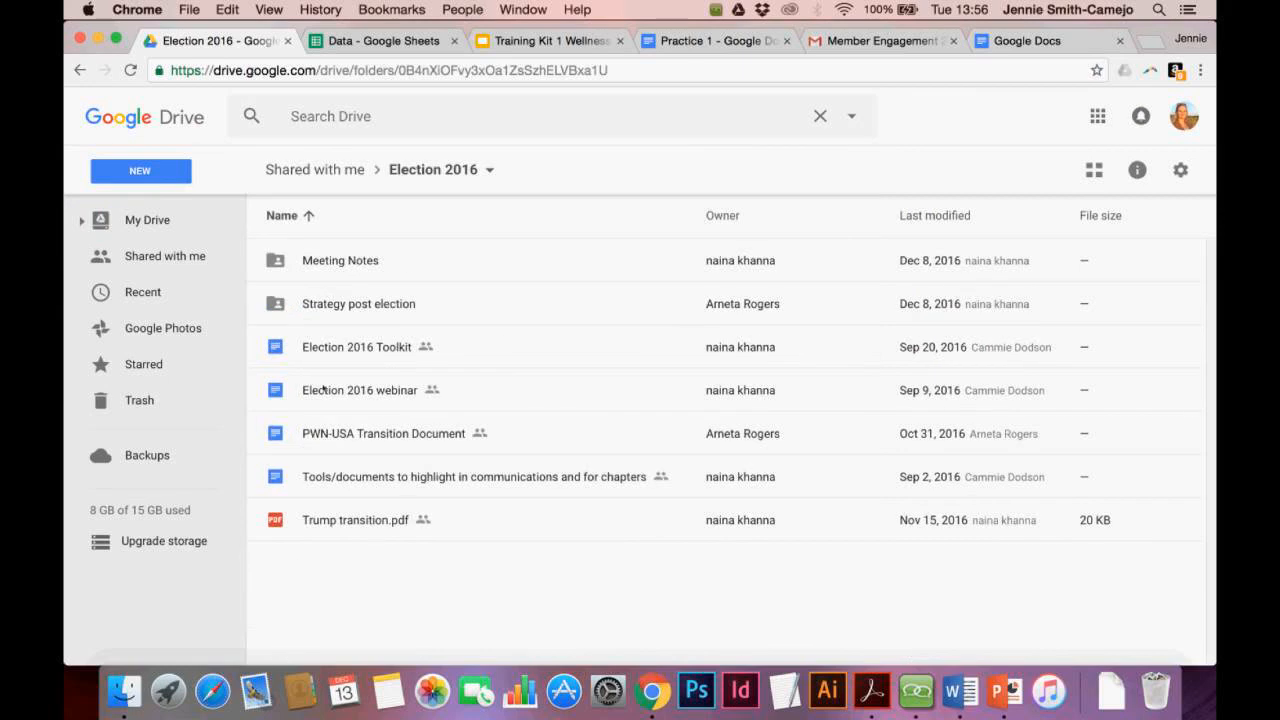
{"action": "left_click", "coordinate": [137, 233]}
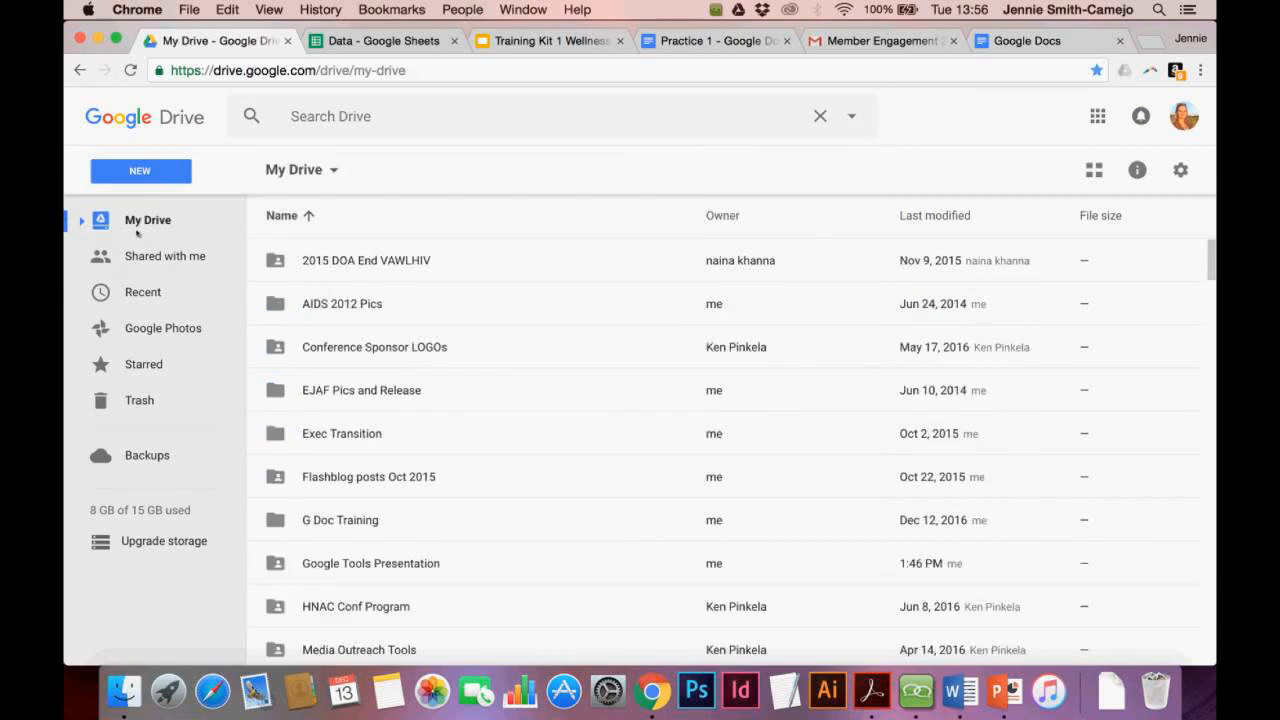
From the Google Docs tab, launch Google Hangouts via More in the Google apps list
{"action": "left_click", "coordinate": [1018, 50]}
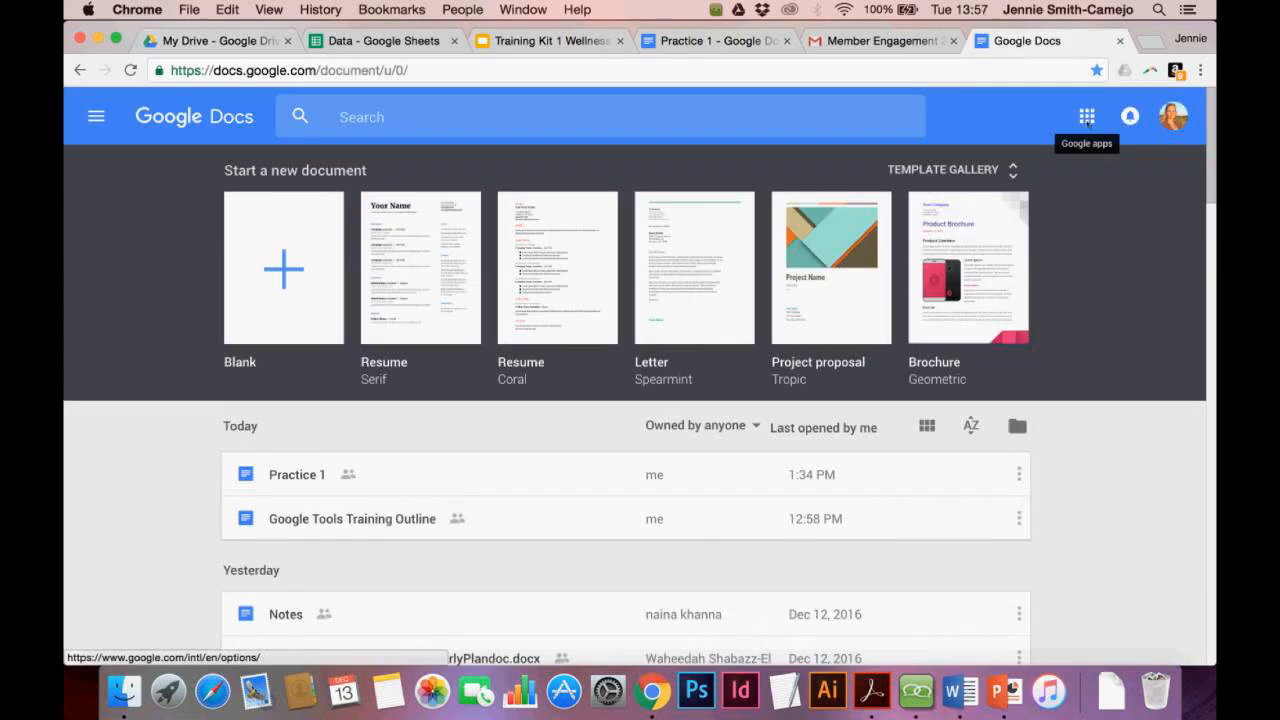
{"action": "left_click", "coordinate": [1087, 117]}
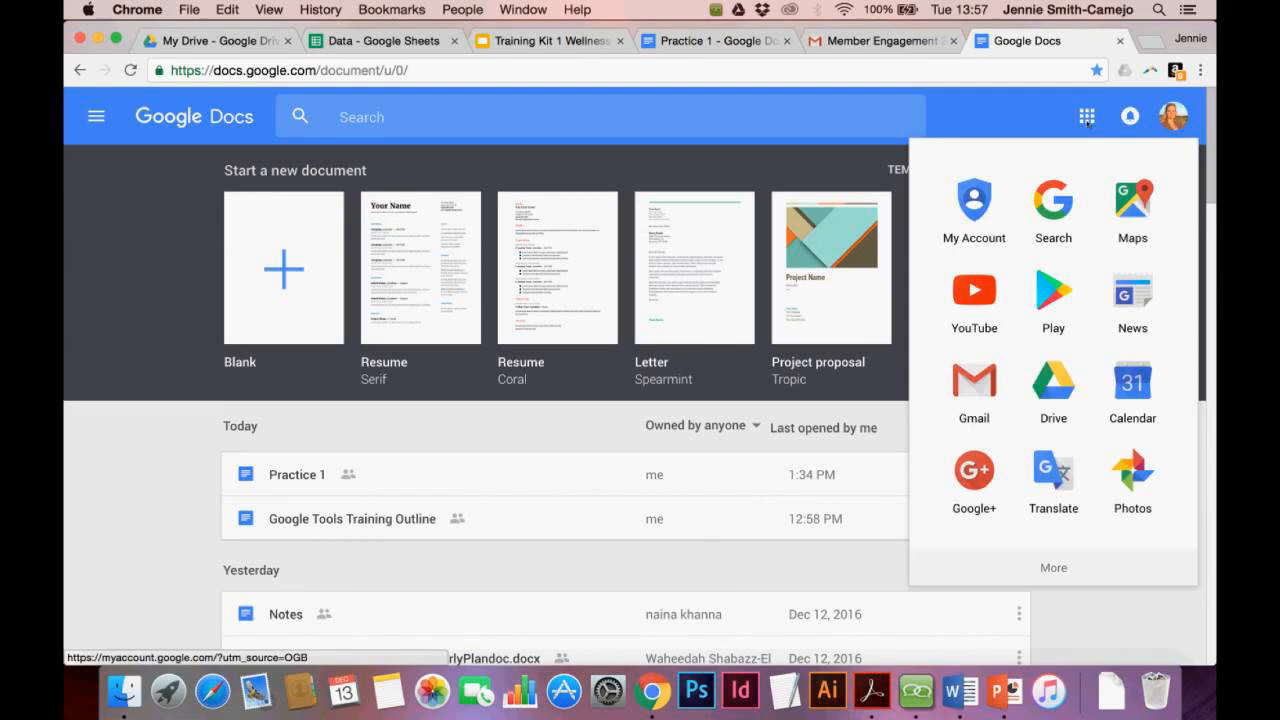
{"action": "left_click", "coordinate": [1053, 567]}
{"action": "scroll", "coordinate": [1040, 380], "scroll_direction": "down", "scroll_amount": 4}
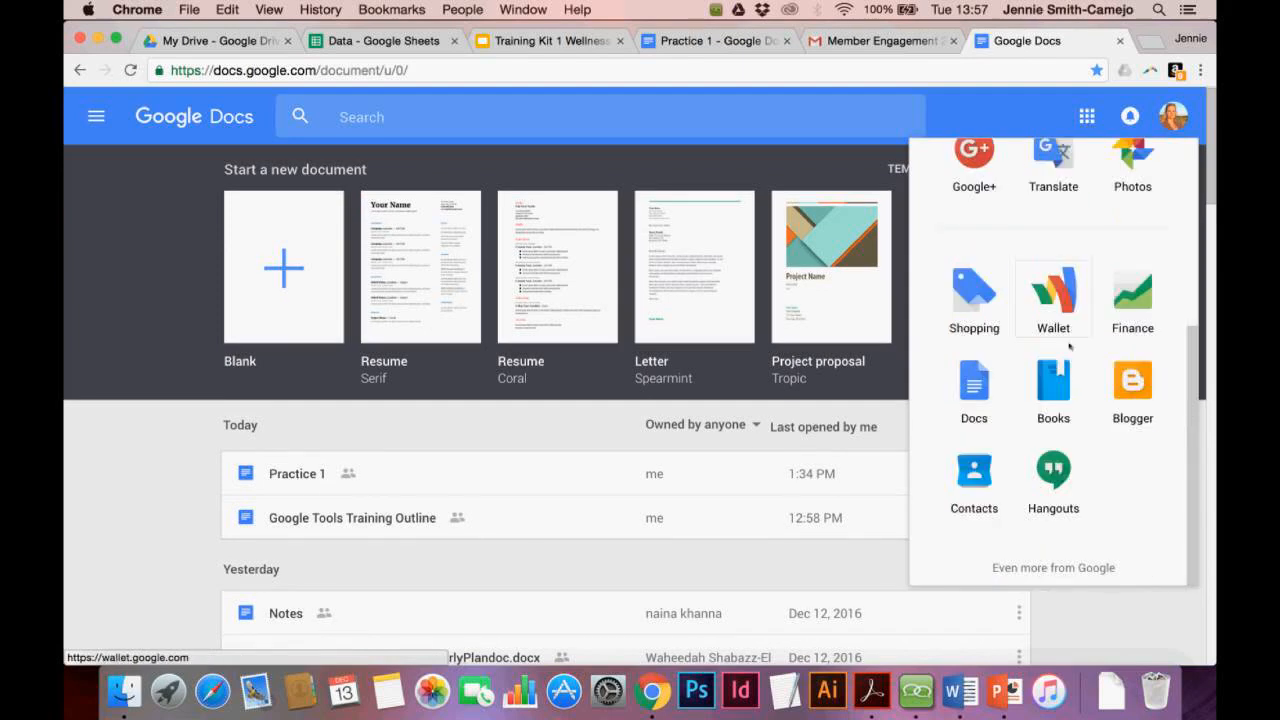
{"action": "left_click", "coordinate": [1056, 476]}
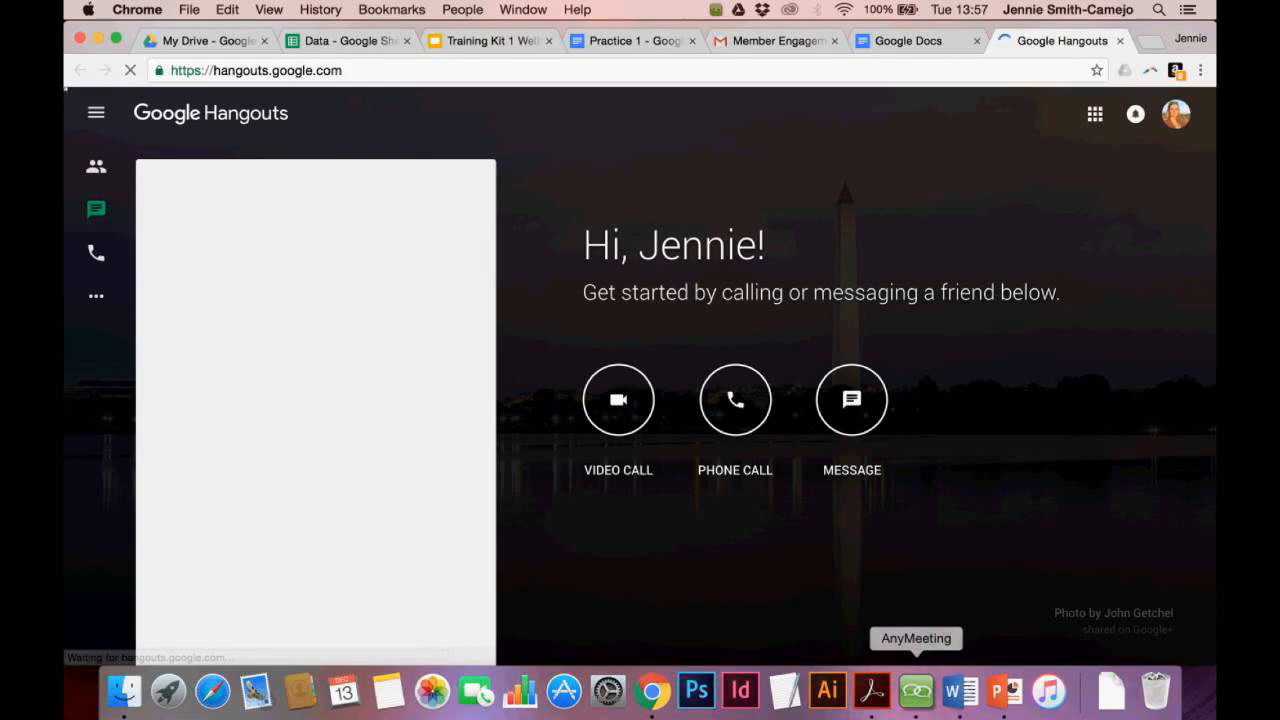
{"action": "left_click", "coordinate": [916, 690]}
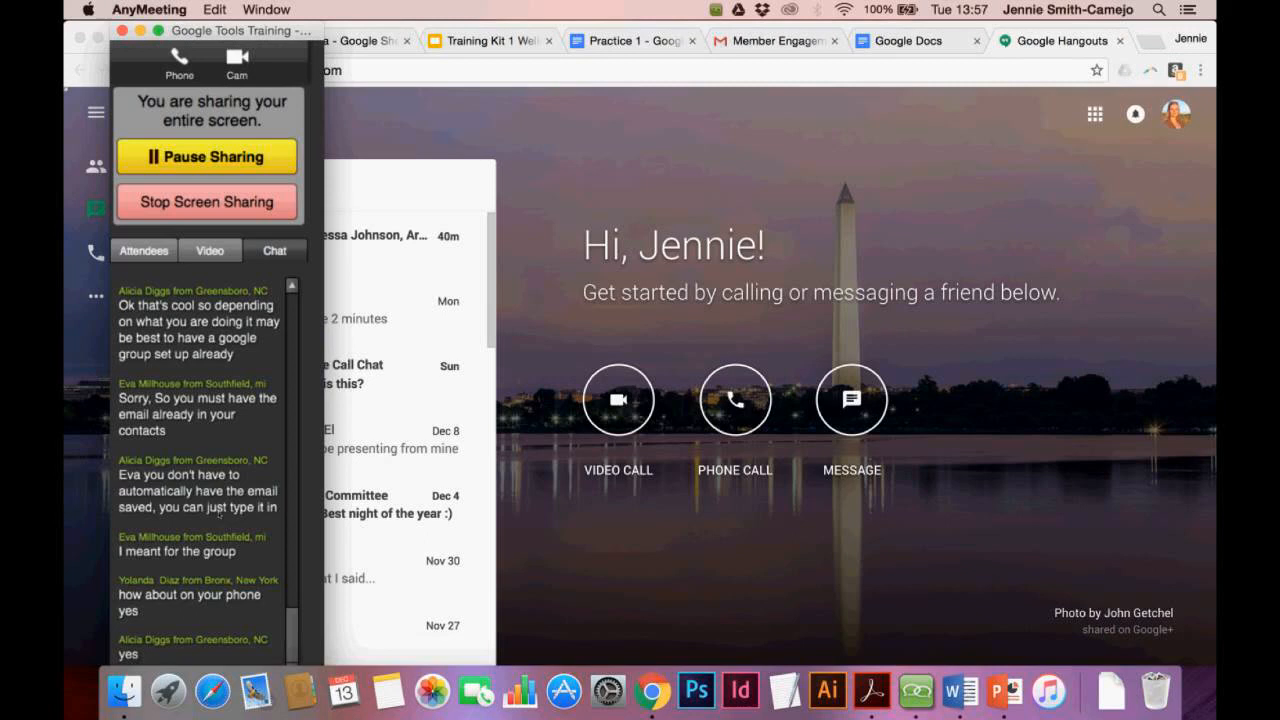
{"action": "left_click", "coordinate": [345, 346]}
{"action": "scroll", "coordinate": [345, 346], "scroll_direction": "down", "scroll_amount": 3}
{"action": "scroll", "coordinate": [343, 344], "scroll_direction": "up", "scroll_amount": 3}
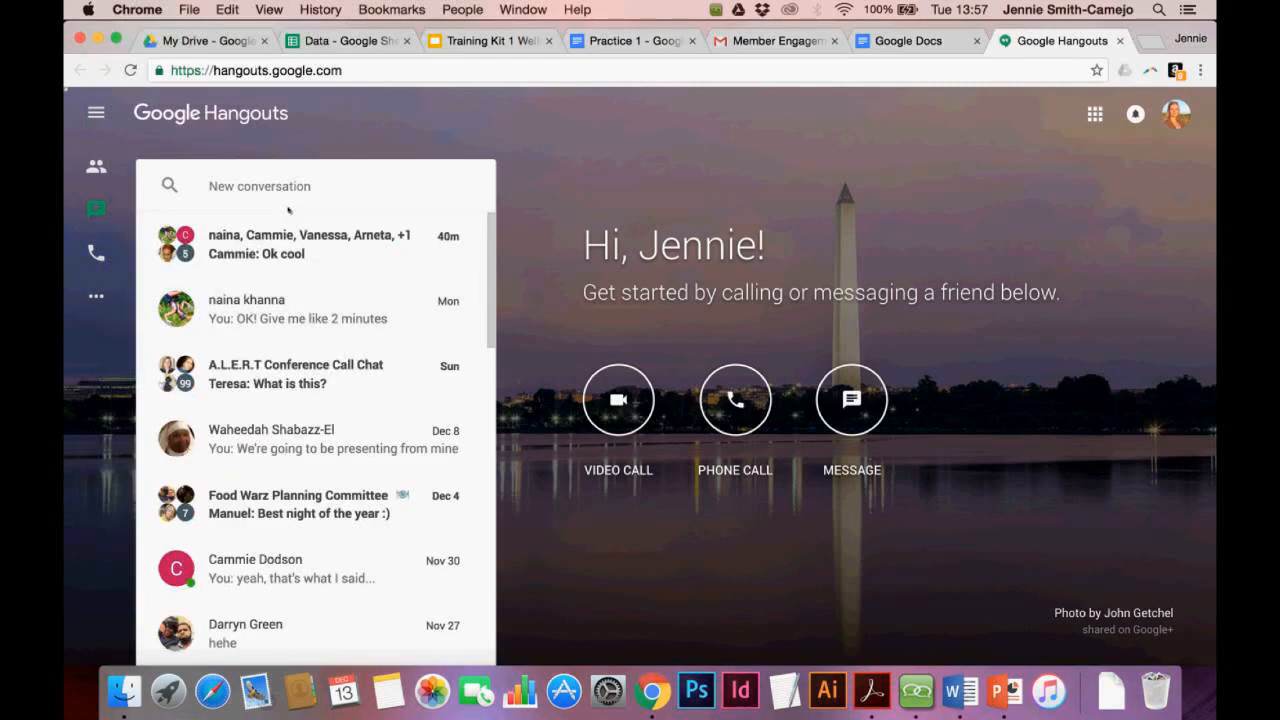
{"action": "scroll", "coordinate": [283, 322], "scroll_direction": "down", "scroll_amount": 1}
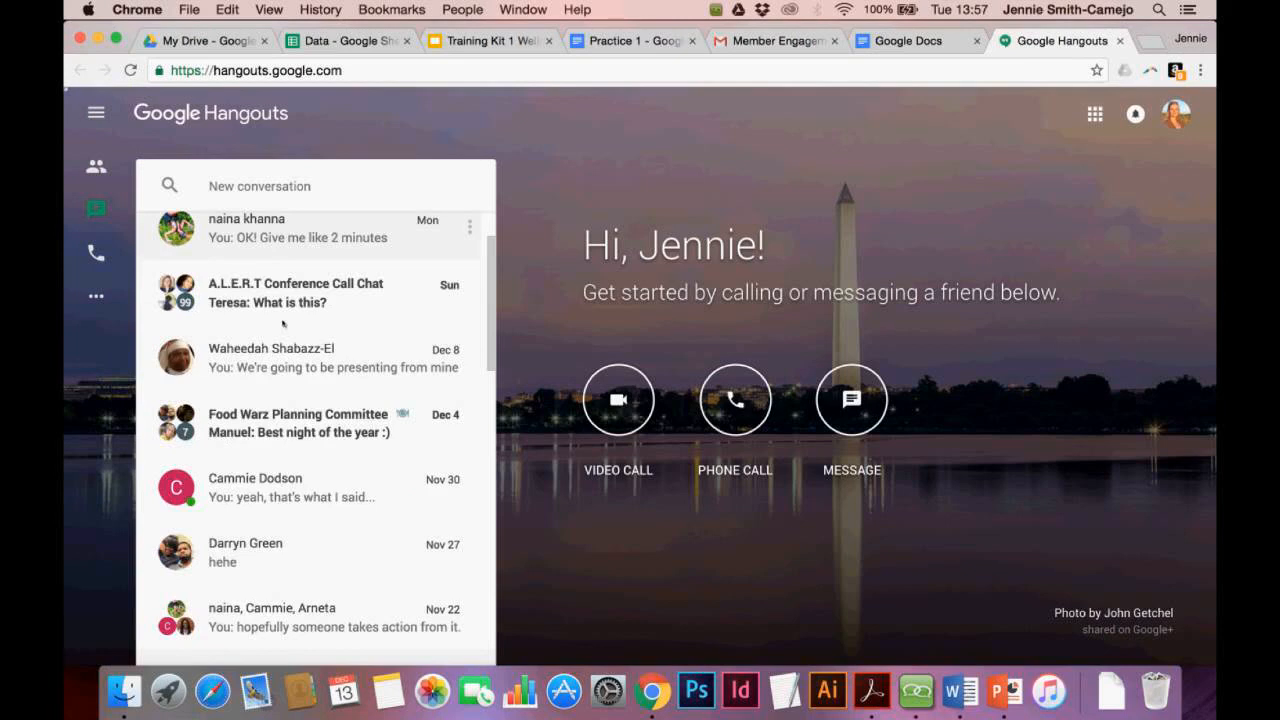
{"action": "scroll", "coordinate": [283, 322], "scroll_direction": "down", "scroll_amount": 3}
{"action": "scroll", "coordinate": [283, 322], "scroll_direction": "down", "scroll_amount": 3}
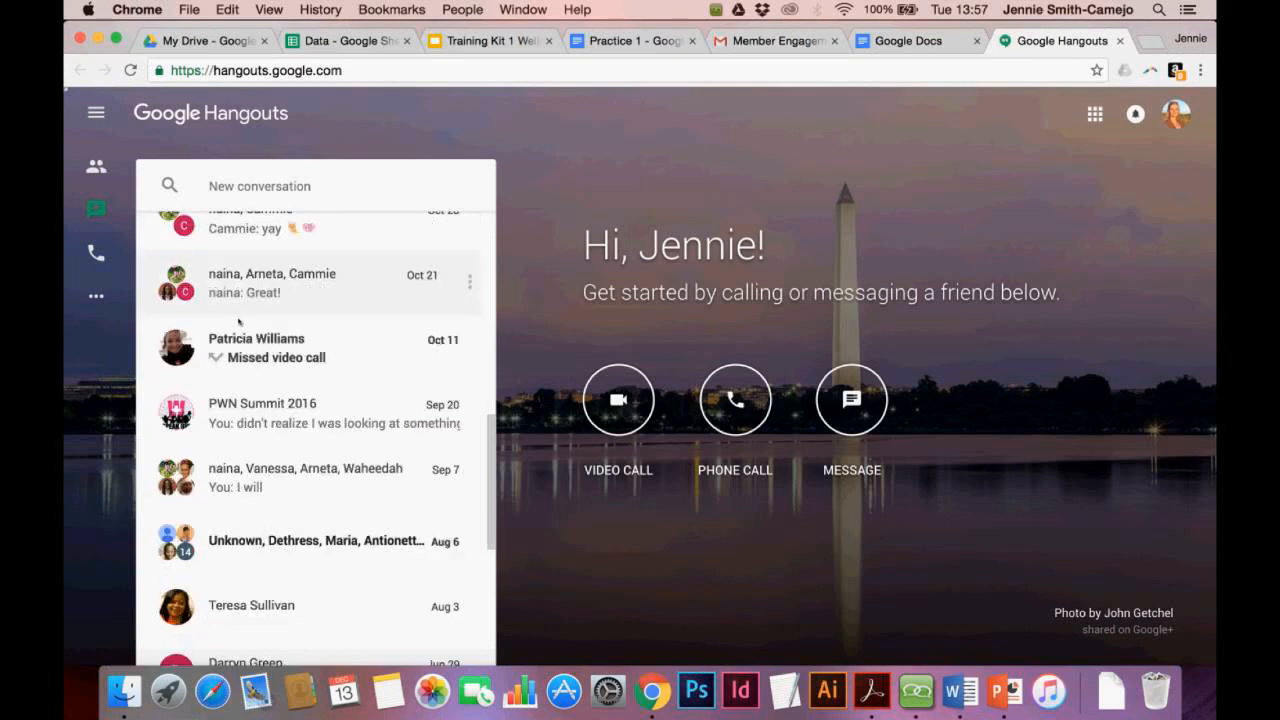
{"action": "left_click", "coordinate": [241, 184]}
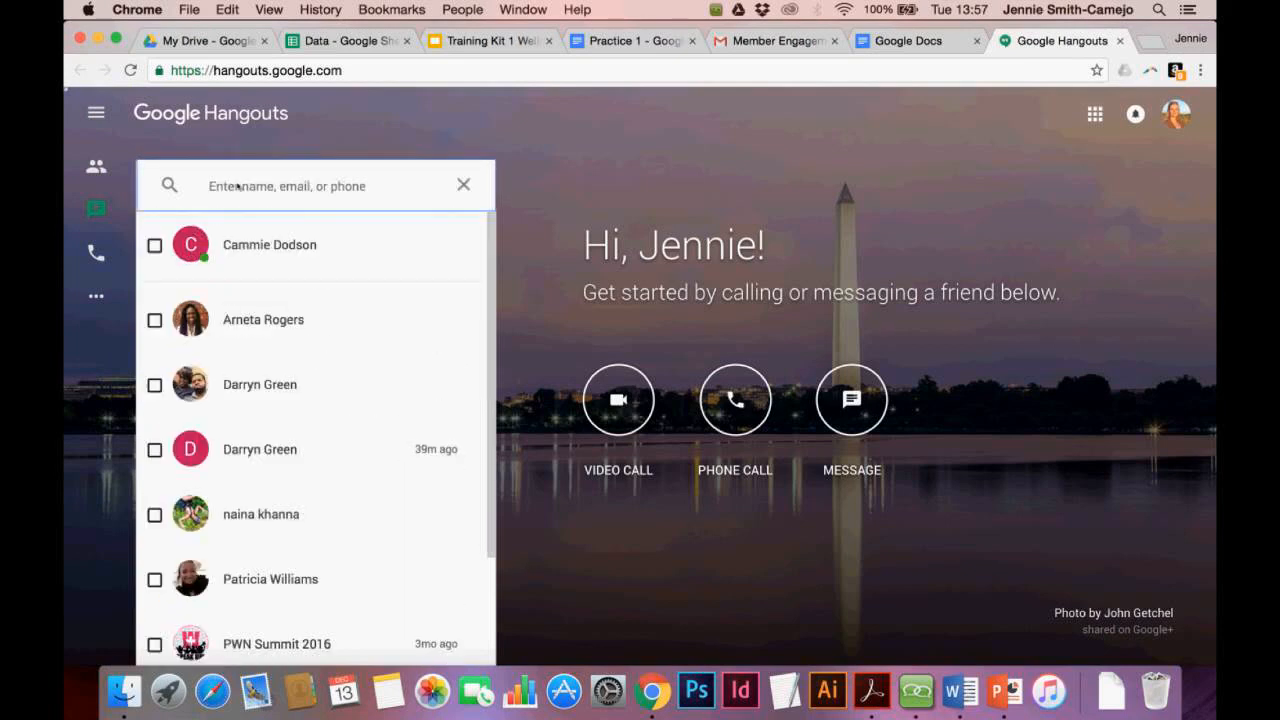
{"action": "scroll", "coordinate": [274, 331], "scroll_direction": "down", "scroll_amount": 2}
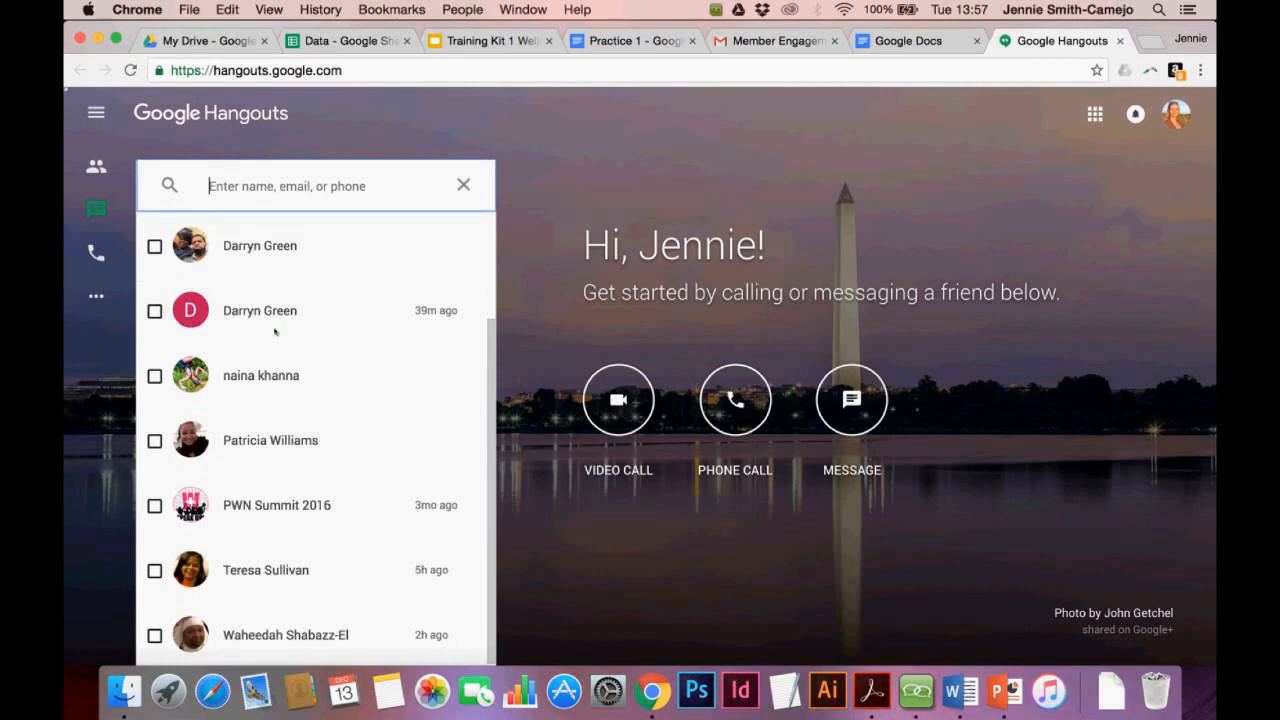
{"action": "scroll", "coordinate": [275, 331], "scroll_direction": "up", "scroll_amount": 2}
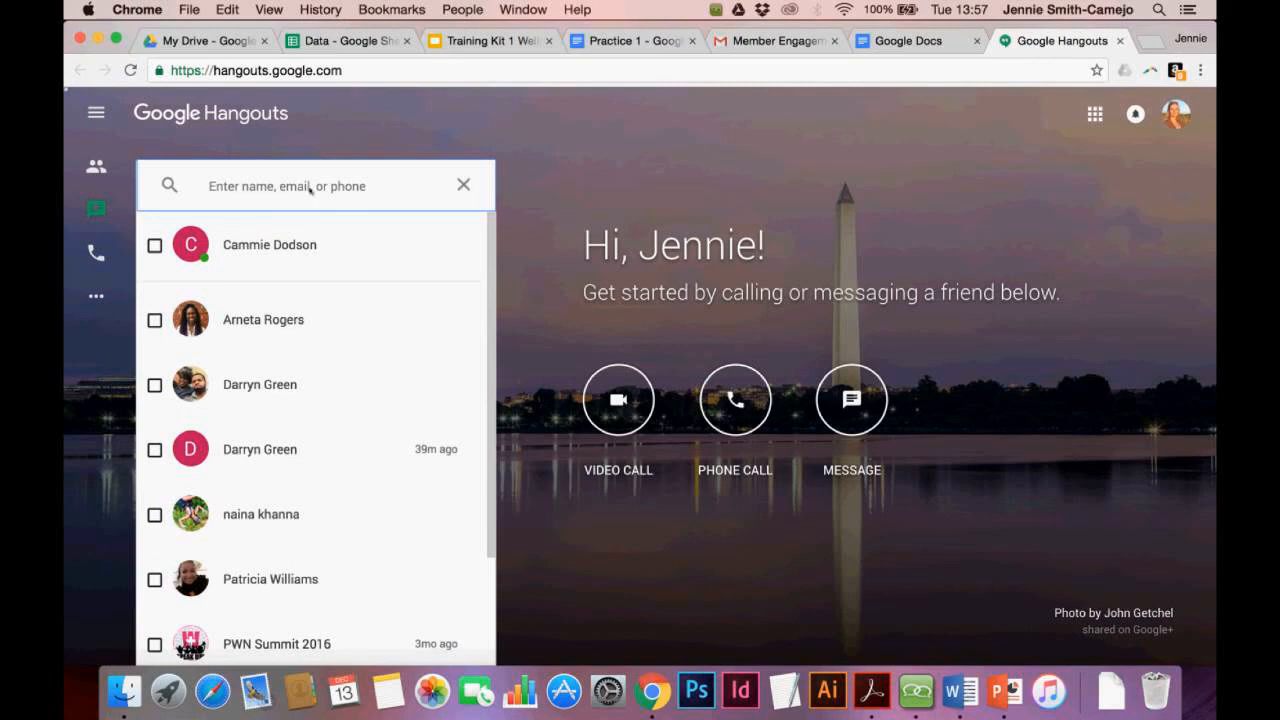
{"action": "left_click", "coordinate": [464, 184]}
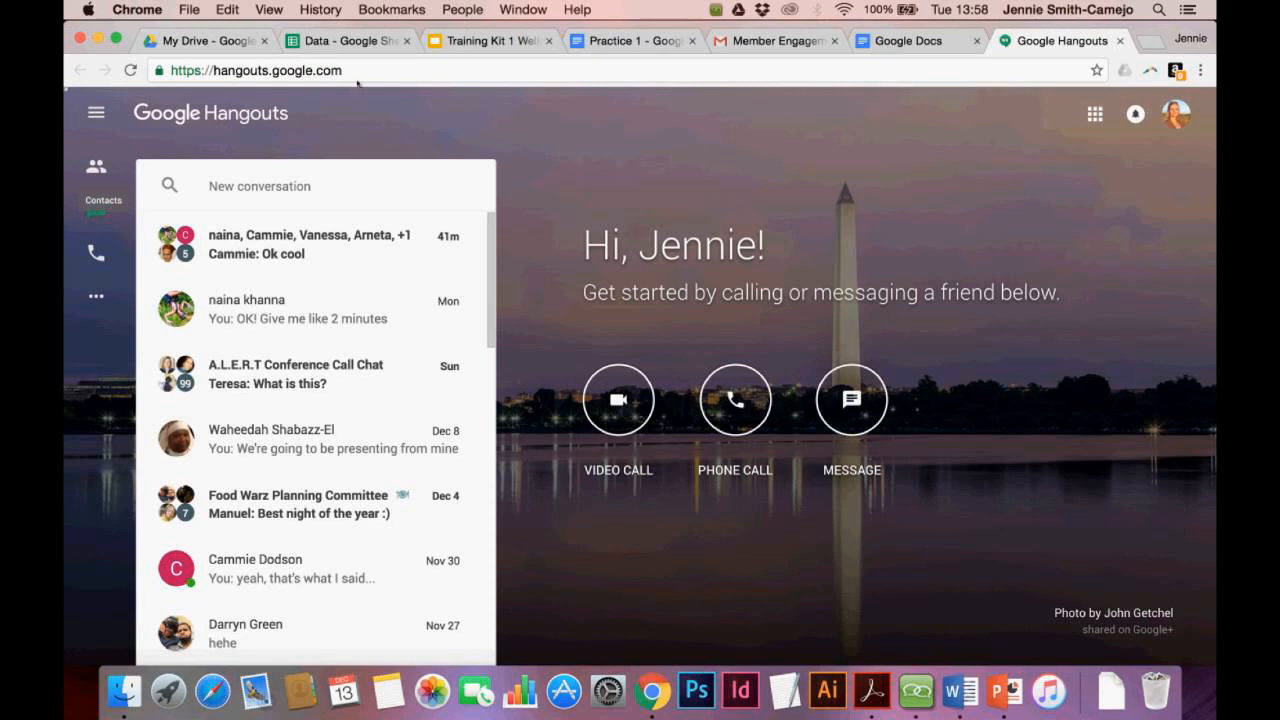
Glance at My Drive, then return to the Member Engagement 2017 invitation email in Gmail
{"action": "left_click", "coordinate": [218, 47]}
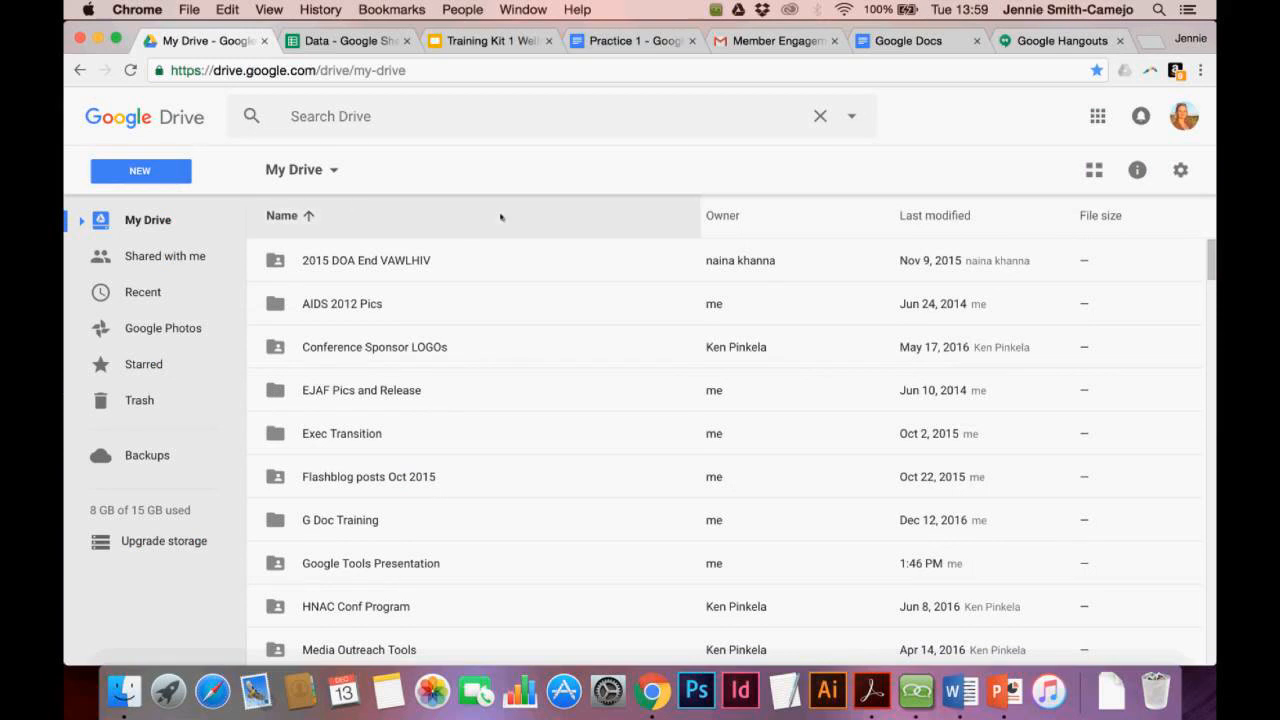
{"action": "left_click", "coordinate": [747, 41]}
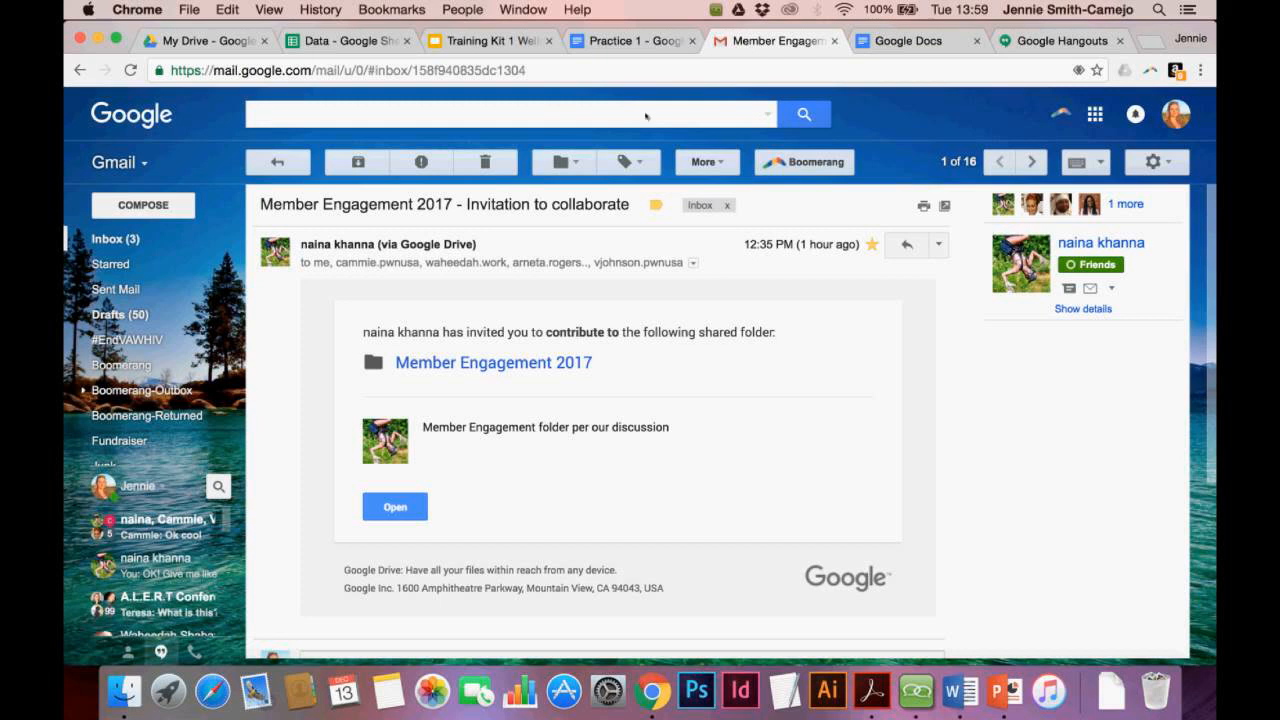
Go to the Gmail inbox and open the Forwarding and POP/IMAP settings
{"action": "left_click", "coordinate": [113, 240]}
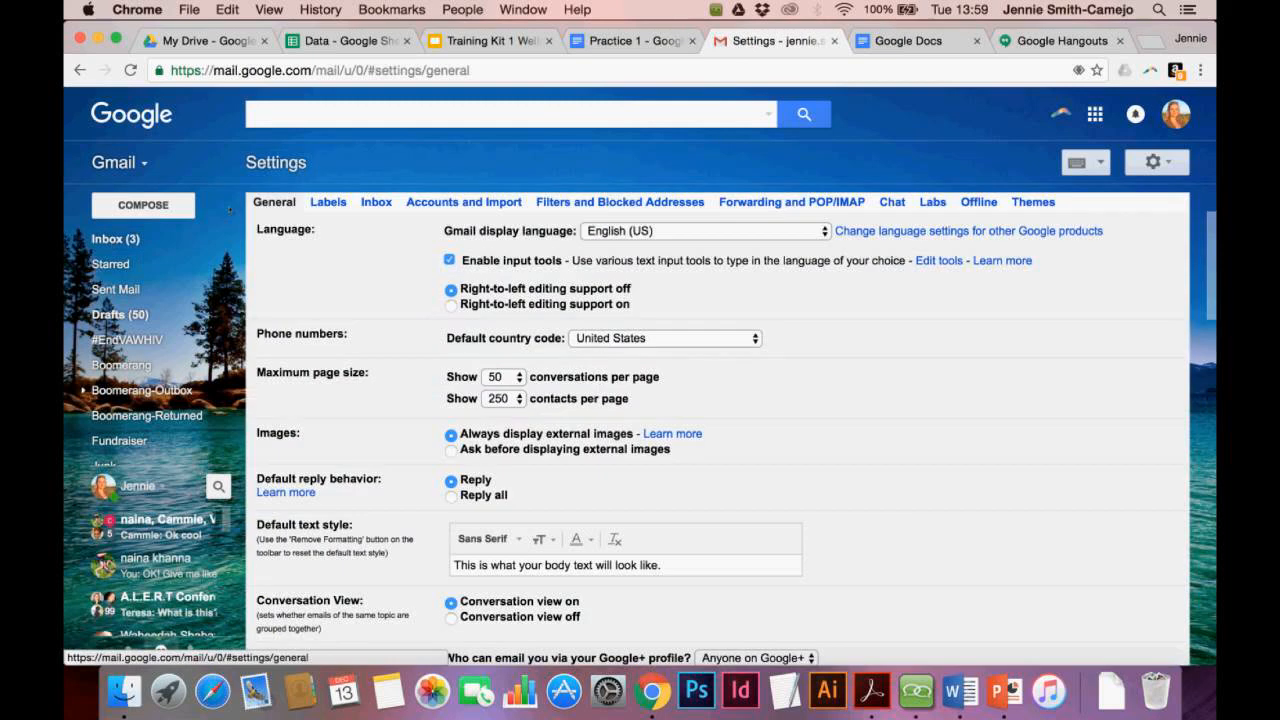
{"action": "left_click", "coordinate": [773, 204]}
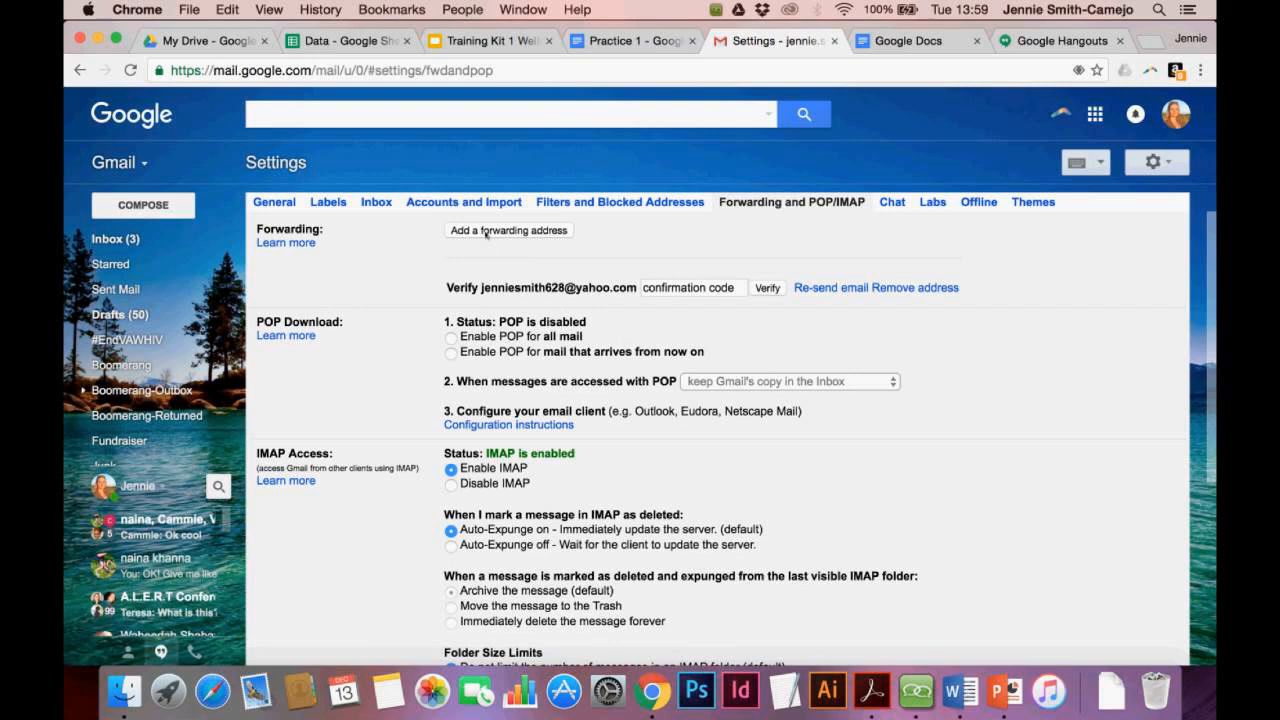
Add a forwarding address, correcting it to a Gmail address, and approve sending its confirmation code
{"action": "left_click", "coordinate": [486, 231]}
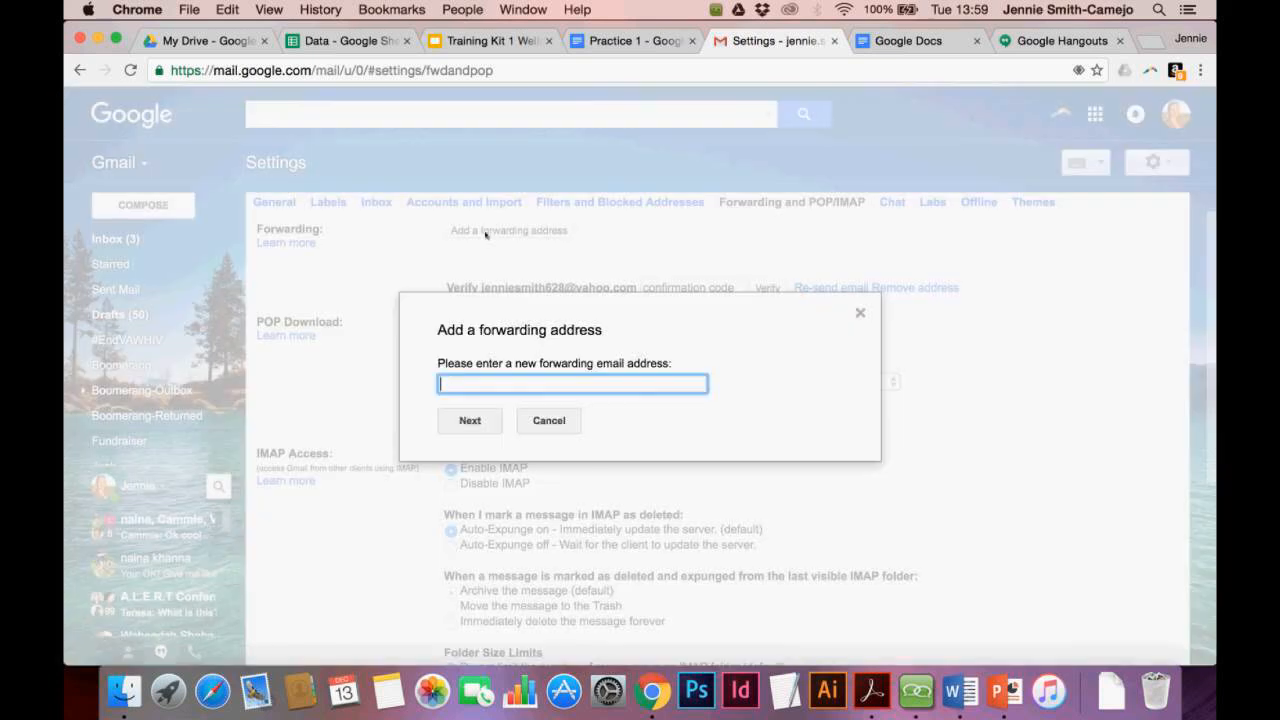
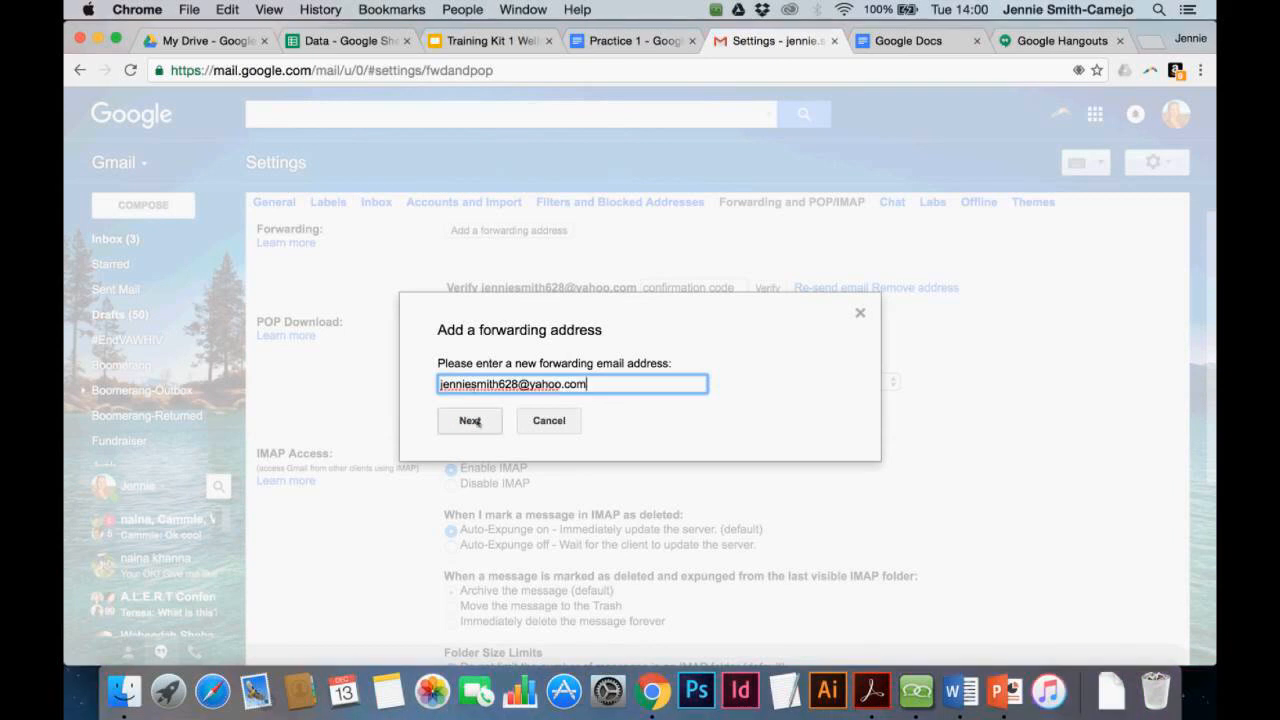
{"action": "left_click", "coordinate": [479, 421]}
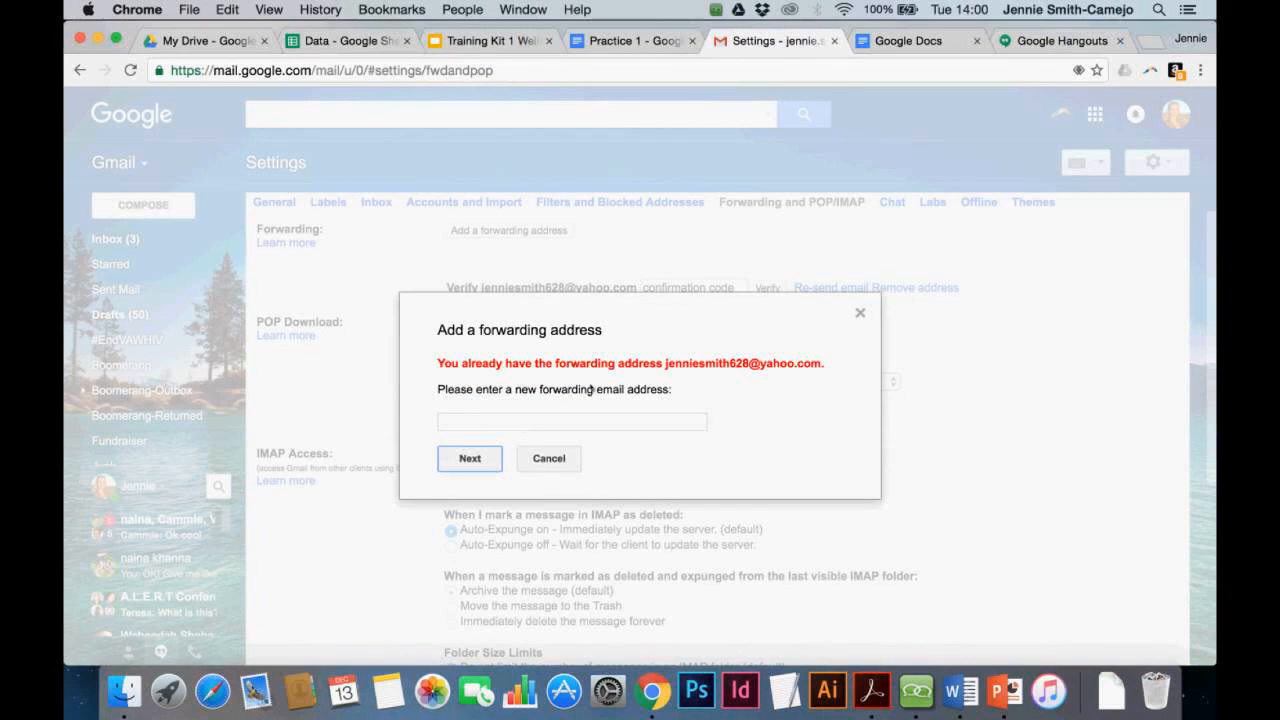
{"action": "left_click", "coordinate": [519, 424]}
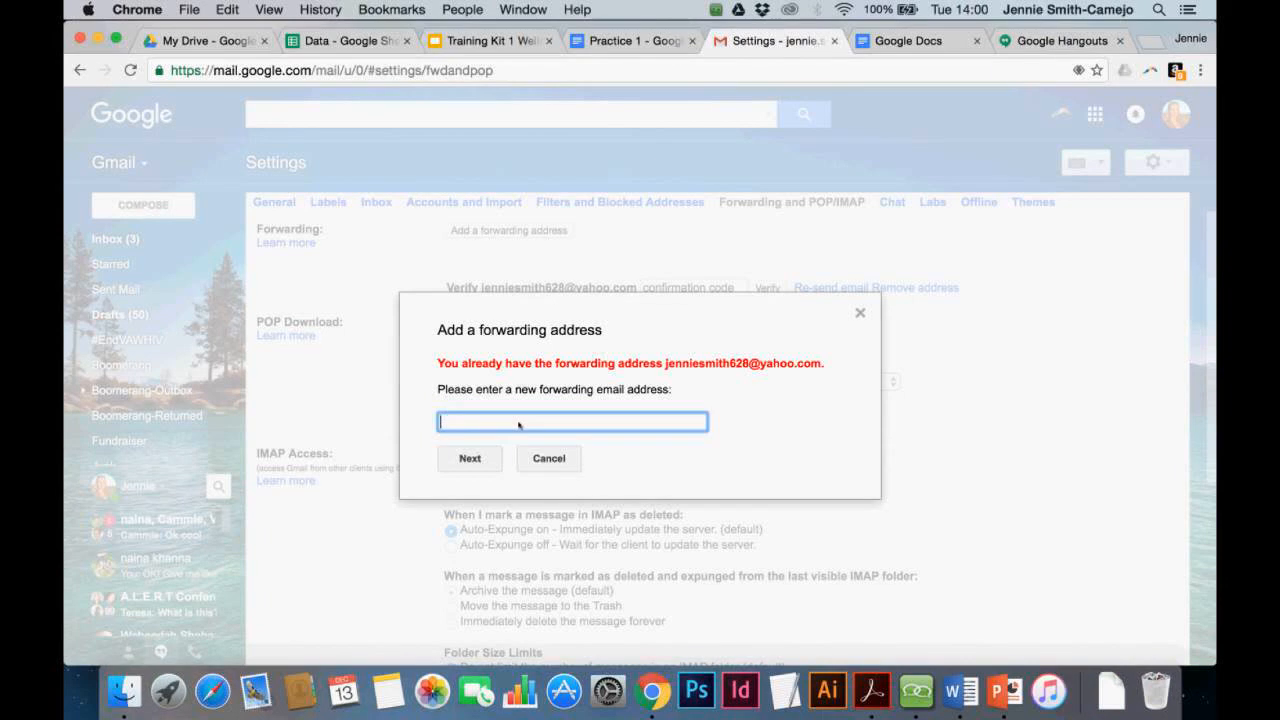
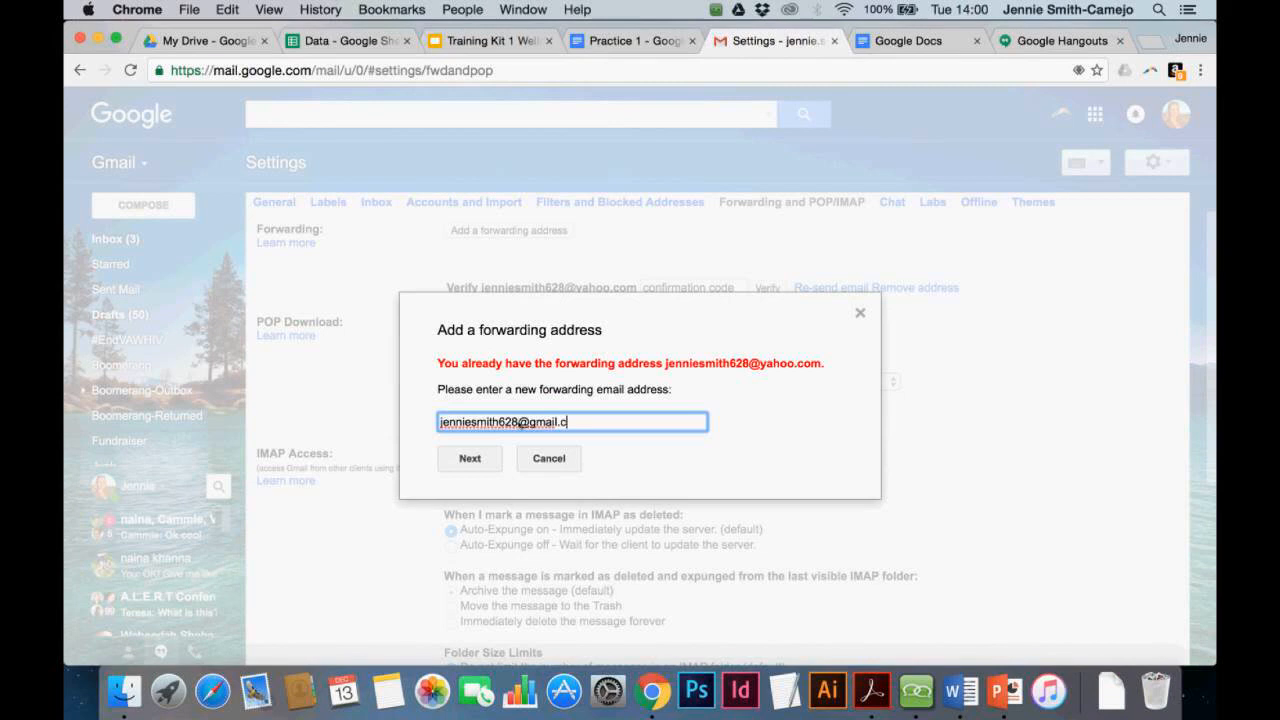
{"action": "left_click", "coordinate": [463, 458]}
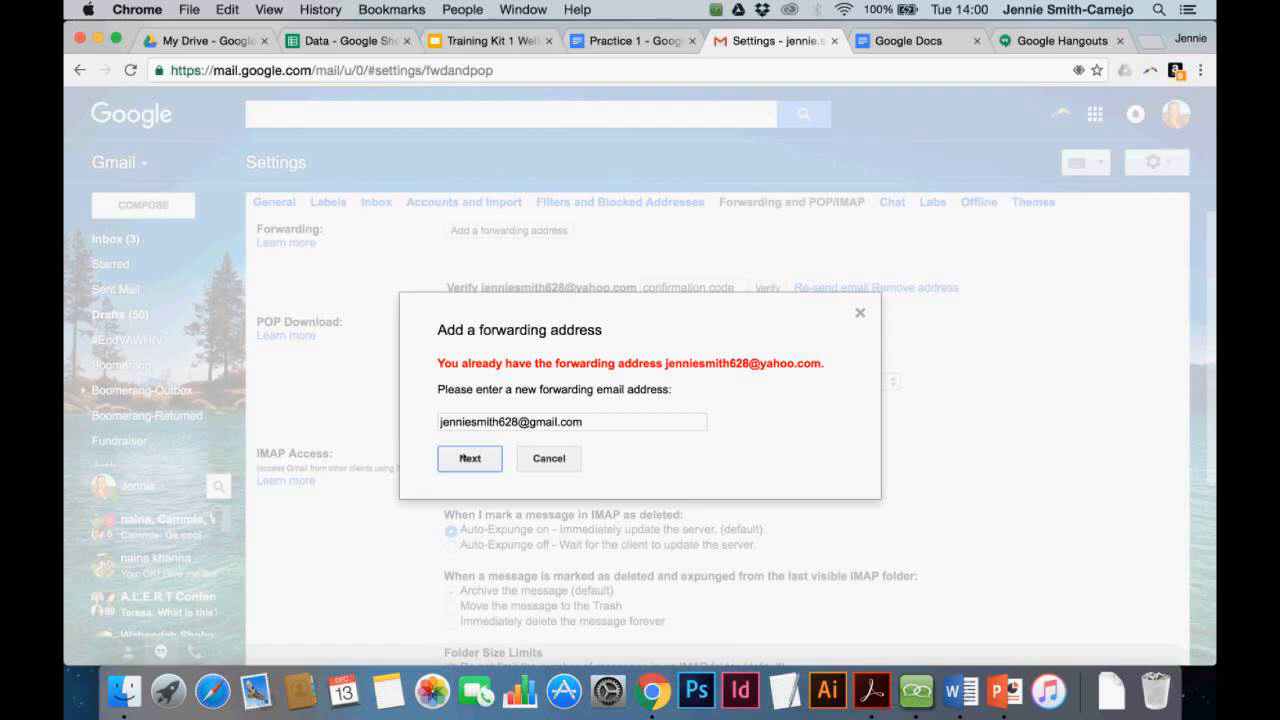
{"action": "left_click", "coordinate": [463, 458]}
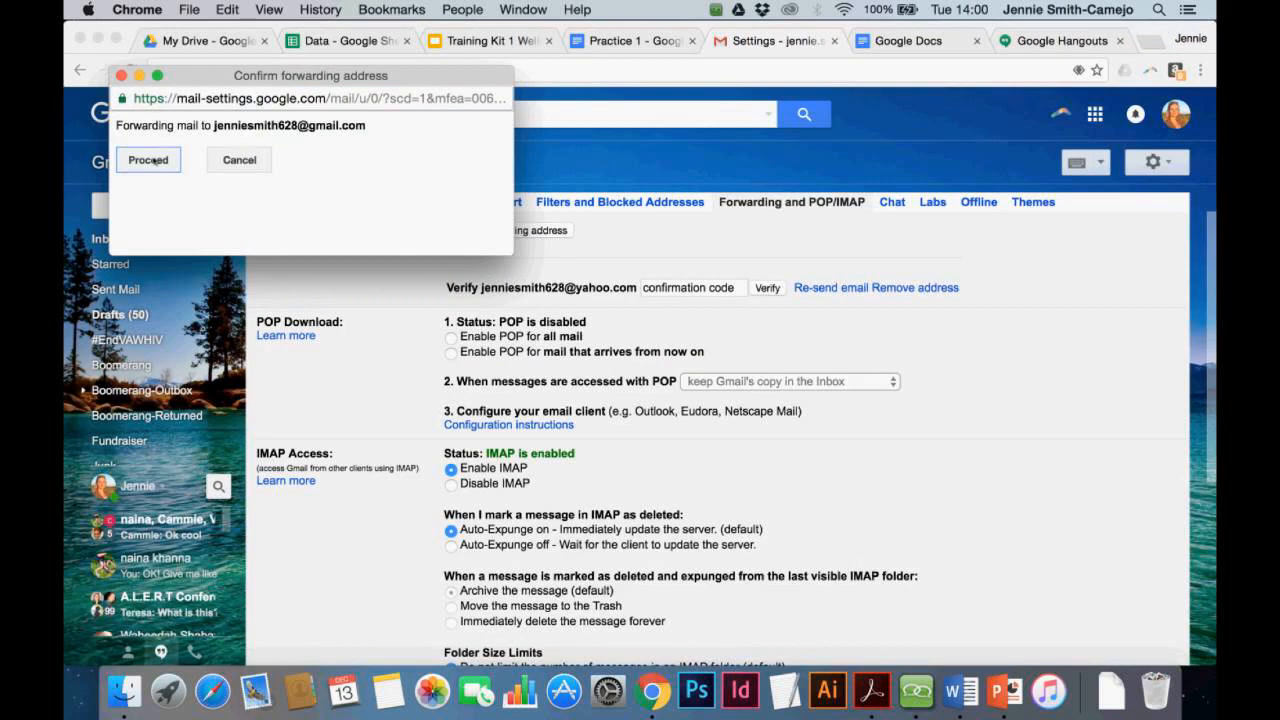
{"action": "left_click", "coordinate": [150, 160]}
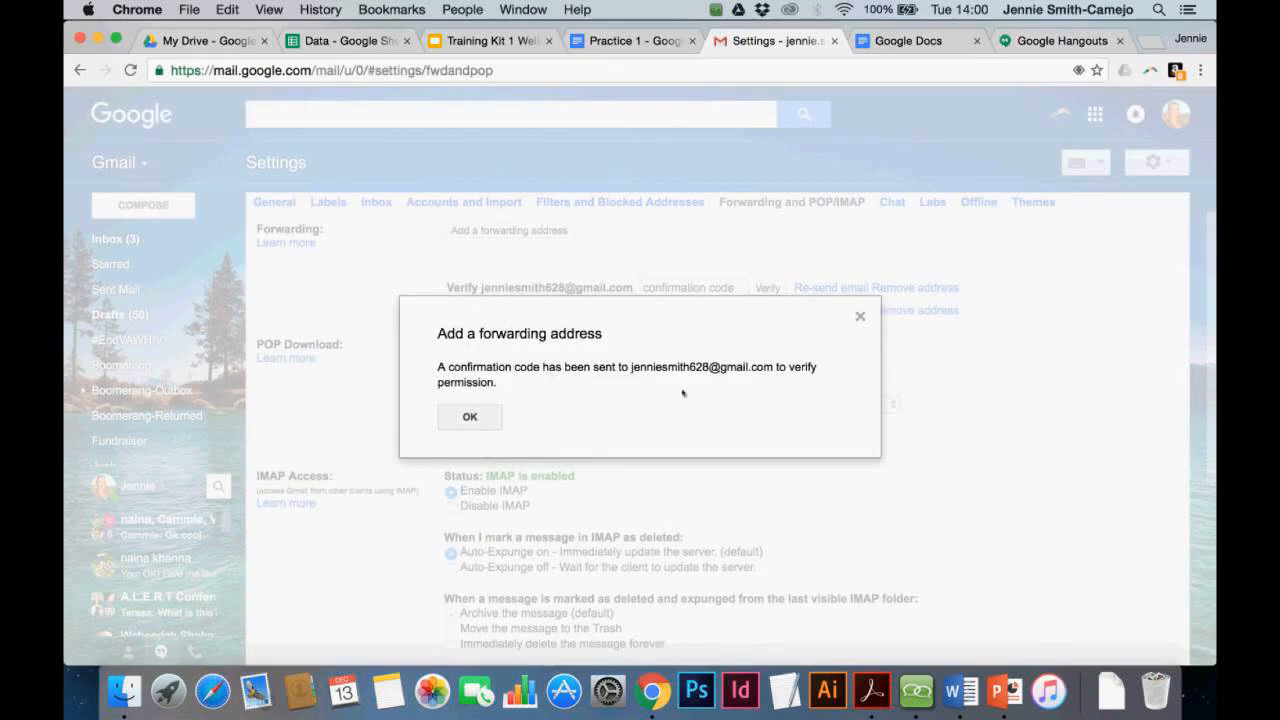
{"action": "left_click", "coordinate": [470, 417]}
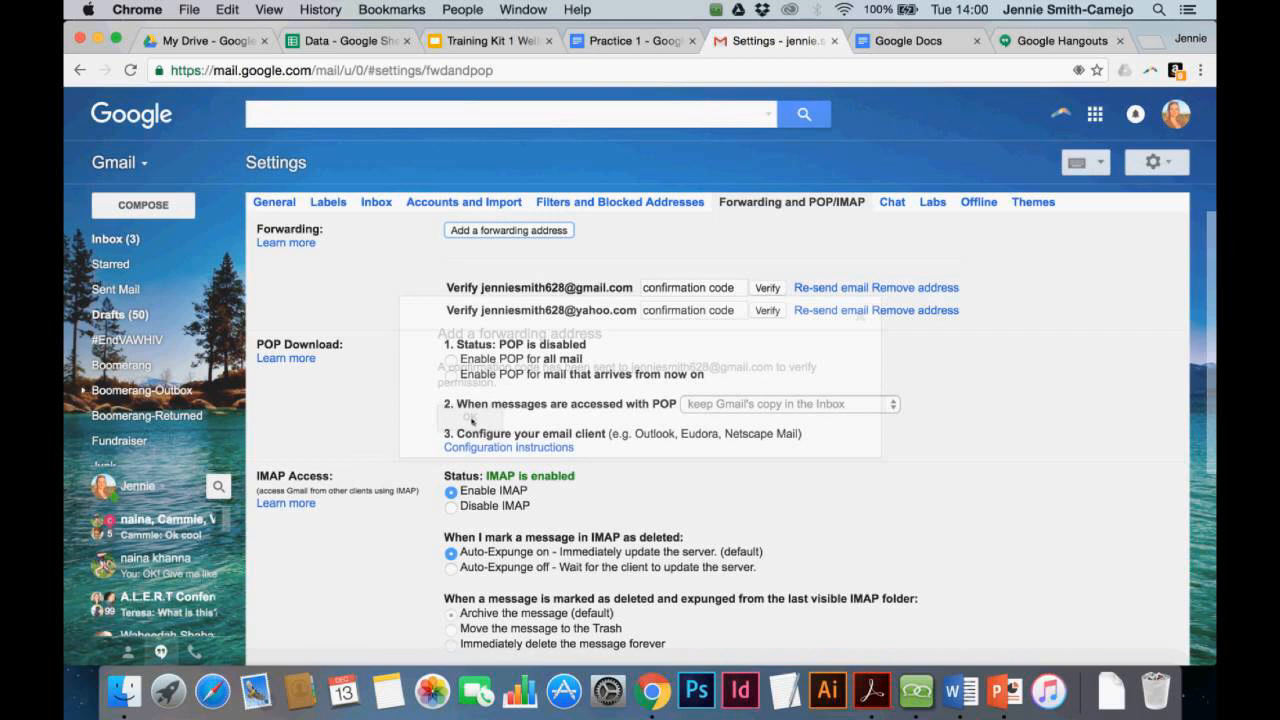
Return to the inbox, switch to My Drive, and bring up the AnyMeeting sharing and chat panel
{"action": "left_click", "coordinate": [115, 240]}
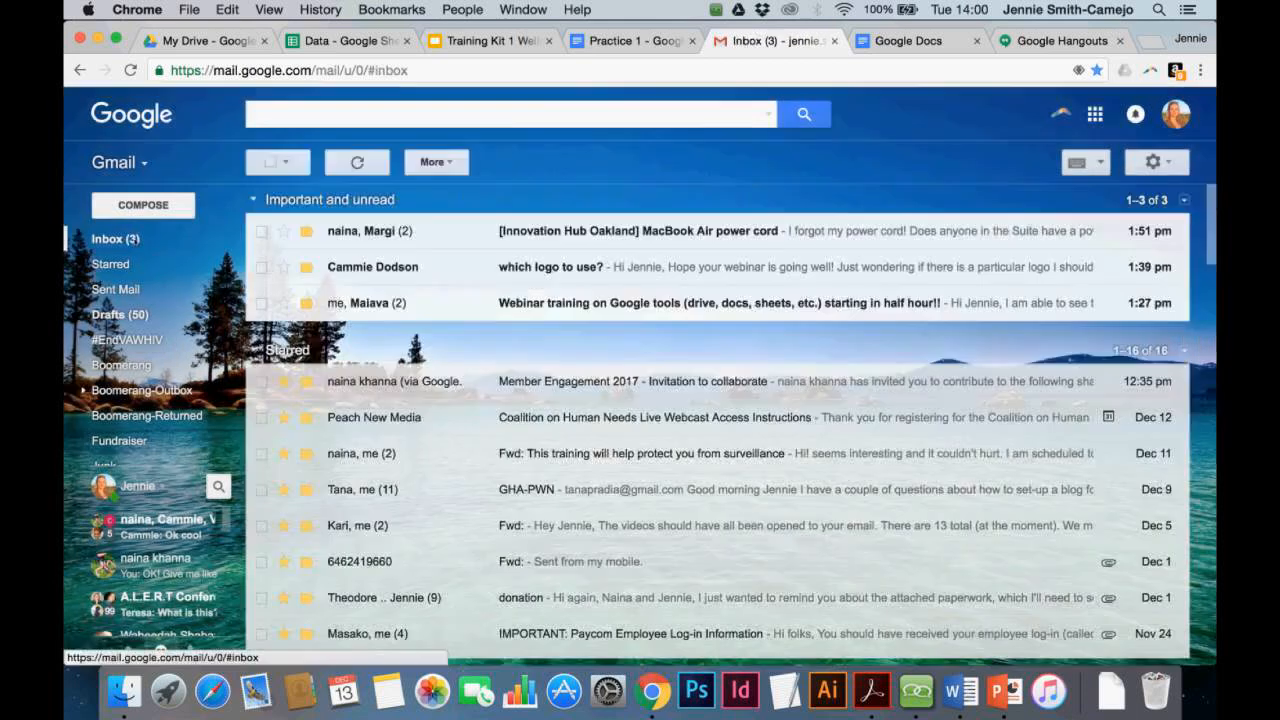
{"action": "left_click", "coordinate": [182, 41]}
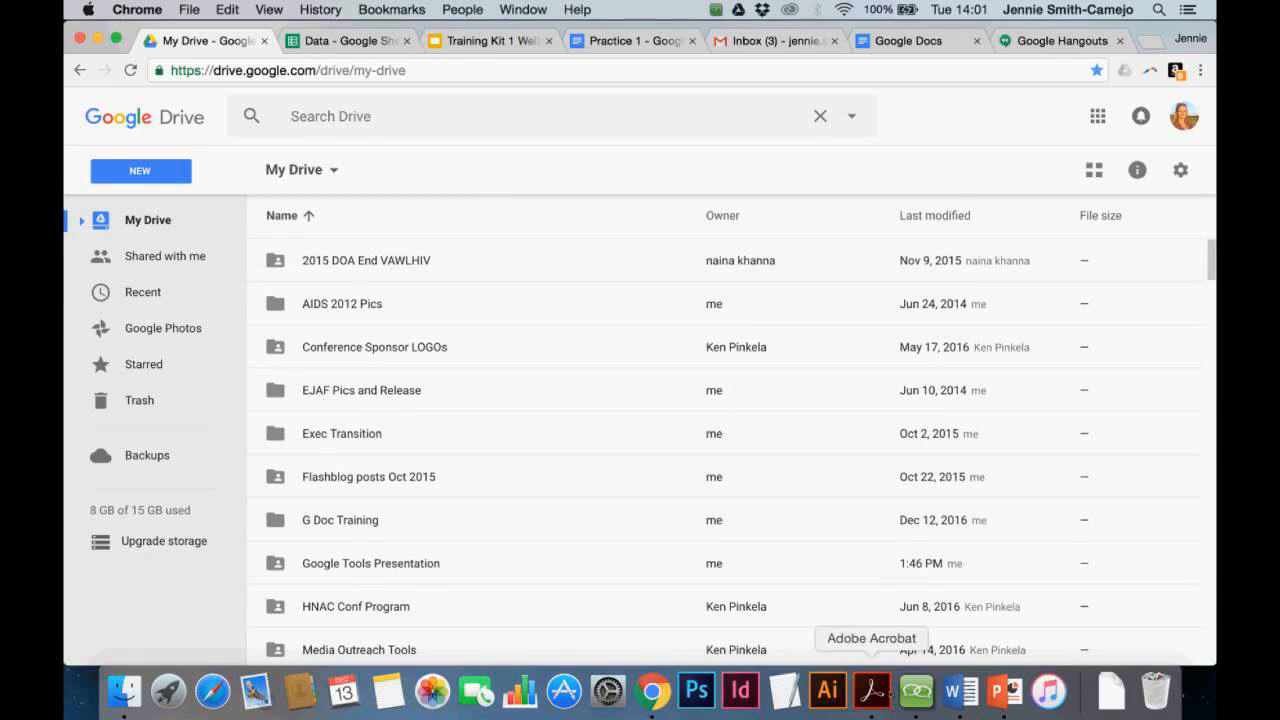
{"action": "left_click", "coordinate": [916, 690]}
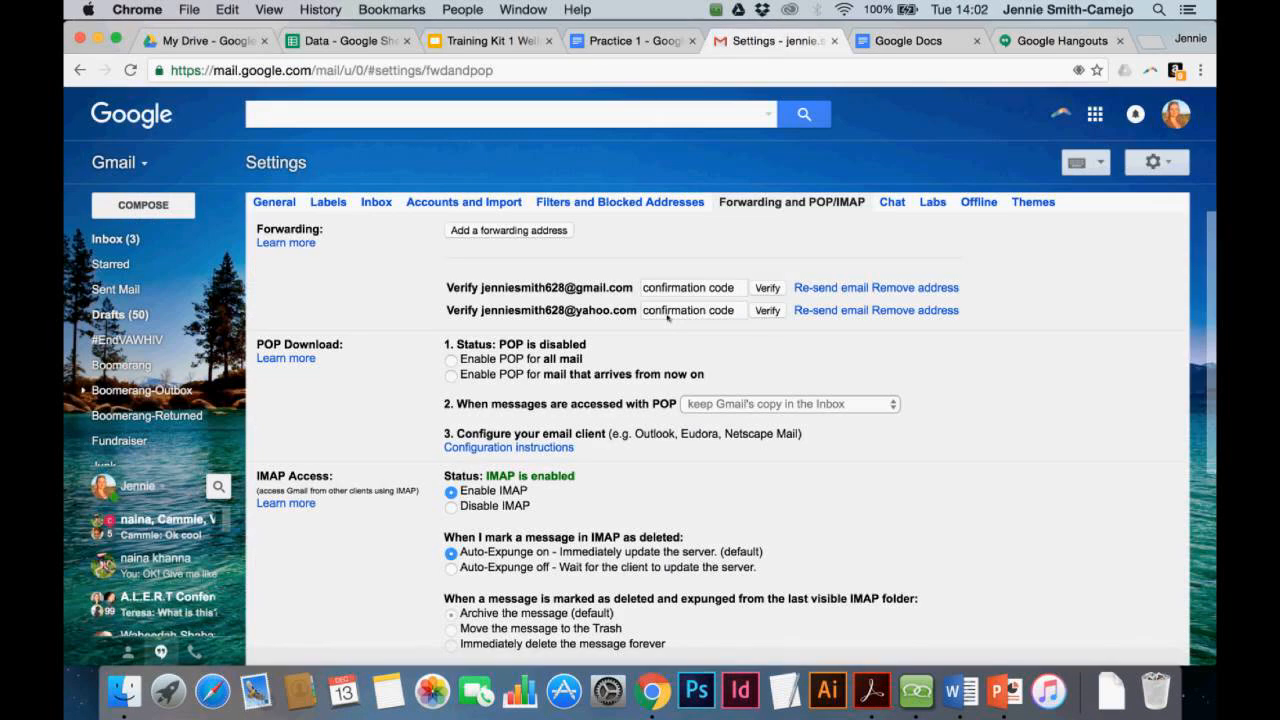
Remove both pending forwarding addresses, then open the 'creating a filter!' form
{"action": "left_click", "coordinate": [667, 316]}
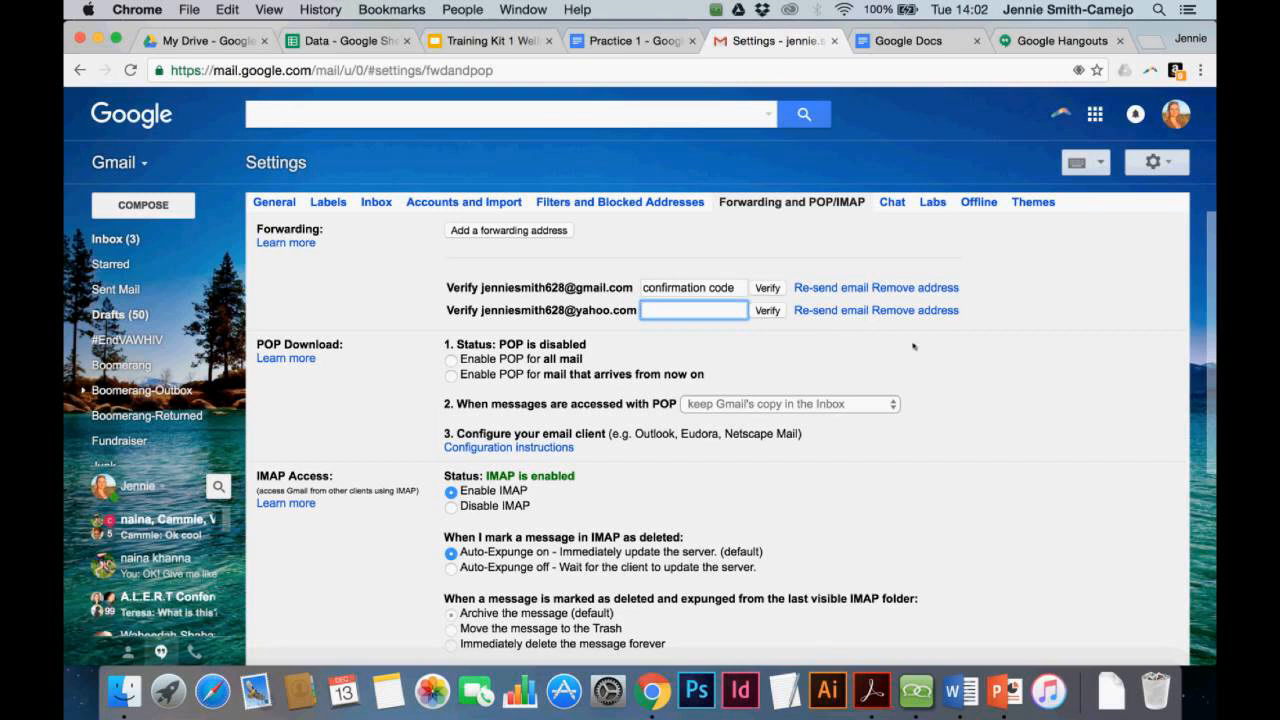
{"action": "left_click", "coordinate": [904, 312]}
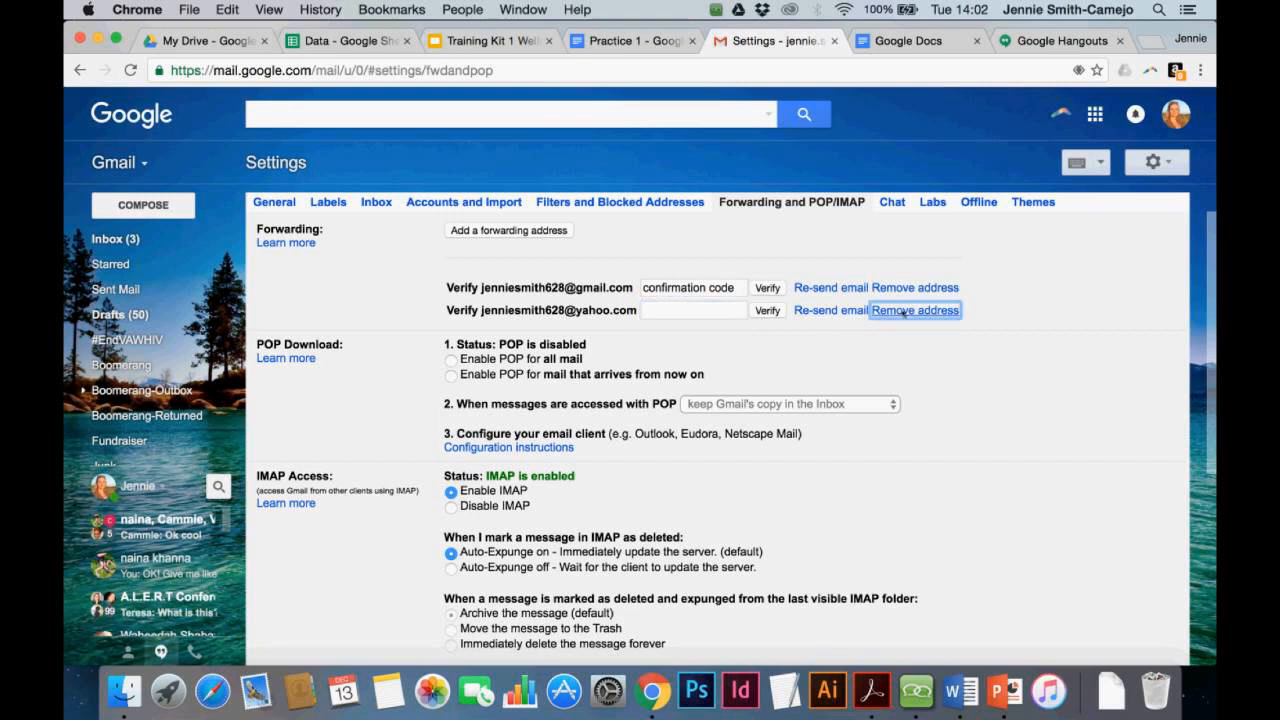
{"action": "left_click", "coordinate": [904, 312]}
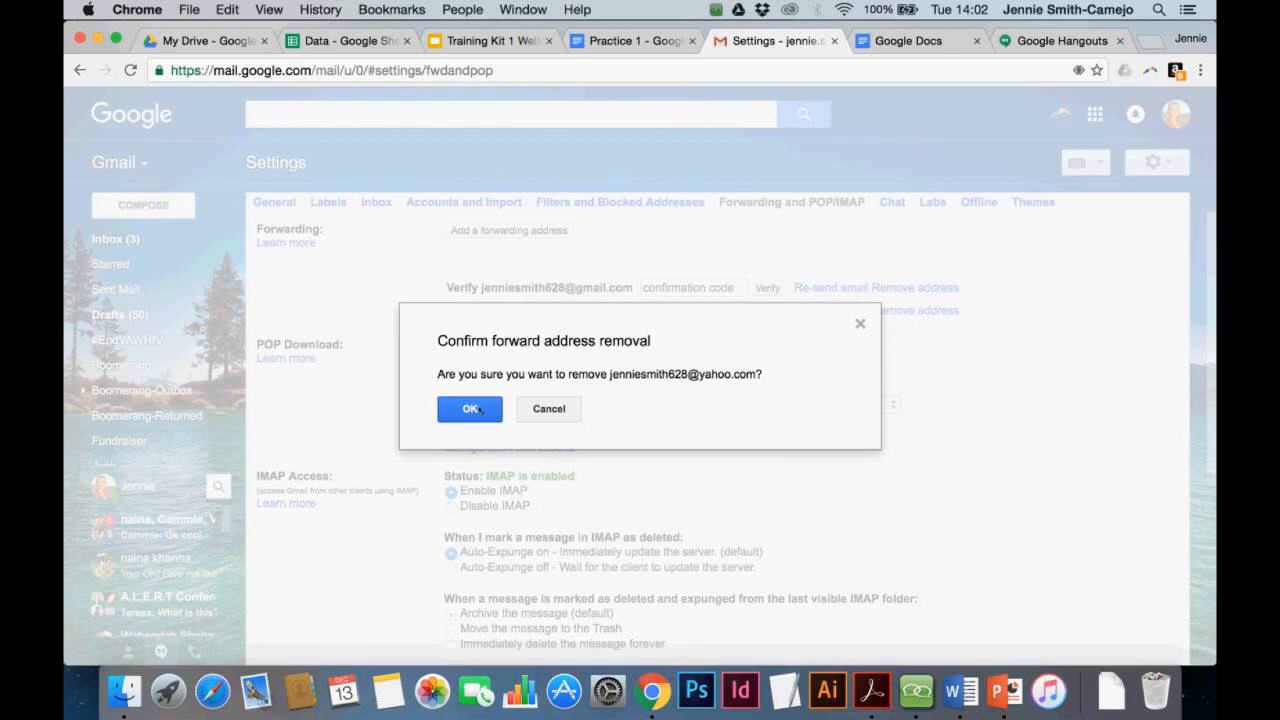
{"action": "left_click", "coordinate": [470, 409]}
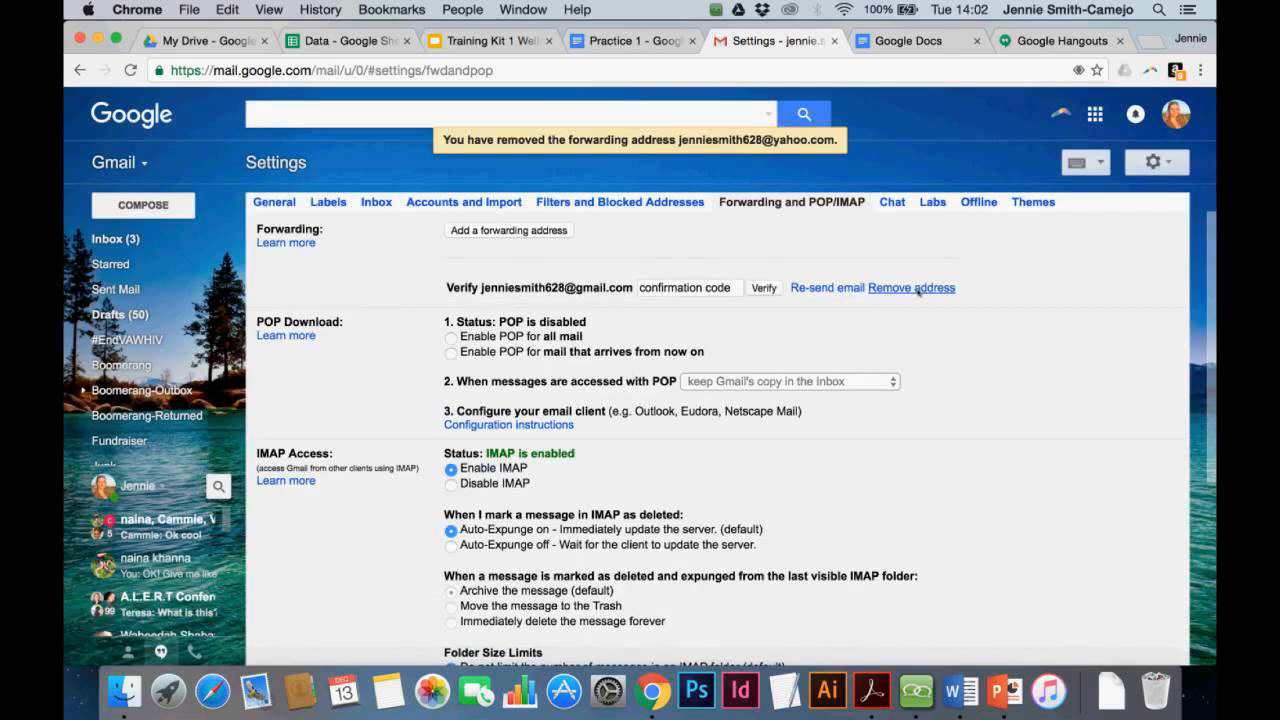
{"action": "left_click", "coordinate": [916, 288]}
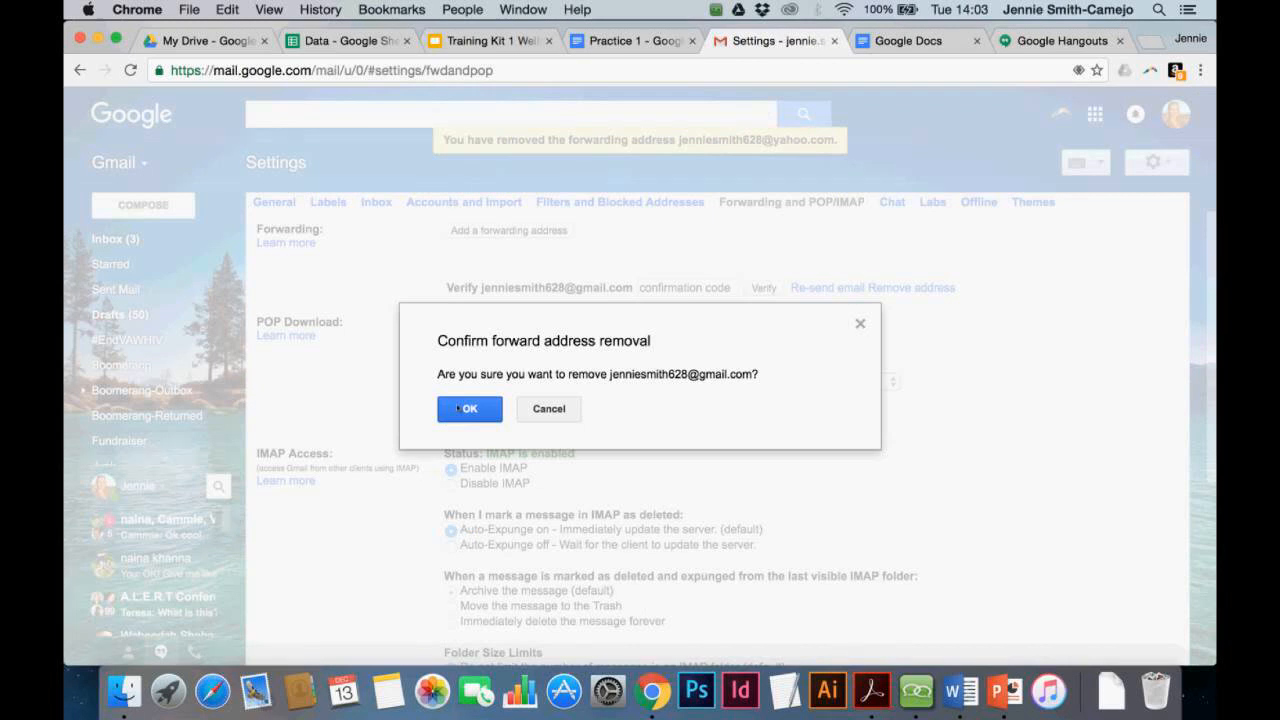
{"action": "left_click", "coordinate": [459, 408]}
{"action": "left_click", "coordinate": [755, 259]}
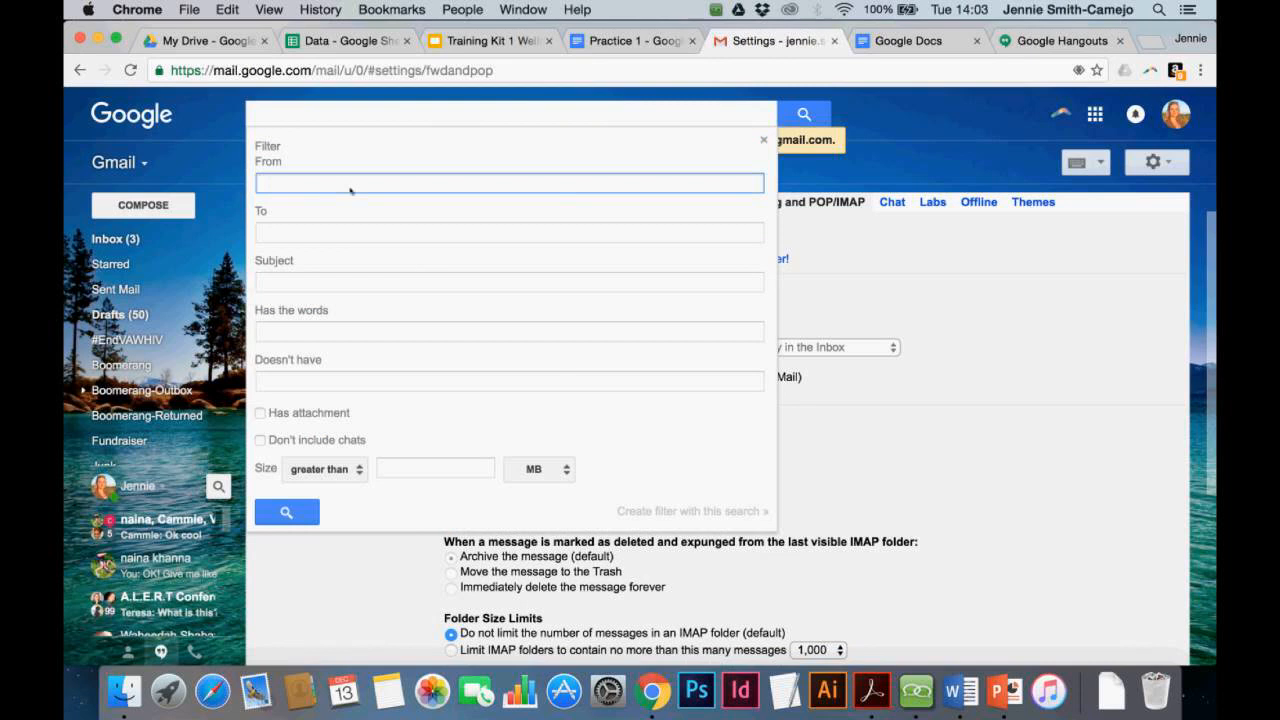
Build a Gmail filter for messages with 'election' in Has the words, leaving From empty
{"action": "type", "text": "n"}
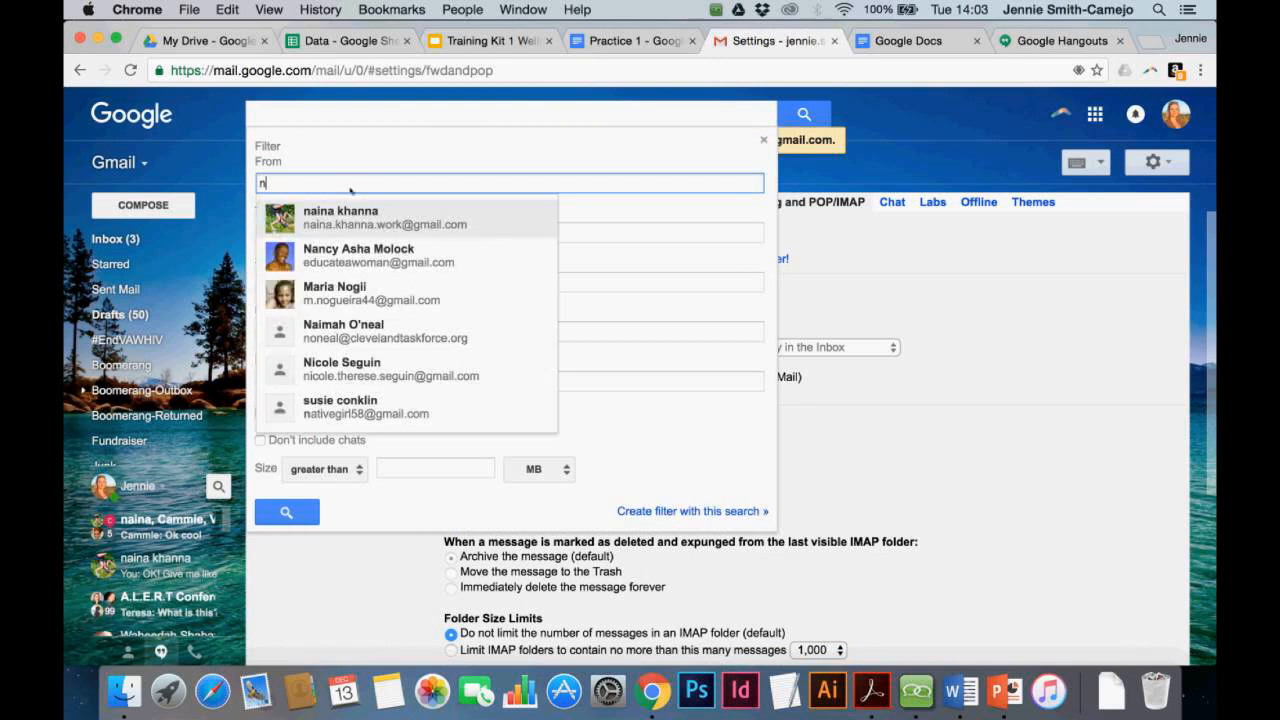
{"action": "left_click", "coordinate": [352, 214]}
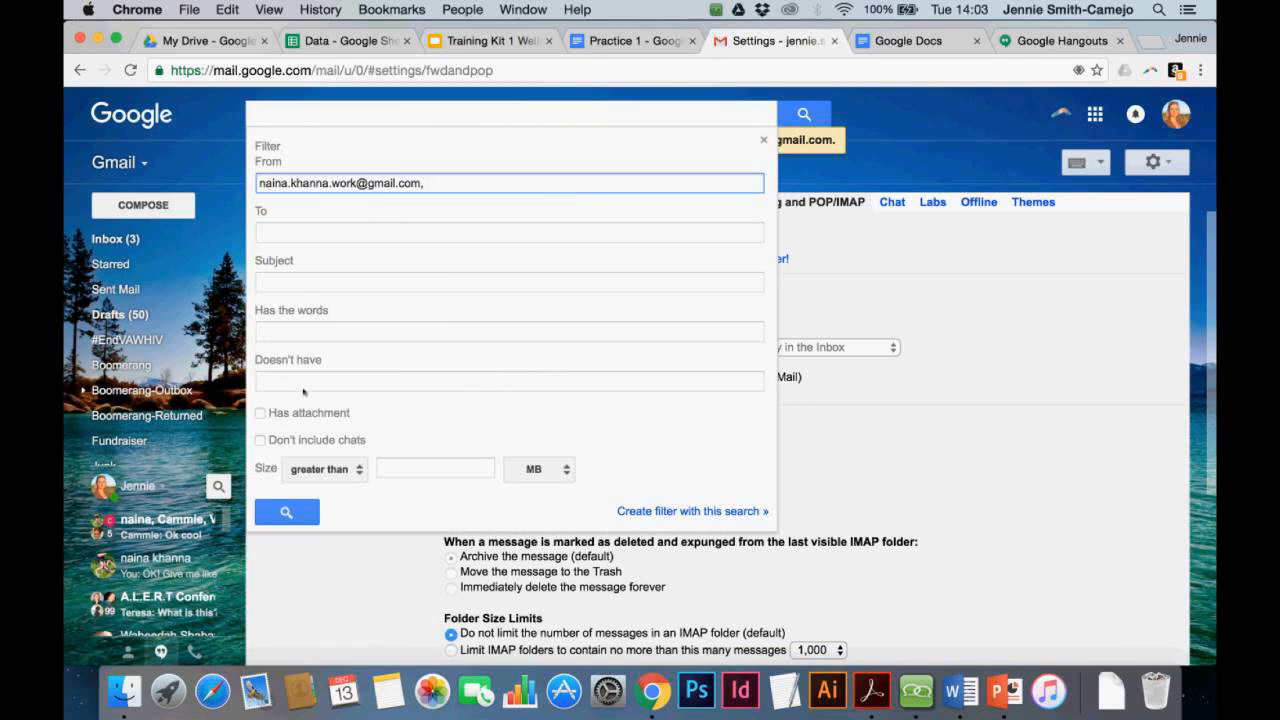
{"action": "triple_click", "coordinate": [312, 184]}
{"action": "key", "text": "BackSpace"}
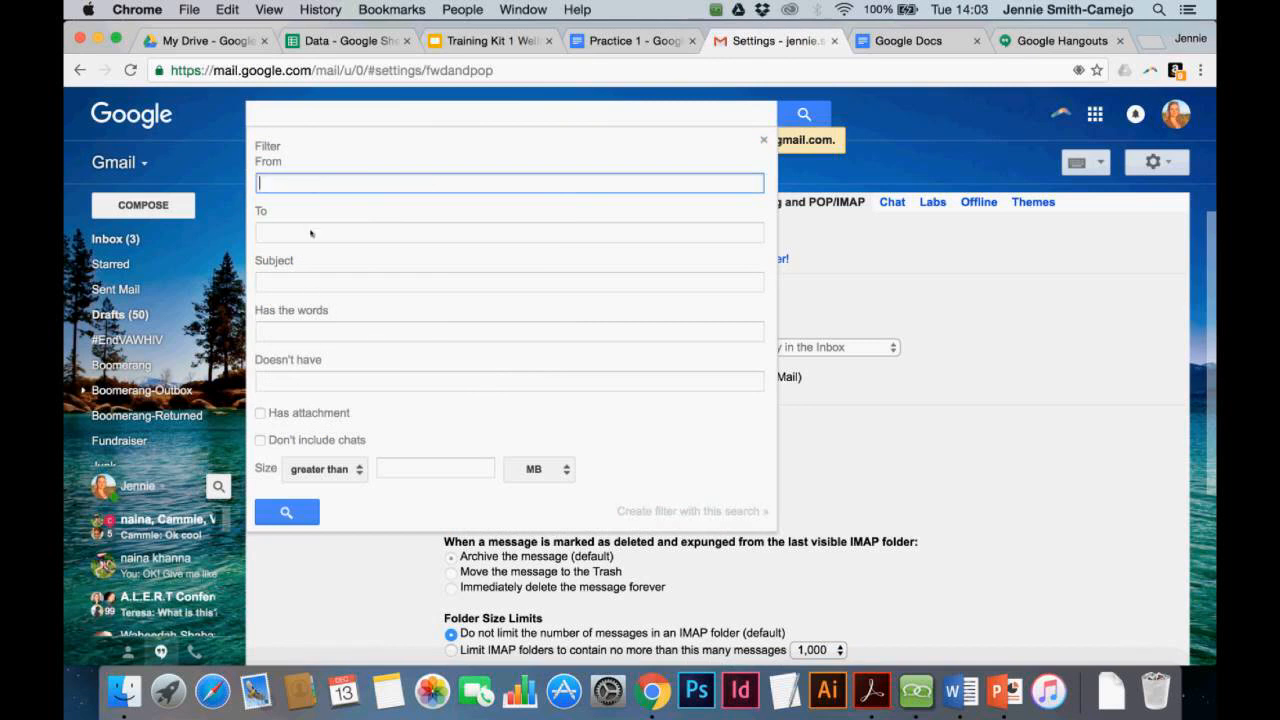
{"action": "left_click", "coordinate": [319, 340]}
{"action": "type", "text": "election"}
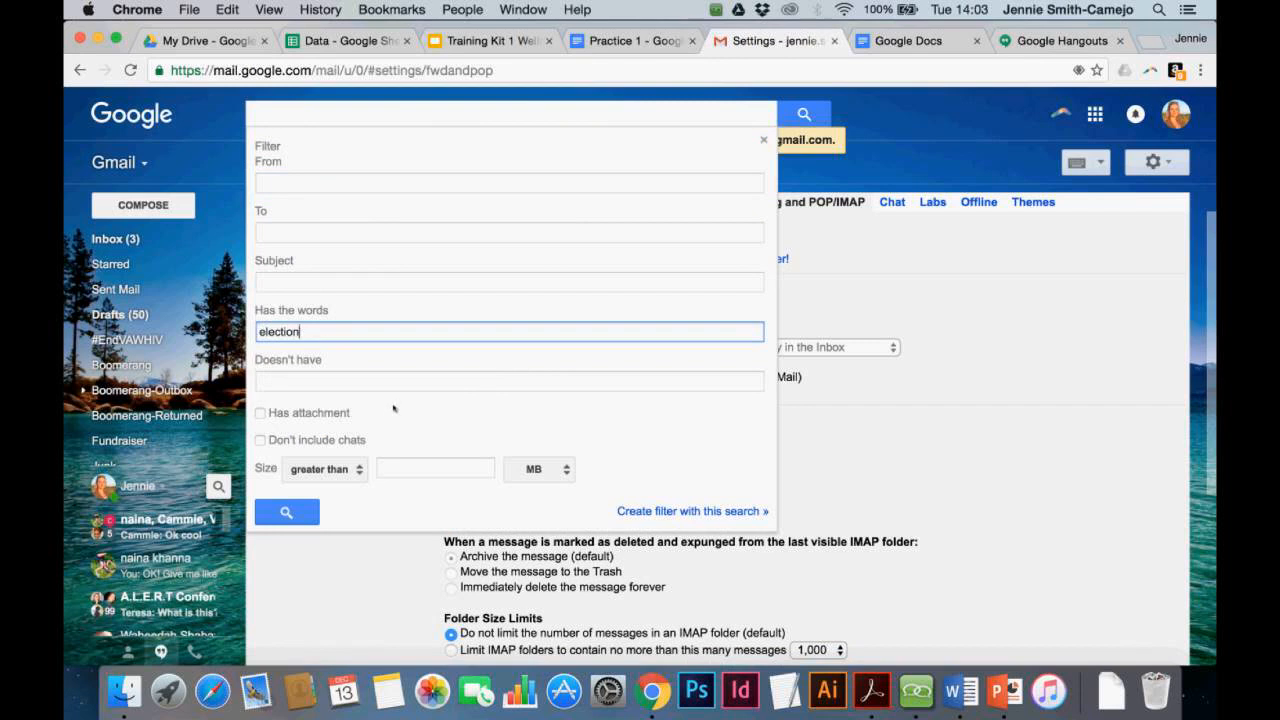
{"action": "left_click", "coordinate": [647, 511]}
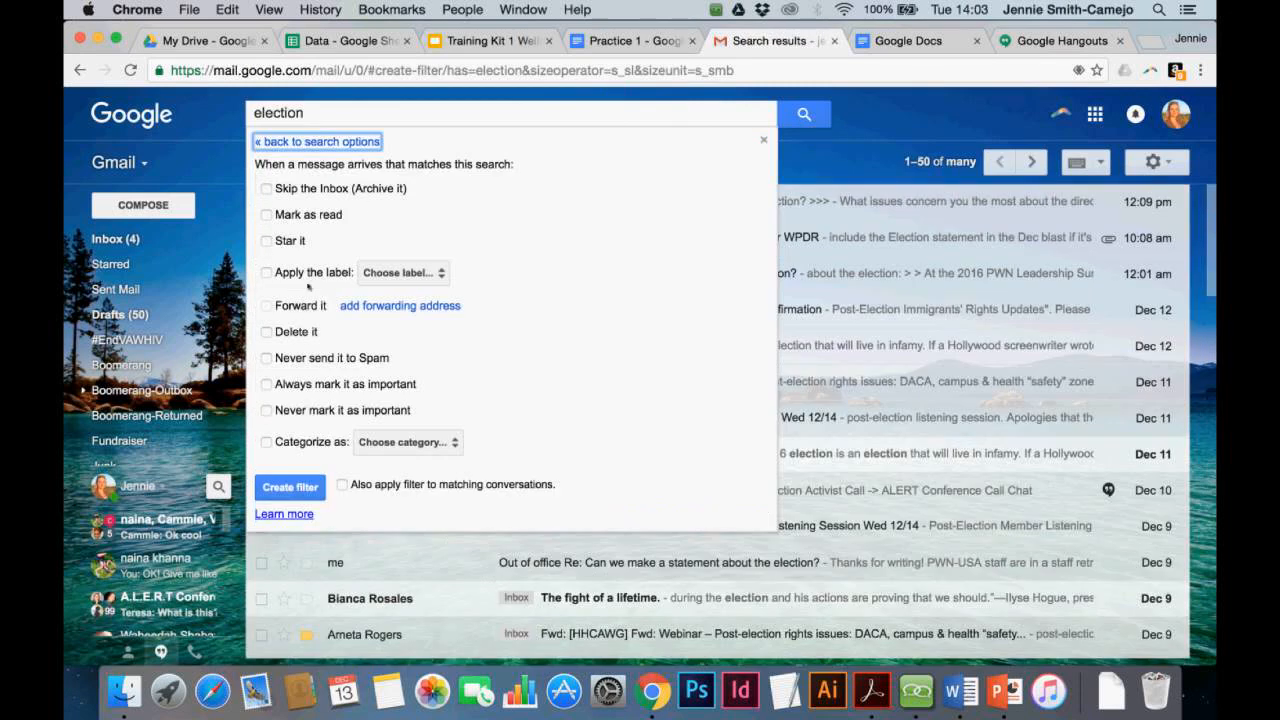
Leave the election filter without a label and go to set up a forwarding address
{"action": "left_click", "coordinate": [264, 272]}
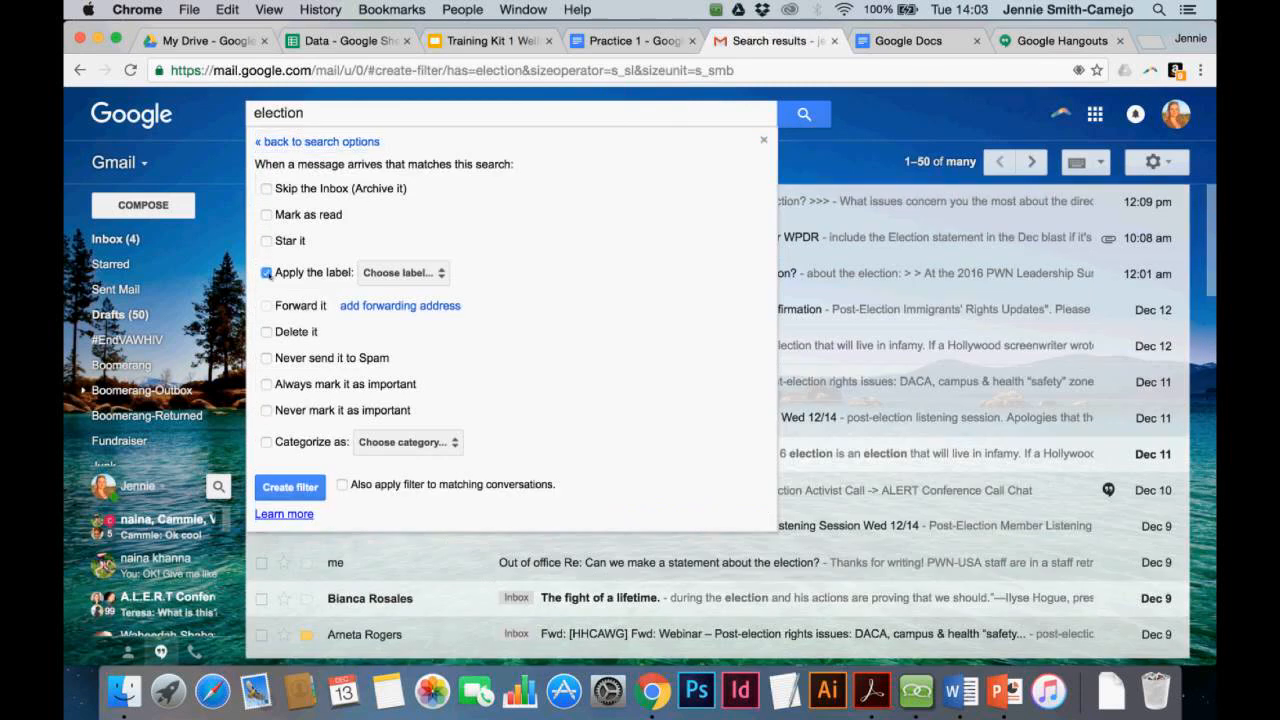
{"action": "left_click", "coordinate": [418, 275]}
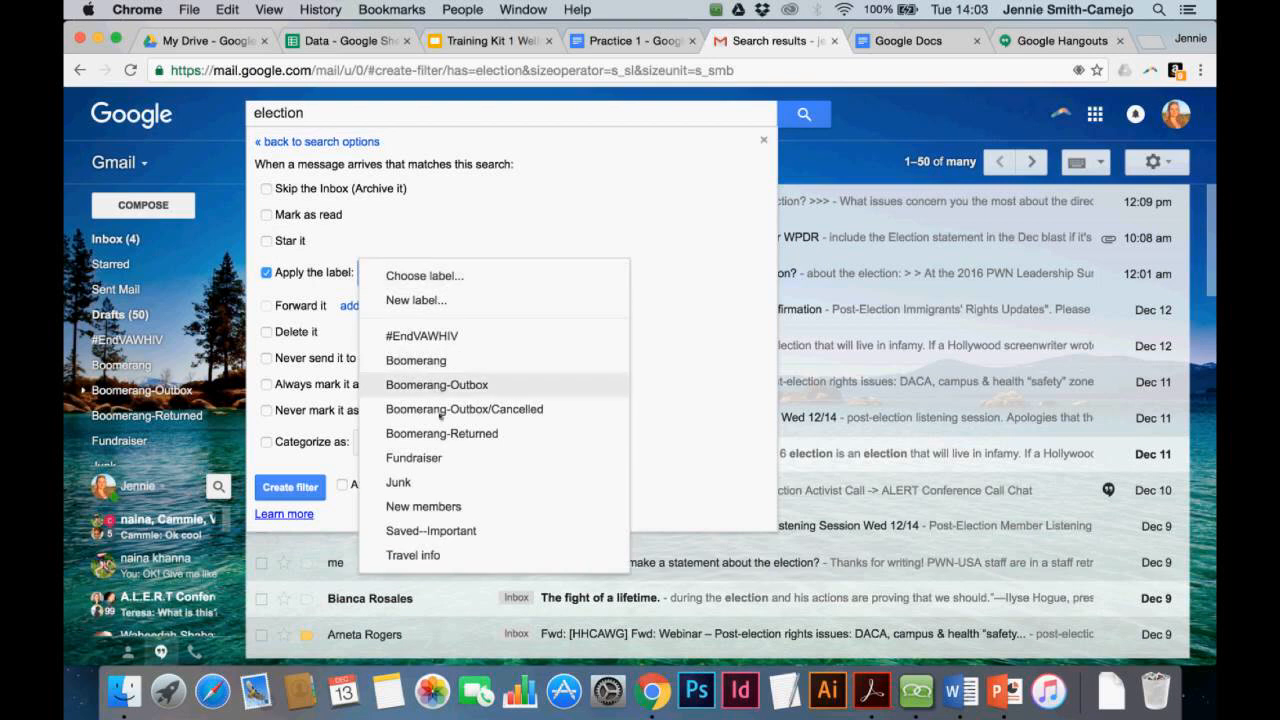
{"action": "left_click", "coordinate": [466, 238]}
{"action": "left_click", "coordinate": [267, 274]}
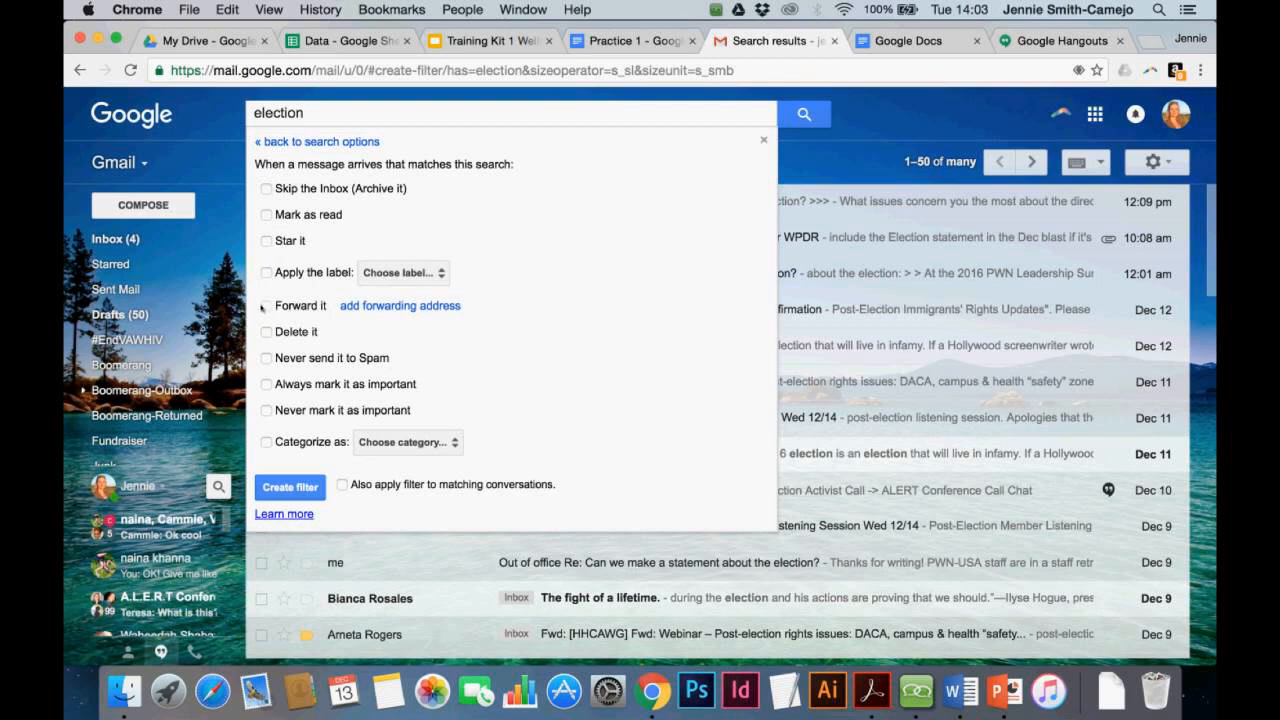
{"action": "left_click", "coordinate": [445, 306]}
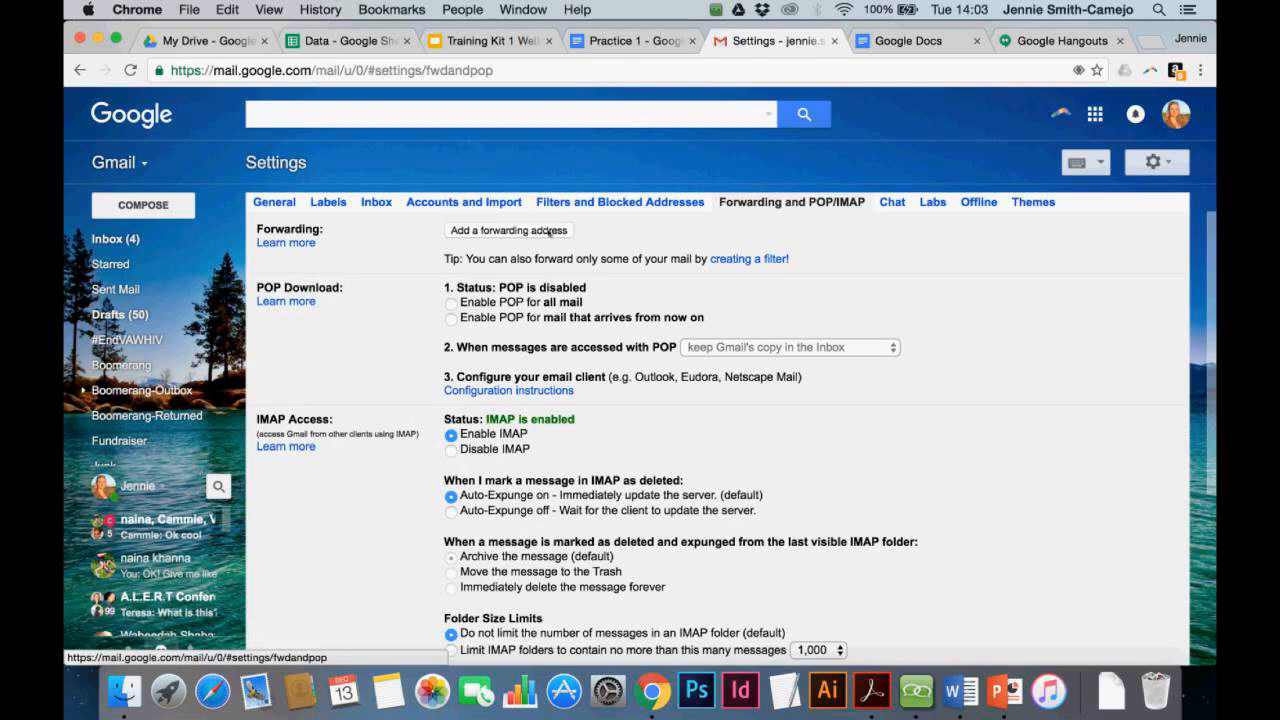
Add the user's Yahoo e-mail as a forwarding address pending verification, then return to the inbox
{"action": "left_click", "coordinate": [548, 232]}
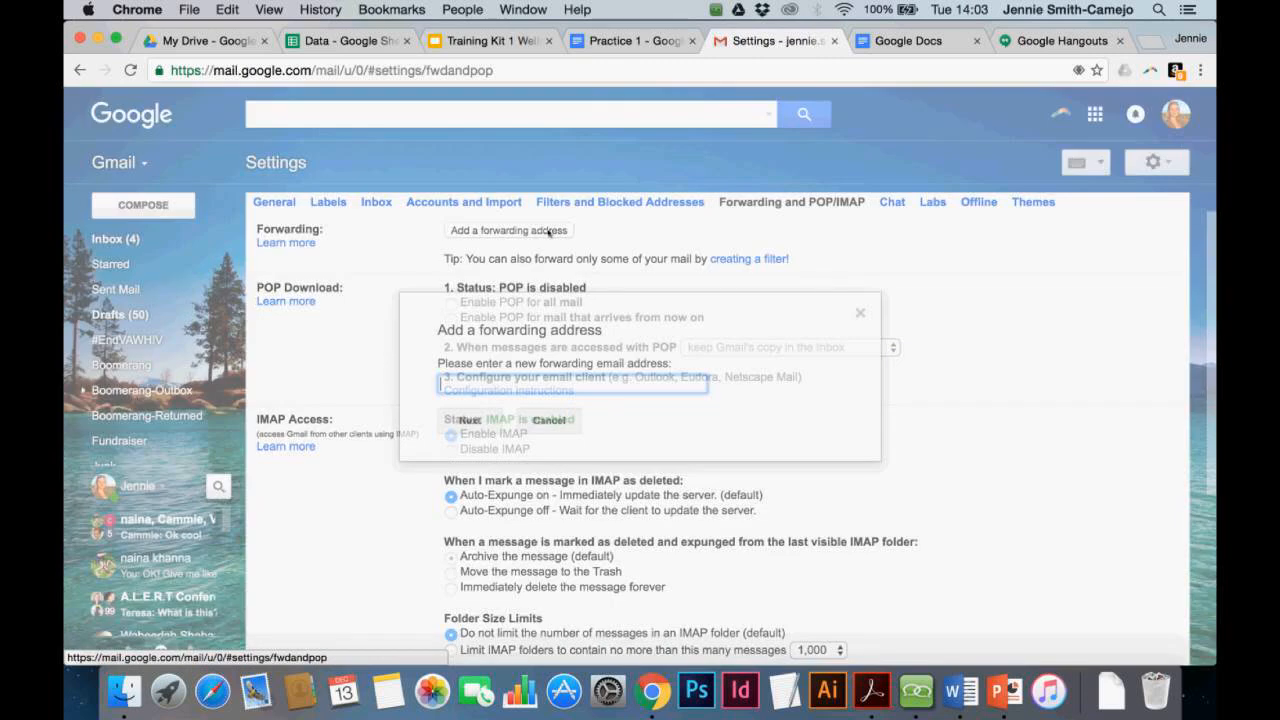
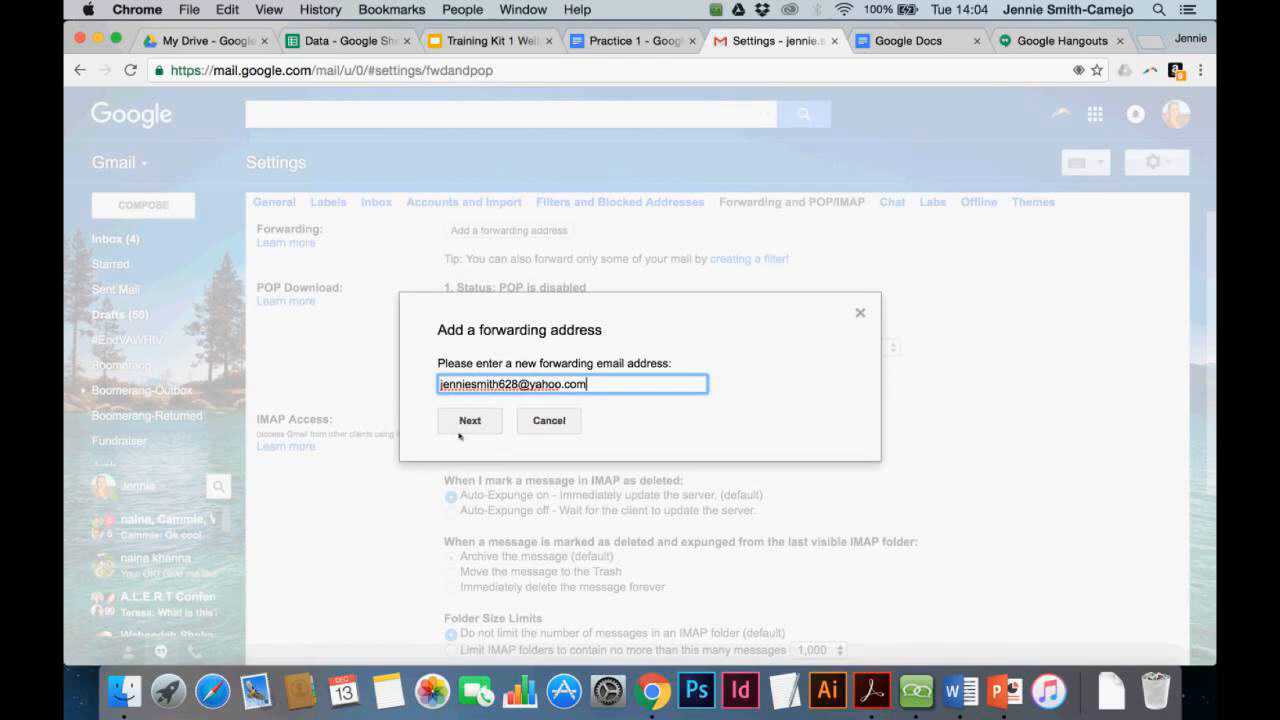
{"action": "left_click", "coordinate": [462, 427]}
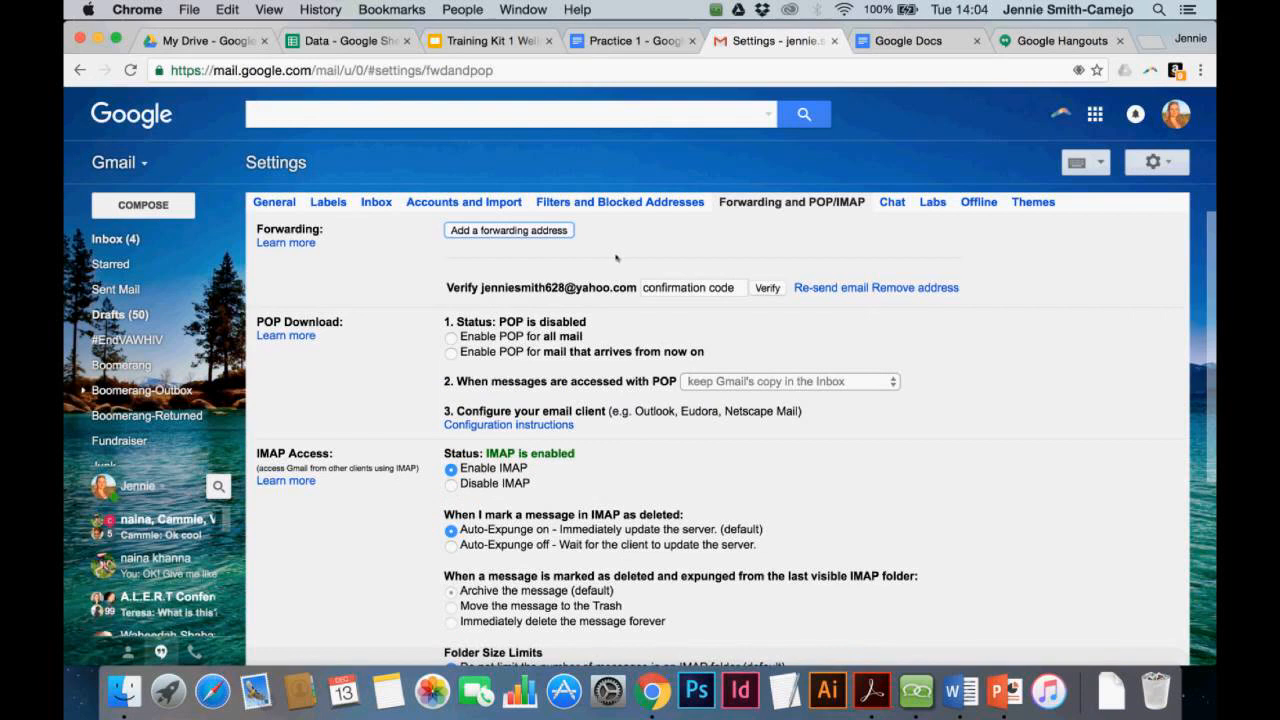
{"action": "scroll", "coordinate": [616, 258], "scroll_direction": "down", "scroll_amount": 1}
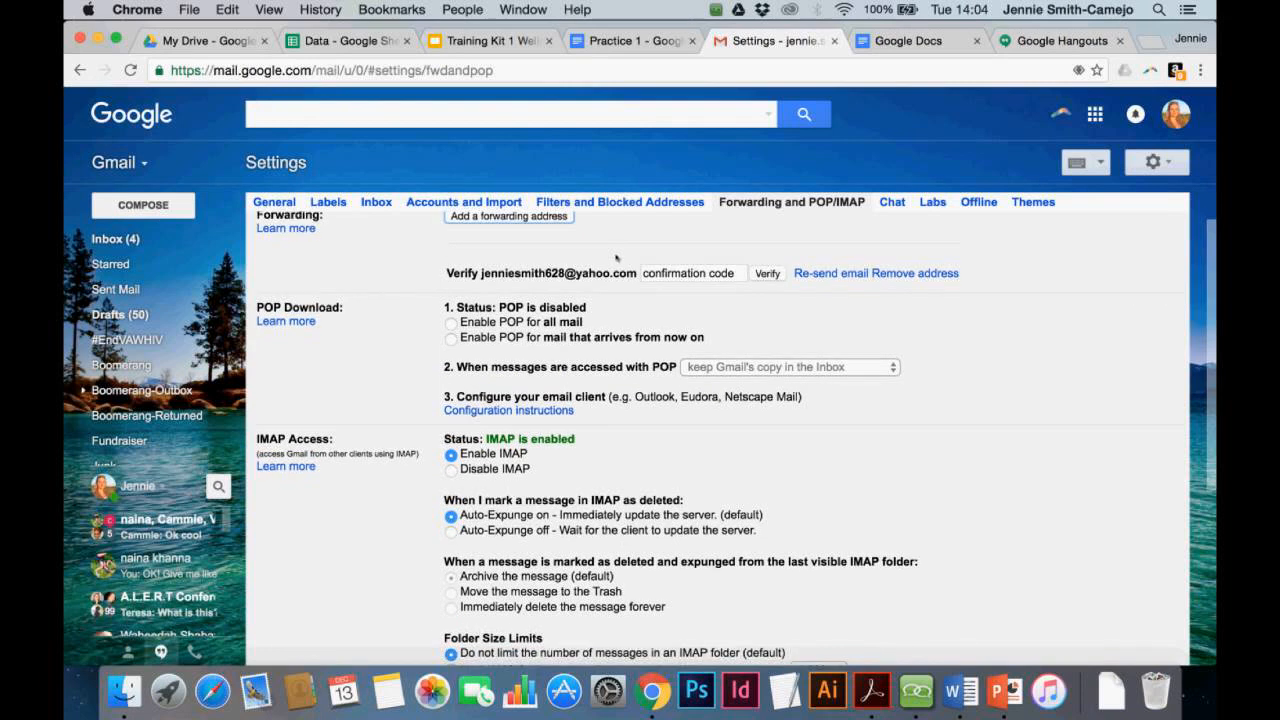
{"action": "scroll", "coordinate": [616, 258], "scroll_direction": "down", "scroll_amount": 5}
{"action": "scroll", "coordinate": [616, 258], "scroll_direction": "up", "scroll_amount": 5}
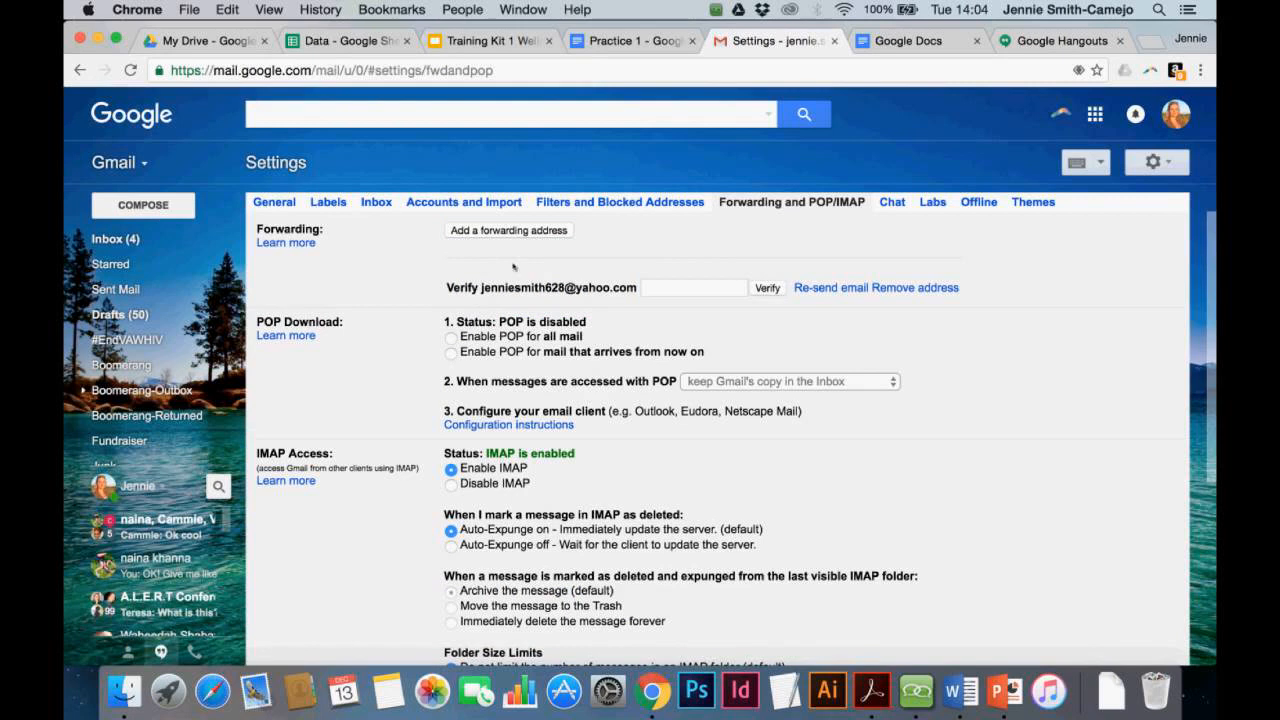
{"action": "left_click", "coordinate": [124, 244]}
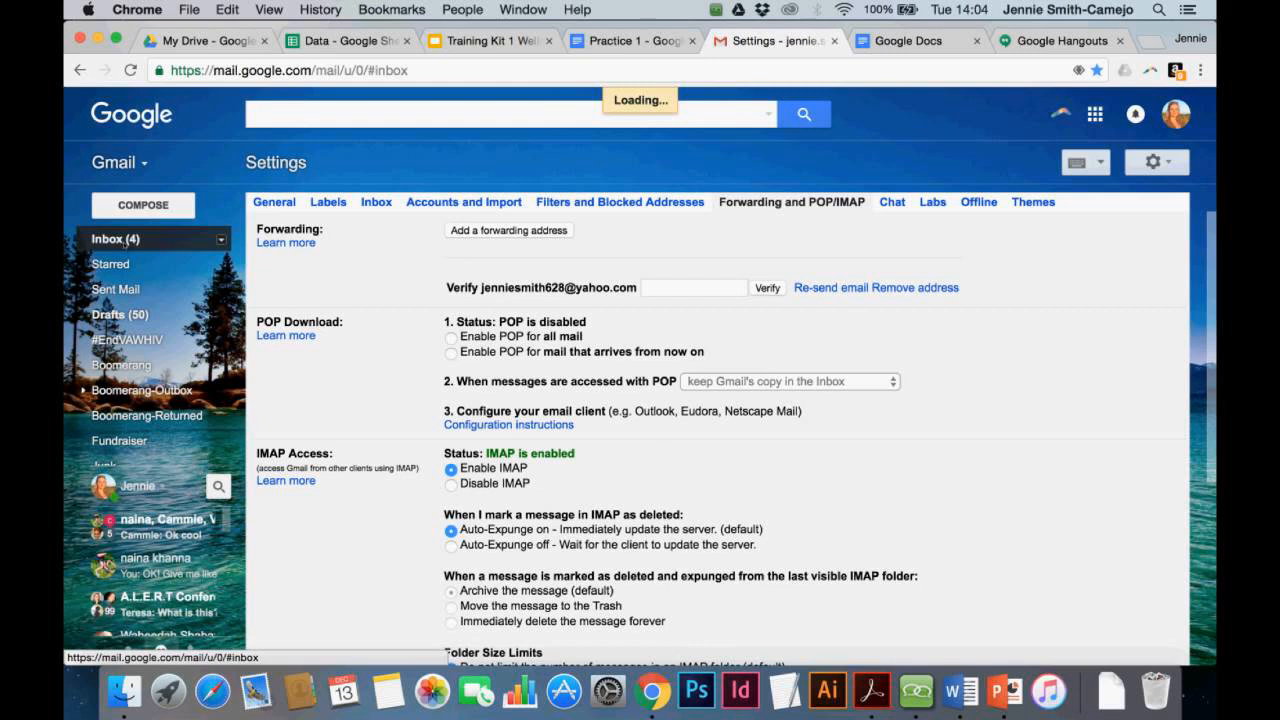
View the Member Engagement 2017 invitation, then switch to the Google Docs recent documents list
{"action": "left_click", "coordinate": [394, 454]}
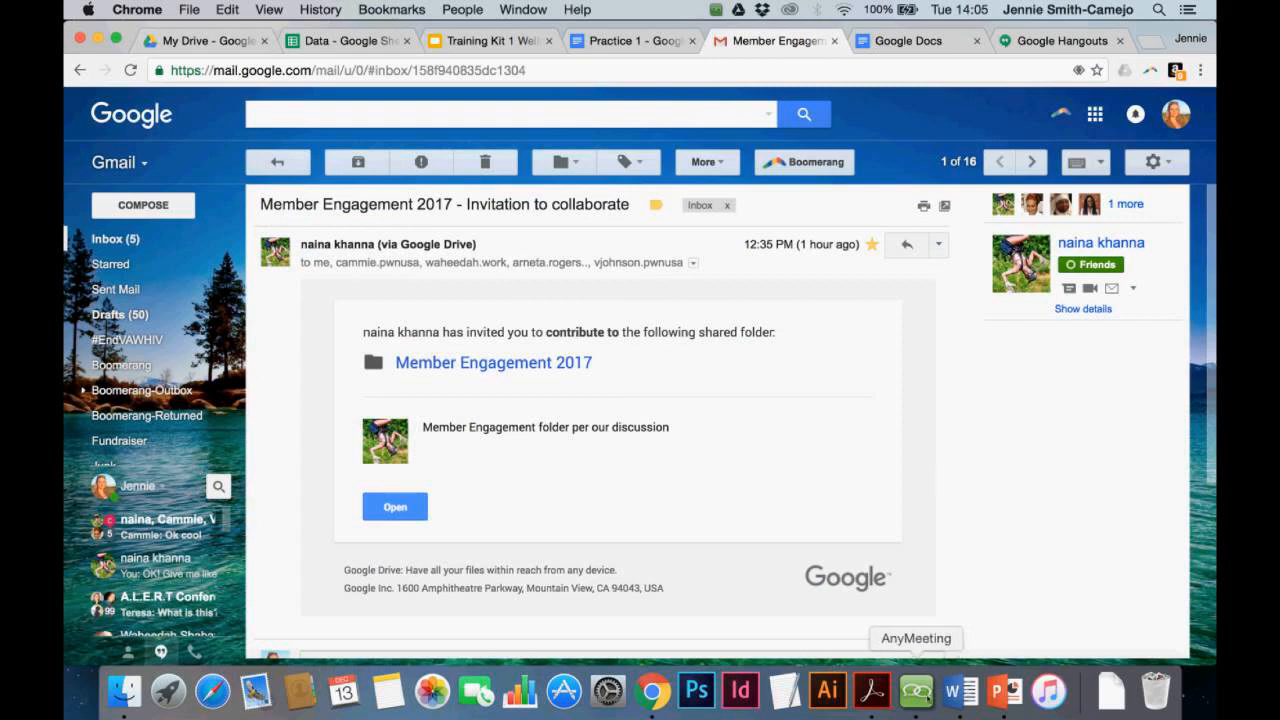
{"action": "left_click", "coordinate": [916, 690]}
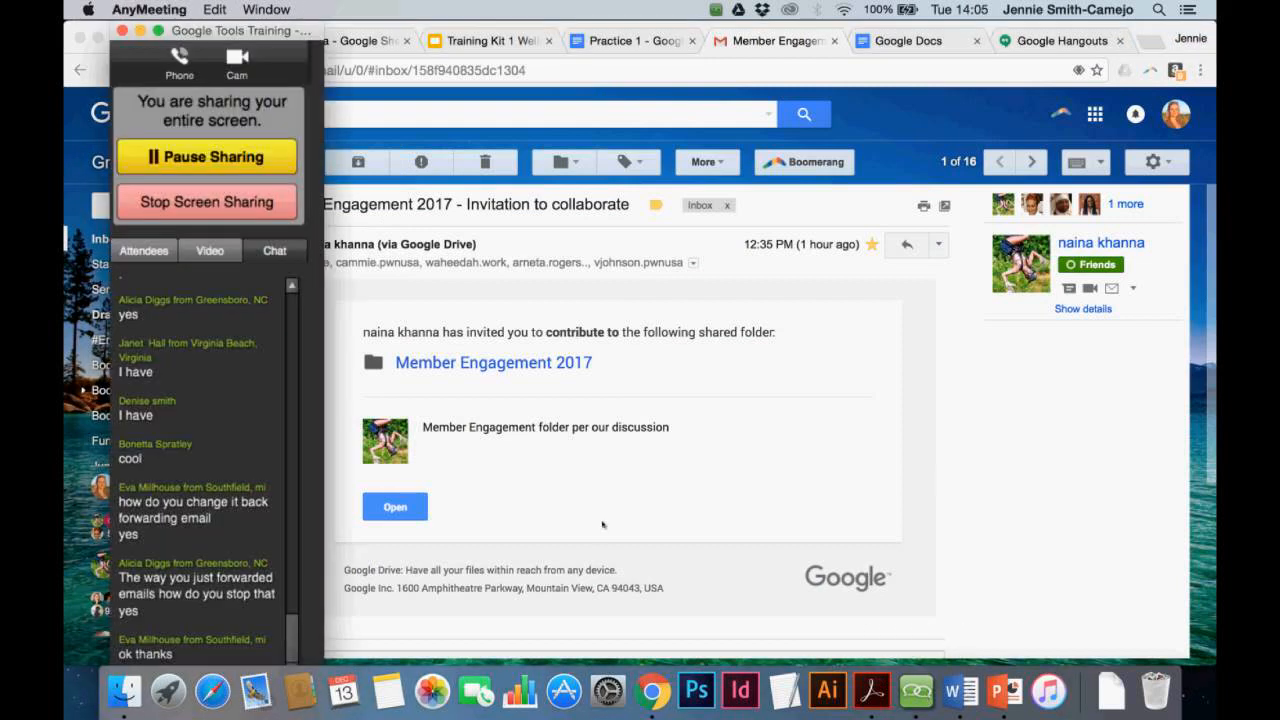
{"action": "left_click", "coordinate": [619, 46]}
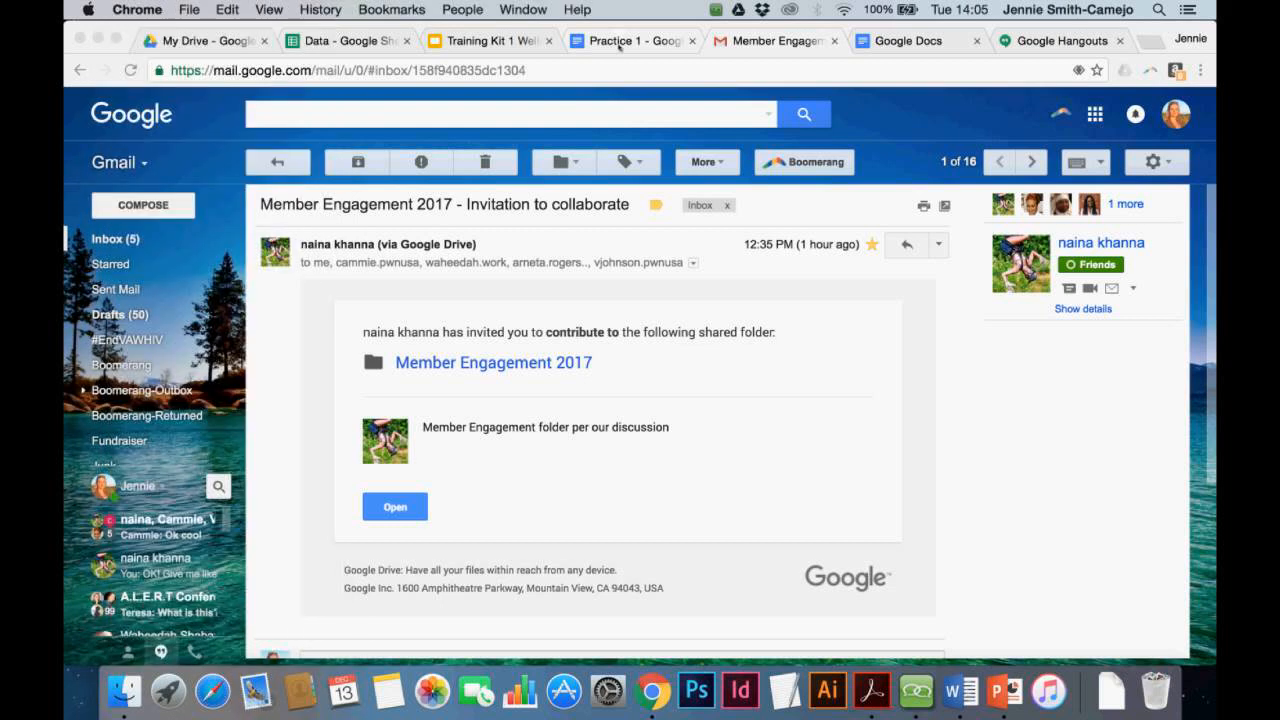
{"action": "left_click", "coordinate": [908, 41]}
{"action": "scroll", "coordinate": [450, 398], "scroll_direction": "down", "scroll_amount": 2}
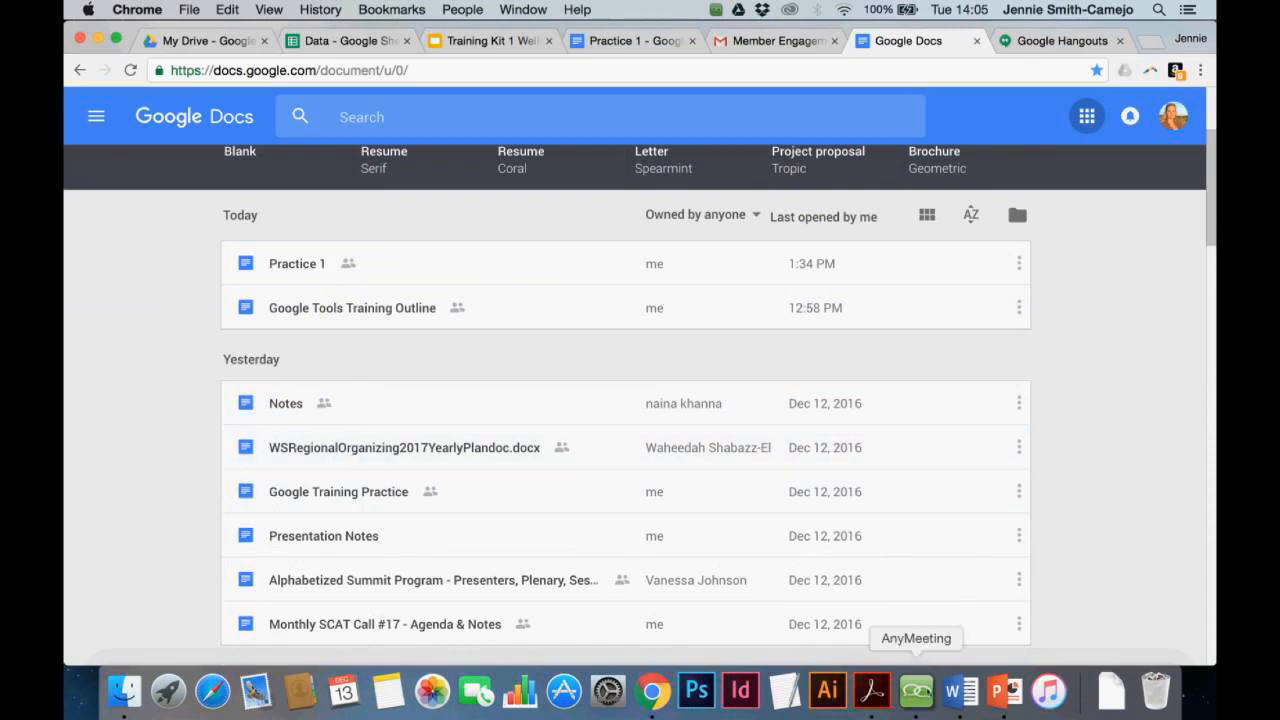
Open the Google Training Practice document from the Docs home list
{"action": "left_click", "coordinate": [916, 690]}
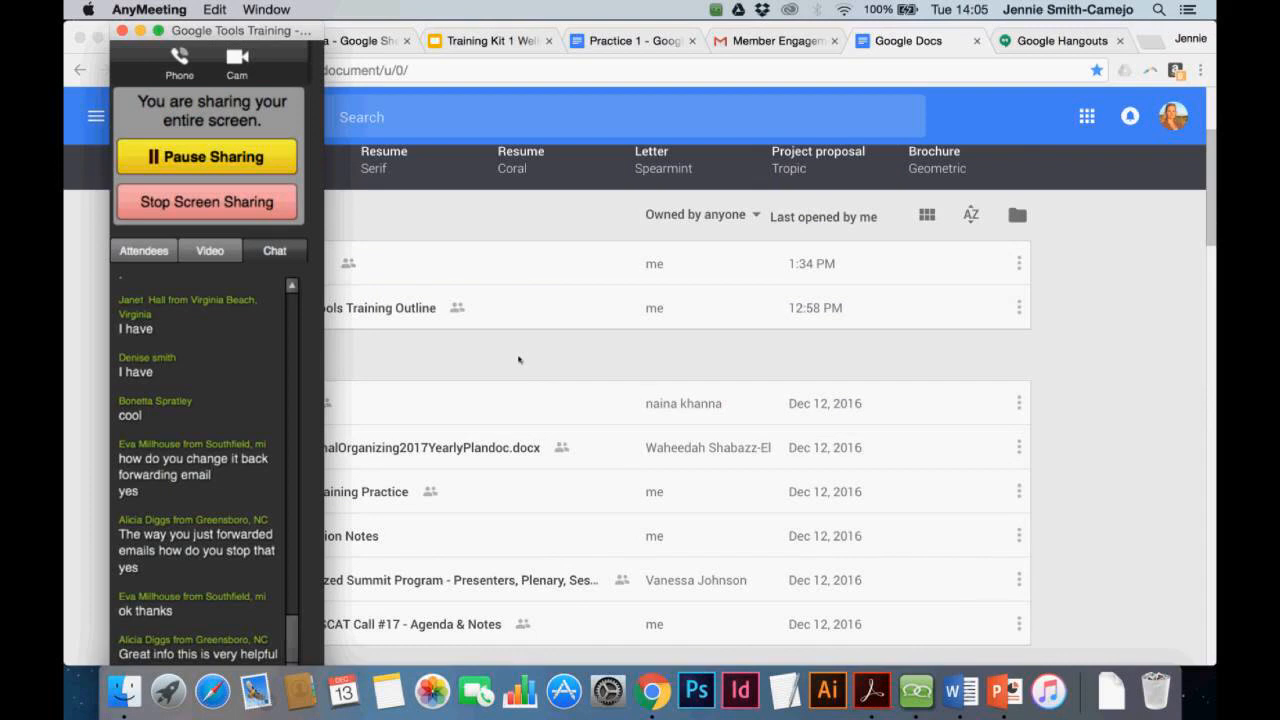
{"action": "left_click", "coordinate": [404, 361]}
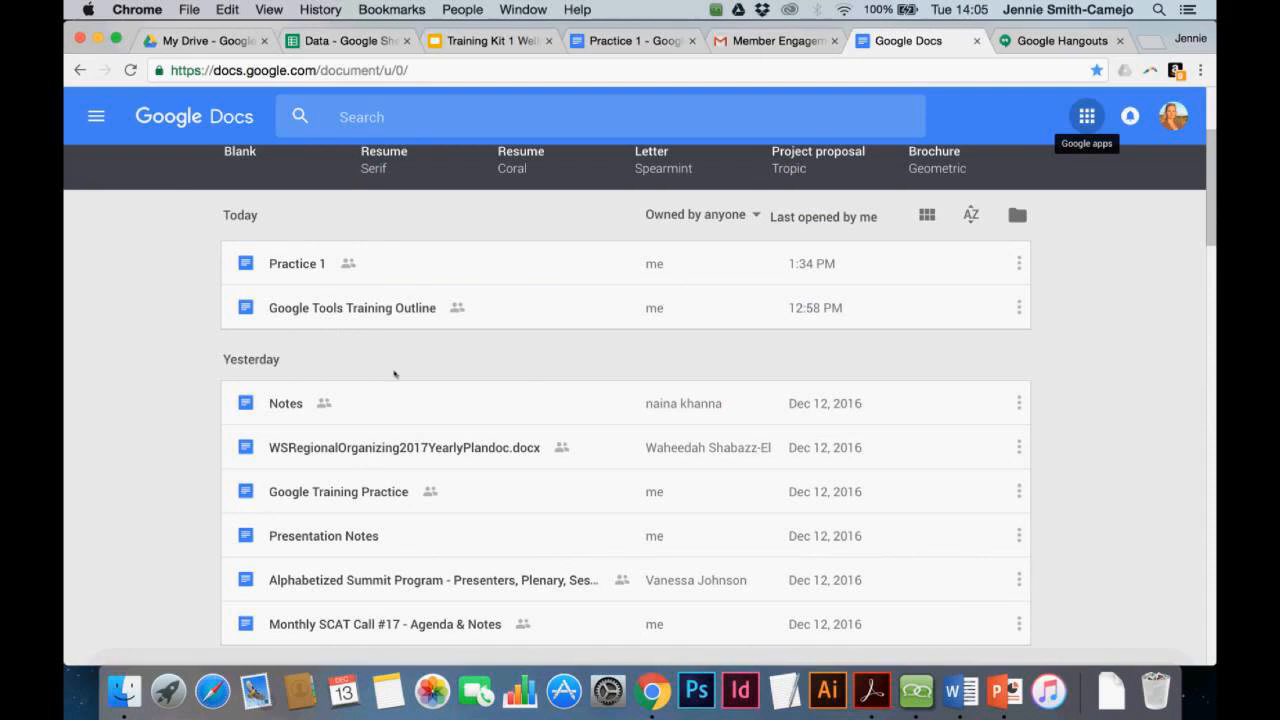
{"action": "left_click", "coordinate": [381, 496]}
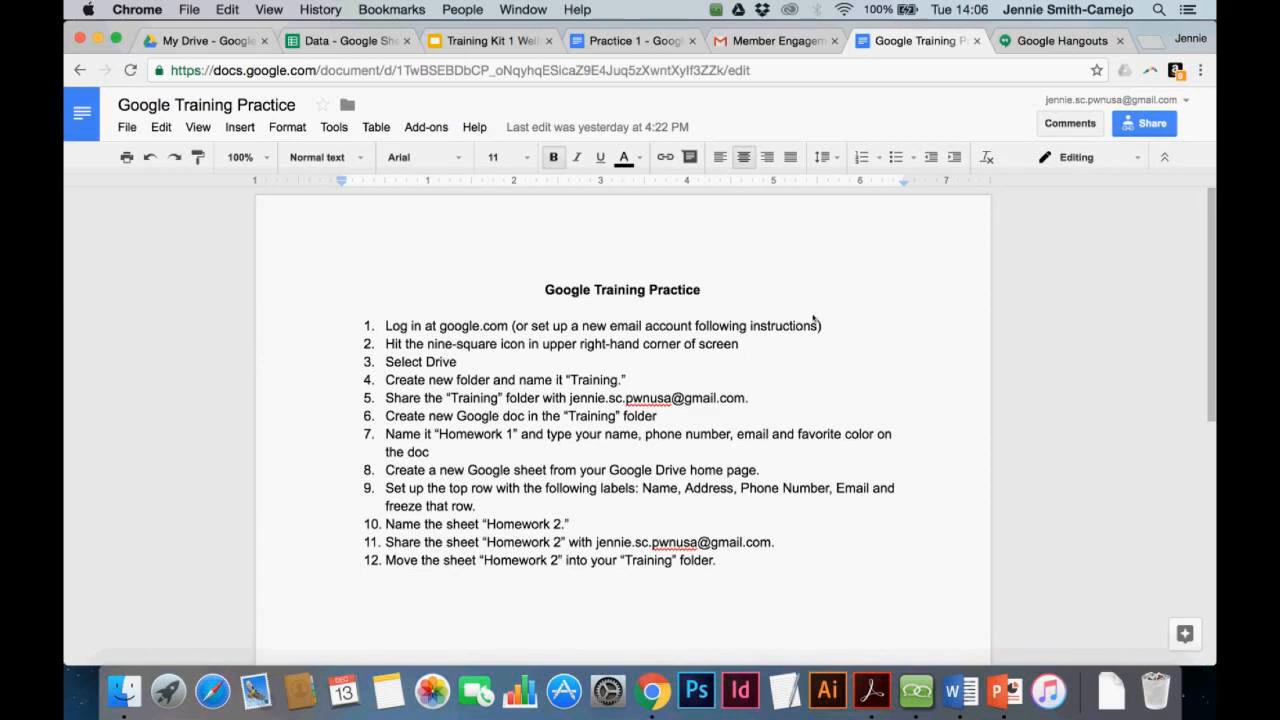
In line 1, change 'email' to 'Gmail' and add 'at sign-in' after 'instructions'
{"action": "scroll", "coordinate": [762, 430], "scroll_direction": "down", "scroll_amount": 1}
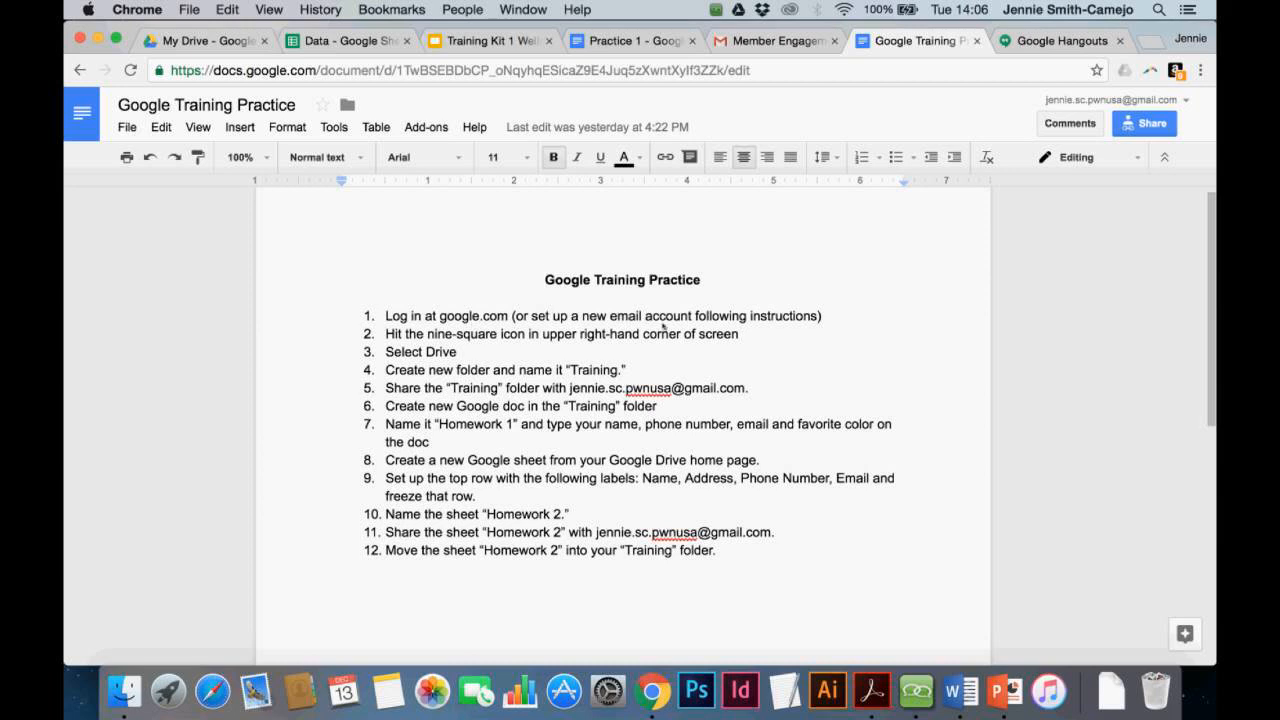
{"action": "left_click", "coordinate": [617, 316]}
{"action": "key", "text": "BackSpace"}
{"action": "type", "text": "G"}
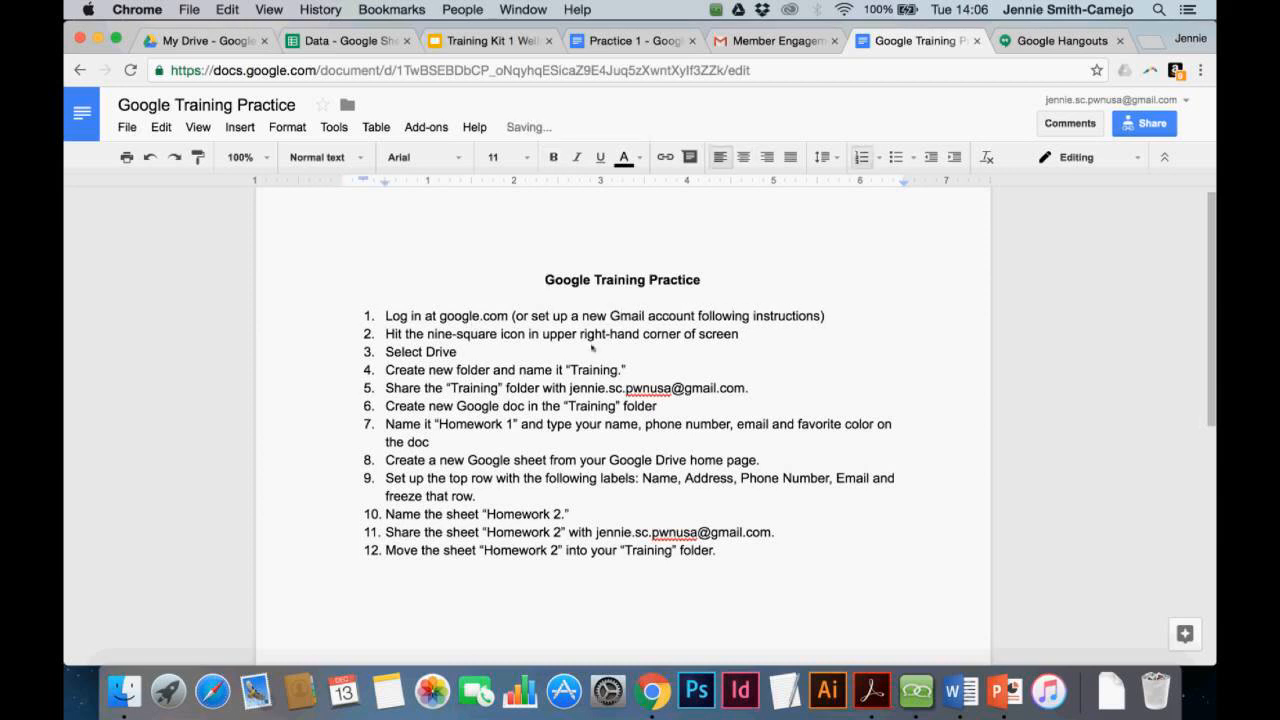
{"action": "left_click", "coordinate": [592, 347]}
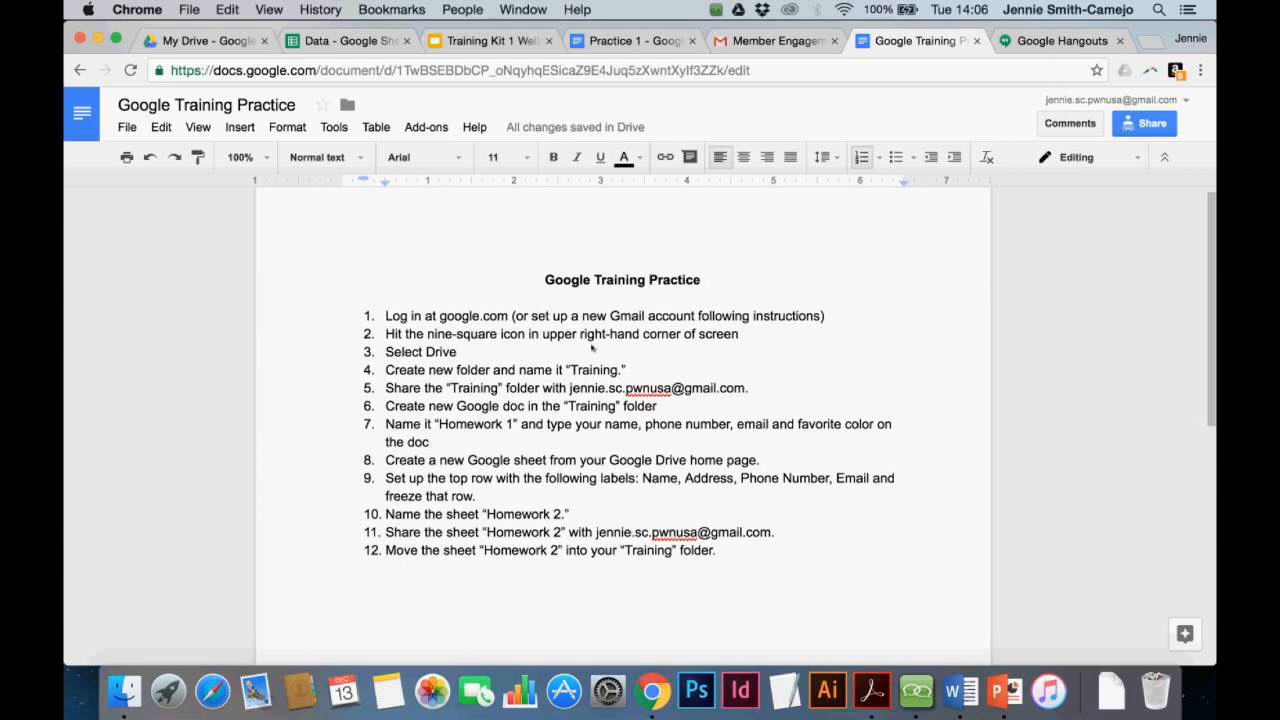
{"action": "left_click", "coordinate": [821, 316]}
{"action": "type", "text": "at sign-in"}
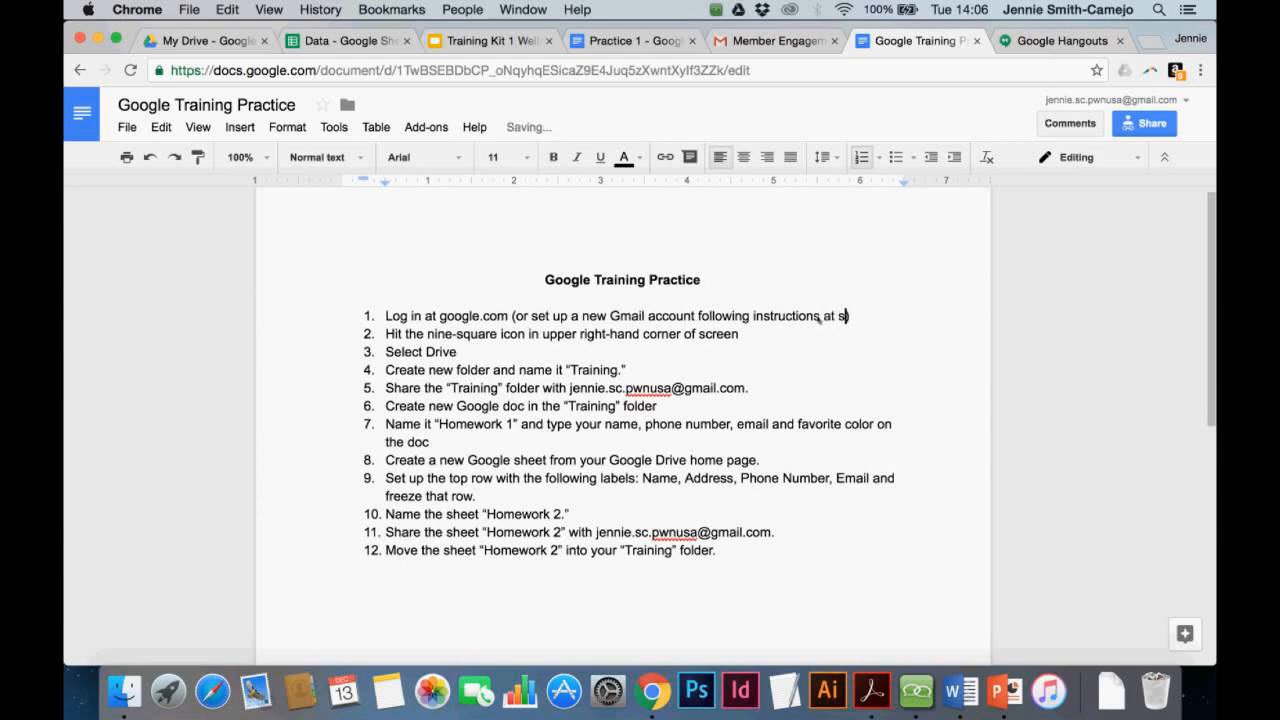
{"action": "left_click", "coordinate": [470, 356]}
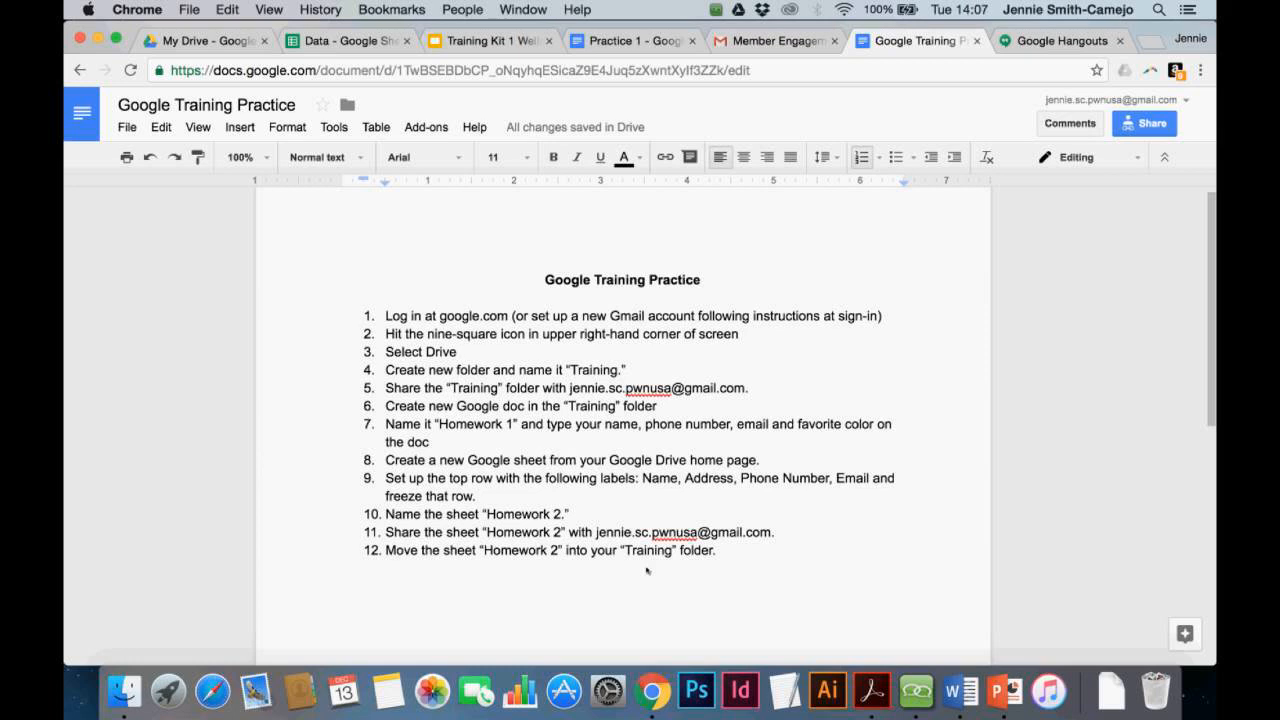
{"action": "scroll", "coordinate": [647, 571], "scroll_direction": "up", "scroll_amount": 1}
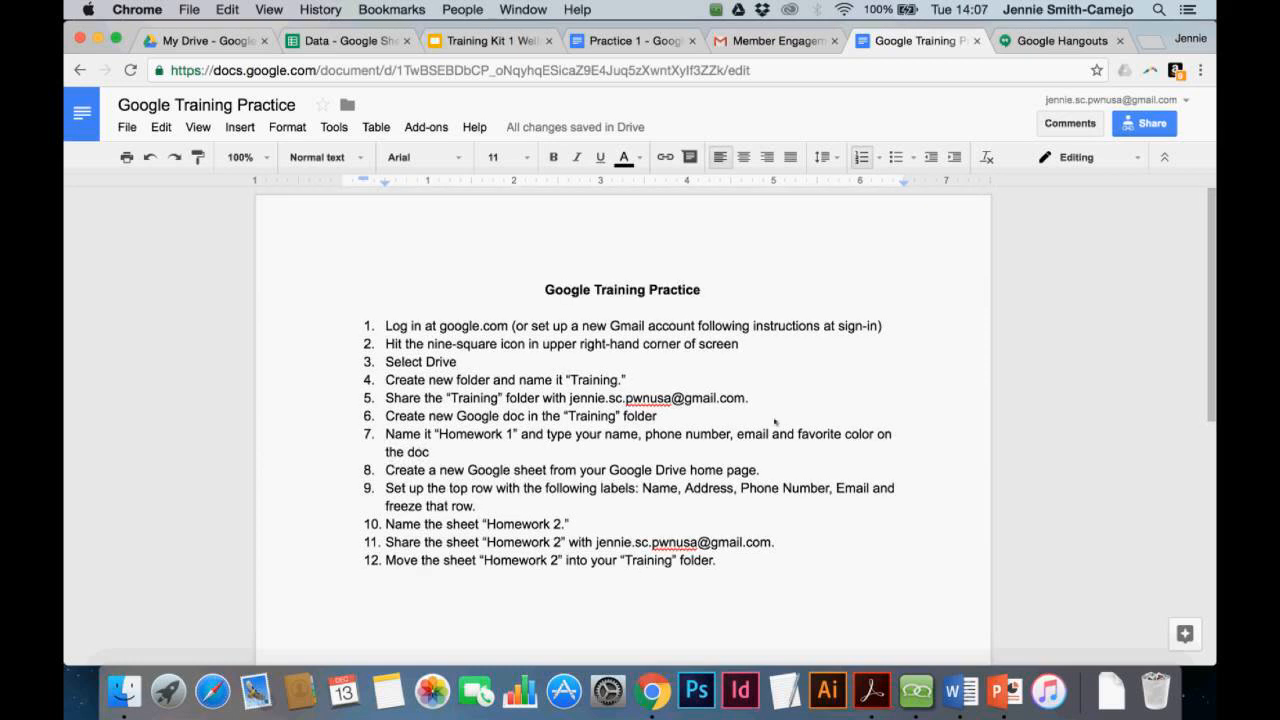
{"action": "scroll", "coordinate": [795, 487], "scroll_direction": "down", "scroll_amount": 5}
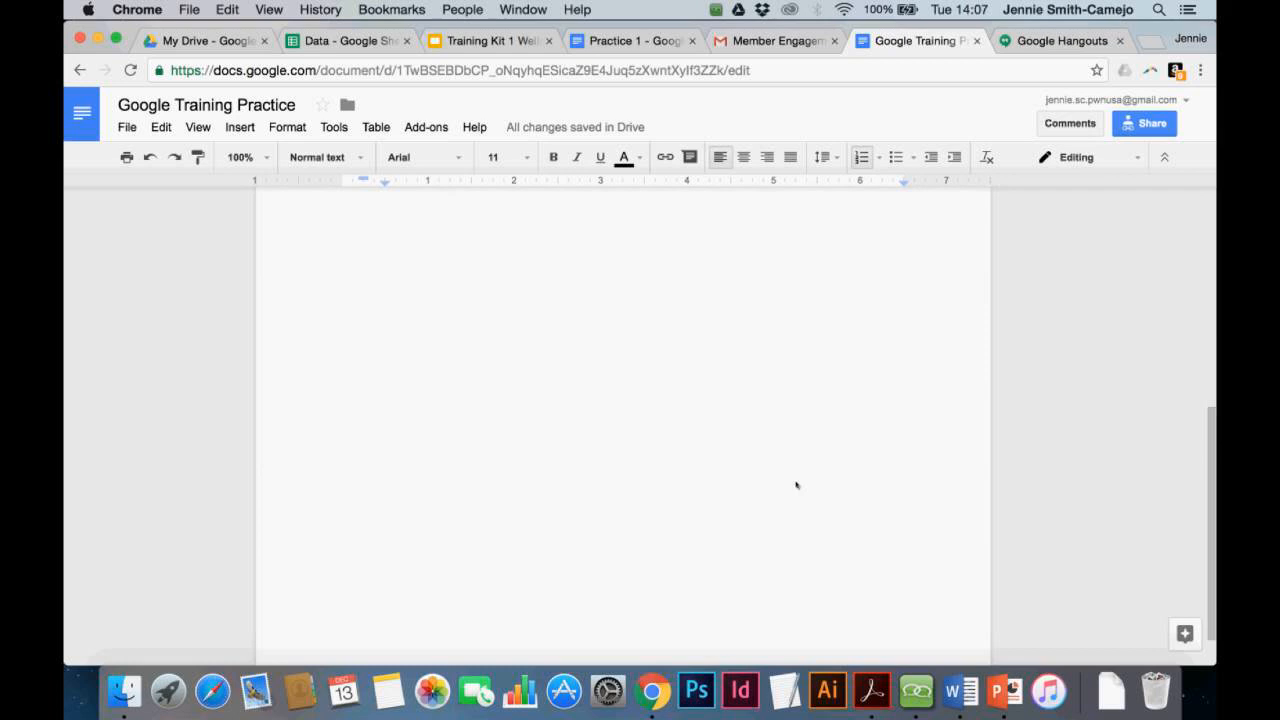
{"action": "scroll", "coordinate": [795, 487], "scroll_direction": "up", "scroll_amount": 5}
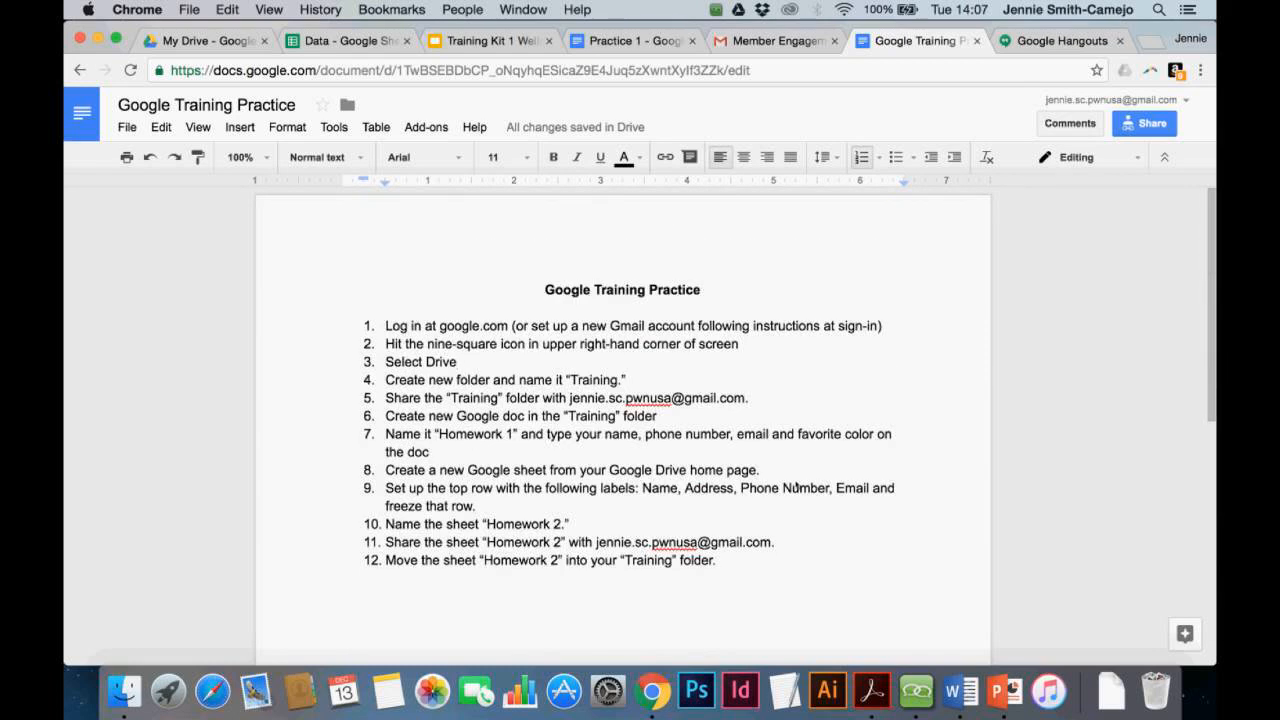
Set link sharing to 'Anyone with the link can view' and copy the share link
{"action": "left_click", "coordinate": [1151, 125]}
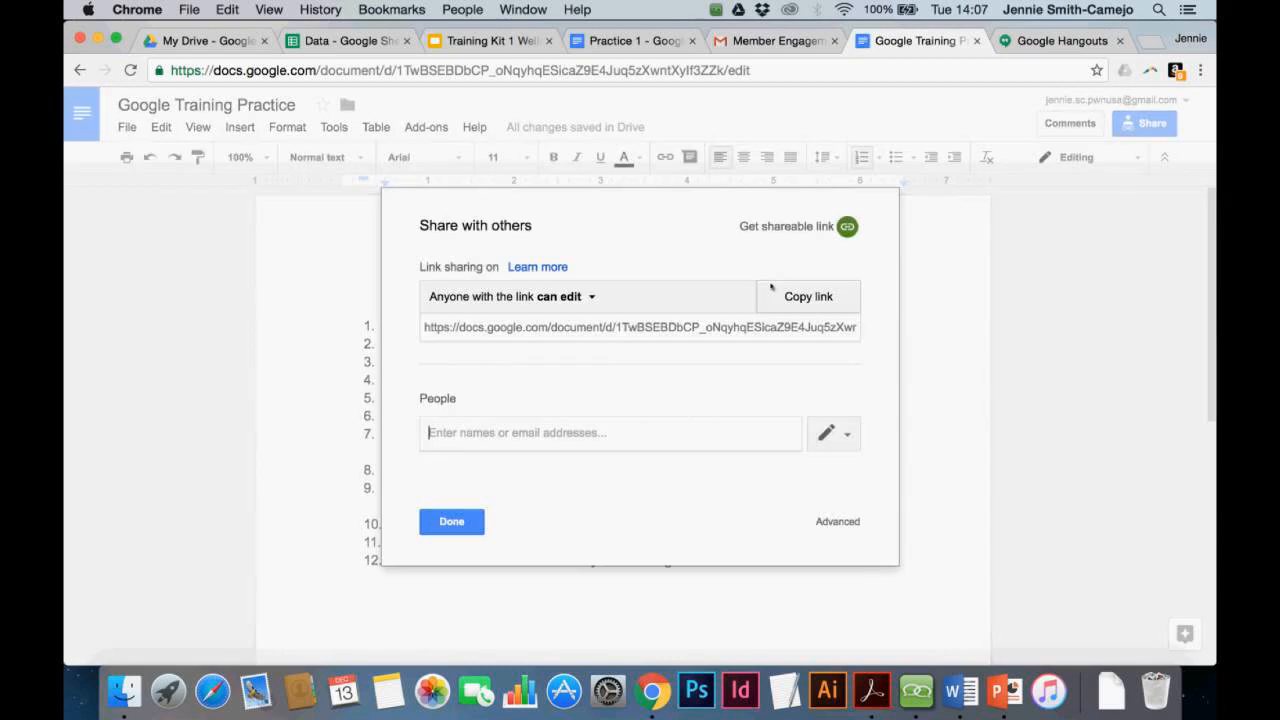
{"action": "left_click", "coordinate": [586, 296]}
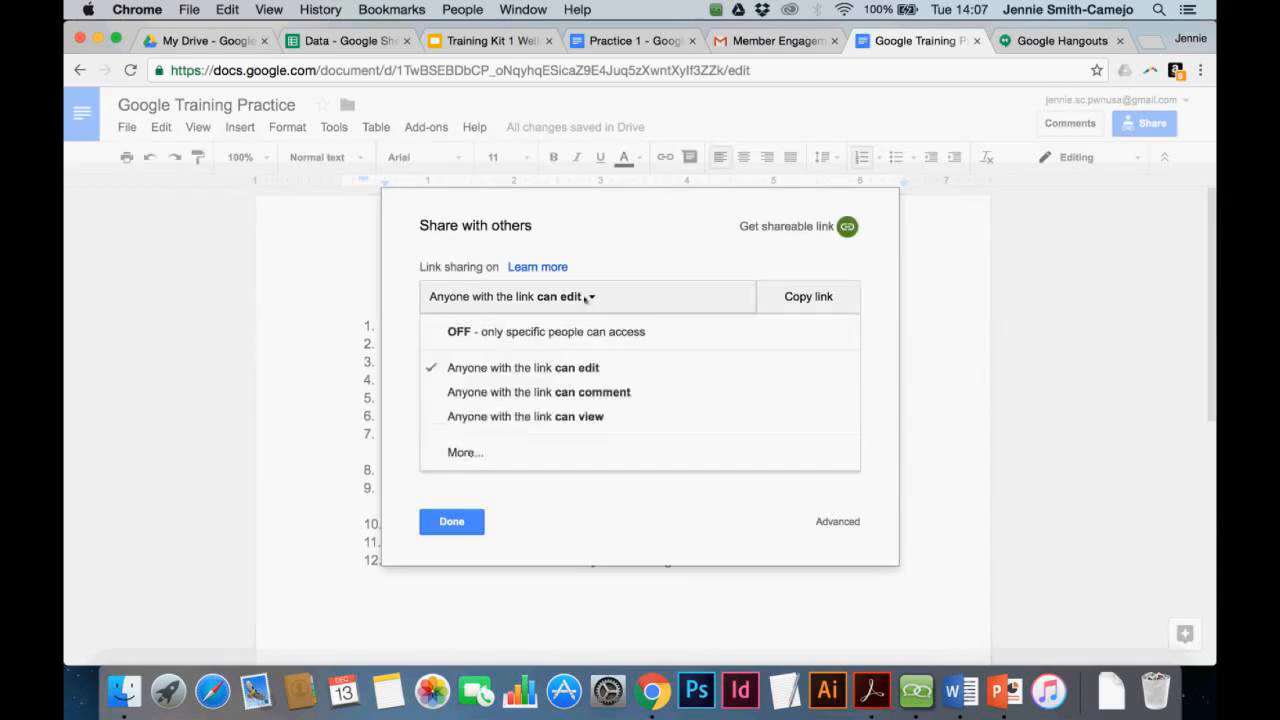
{"action": "left_click", "coordinate": [547, 418]}
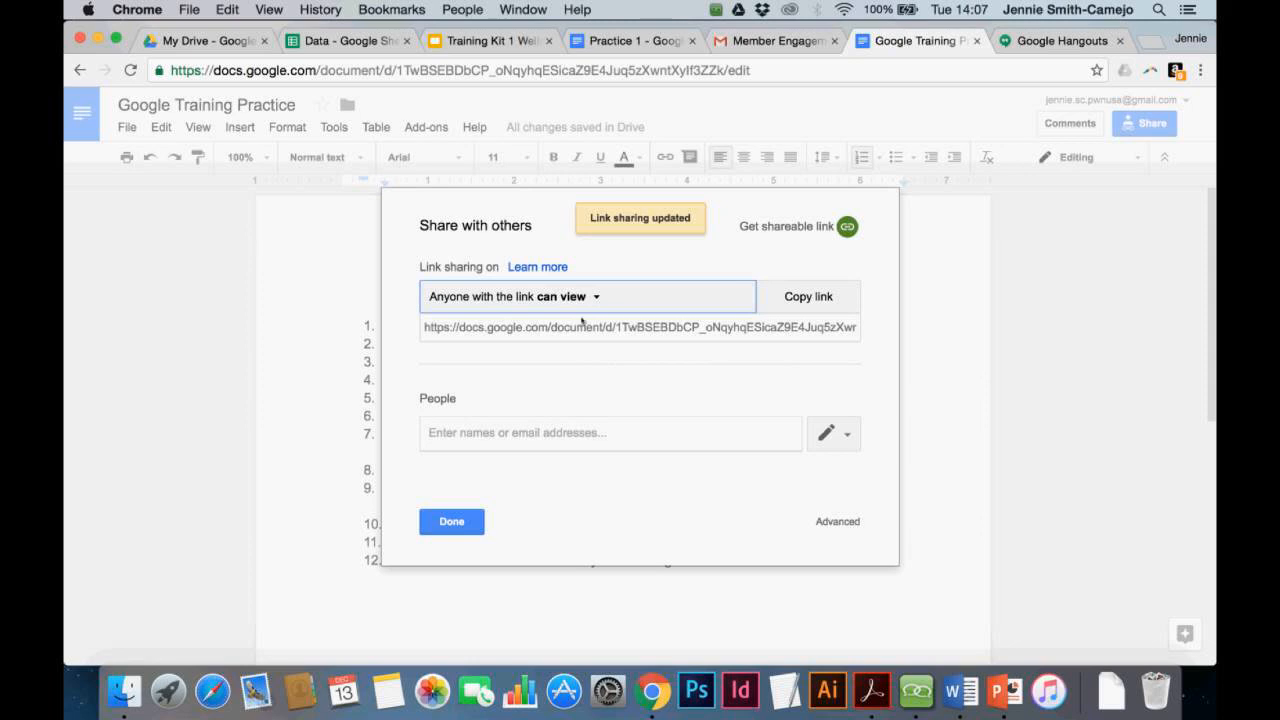
{"action": "left_click", "coordinate": [806, 300]}
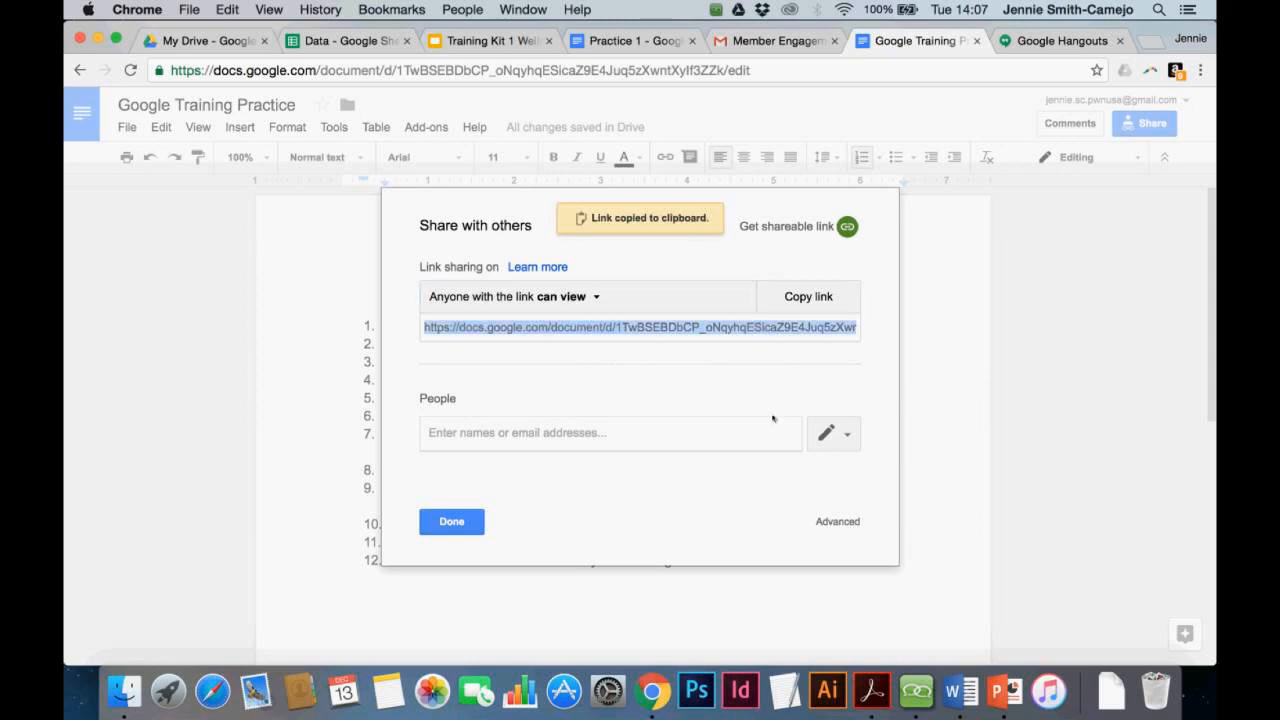
{"action": "left_click", "coordinate": [916, 690]}
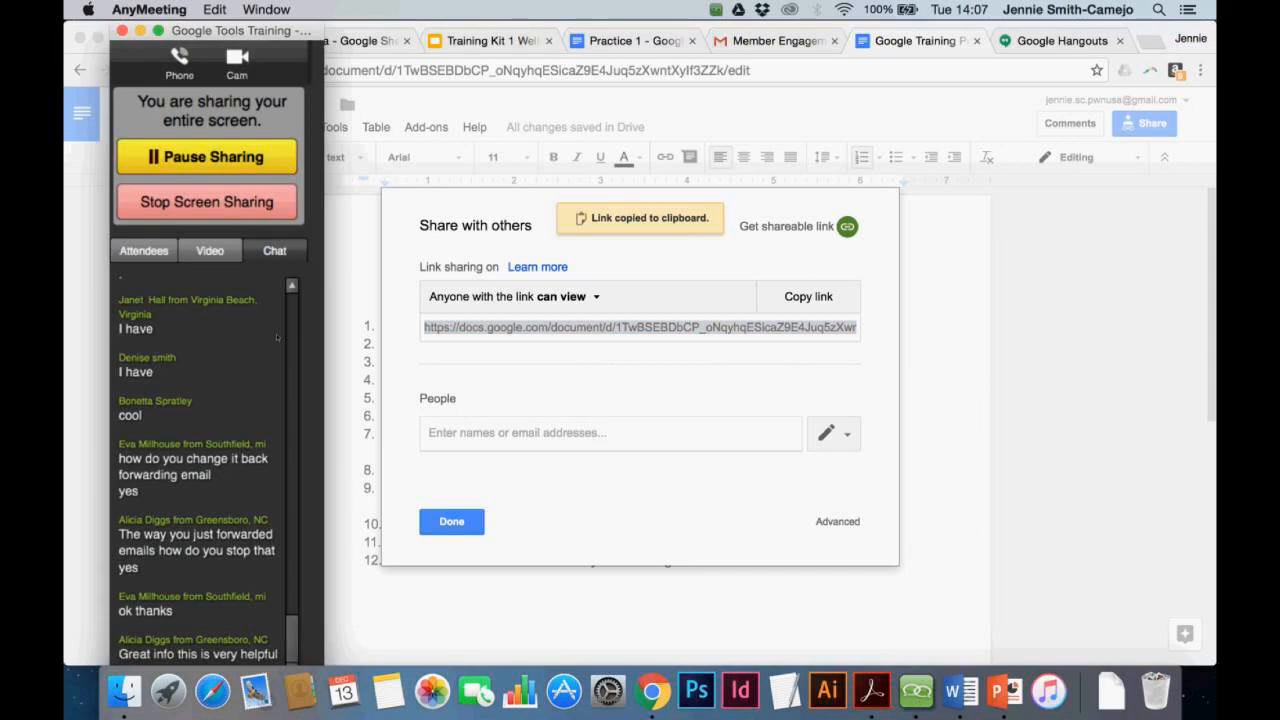
Post the copied document link in the AnyMeeting chat and close the sharing dialog
{"action": "left_click", "coordinate": [294, 382]}
{"action": "left_click_drag", "start_coordinate": [293, 597], "coordinate": [297, 658]}
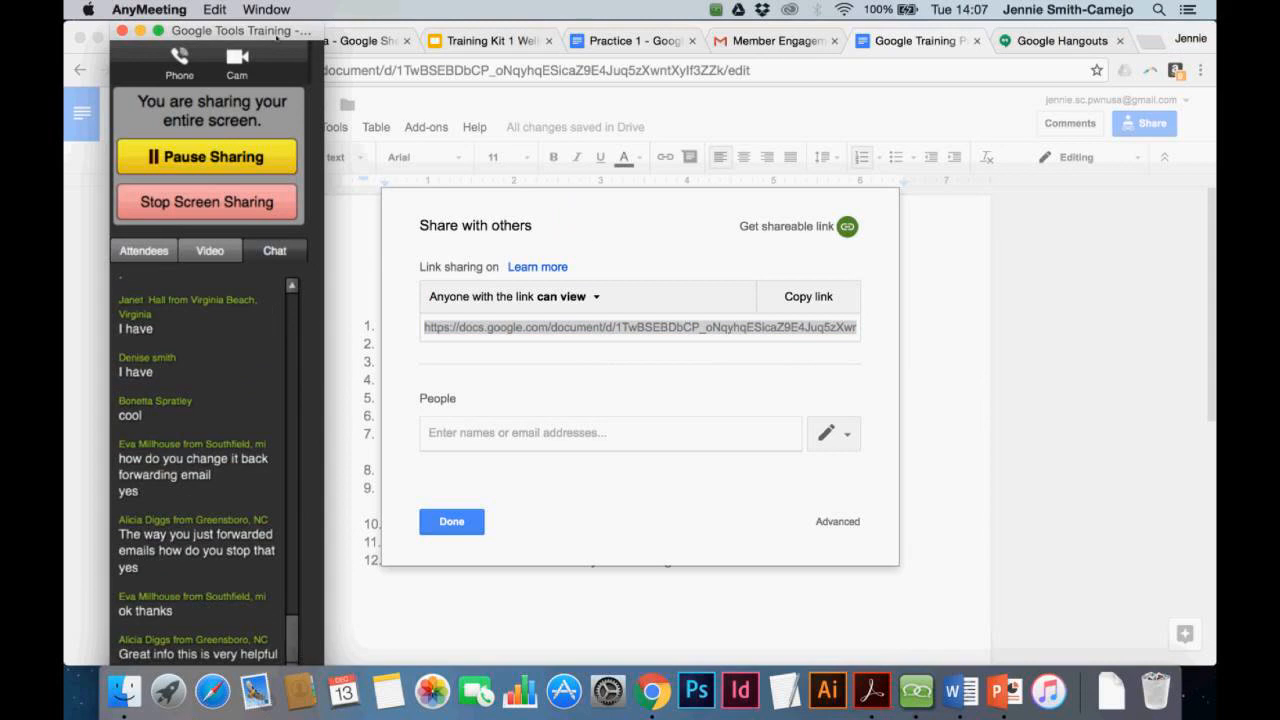
{"action": "left_click_drag", "start_coordinate": [277, 32], "coordinate": [257, 8]}
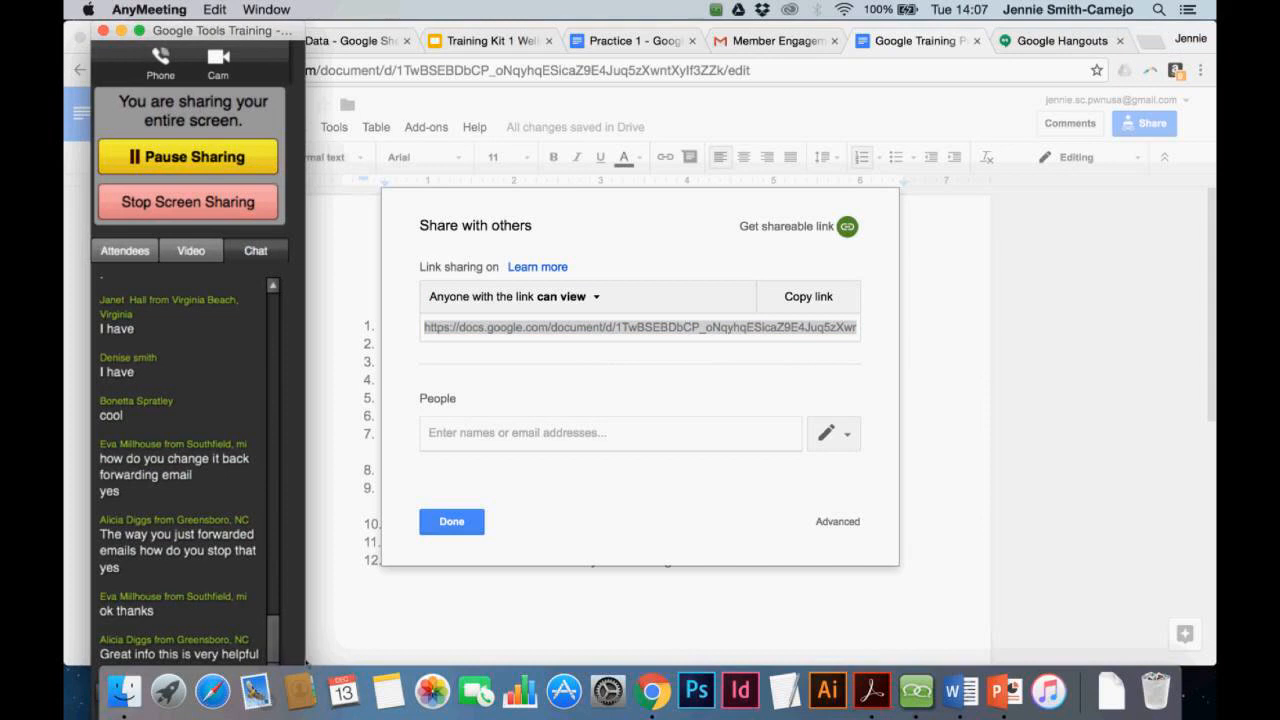
{"action": "left_click_drag", "start_coordinate": [307, 661], "coordinate": [249, 651]}
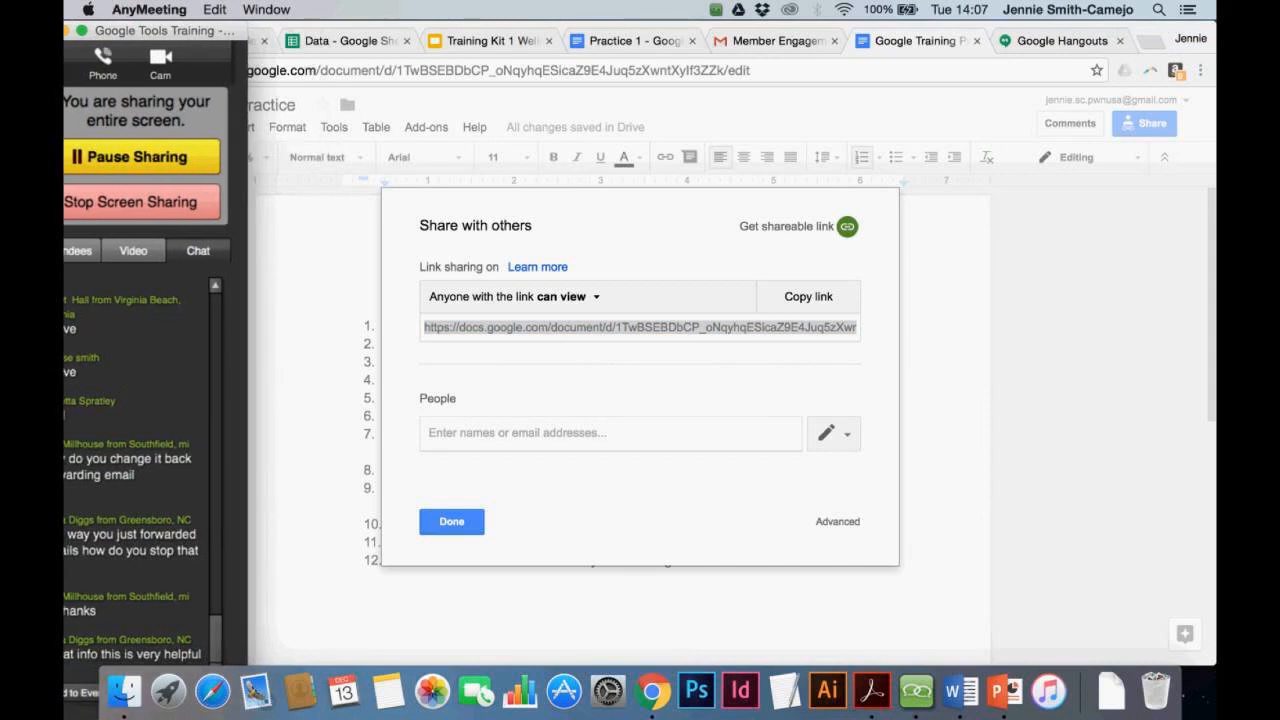
{"action": "key", "text": "Return"}
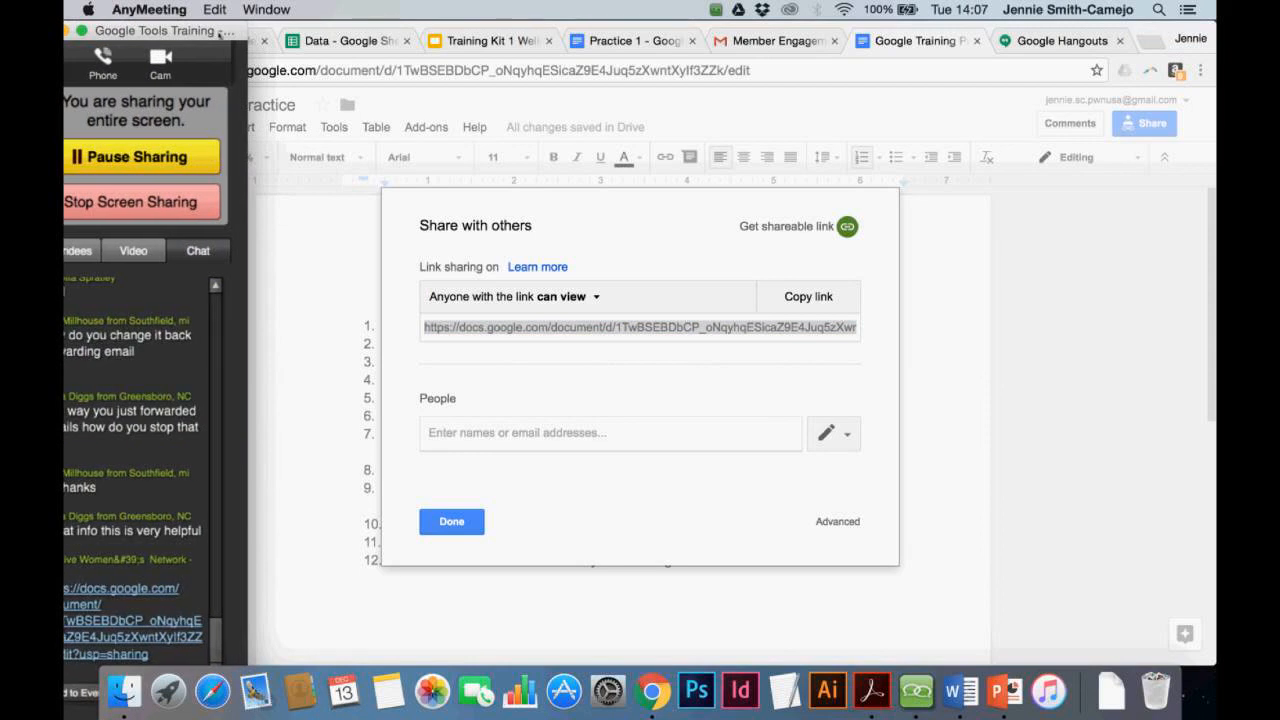
{"action": "left_click_drag", "start_coordinate": [220, 30], "coordinate": [318, 5]}
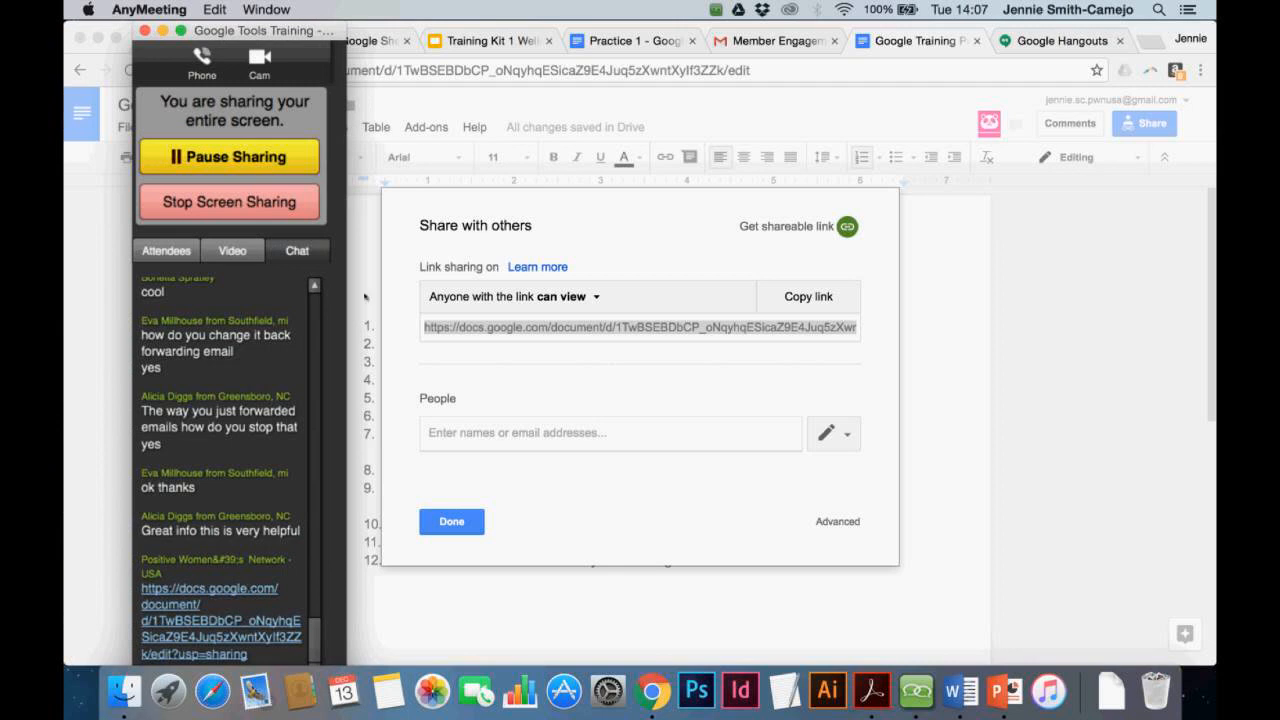
{"action": "left_click", "coordinate": [472, 525]}
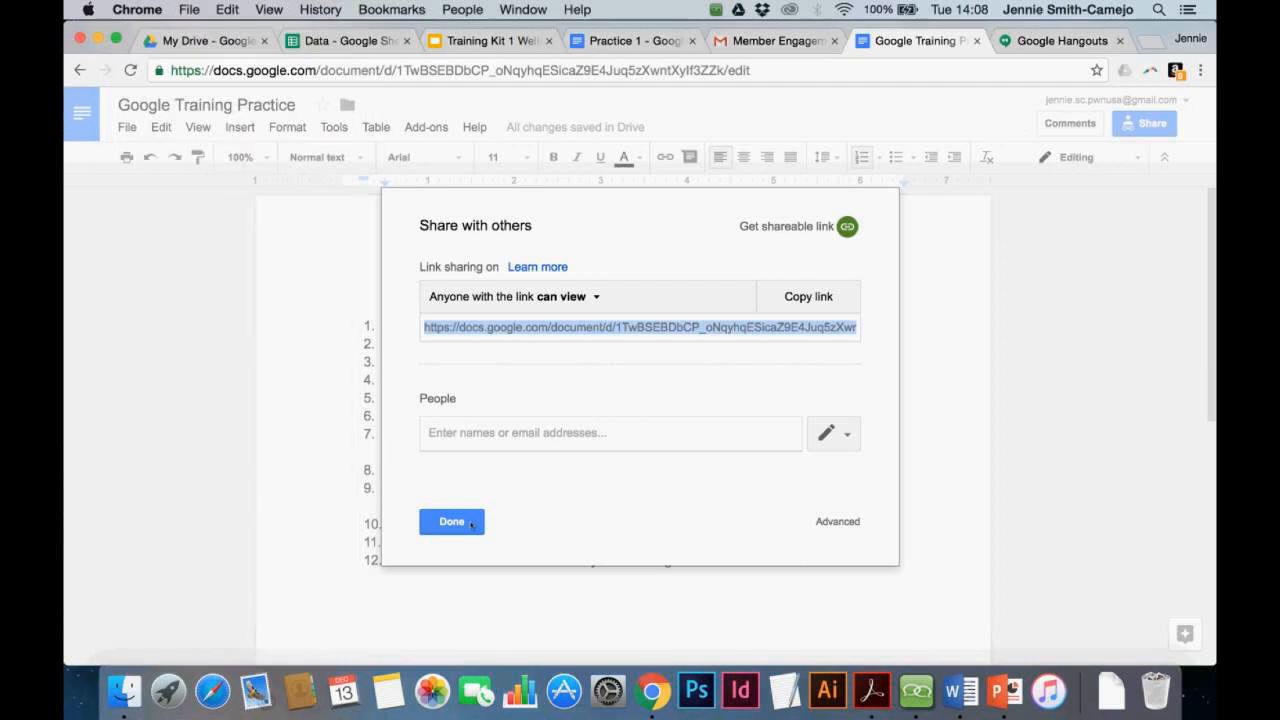
{"action": "left_click", "coordinate": [472, 525]}
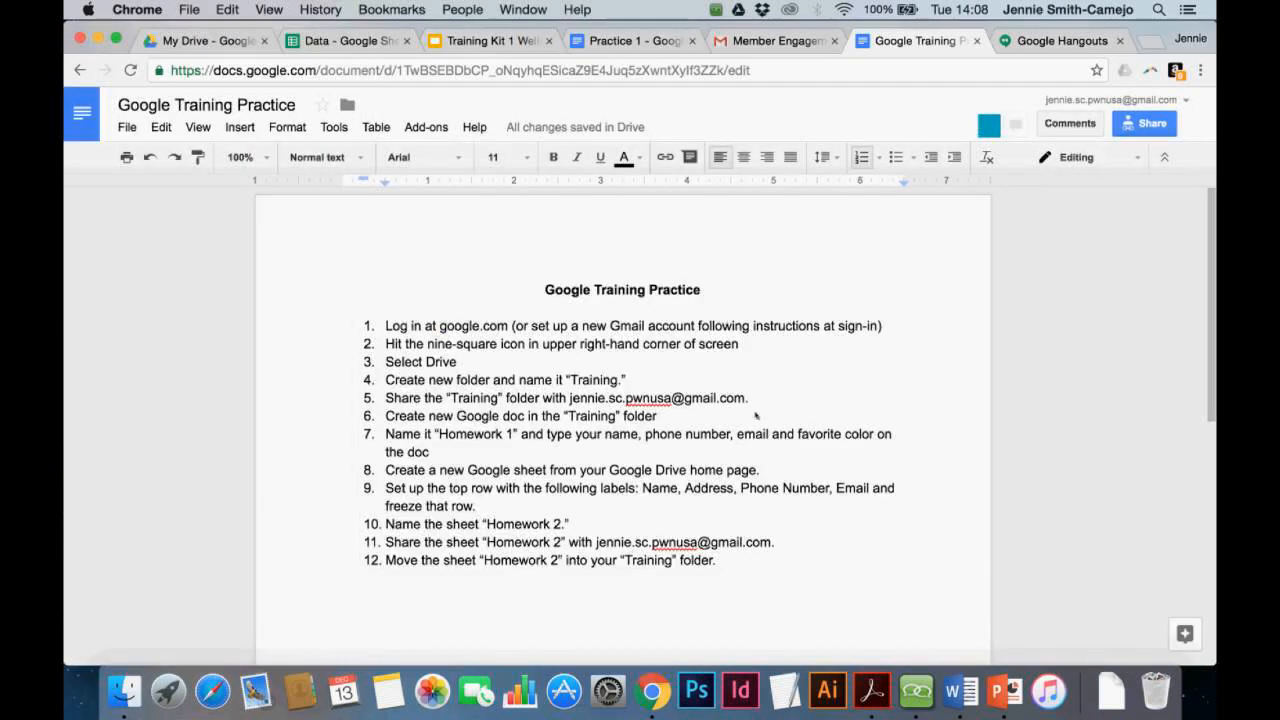
Bring the AnyMeeting panel forward to follow chat replies, nudging it slightly left
{"action": "left_click", "coordinate": [915, 690]}
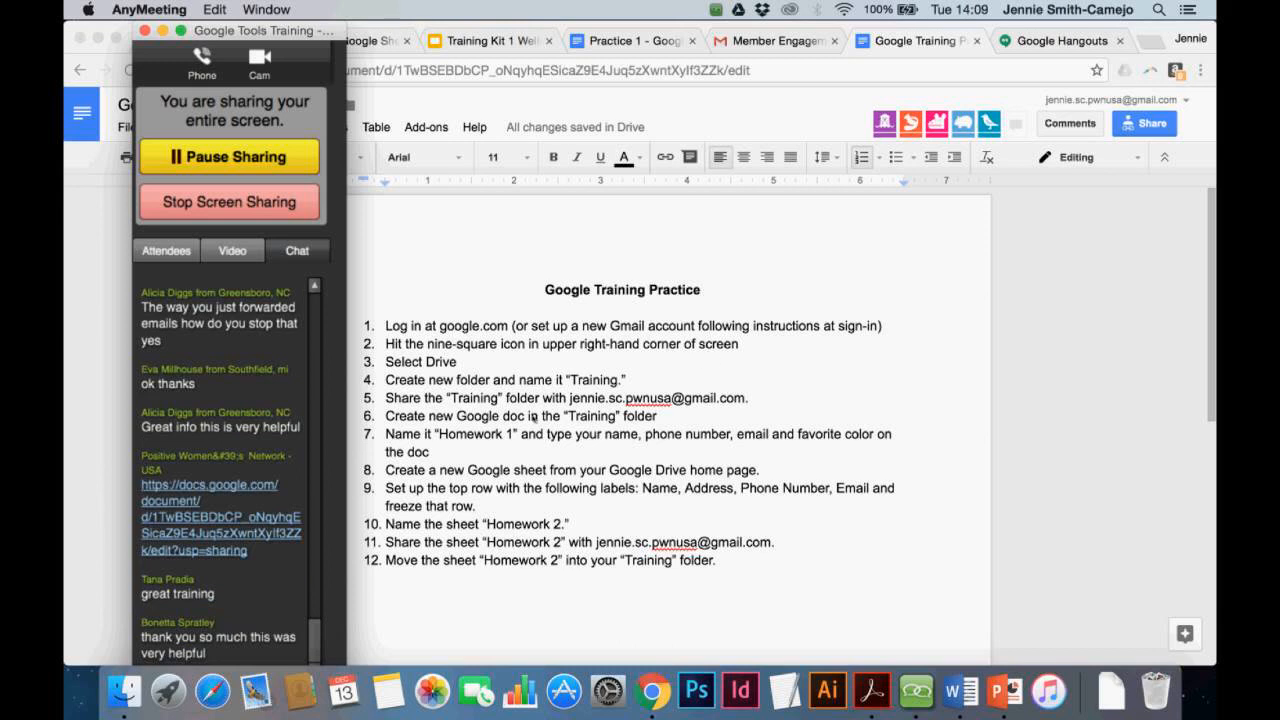
{"action": "scroll", "coordinate": [533, 416], "scroll_direction": "down", "scroll_amount": 3}
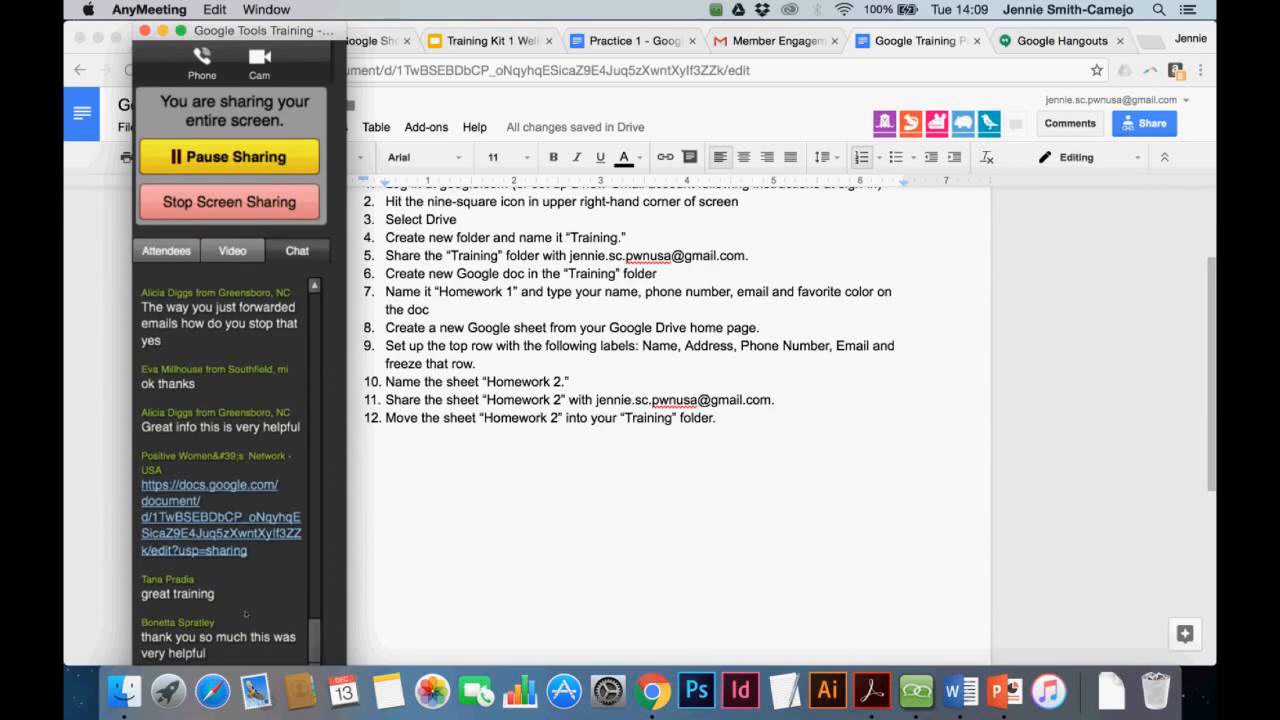
{"action": "left_click_drag", "start_coordinate": [296, 32], "coordinate": [278, 32]}
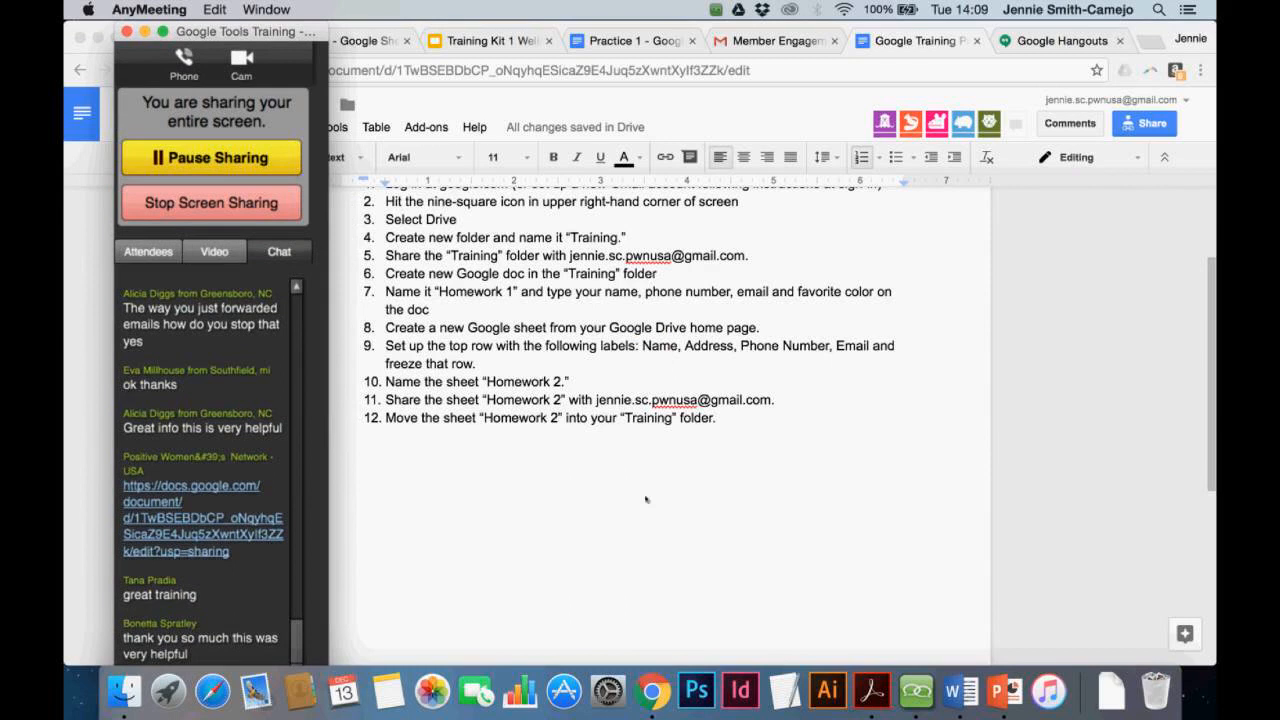
{"action": "scroll", "coordinate": [646, 499], "scroll_direction": "up", "scroll_amount": 3}
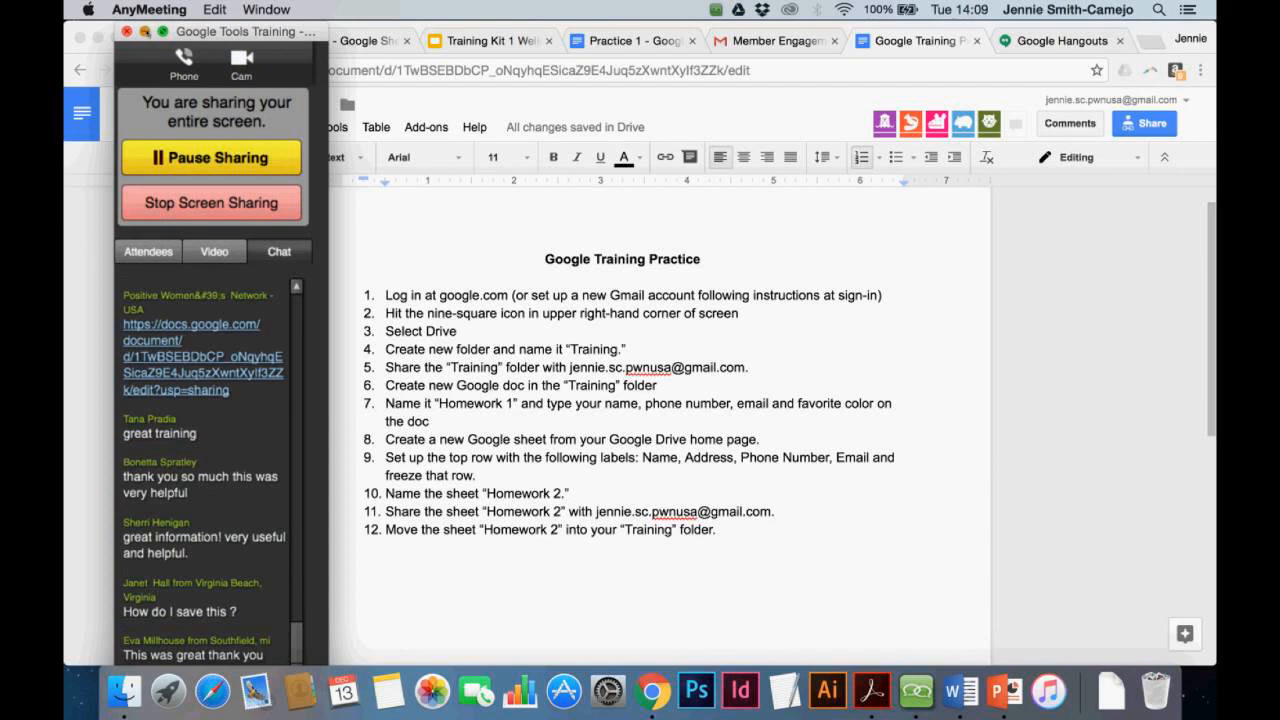
Move 'WAD 2016 Events in the Regions' from Shared with me into My Drive
{"action": "left_click", "coordinate": [144, 31]}
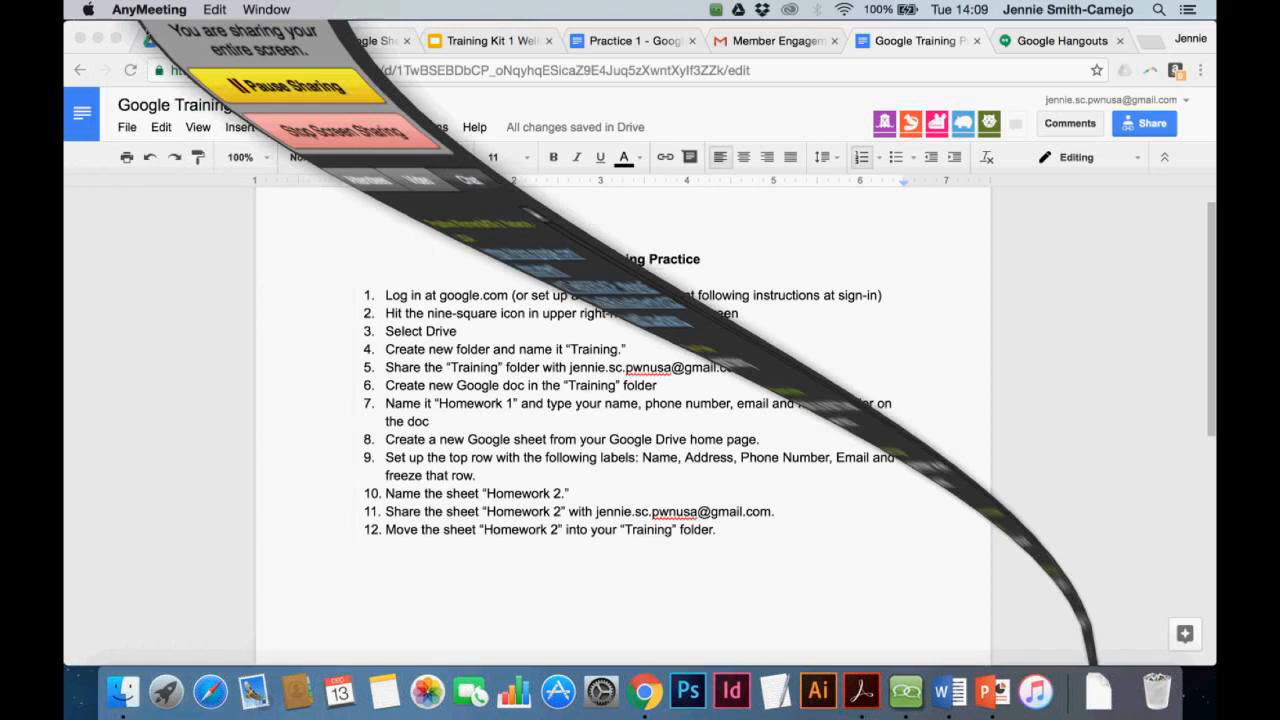
{"action": "left_click", "coordinate": [200, 41]}
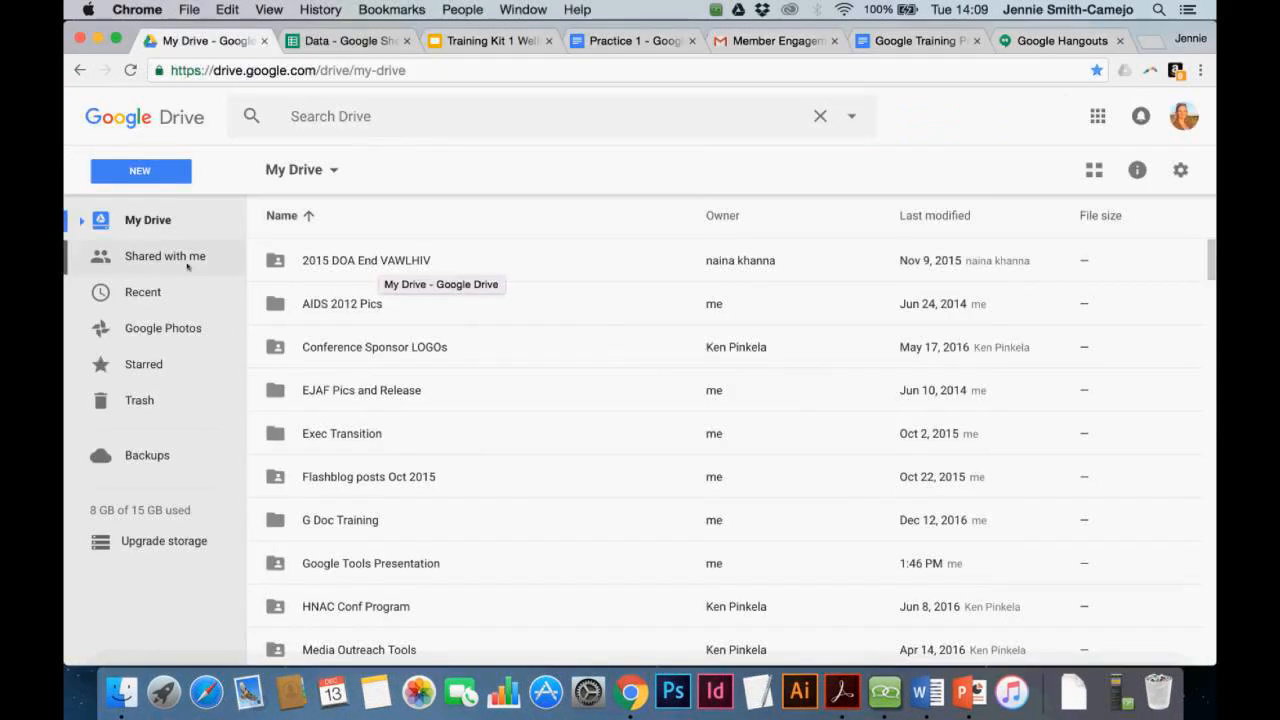
{"action": "left_click", "coordinate": [187, 266]}
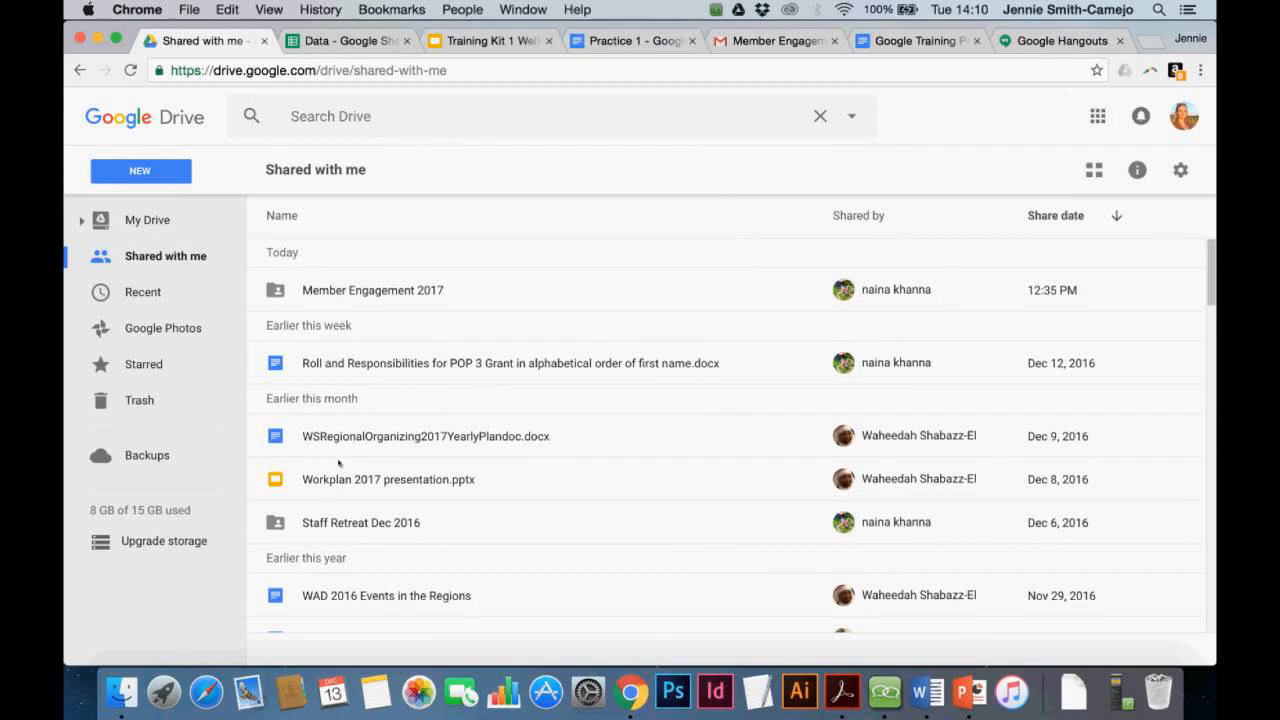
{"action": "scroll", "coordinate": [338, 463], "scroll_direction": "down", "scroll_amount": 1}
{"action": "scroll", "coordinate": [338, 463], "scroll_direction": "down", "scroll_amount": 3}
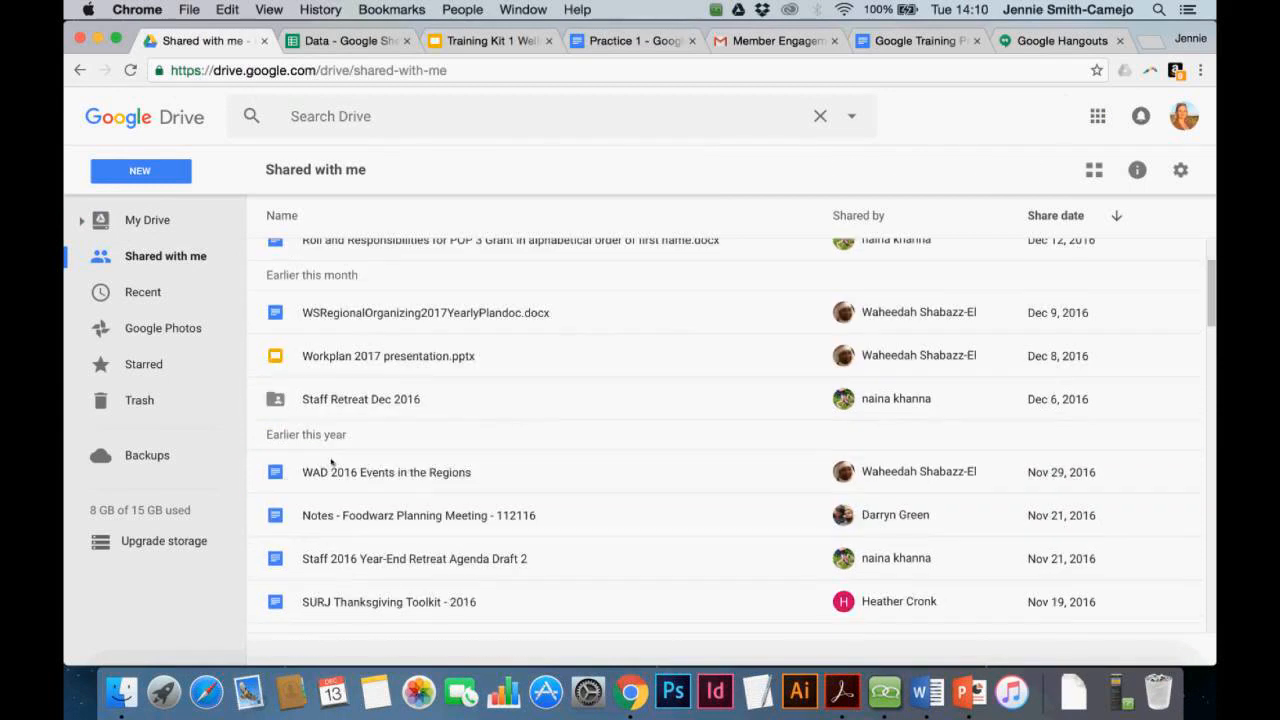
{"action": "left_click", "coordinate": [360, 472]}
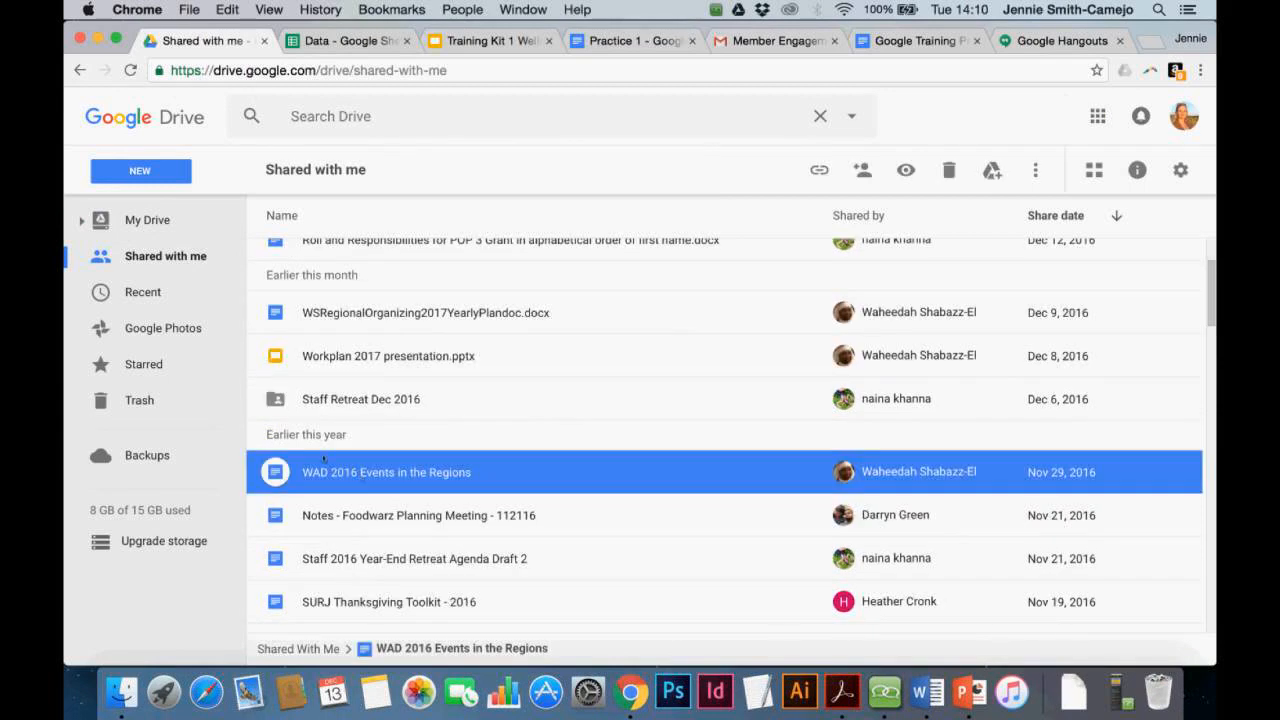
{"action": "left_click_drag", "start_coordinate": [323, 458], "coordinate": [87, 210]}
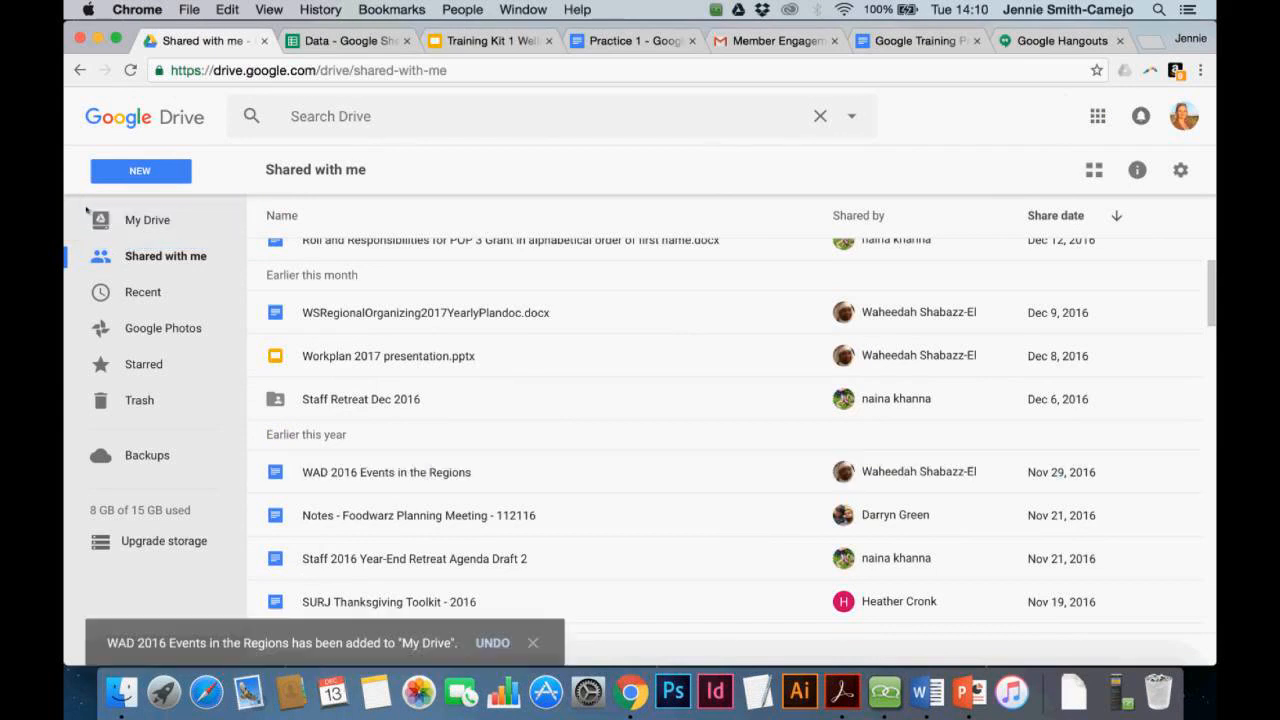
Find and select 'WAD 2016 Events in the Regions' in My Drive
{"action": "left_click", "coordinate": [148, 220]}
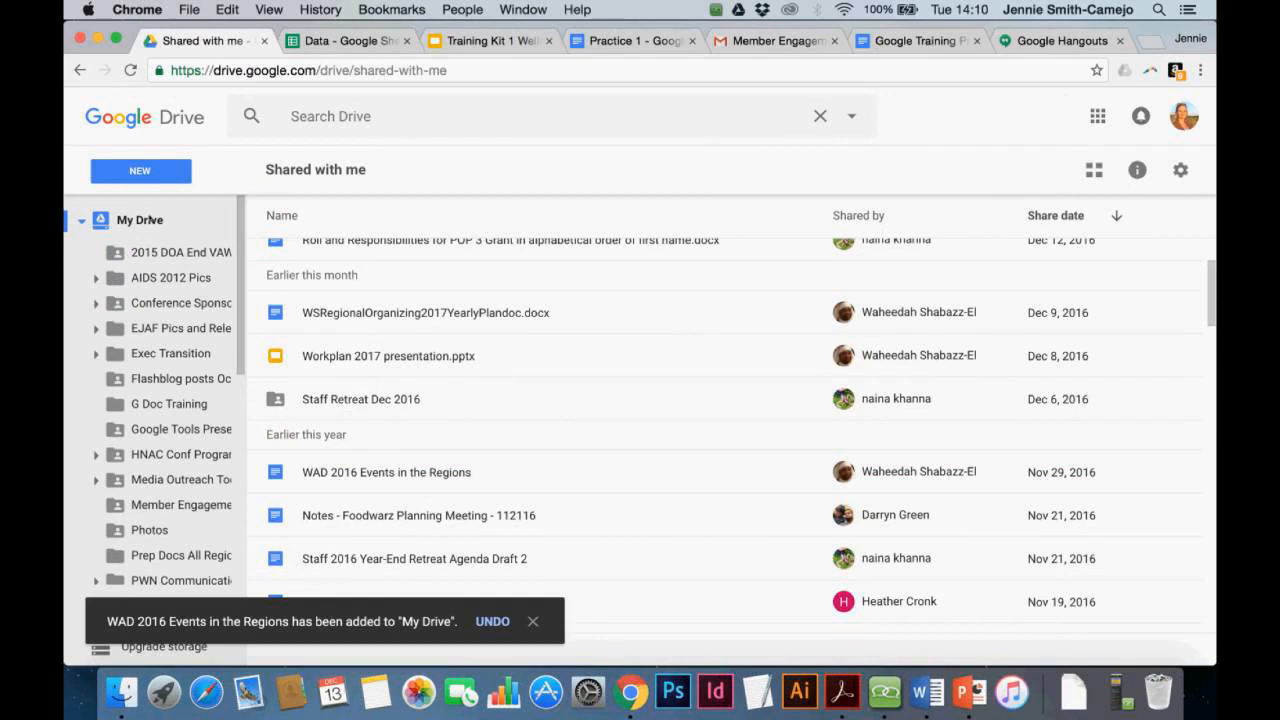
{"action": "scroll", "coordinate": [510, 553], "scroll_direction": "down", "scroll_amount": 10}
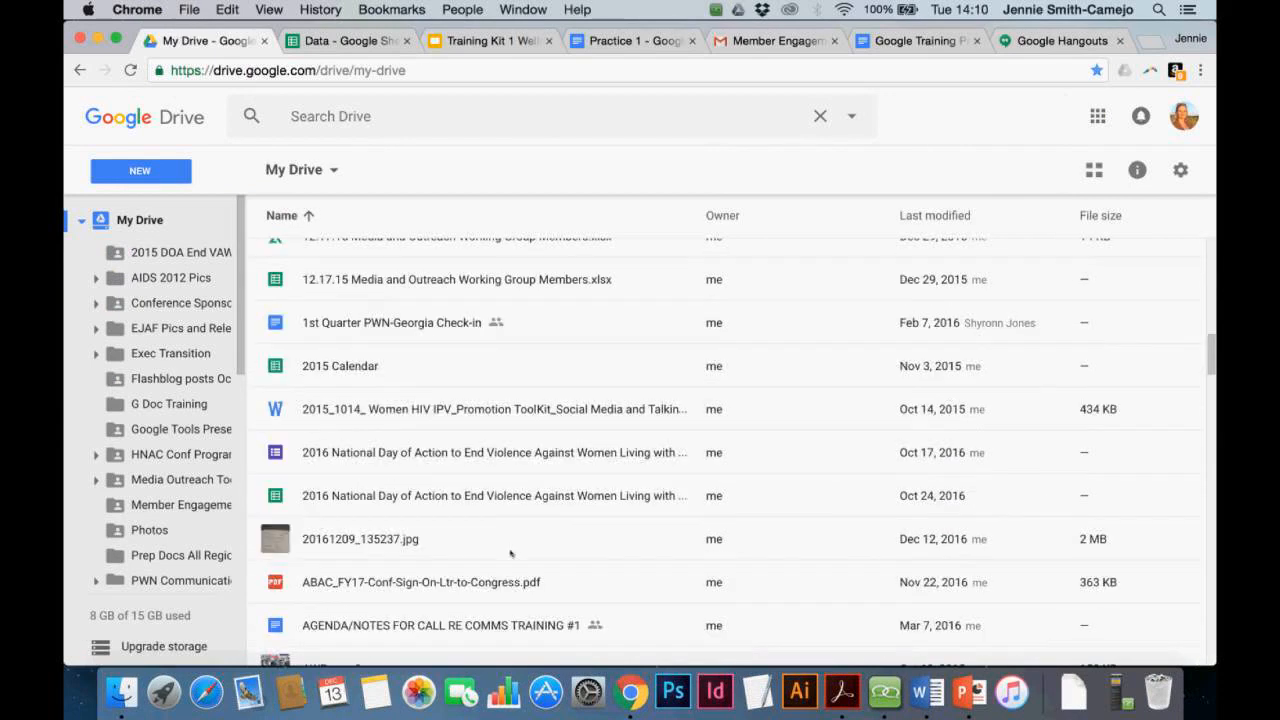
{"action": "scroll", "coordinate": [510, 553], "scroll_direction": "down", "scroll_amount": 15}
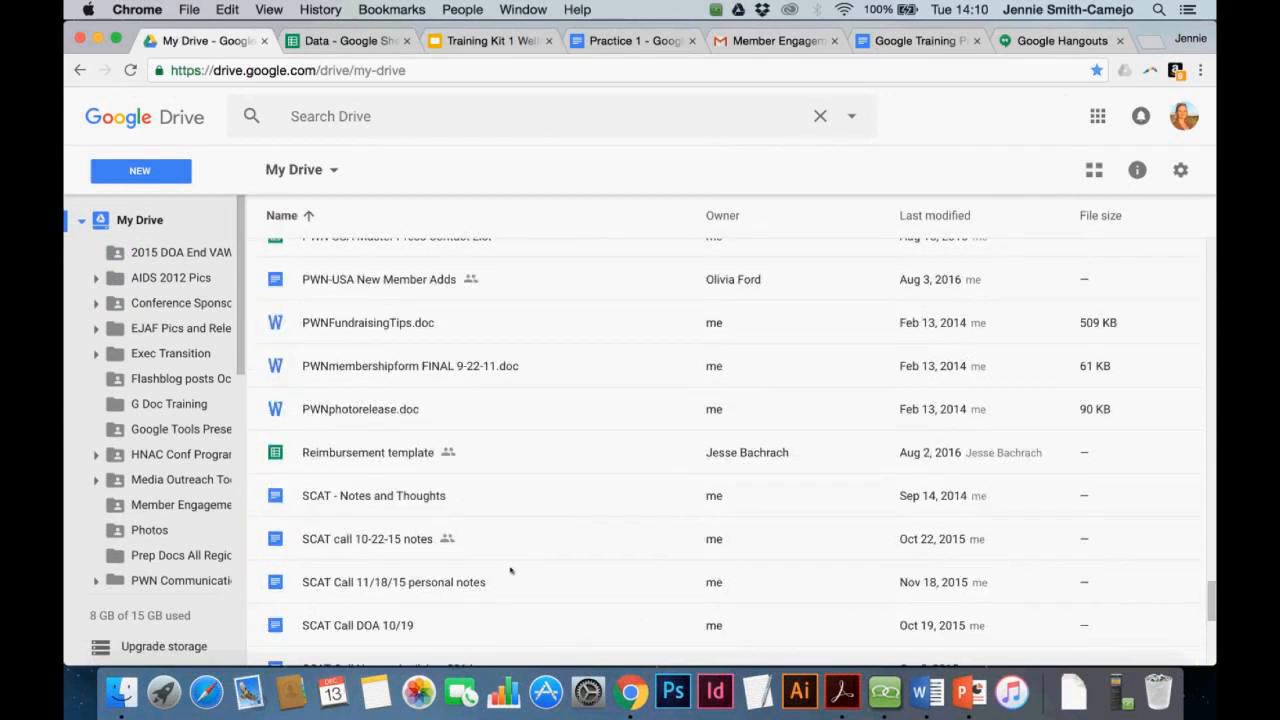
{"action": "scroll", "coordinate": [510, 570], "scroll_direction": "down", "scroll_amount": 10}
{"action": "scroll", "coordinate": [510, 570], "scroll_direction": "up", "scroll_amount": 3}
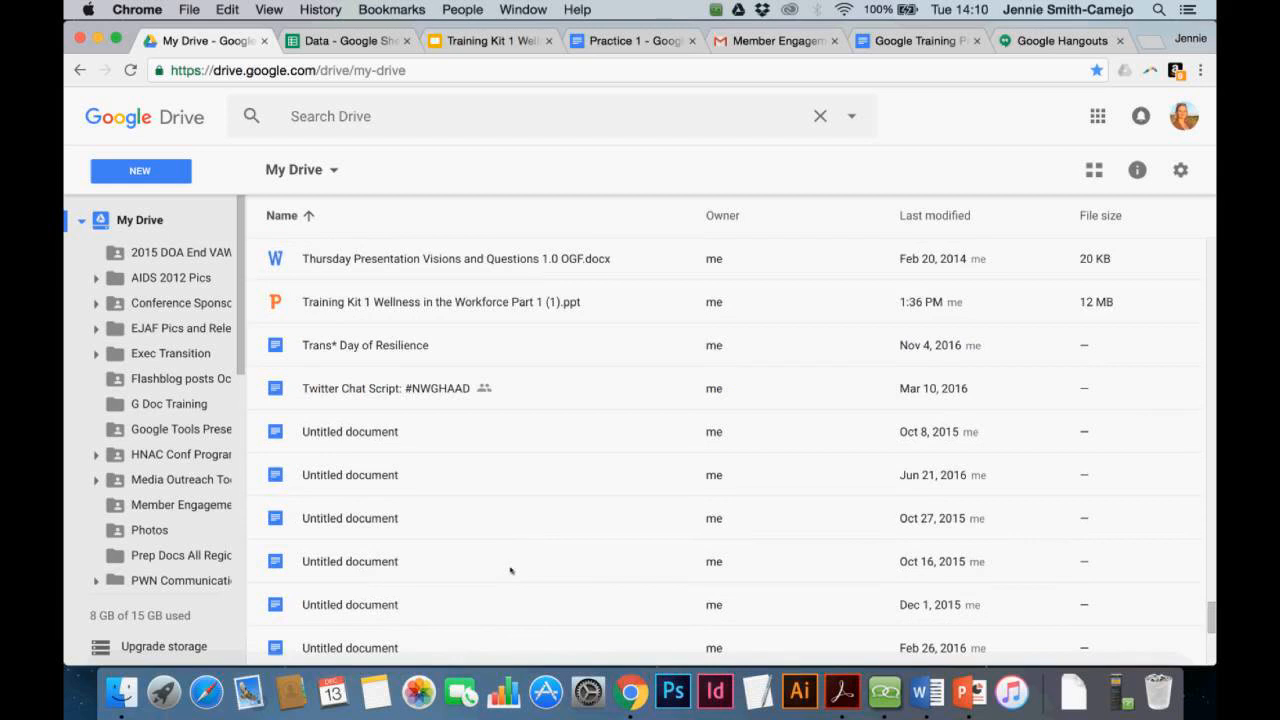
{"action": "scroll", "coordinate": [510, 570], "scroll_direction": "down", "scroll_amount": 3}
{"action": "scroll", "coordinate": [510, 570], "scroll_direction": "down", "scroll_amount": 3}
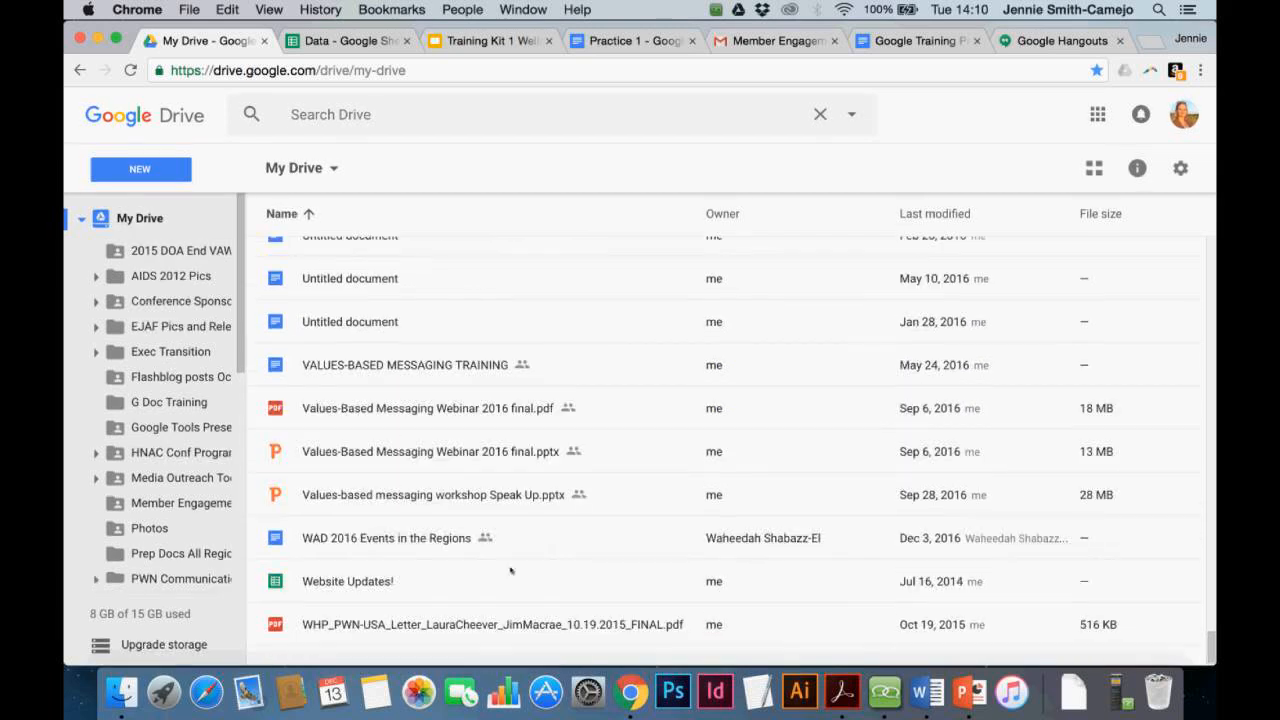
{"action": "left_click", "coordinate": [452, 550]}
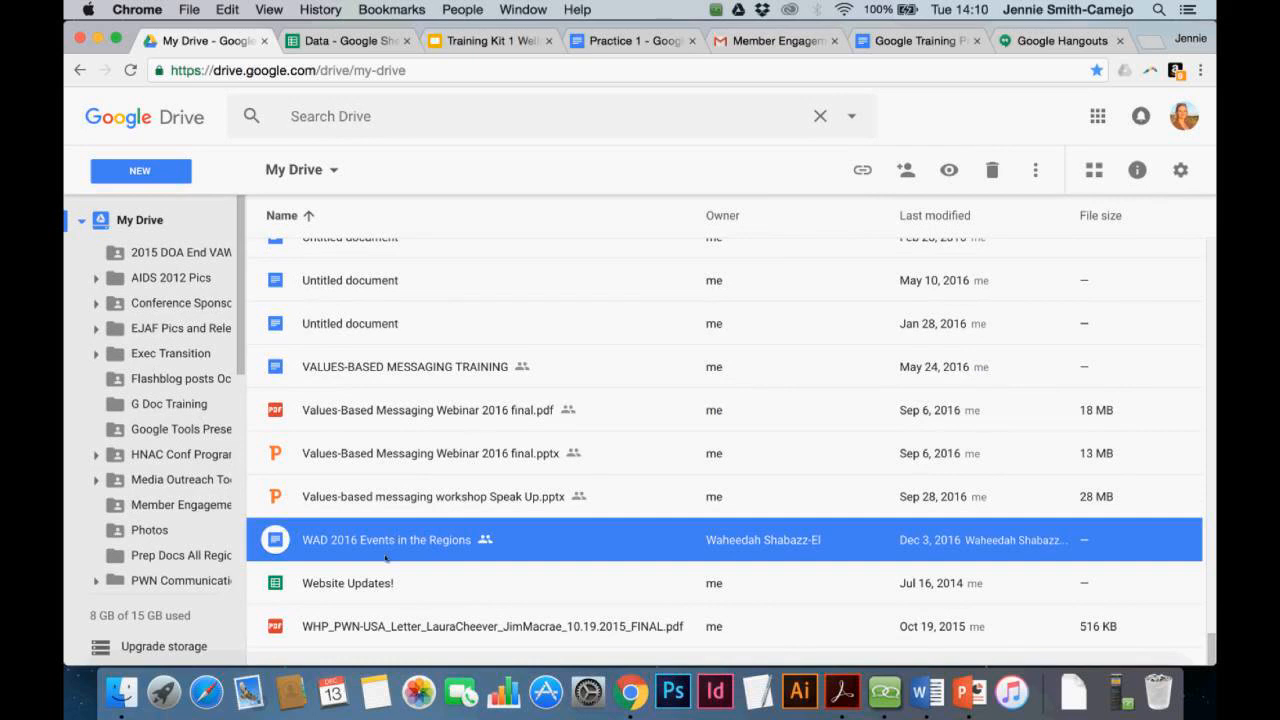
Move the file into the 'Google Tools Presentation' folder, accepting sharing with its members
{"action": "left_click_drag", "start_coordinate": [385, 541], "coordinate": [117, 428]}
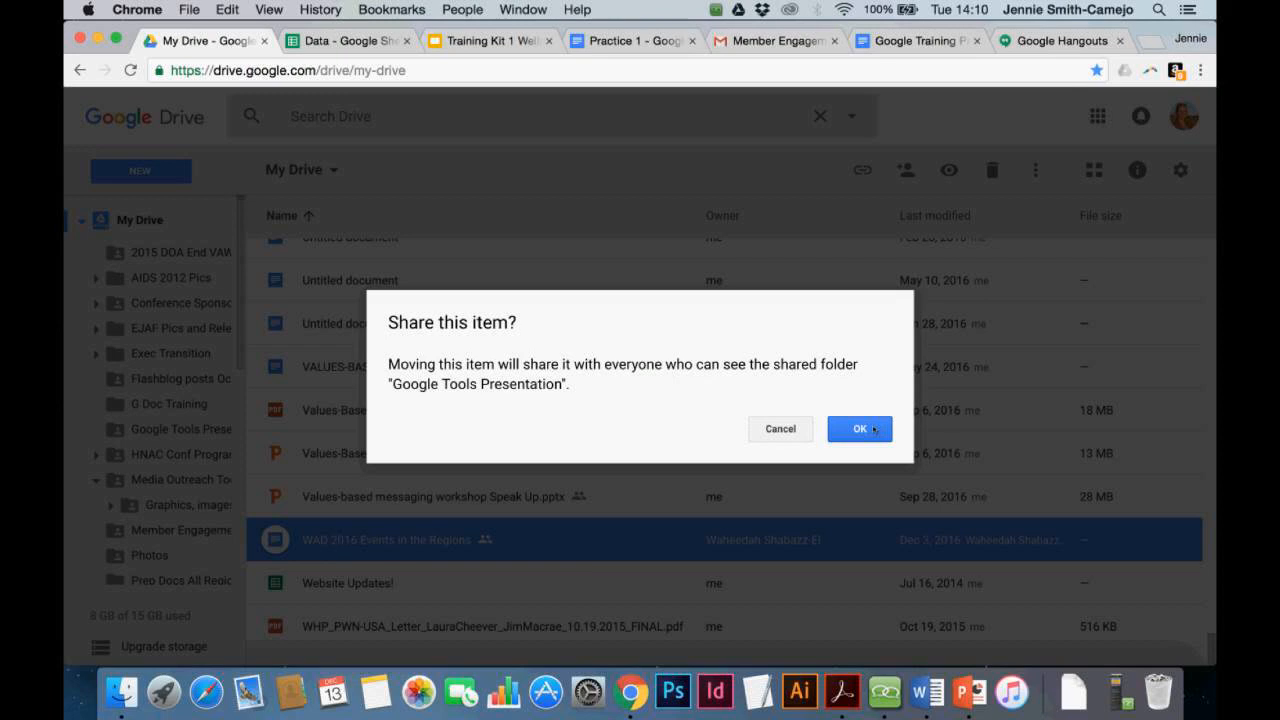
{"action": "left_click", "coordinate": [874, 430]}
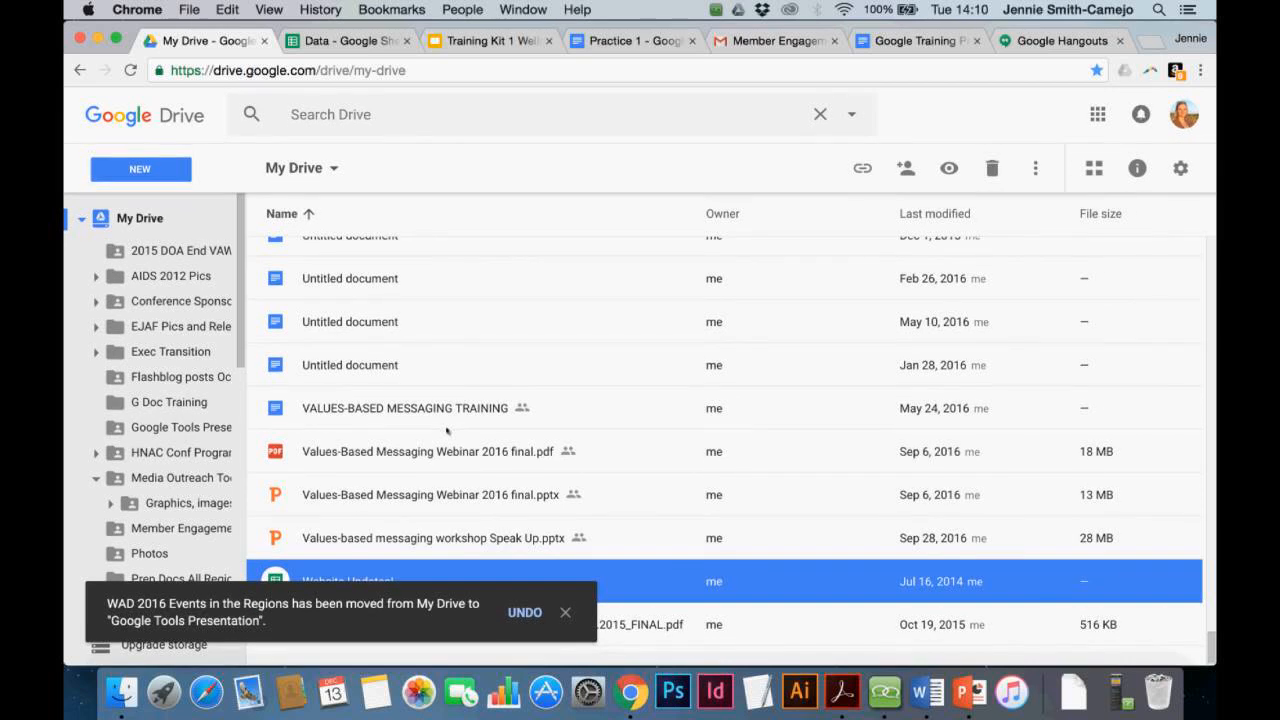
{"action": "scroll", "coordinate": [447, 430], "scroll_direction": "up", "scroll_amount": 5}
{"action": "scroll", "coordinate": [183, 560], "scroll_direction": "down", "scroll_amount": 5}
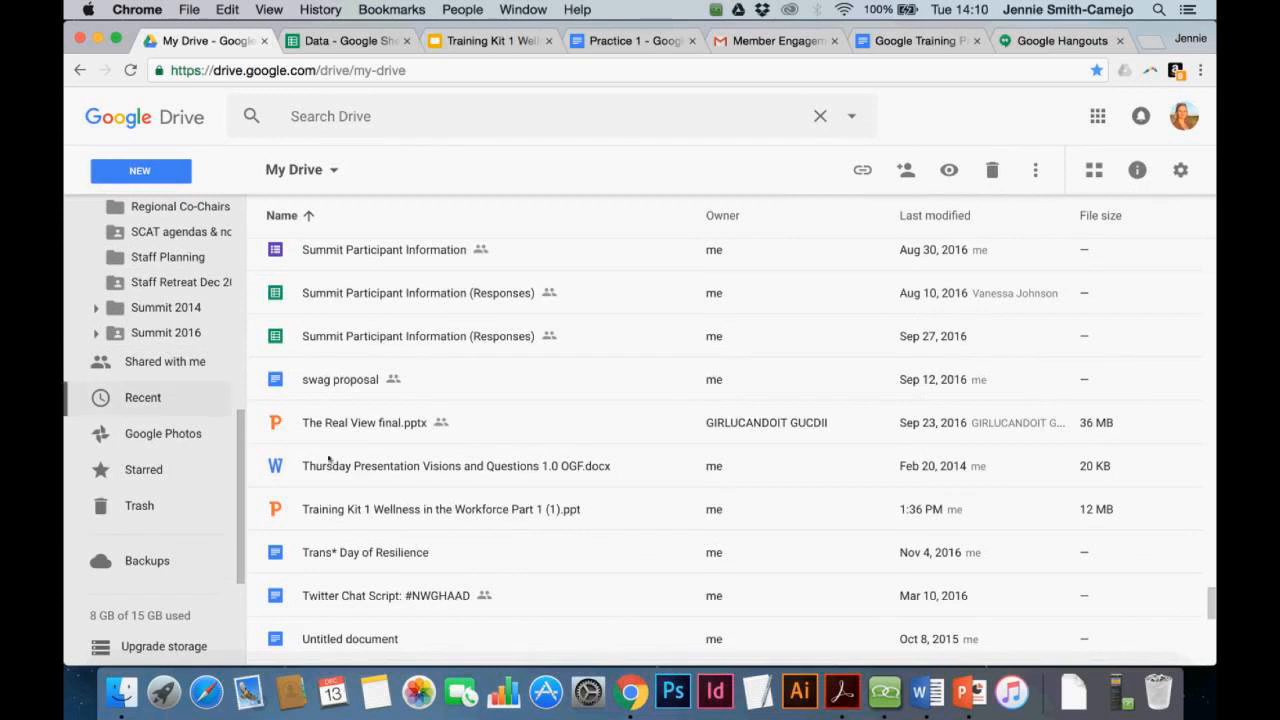
{"action": "scroll", "coordinate": [395, 508], "scroll_direction": "down", "scroll_amount": 5}
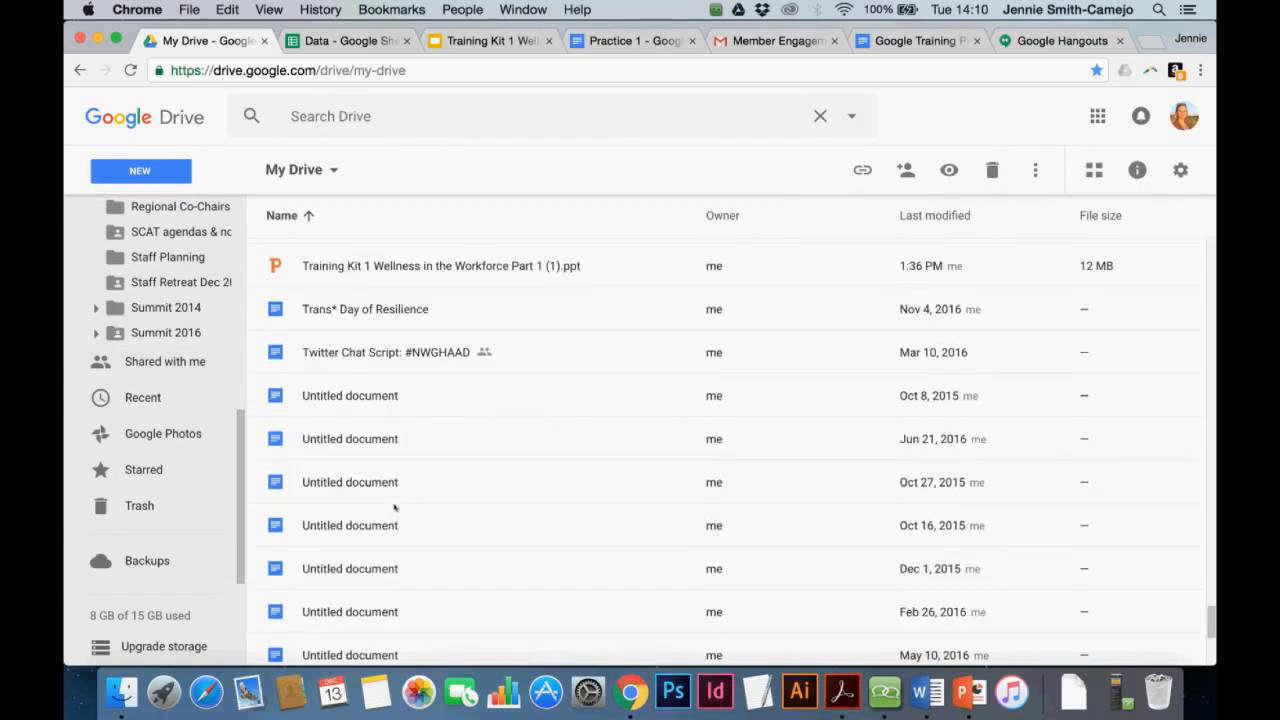
{"action": "scroll", "coordinate": [395, 508], "scroll_direction": "up", "scroll_amount": 10}
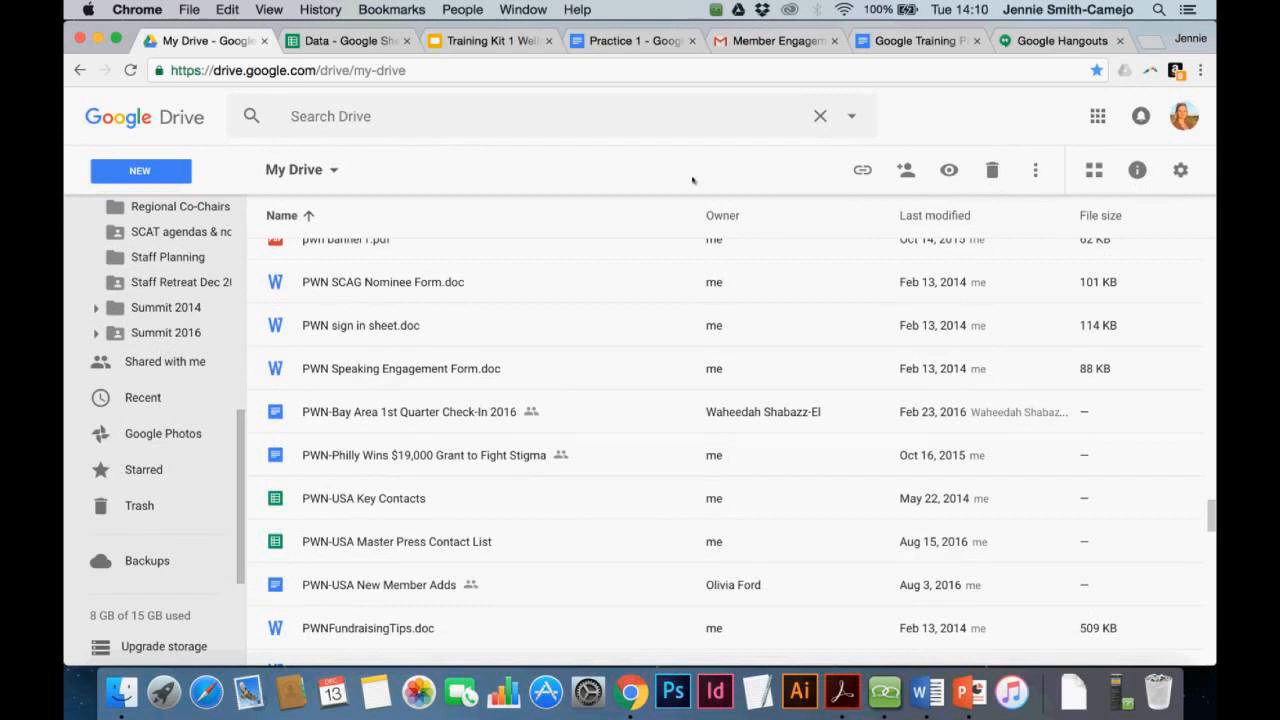
Download the Google Training Practice document as a Microsoft Word (.docx) file
{"action": "left_click", "coordinate": [923, 40]}
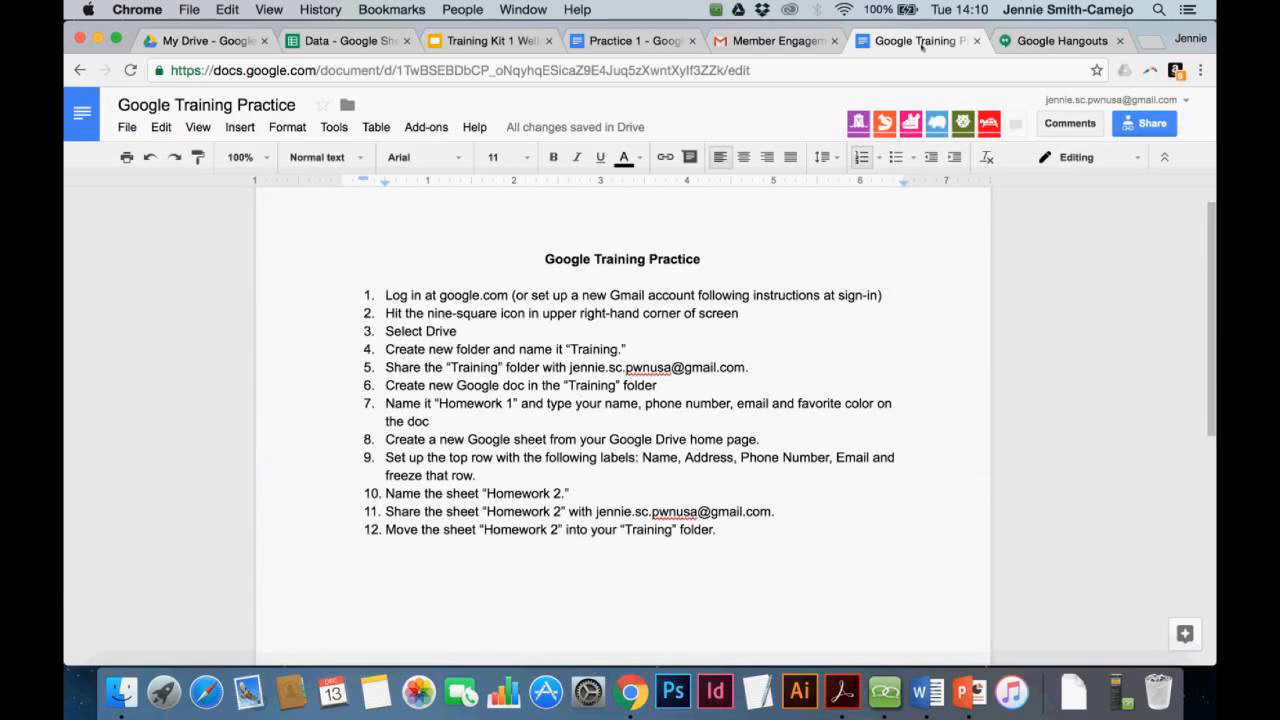
{"action": "left_click", "coordinate": [129, 128]}
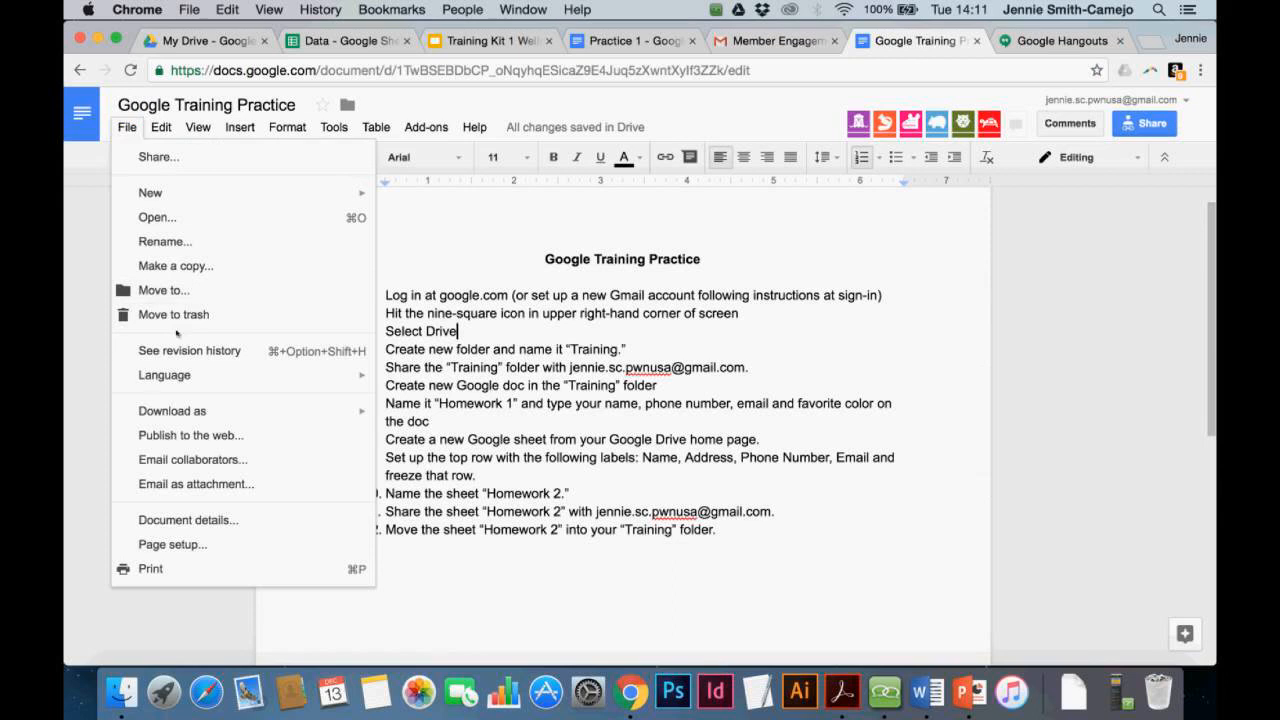
{"action": "mouse_move", "coordinate": [200, 418]}
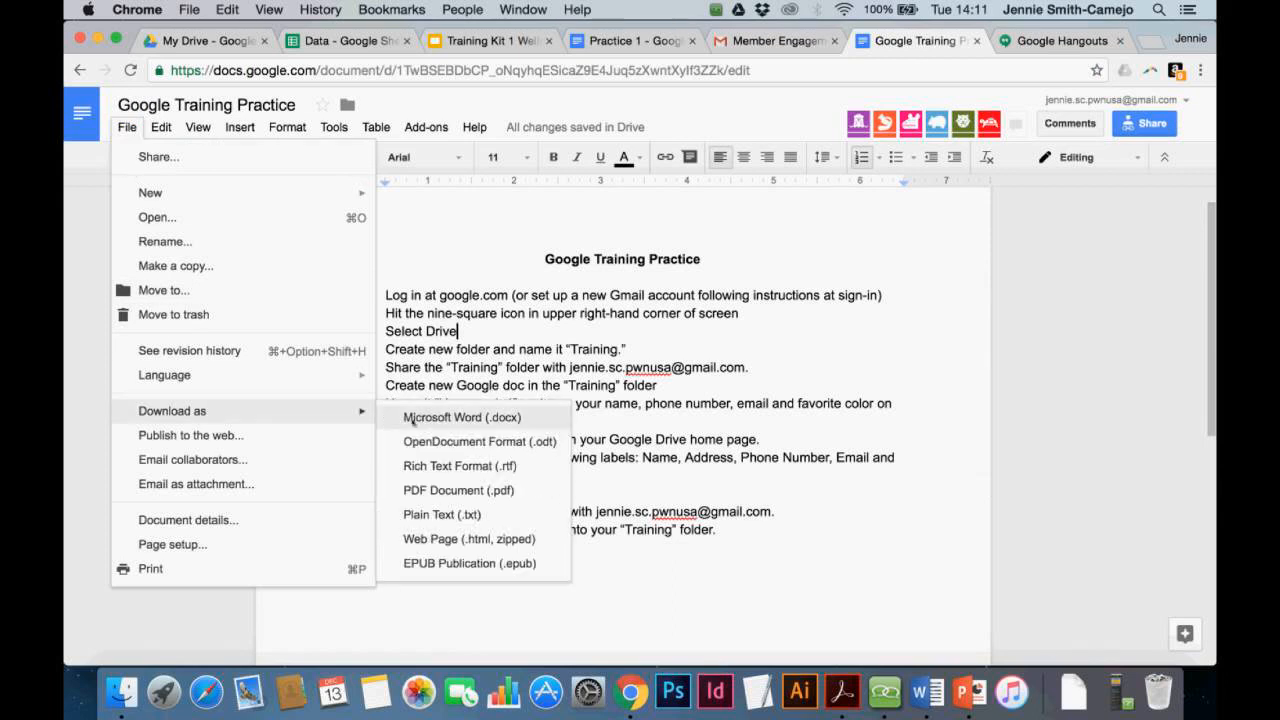
{"action": "left_click", "coordinate": [412, 418]}
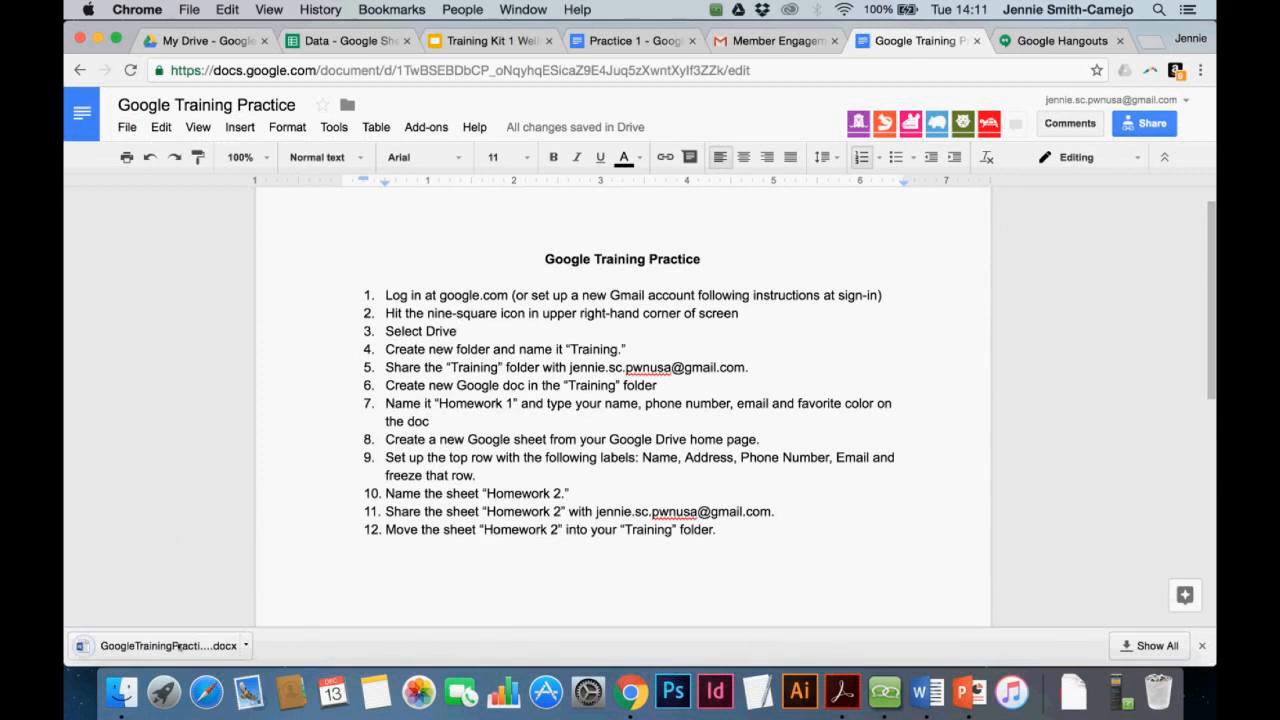
Open GoogleTrainingPractice.docx in Word to check it, then close it
{"action": "left_click", "coordinate": [180, 647]}
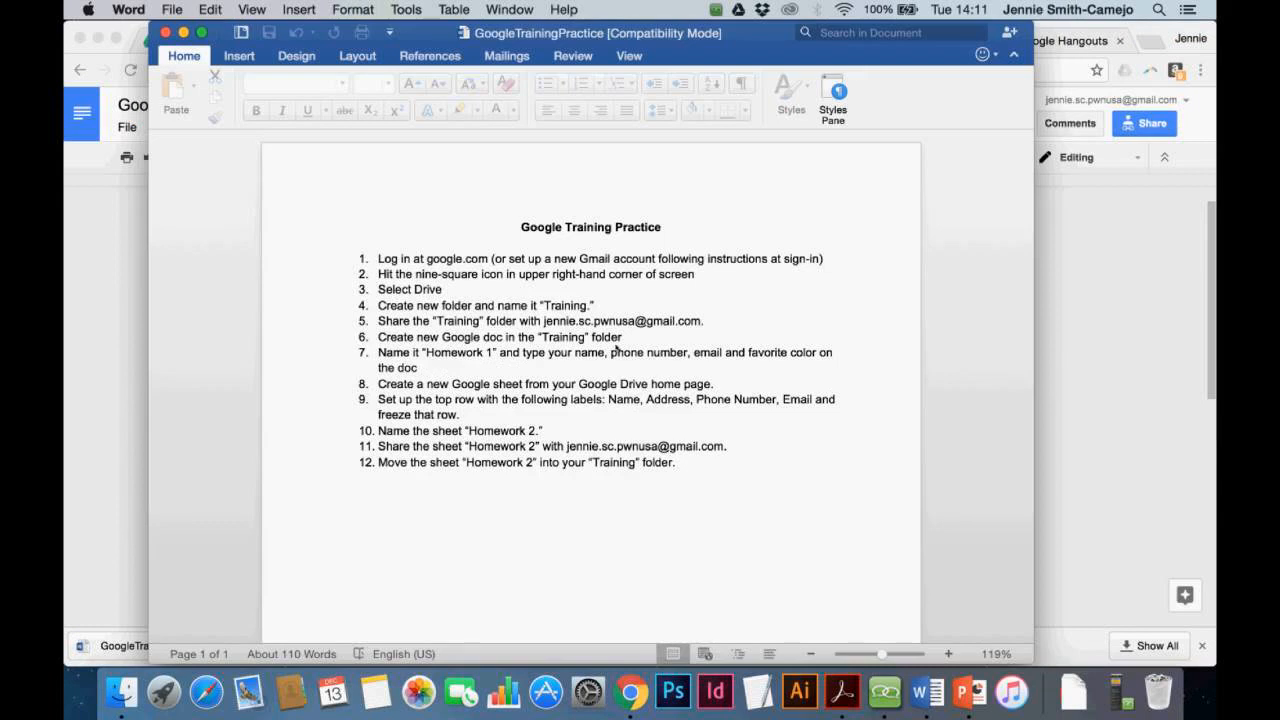
{"action": "left_click", "coordinate": [166, 34]}
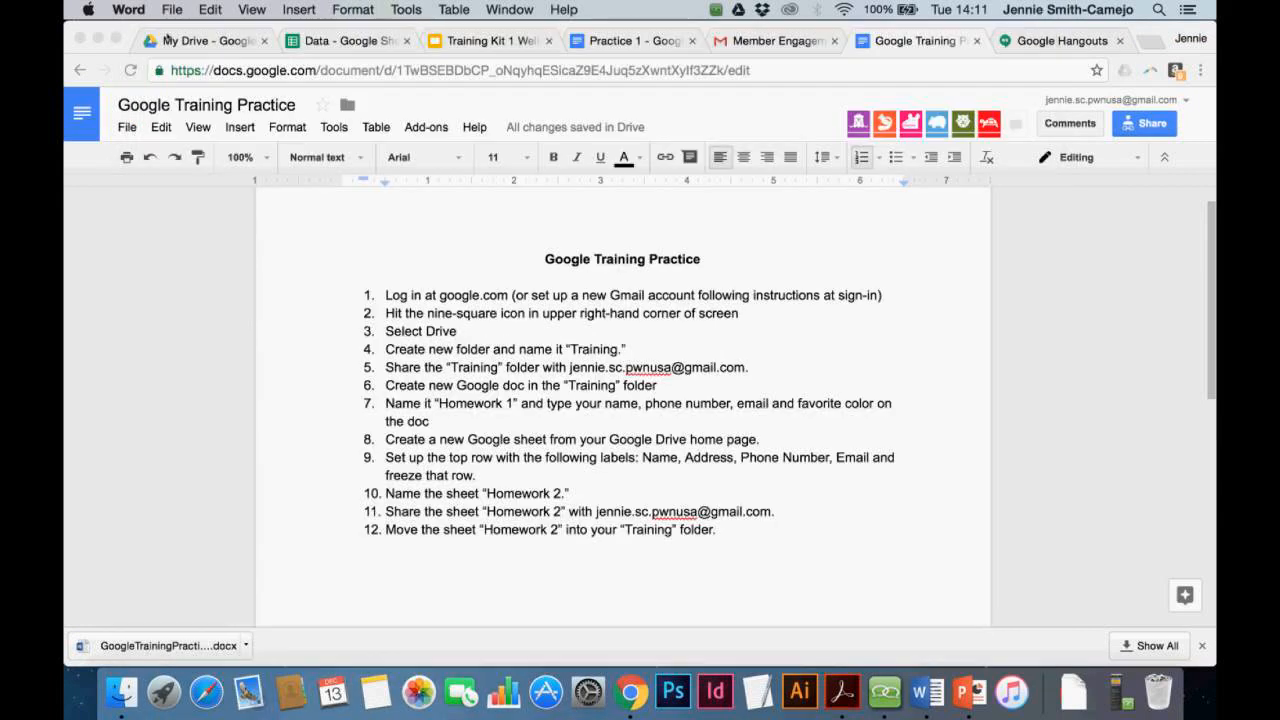
{"action": "left_click", "coordinate": [127, 127]}
Download the document as PDF Document (.pdf) and open GoogleTrainingPractice.pdf in the browser
{"action": "mouse_move", "coordinate": [250, 411]}
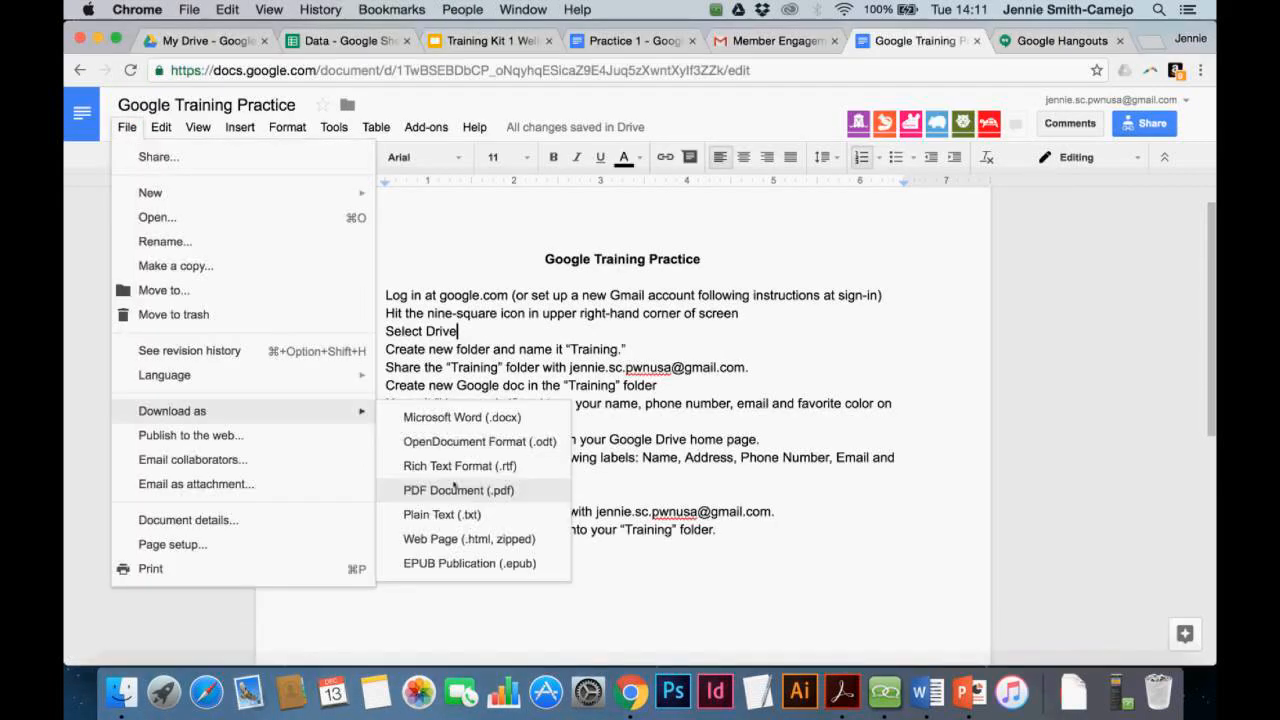
{"action": "left_click", "coordinate": [455, 489]}
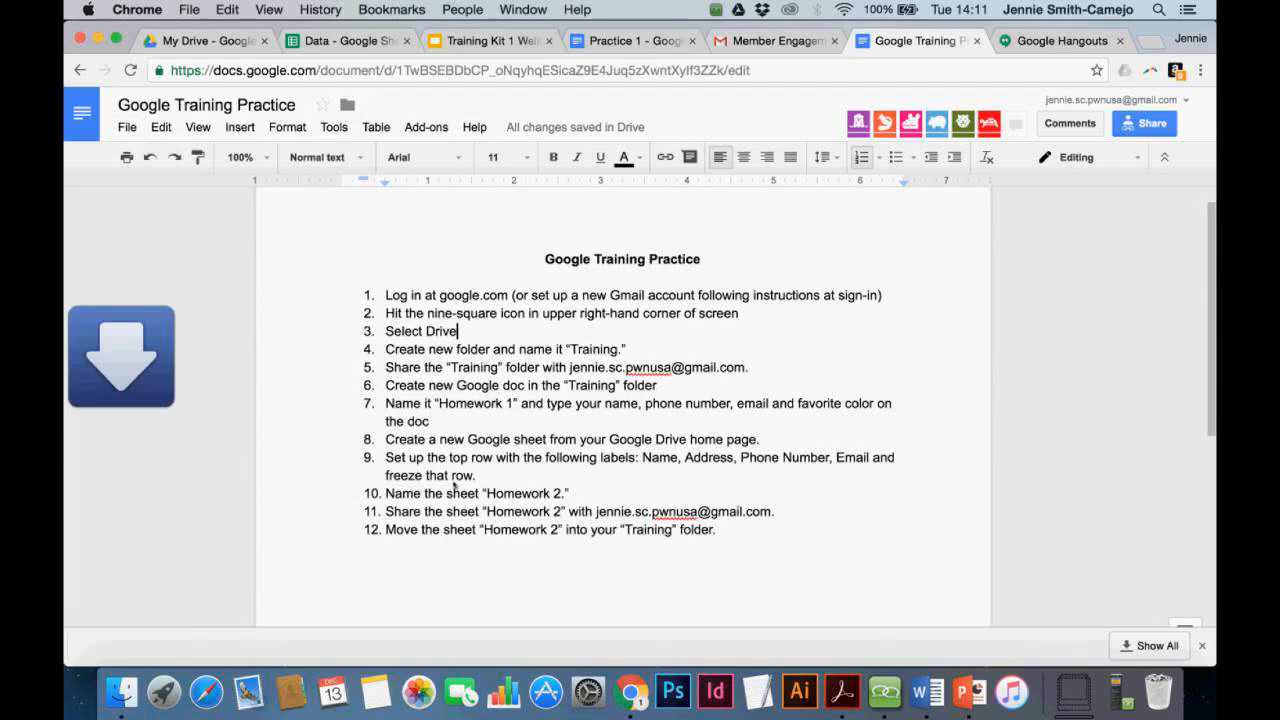
{"action": "left_click", "coordinate": [170, 646]}
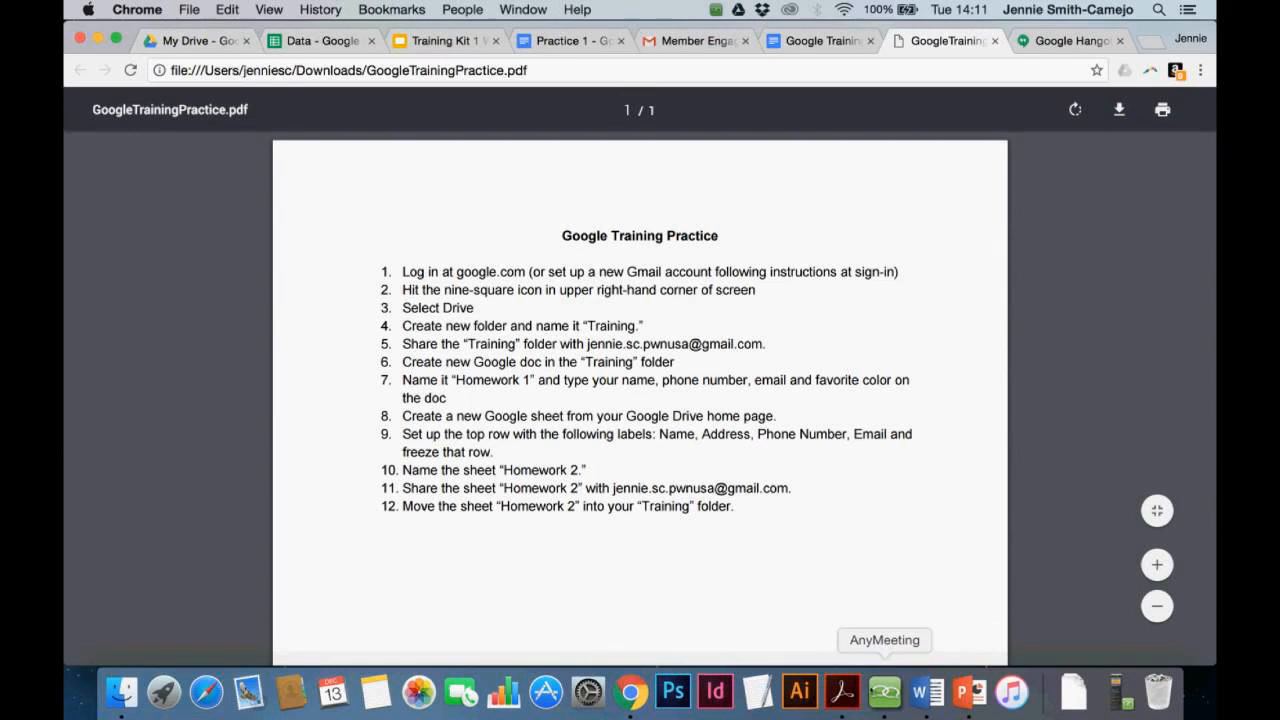
{"action": "key", "text": "super+m"}
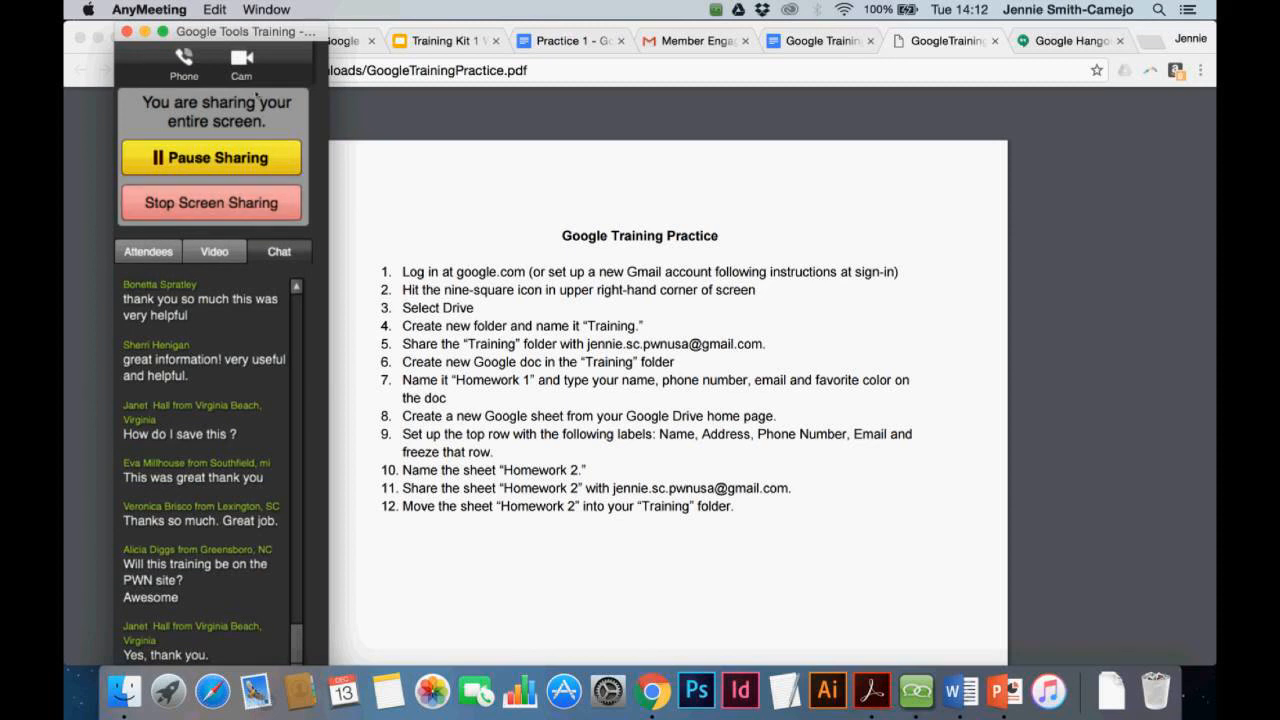
{"action": "left_click_drag", "start_coordinate": [259, 31], "coordinate": [183, 9]}
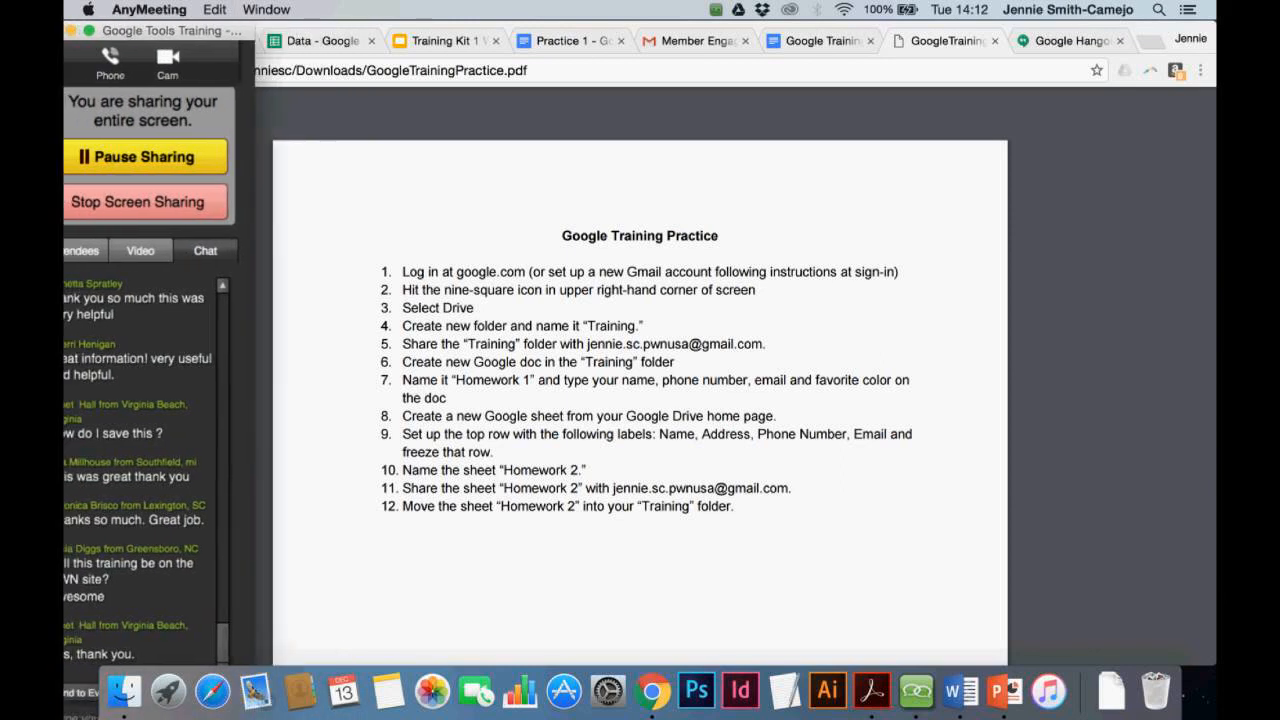